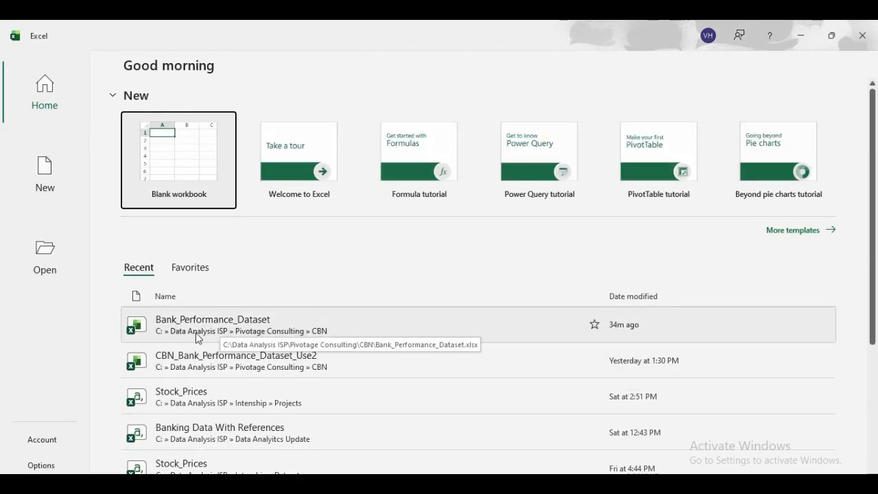
- Open the Bank_Performance_Dataset workbook from the Recent list
left_click(254, 326)
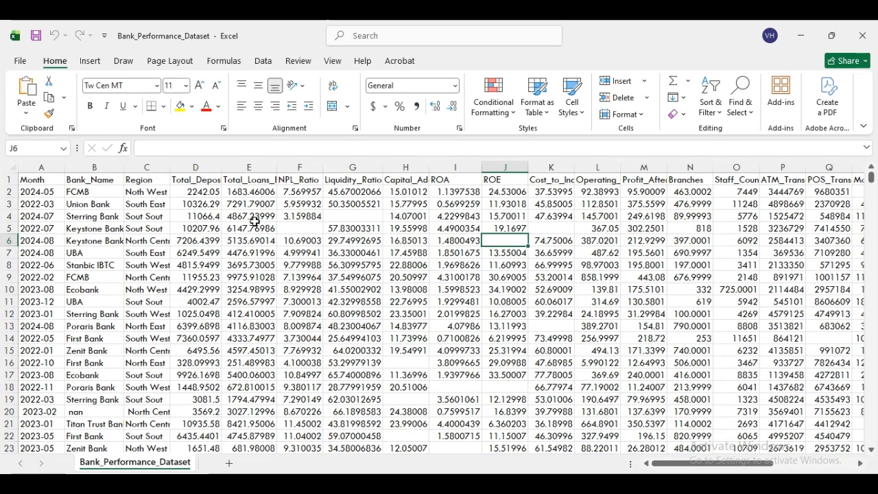
left_click(268, 179)
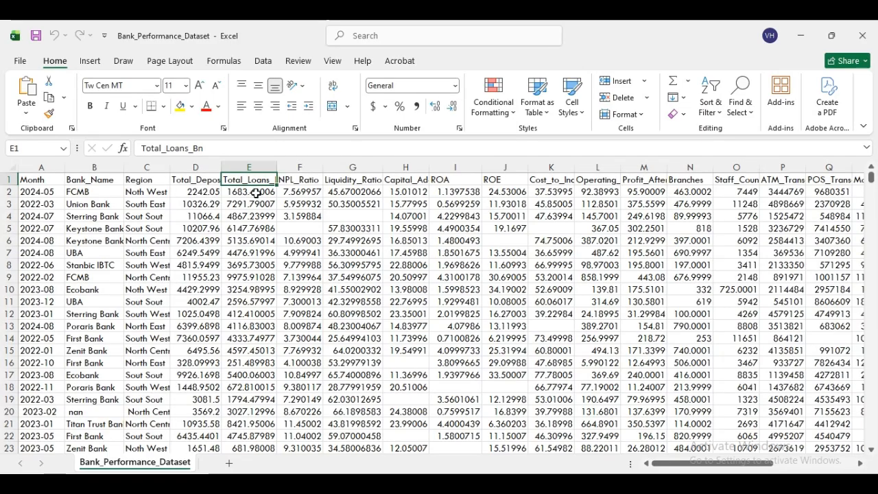
left_click(293, 178)
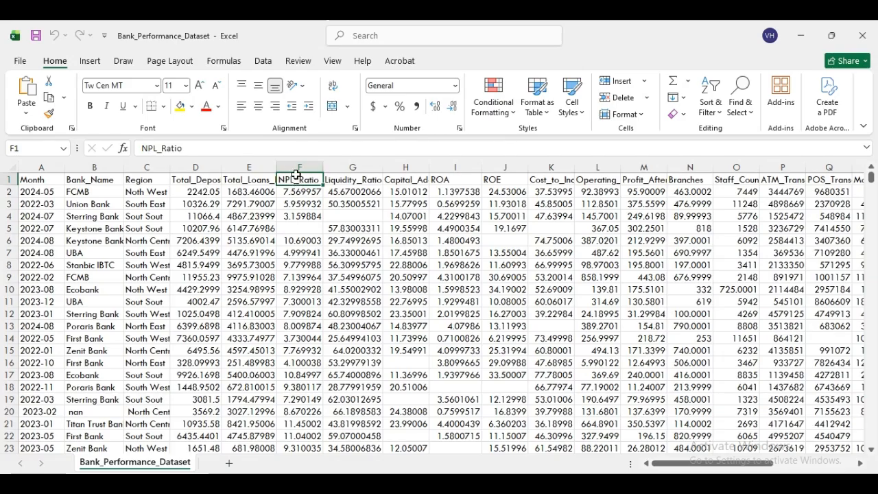
left_click(358, 180)
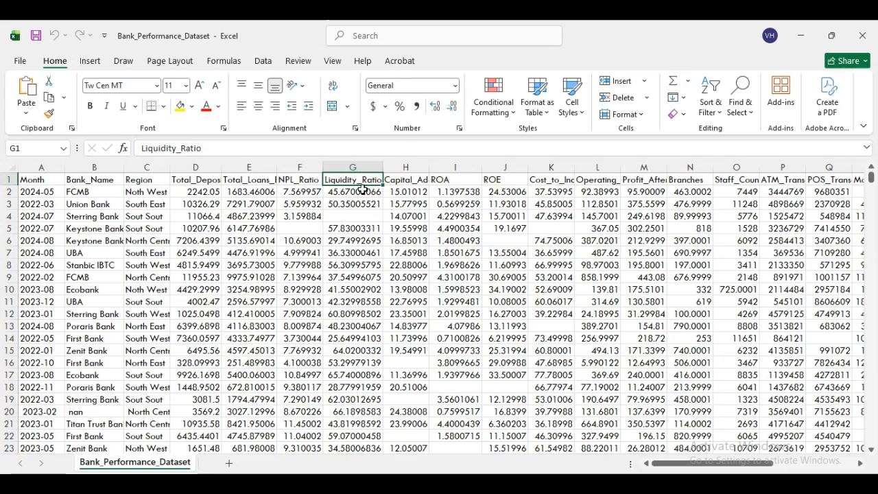
left_click(406, 182)
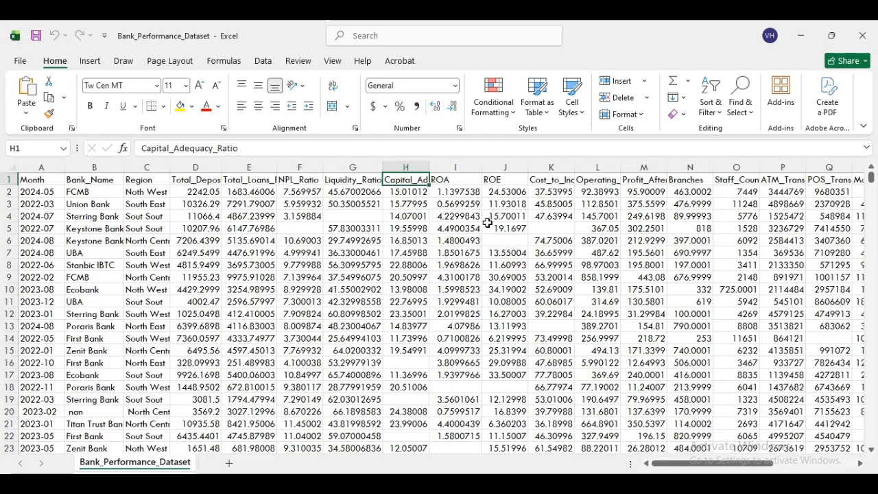
left_click(453, 181)
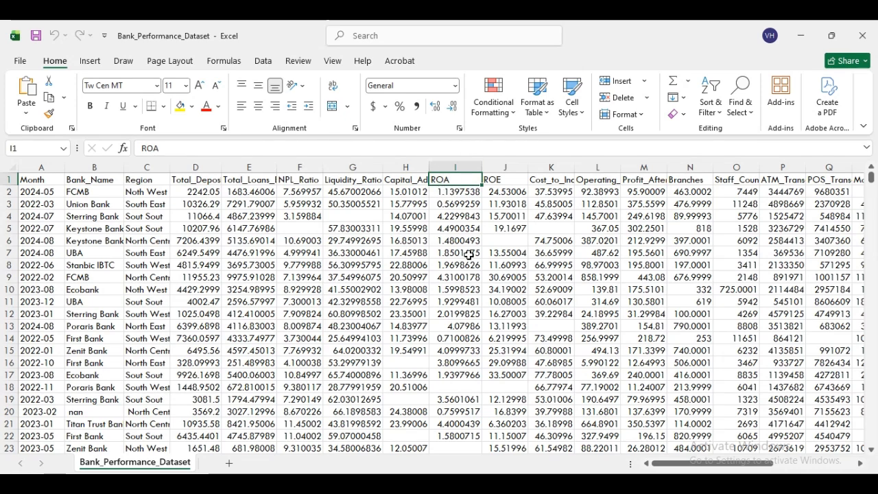
key("Right")
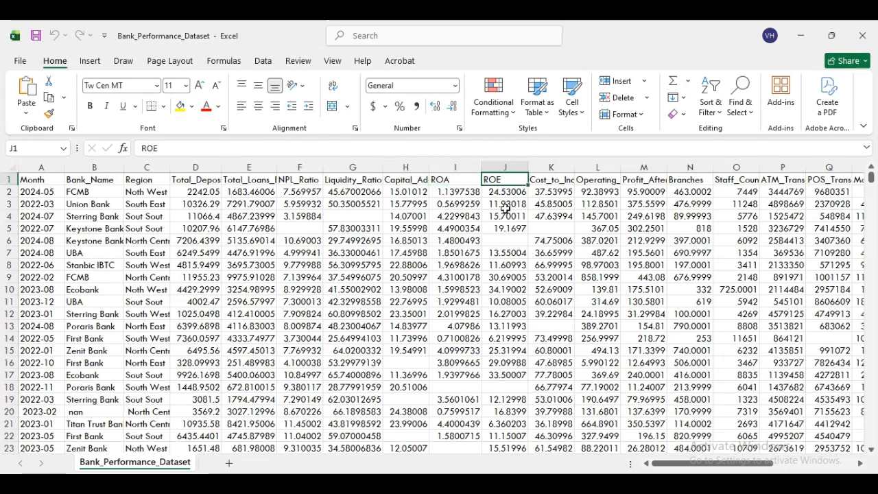
left_click(551, 183)
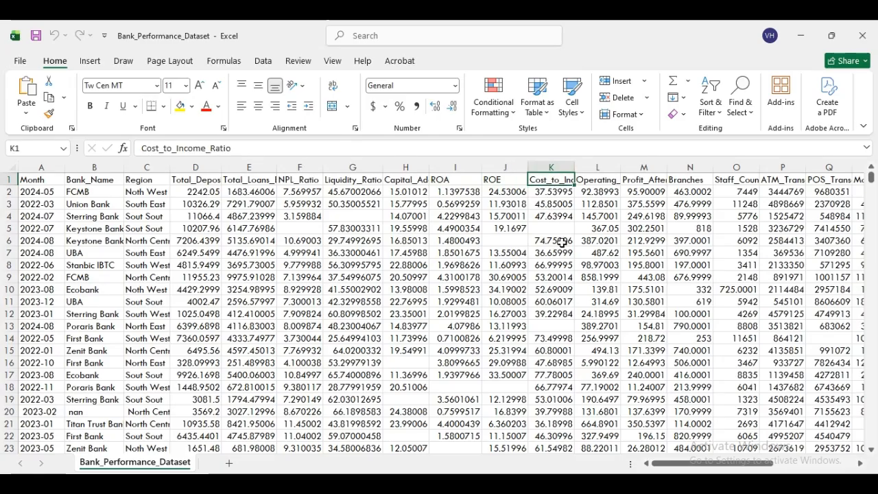
left_click(598, 184)
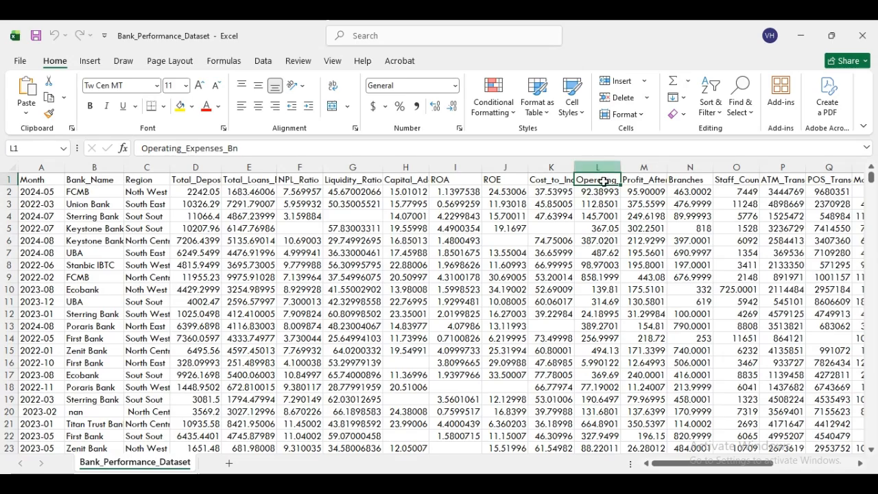
left_click(653, 182)
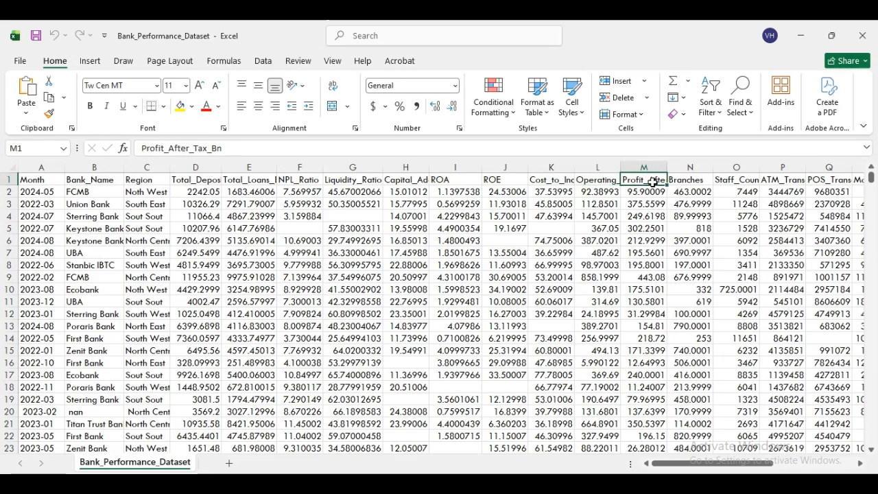
left_click(690, 180)
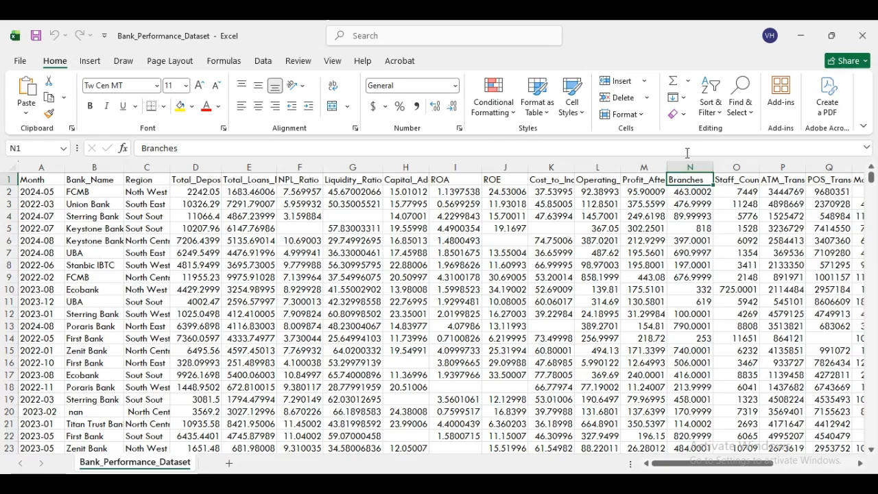
left_click(737, 178)
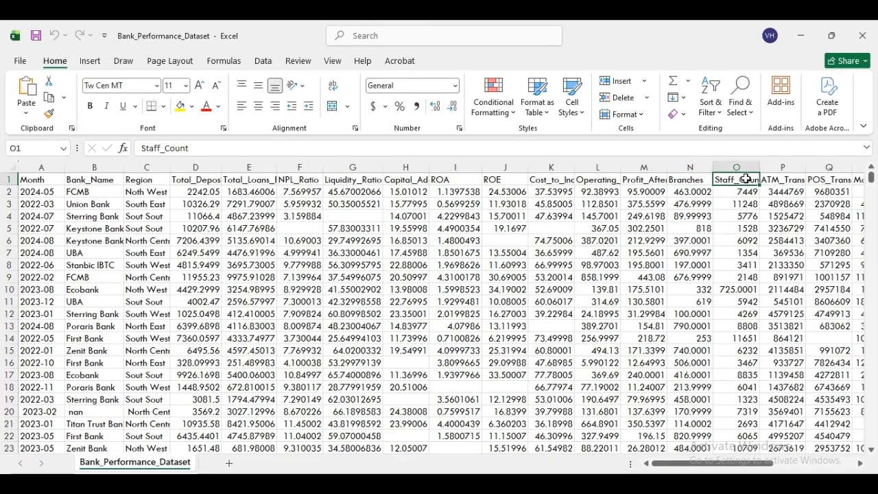
left_click(786, 184)
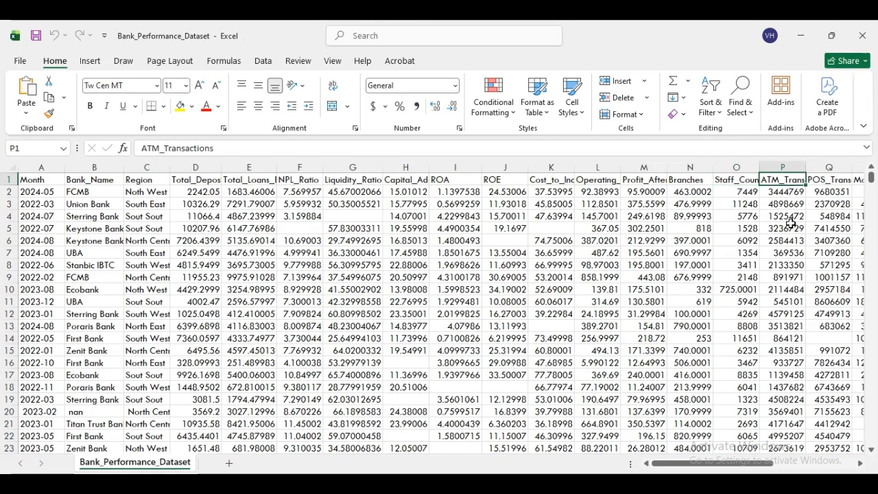
left_click(860, 467)
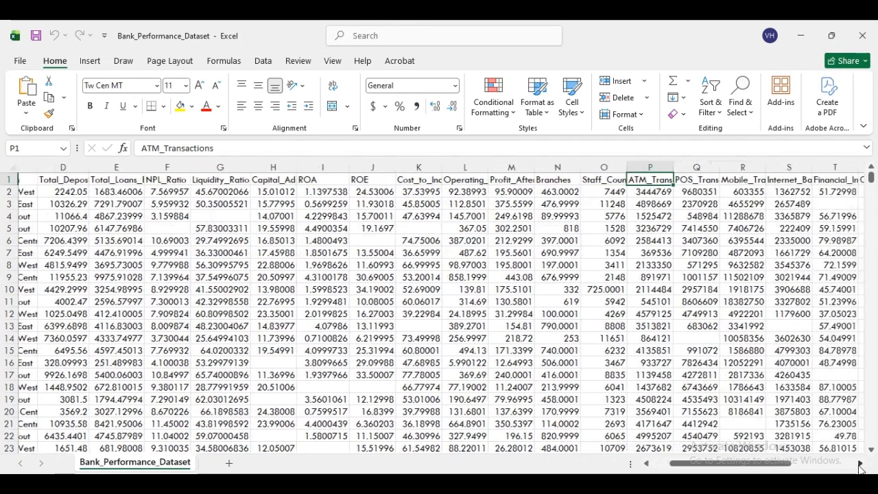
left_click(527, 181)
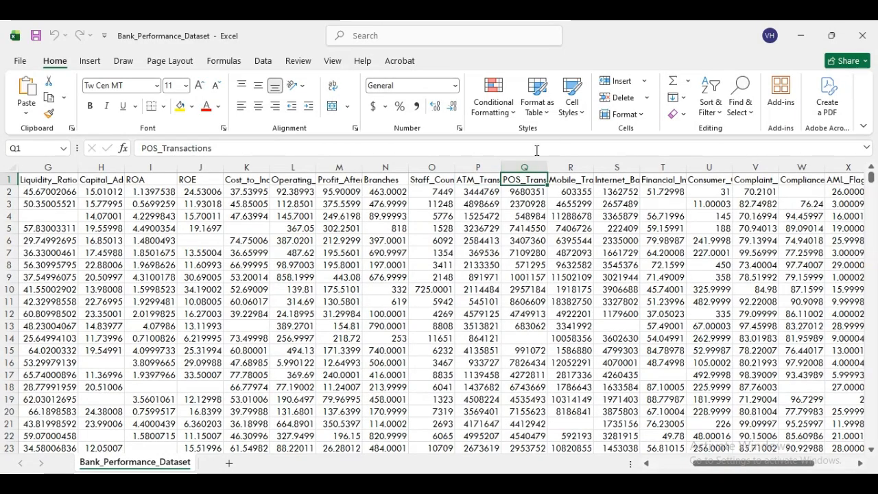
left_click(576, 180)
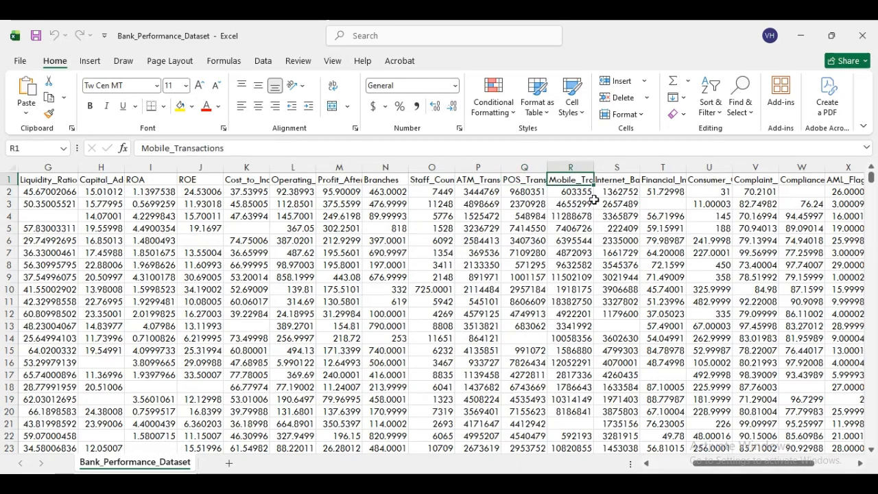
left_click(617, 180)
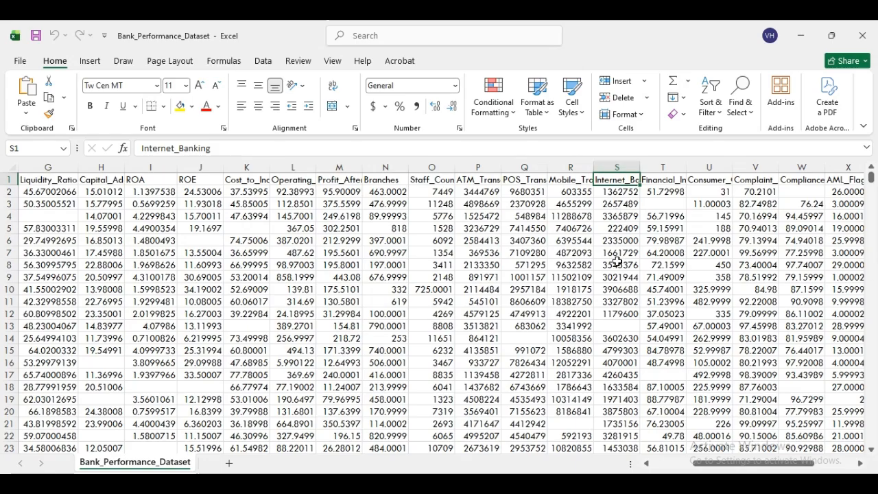
left_click(674, 180)
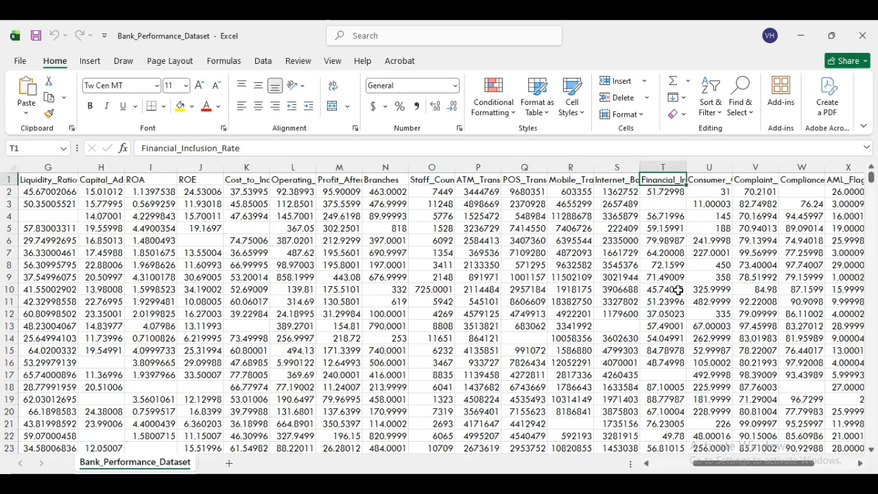
left_click(712, 182)
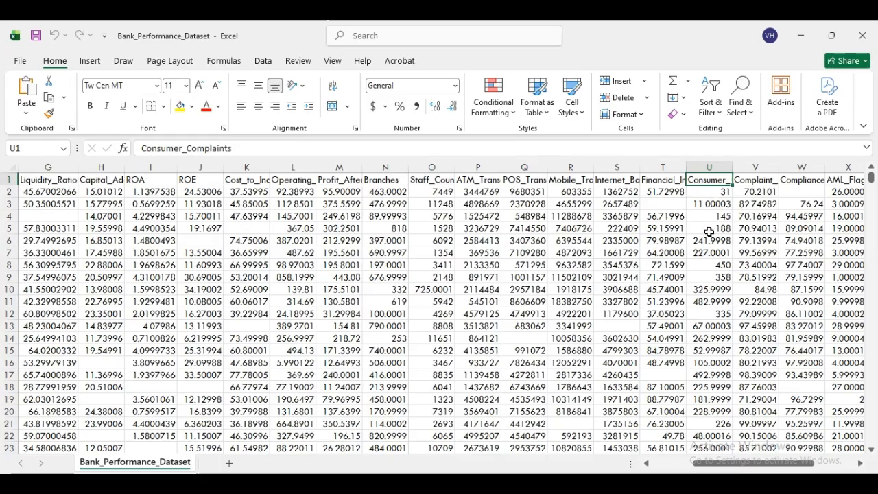
left_click(755, 181)
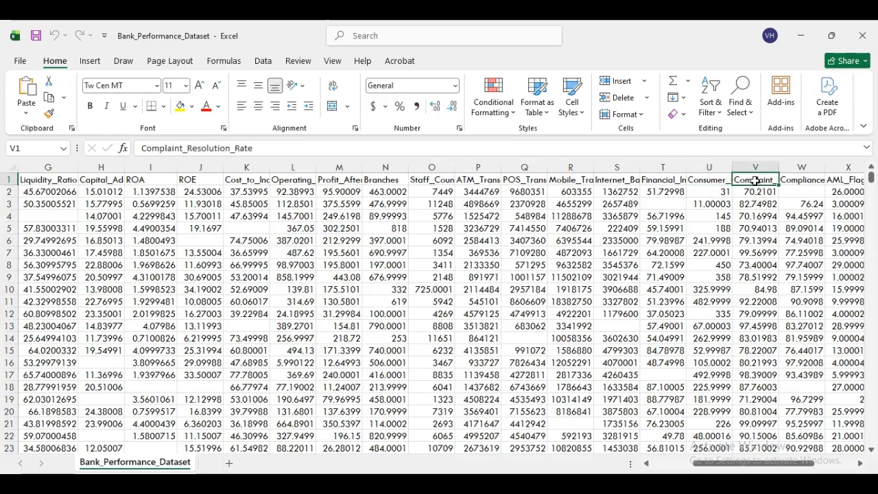
left_click(860, 463)
left_click(860, 464)
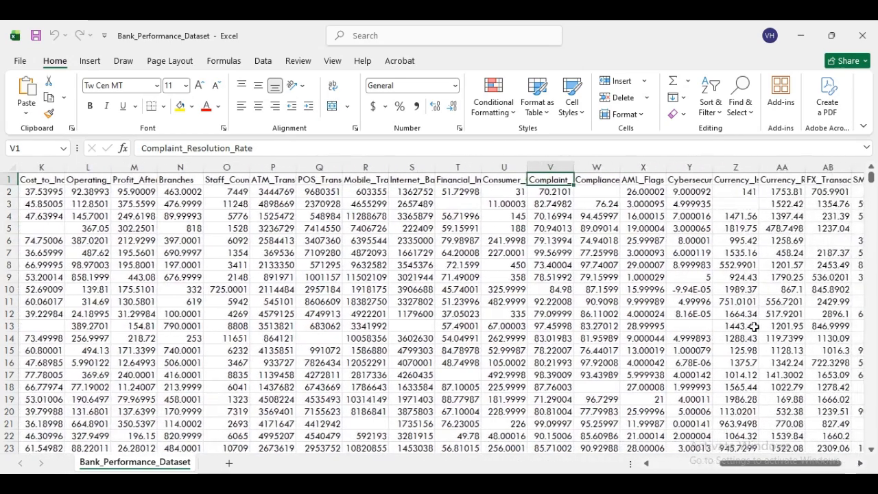
left_click(602, 181)
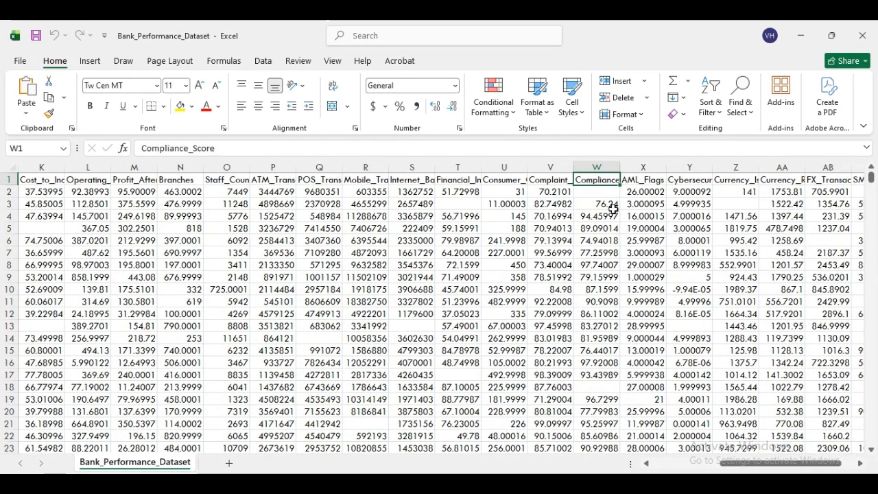
left_click(649, 180)
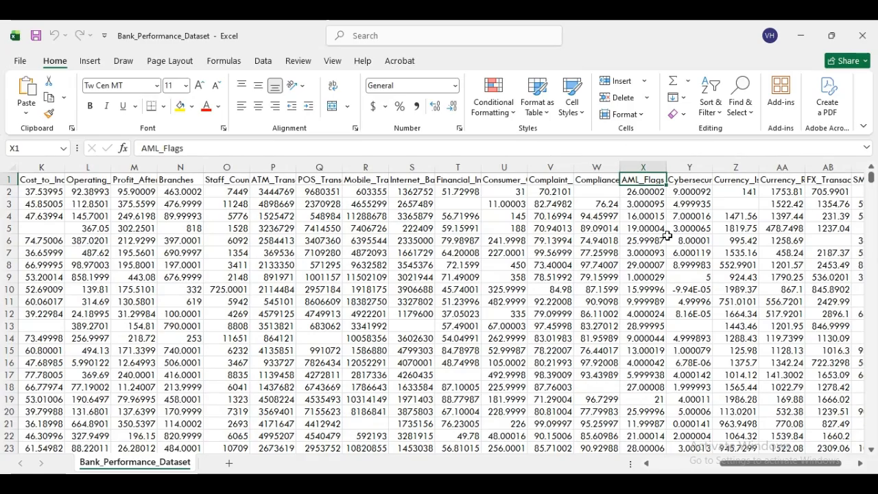
left_click(696, 178)
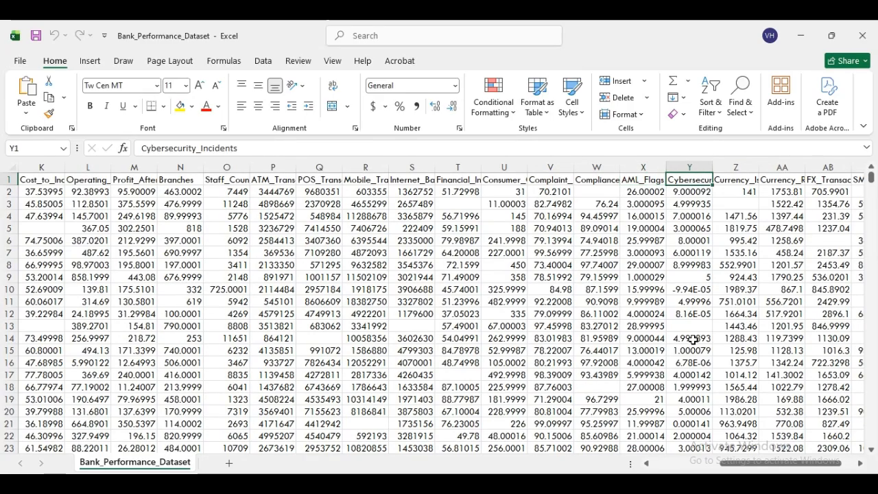
left_click(737, 188)
left_click(737, 180)
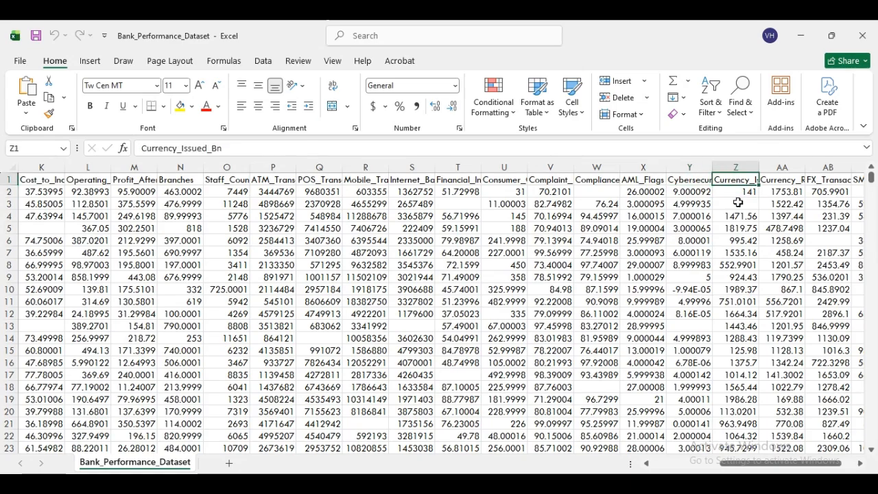
left_click(780, 179)
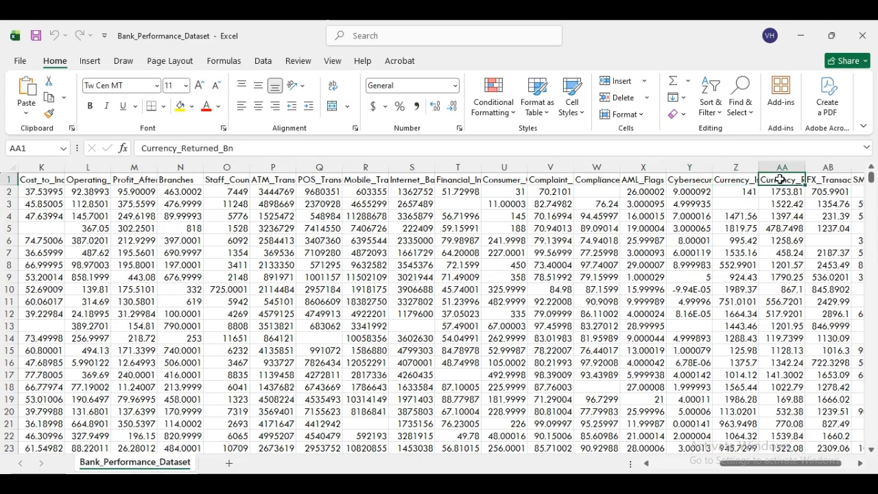
left_click(831, 180)
left_click(859, 464)
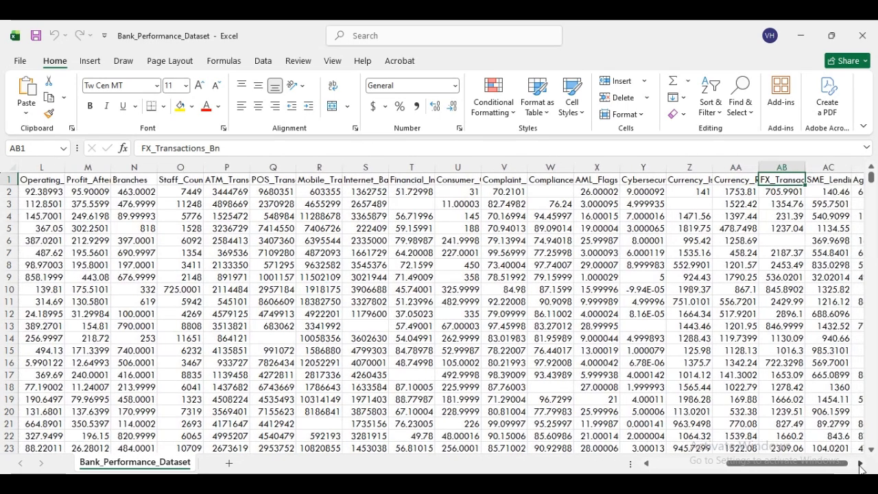
left_click(859, 463)
left_click(774, 180)
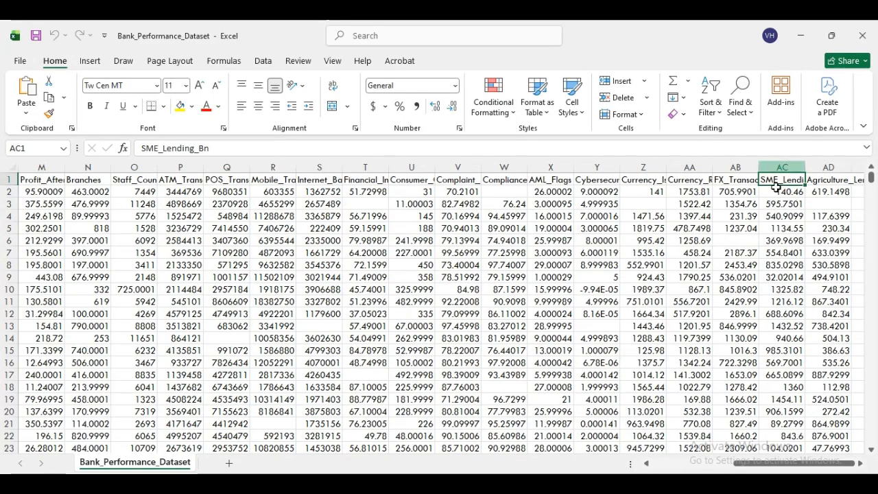
left_click(827, 180)
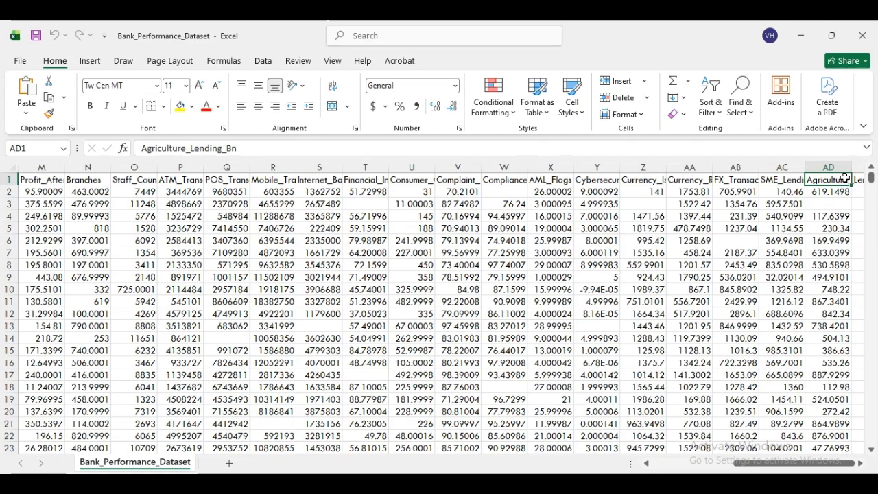
left_click_drag(811, 463, 705, 468)
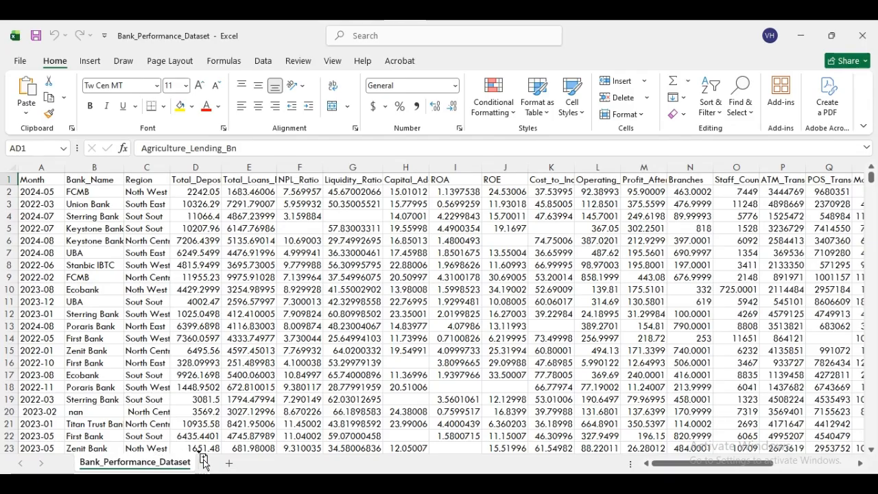
- Duplicate the Bank_Performance_Dataset sheet and compare the copy with the original
left_click_drag(214, 467, 215, 466)
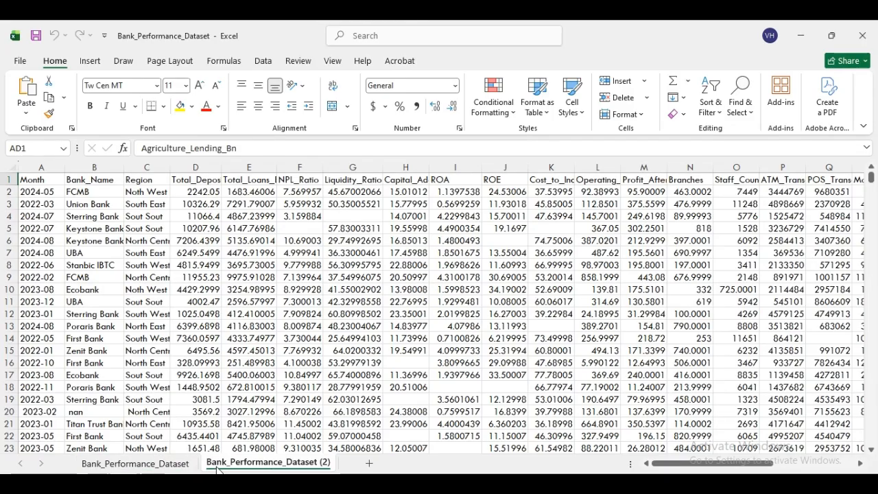
left_click(150, 464)
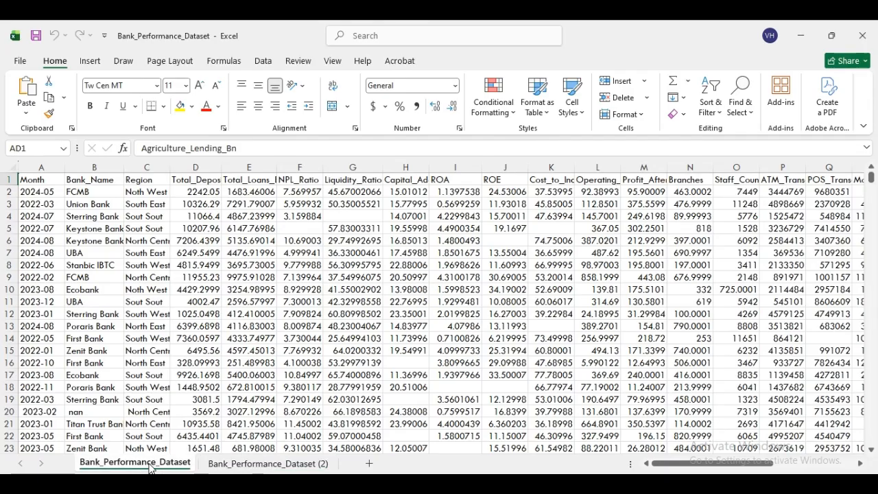
left_click(239, 467)
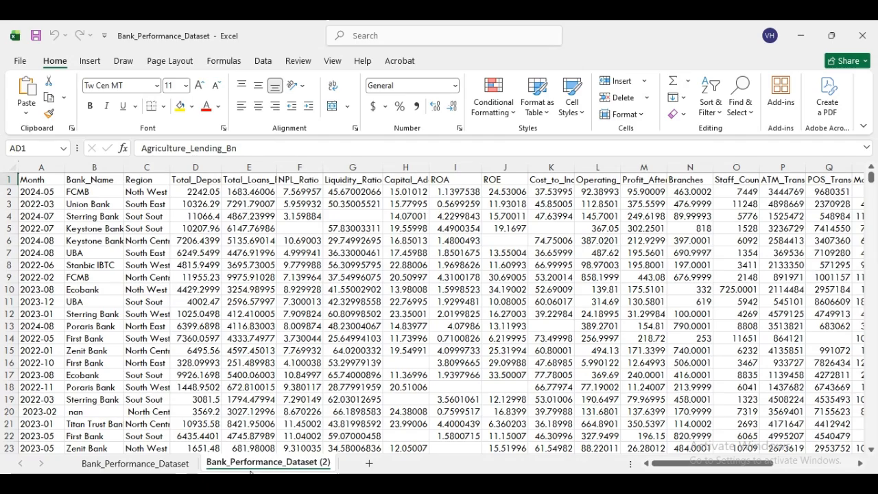
left_click(149, 464)
left_click(243, 464)
- Rename the copied sheet to Work
right_click(280, 469)
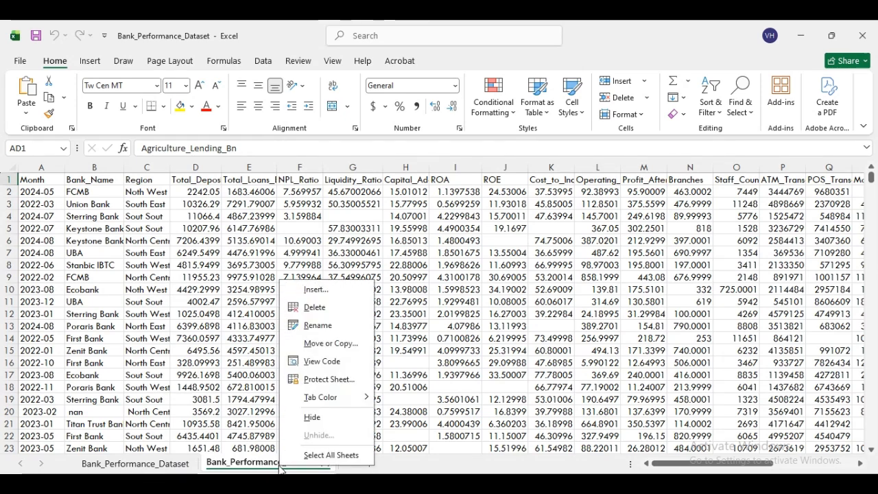
left_click(318, 325)
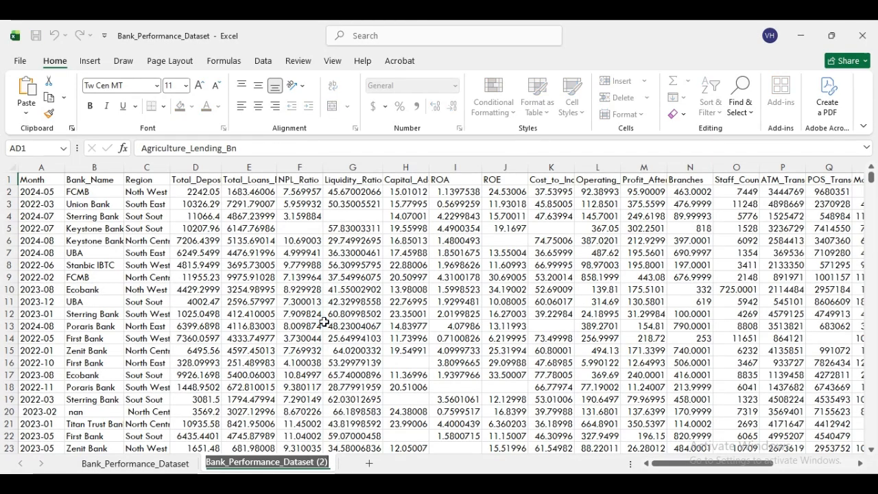
type("Wo")
key("Return")
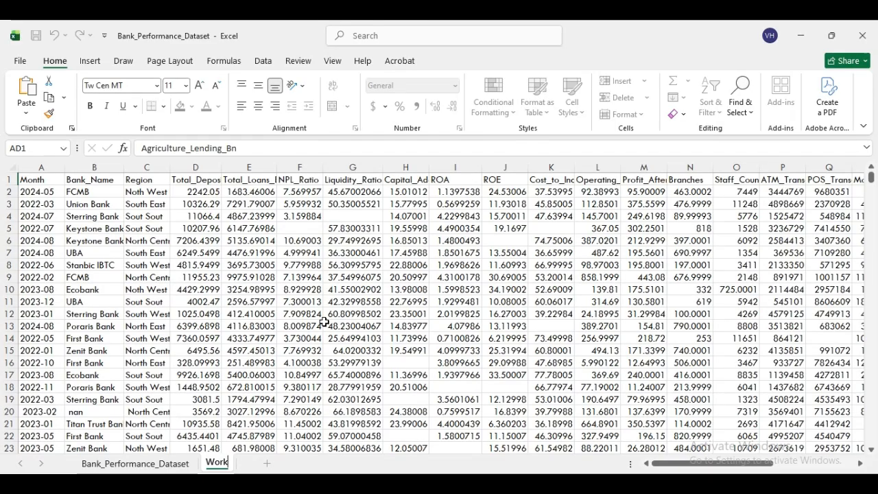
key("Return")
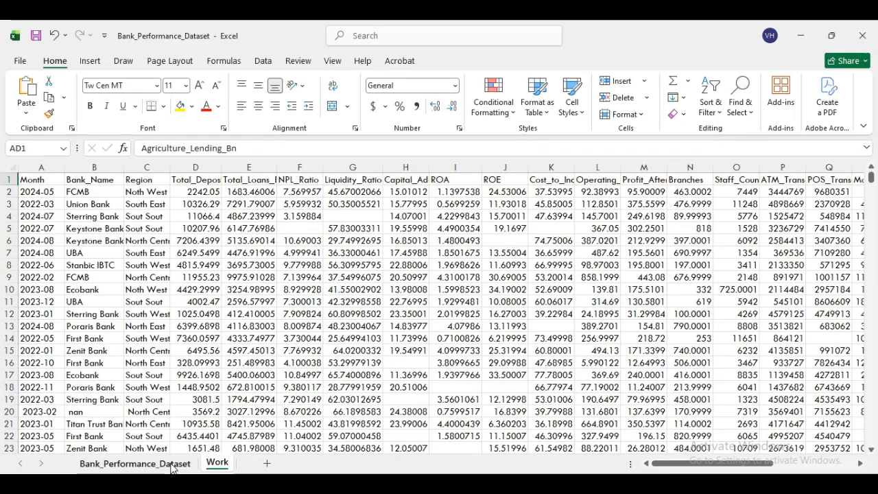
left_click(137, 463)
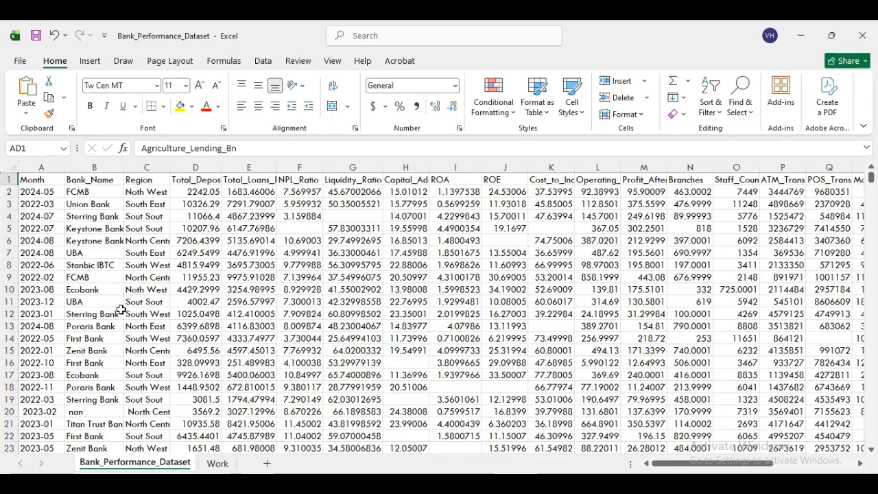
left_click(215, 465)
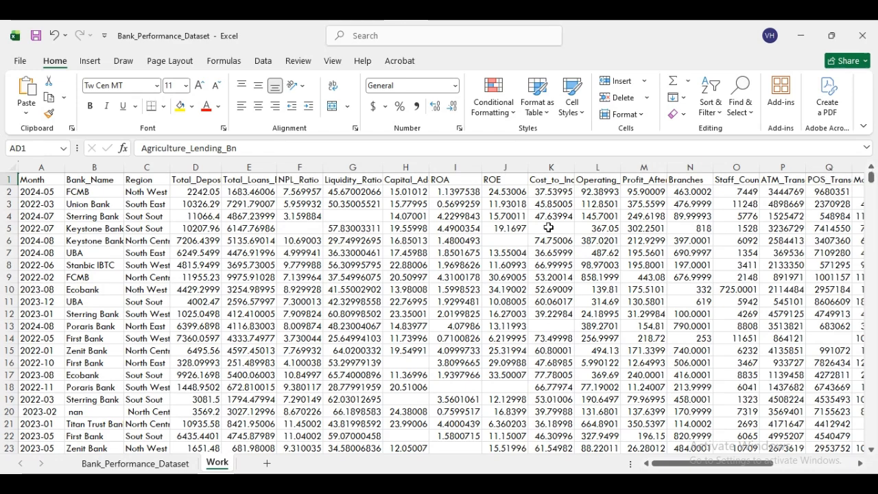
- Convert the Work sheet's data into a table with headers, then view the original sheet
left_click(466, 288)
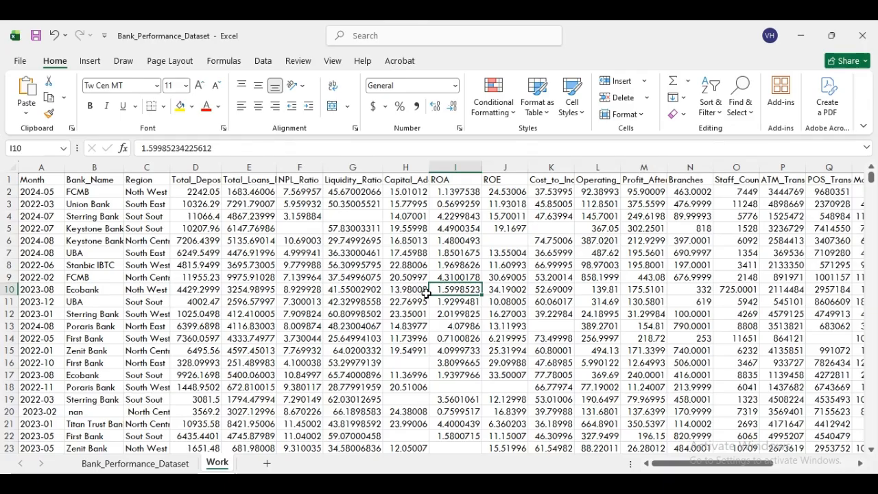
key("ctrl+t")
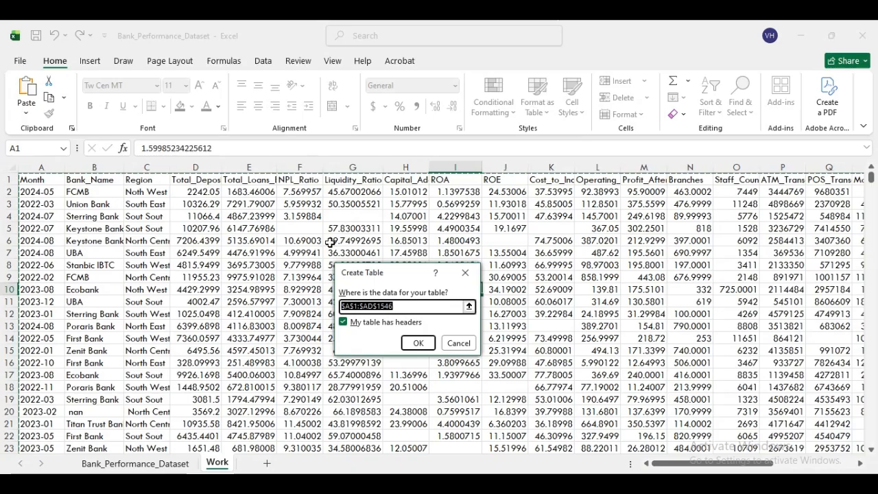
left_click(419, 343)
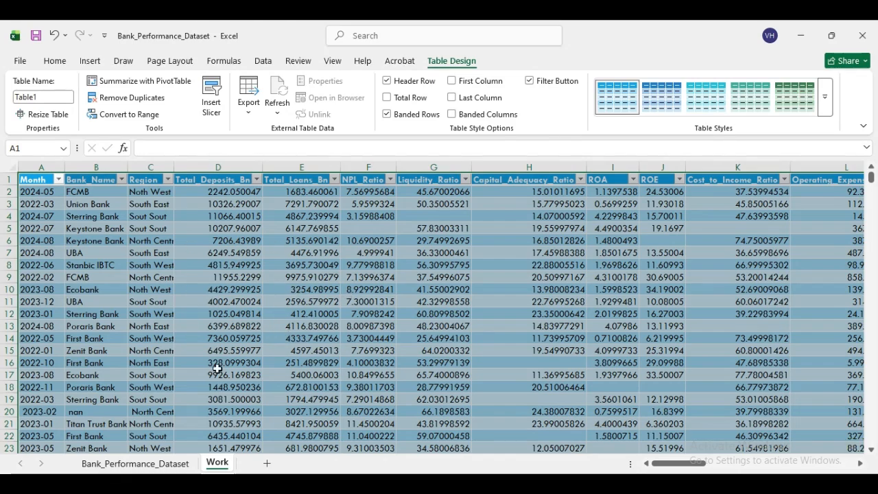
left_click(128, 464)
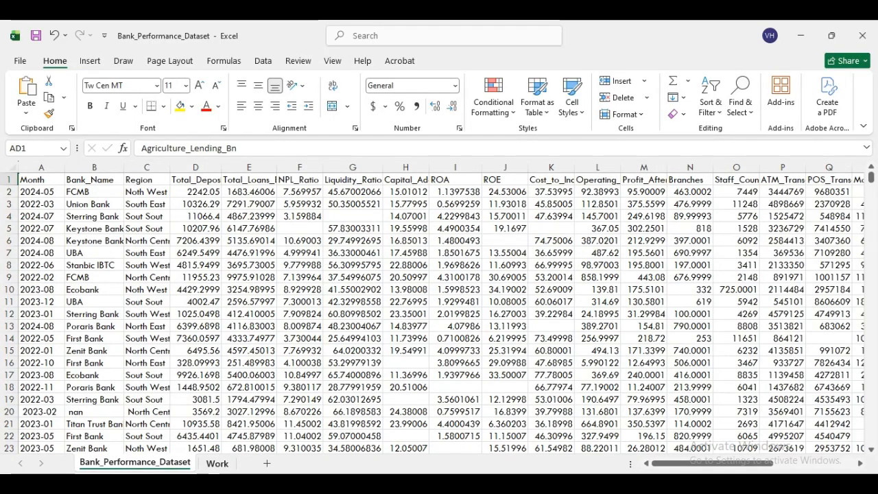
- Return to the Work sheet showing the new table
left_click(217, 464)
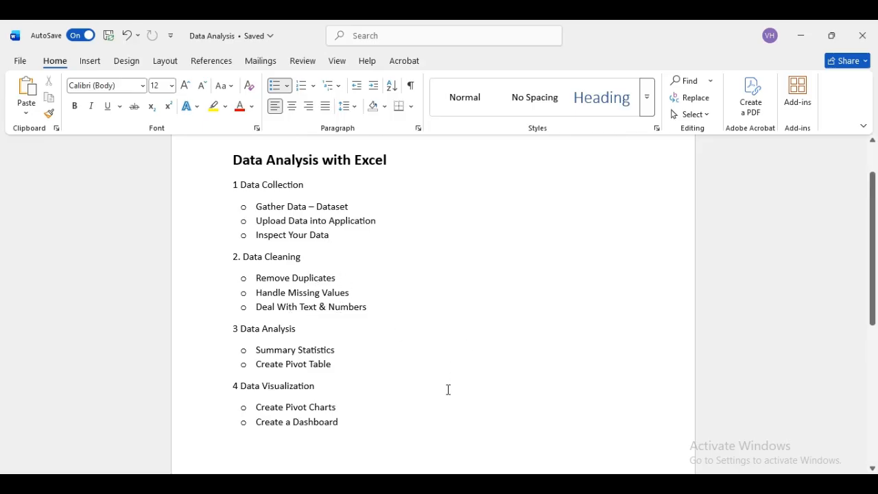
- Switch from the Word outline back to the Excel workbook with Alt+Tab
key("alt+Tab")
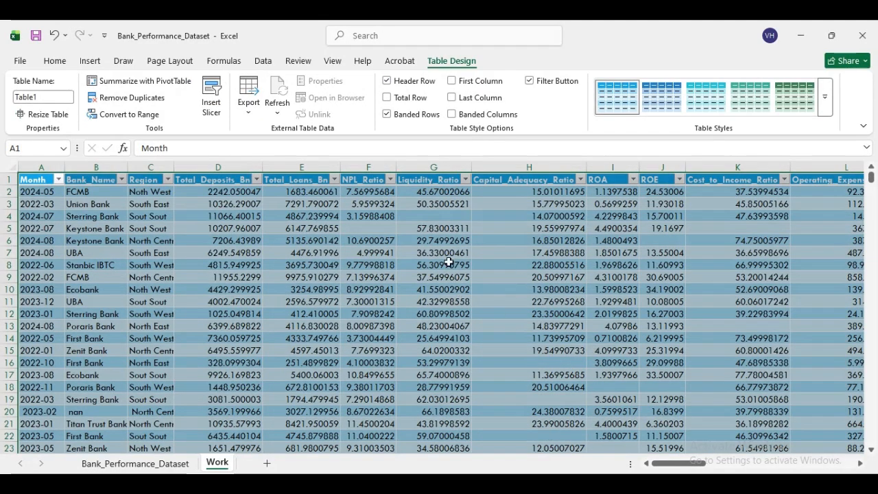
- Switch the ribbon to the Home tab
left_click(59, 67)
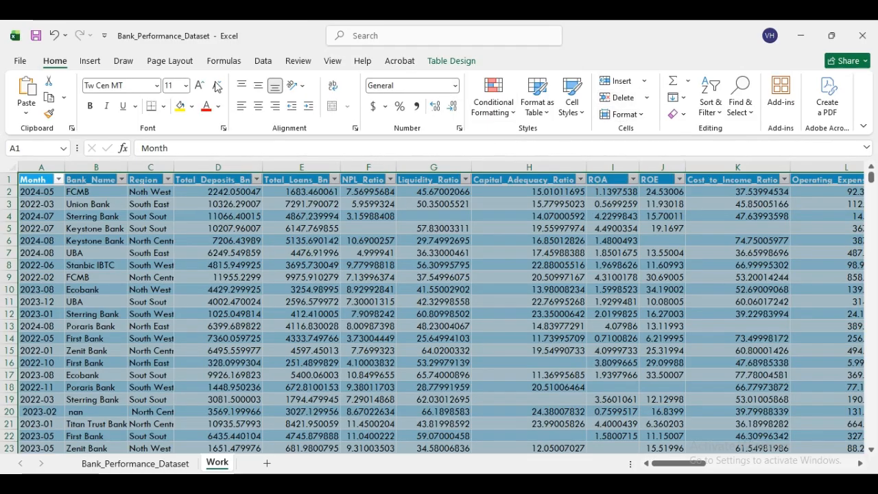
- Run Remove Duplicates across all Work table columns and dismiss the no-duplicates message
left_click(265, 62)
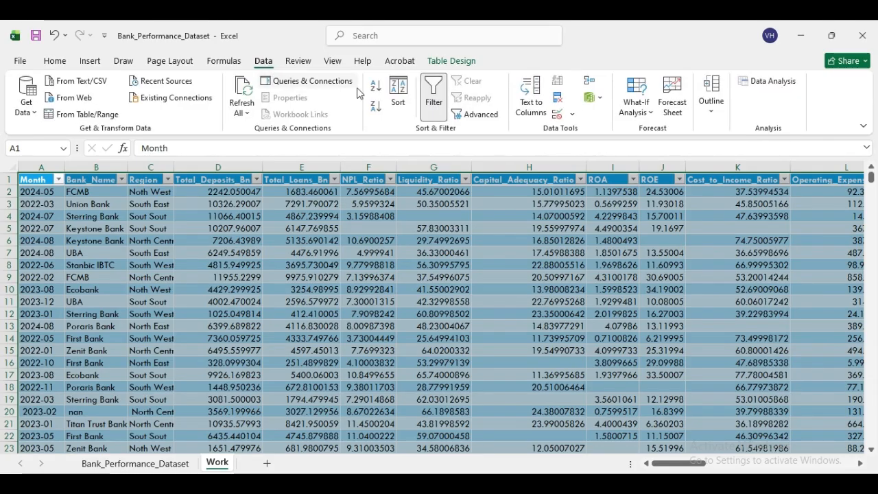
left_click(558, 98)
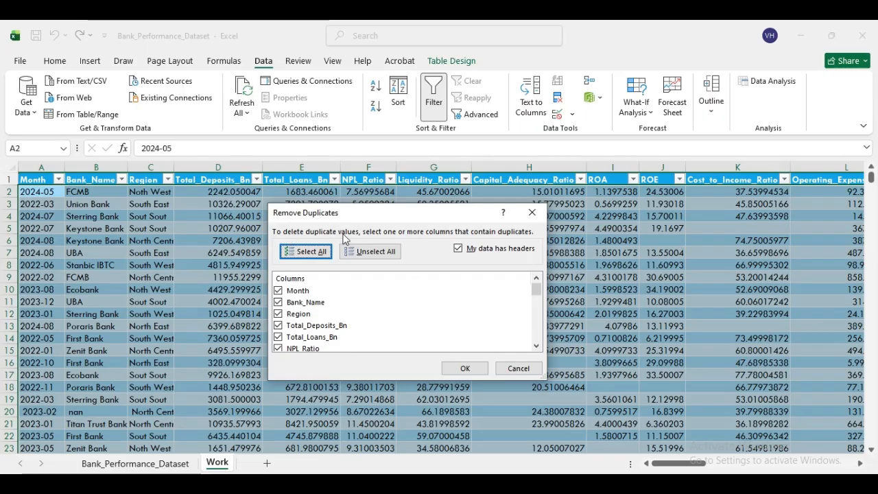
left_click(464, 369)
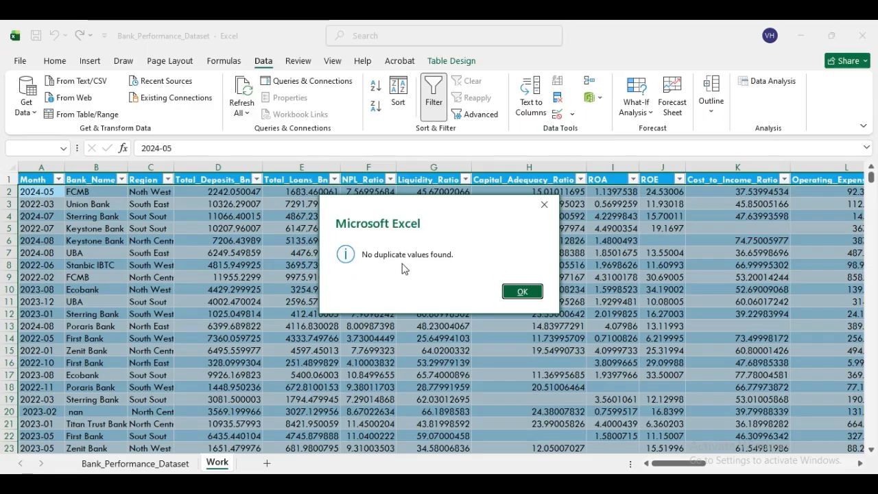
left_click(520, 292)
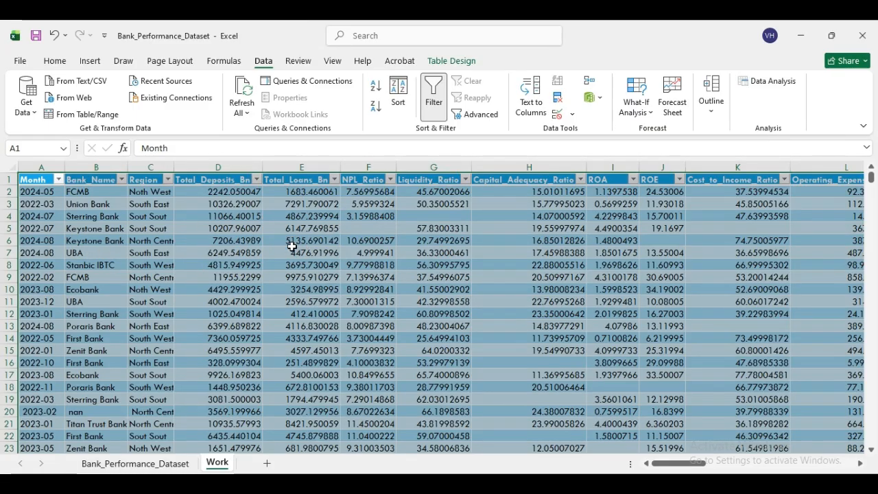
- Inspect blank cells F5, J6, J18 and I18, then select the Bank_Name column
left_click(364, 229)
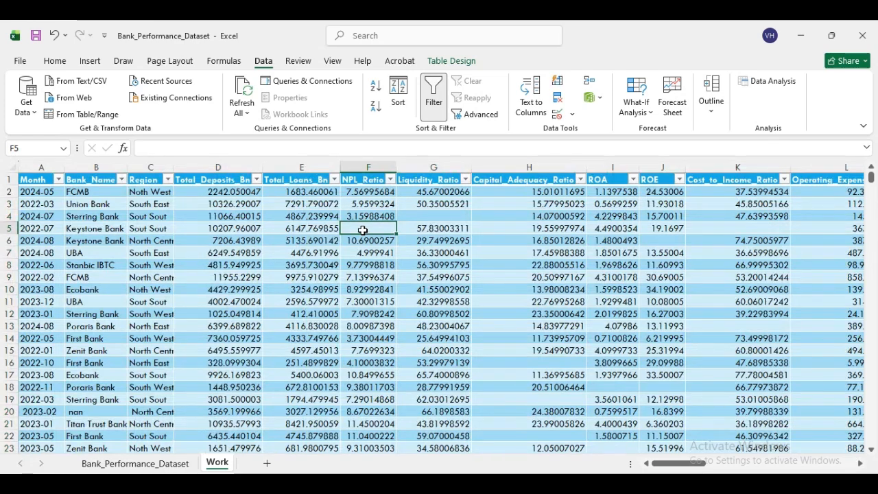
left_click(658, 239)
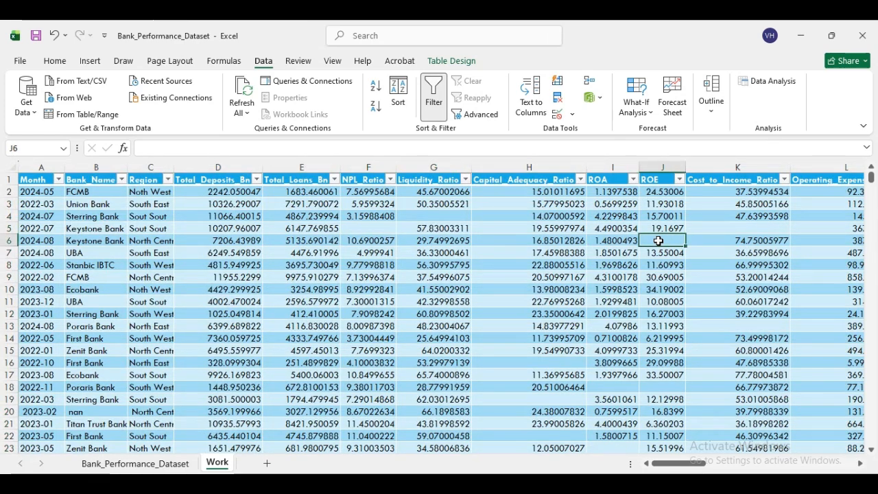
left_click(672, 391)
left_click(617, 391)
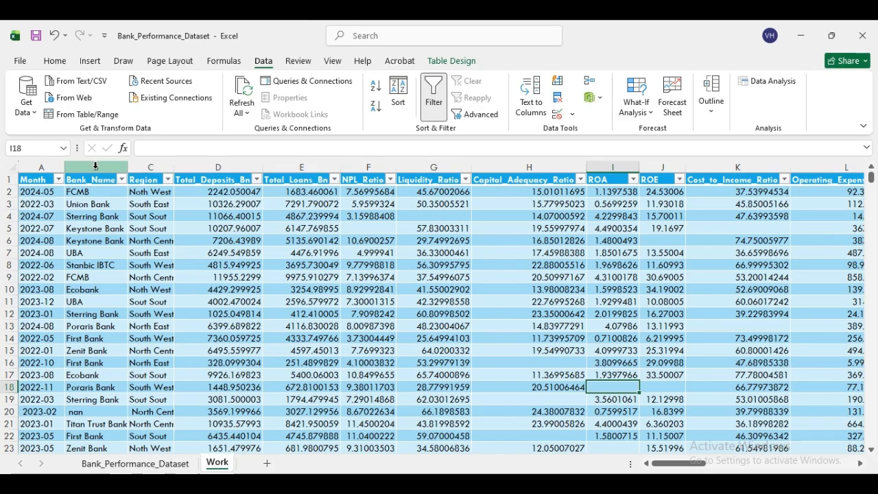
left_click(96, 166)
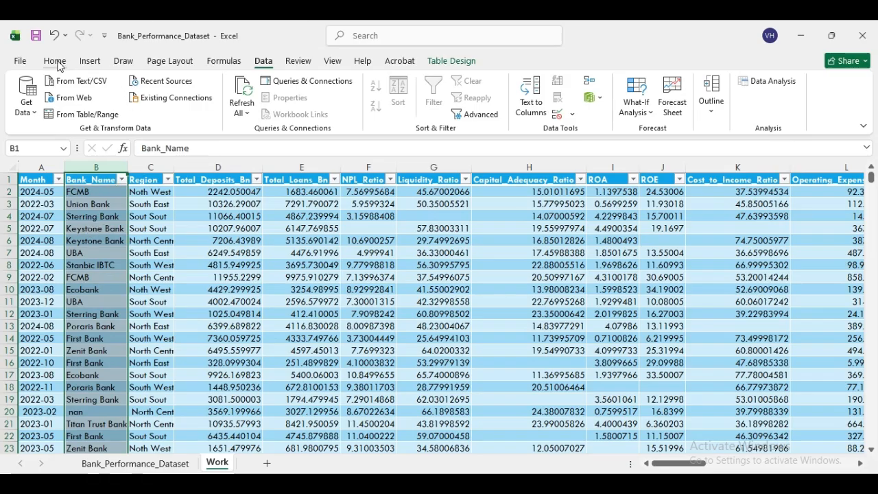
- Select the Bank_Name blanks with Go To Special, revealing empty cell B65
left_click(55, 61)
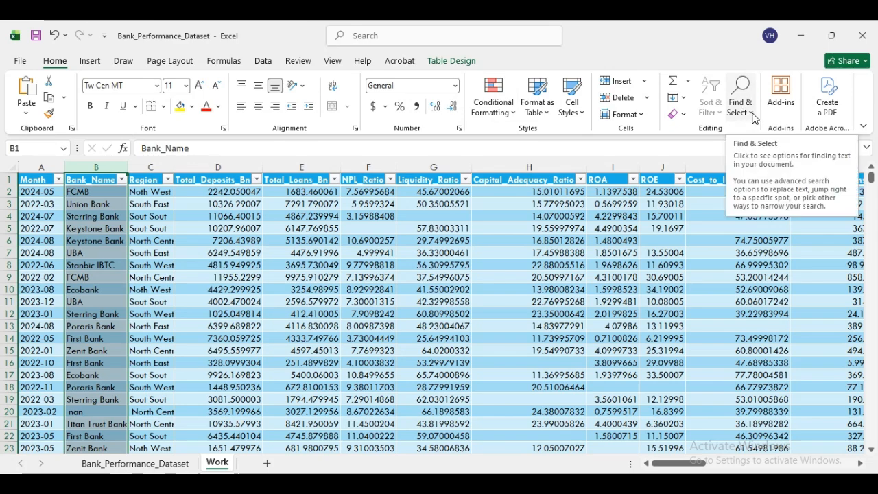
left_click(752, 118)
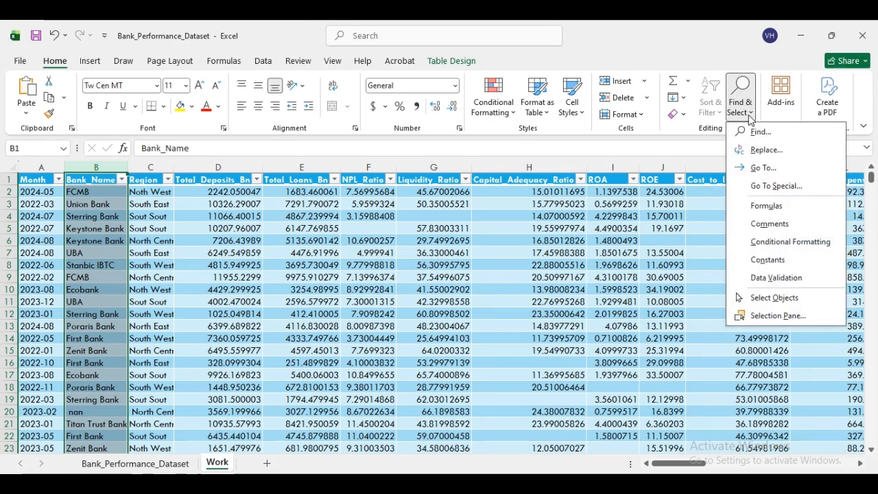
left_click(771, 191)
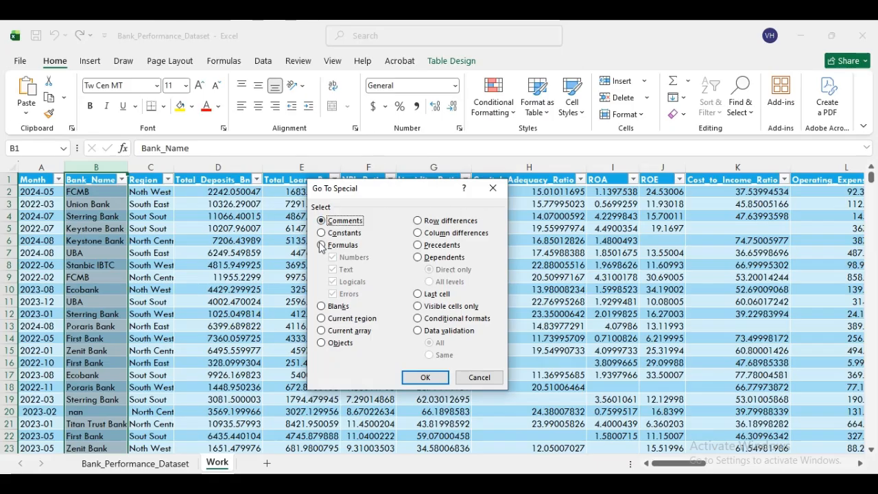
left_click(323, 308)
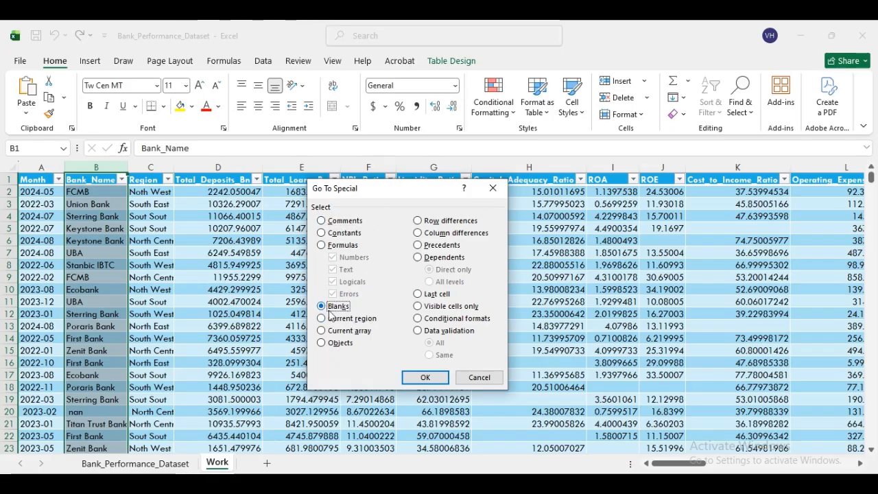
left_click(425, 378)
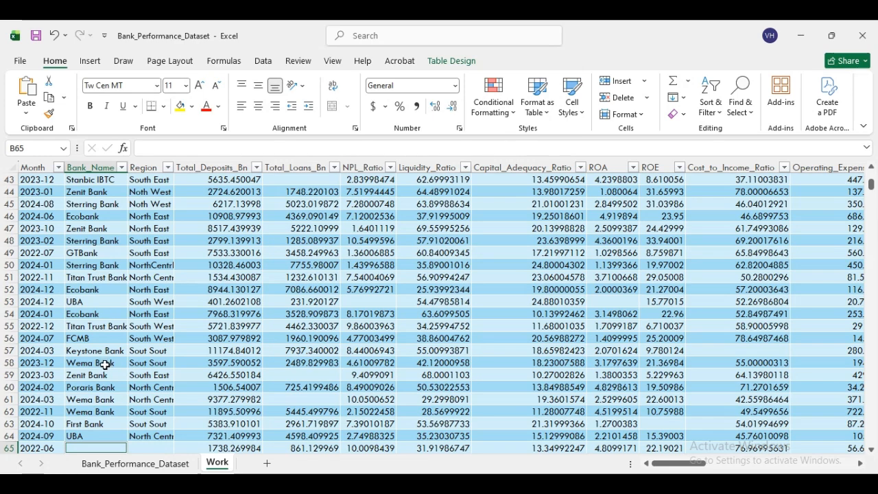
- Delete the 2022-06 table row with blank B65, then scroll to the table's end
right_click(91, 447)
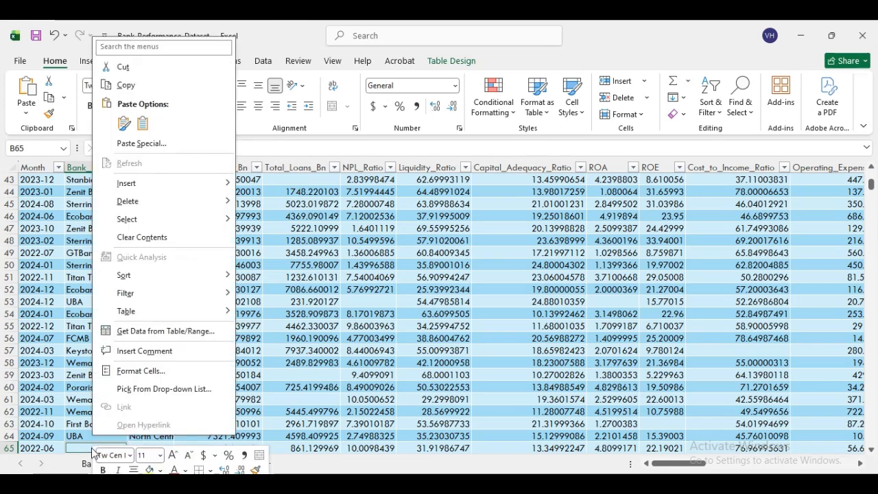
mouse_move(182, 207)
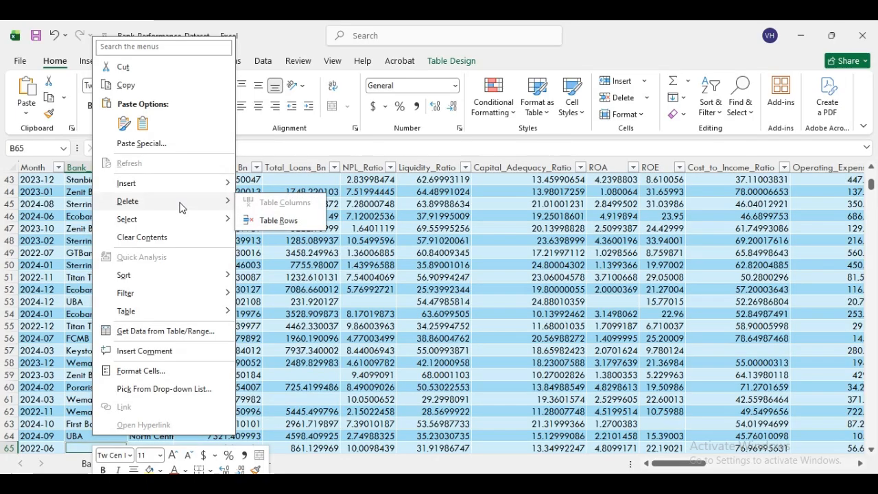
right_click(76, 454)
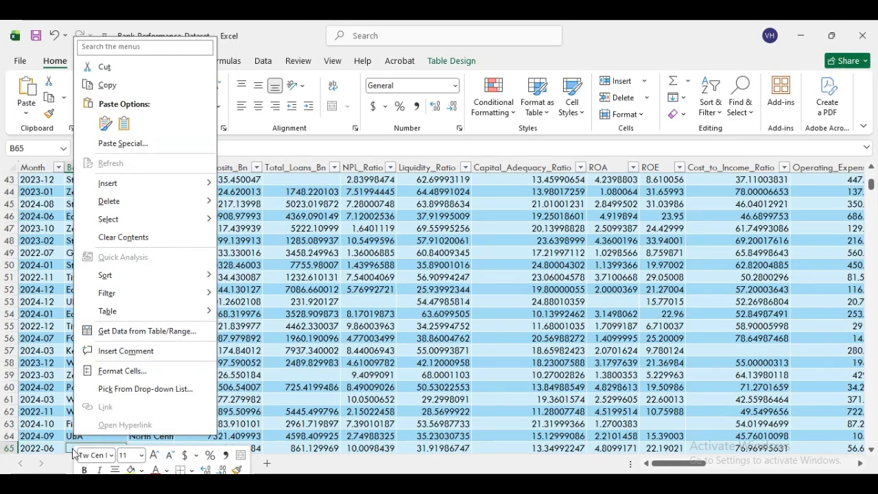
mouse_move(135, 209)
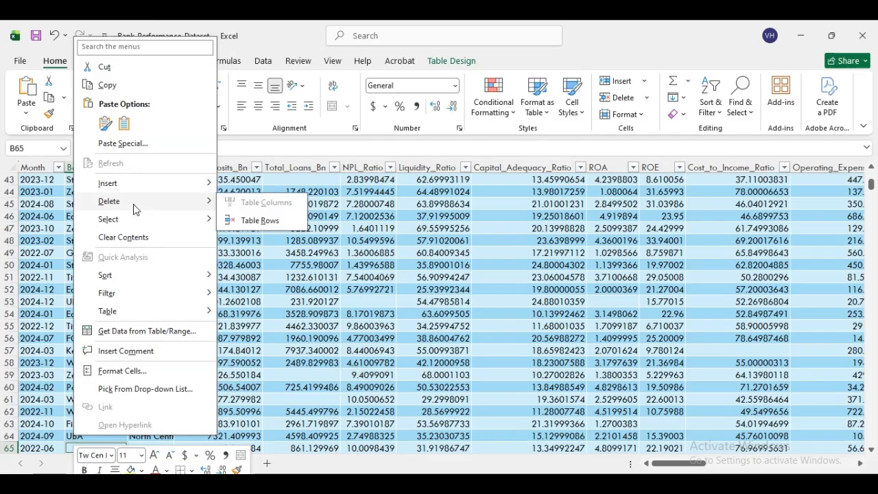
left_click(260, 220)
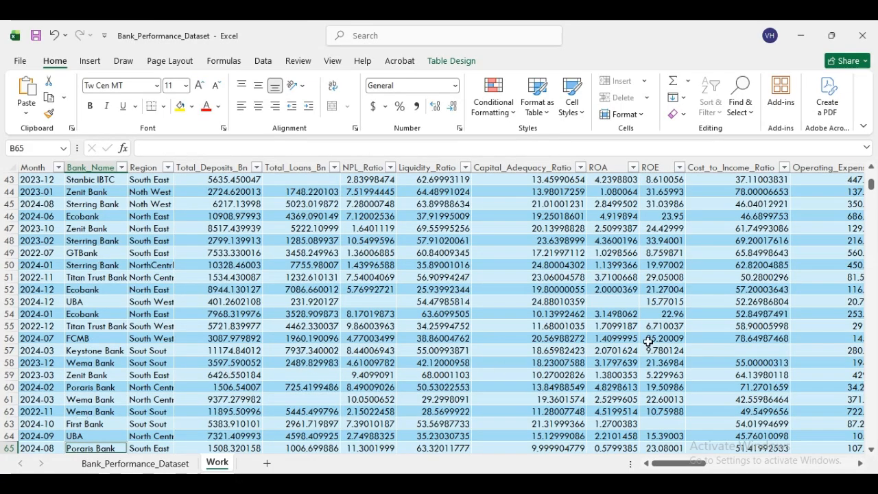
left_click_drag(871, 187, 870, 419)
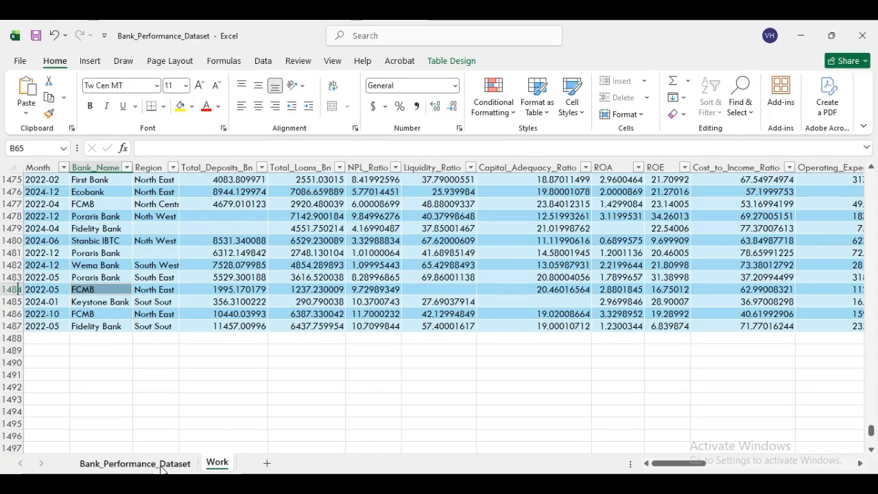
left_click(135, 463)
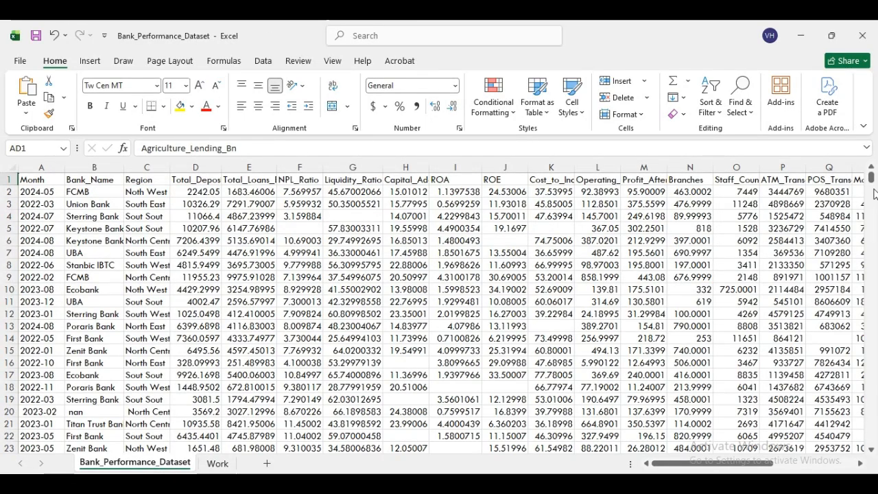
left_click_drag(871, 178, 871, 443)
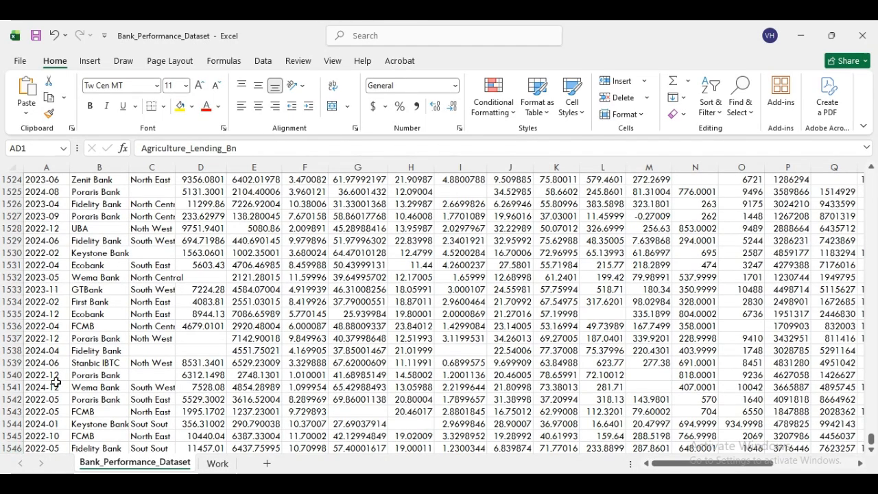
left_click(219, 464)
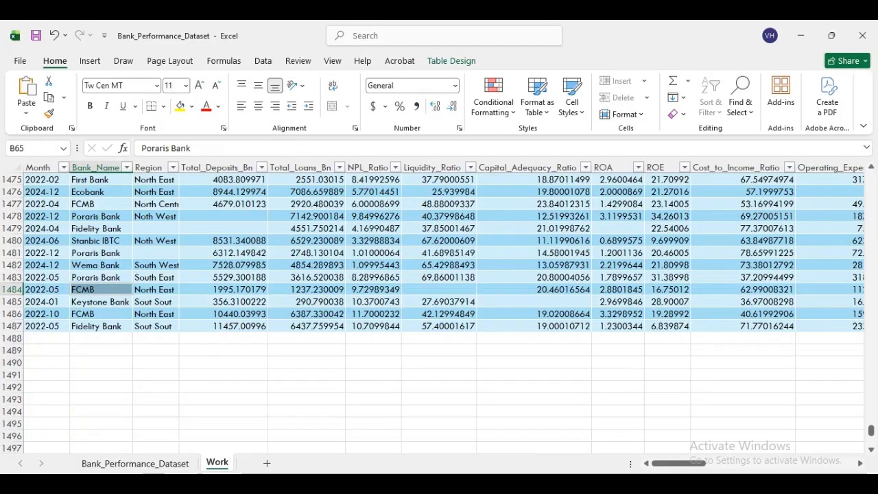
left_click(137, 463)
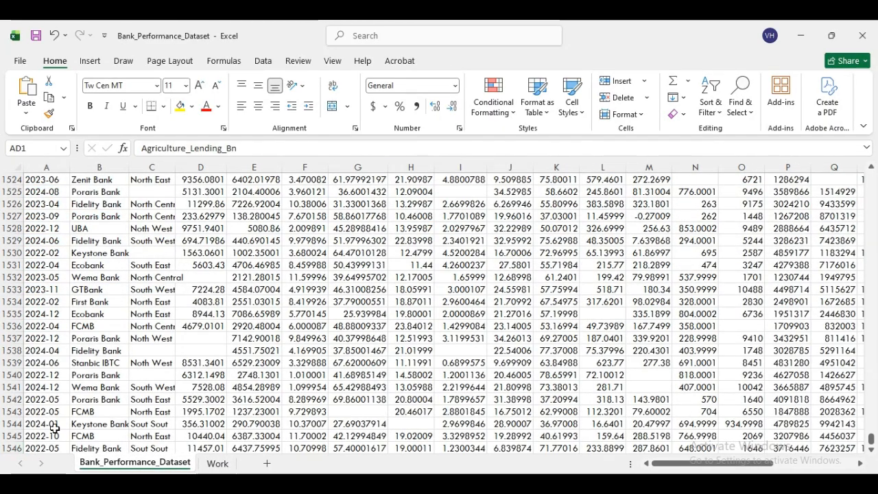
left_click(217, 463)
left_click_drag(871, 433, 871, 172)
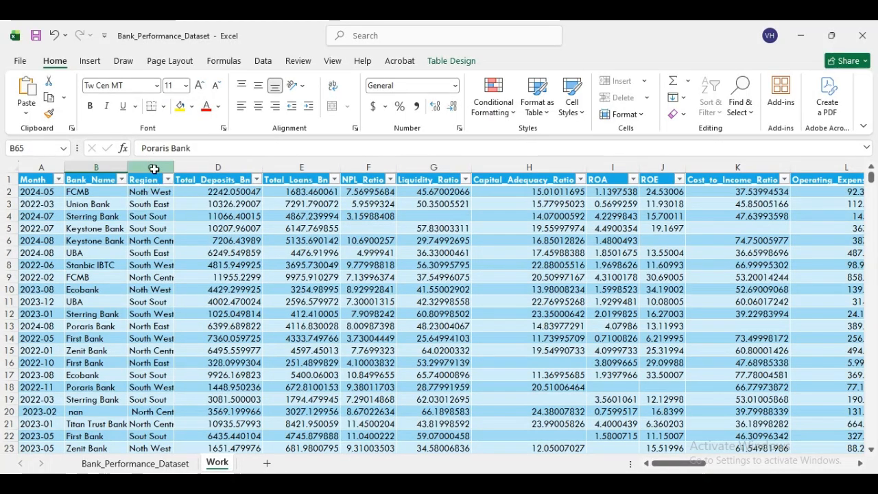
- Select Region column C and pick out its blank cells with Go To Special > Blanks
left_click(150, 168)
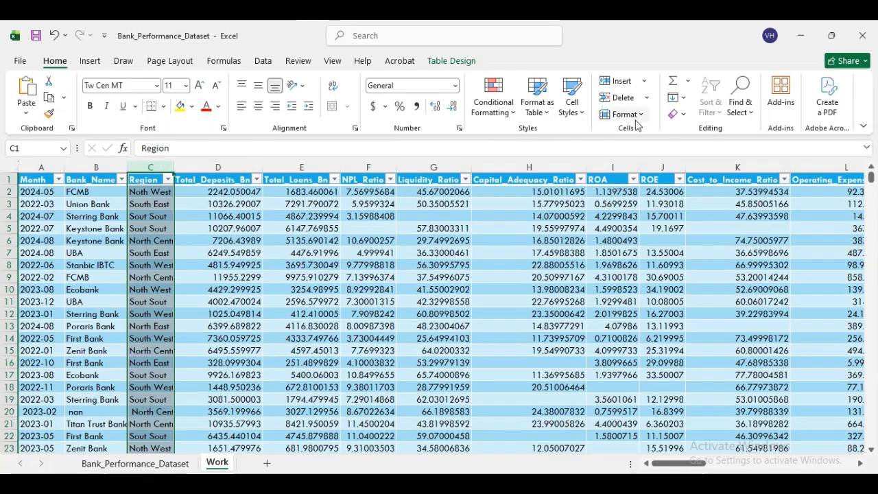
left_click(750, 115)
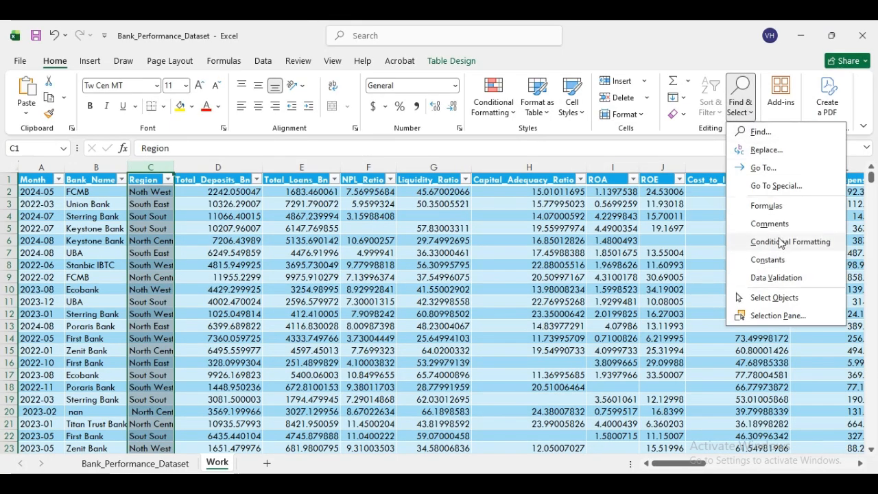
left_click(776, 186)
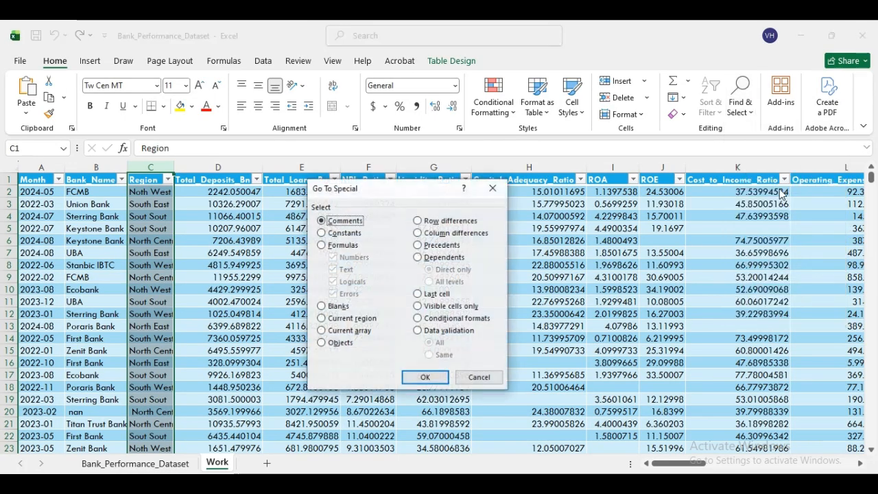
left_click(332, 307)
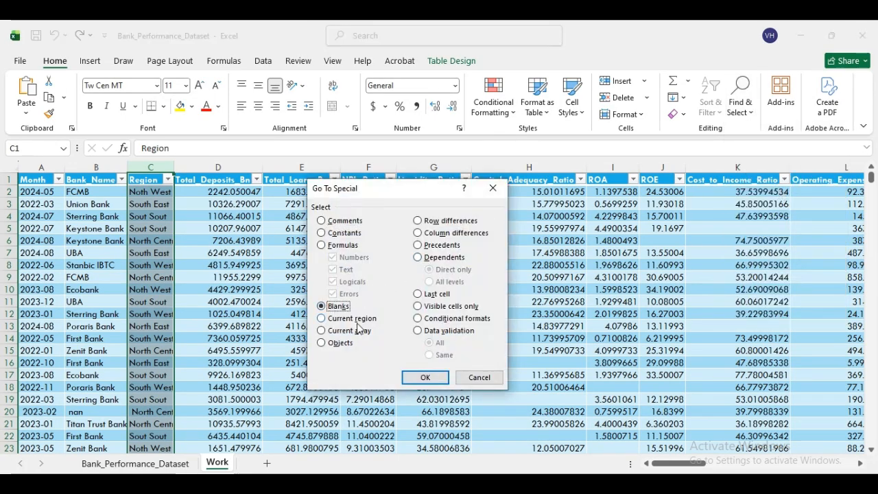
left_click(424, 378)
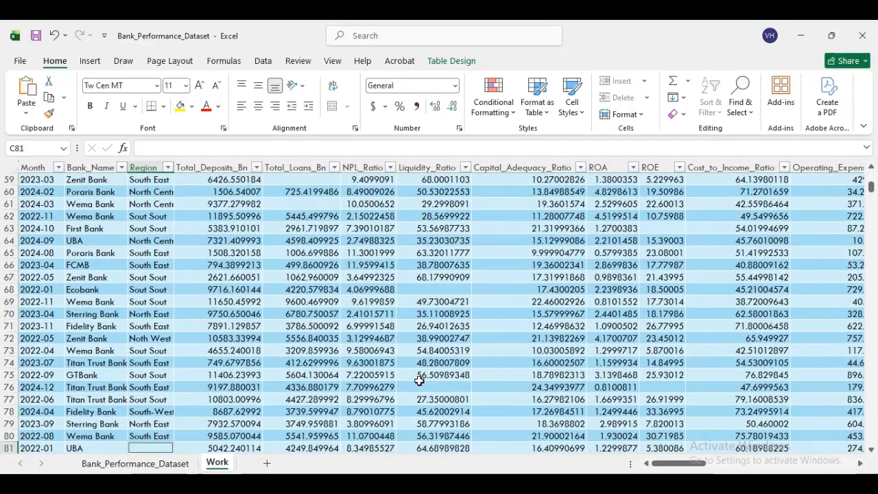
right_click(159, 454)
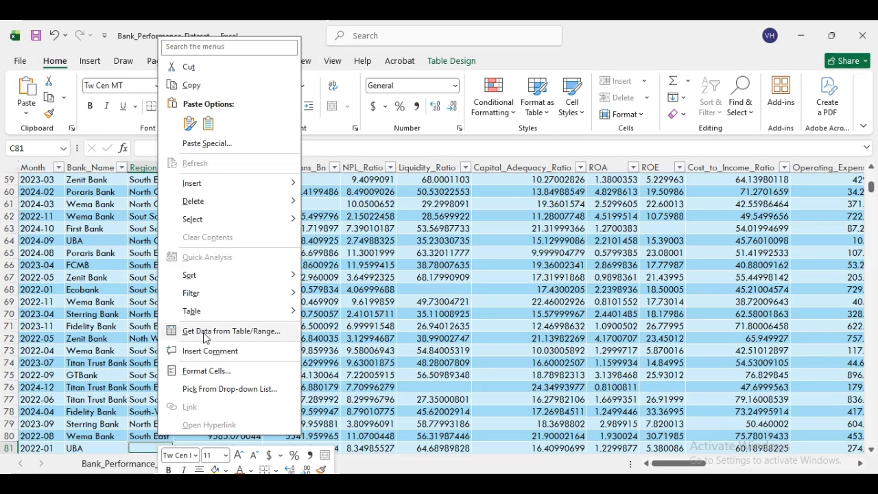
mouse_move(235, 201)
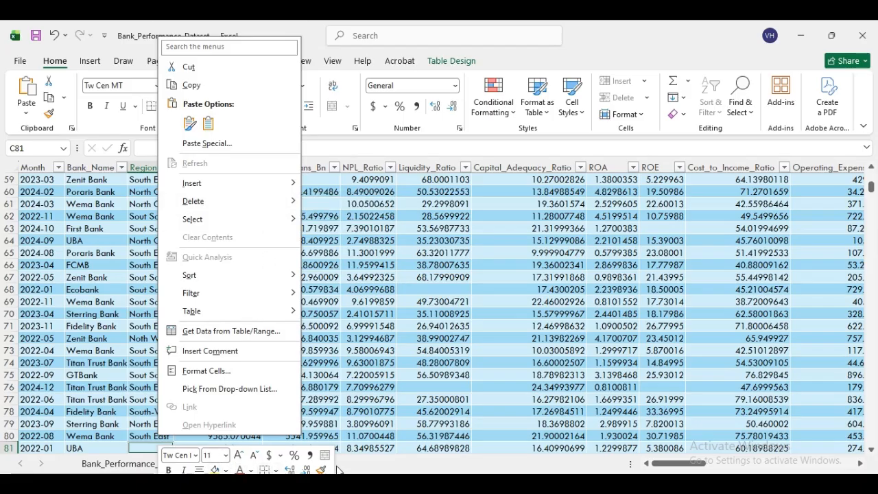
left_click(362, 470)
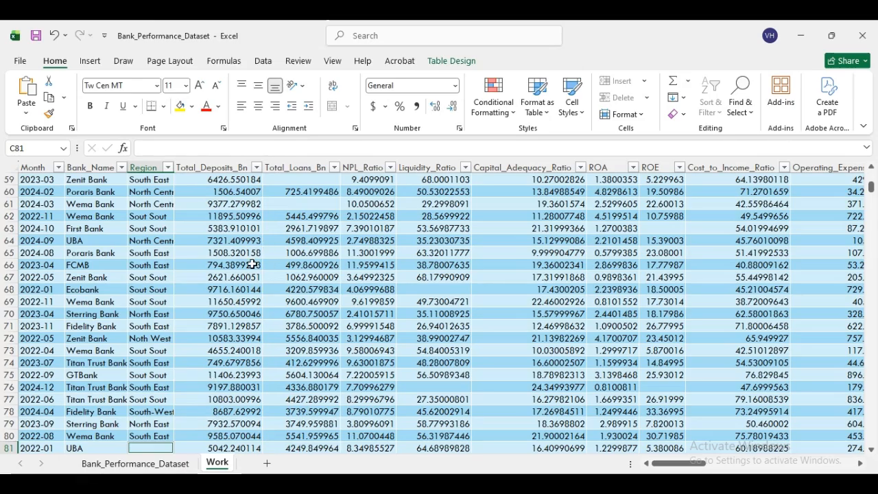
right_click(156, 451)
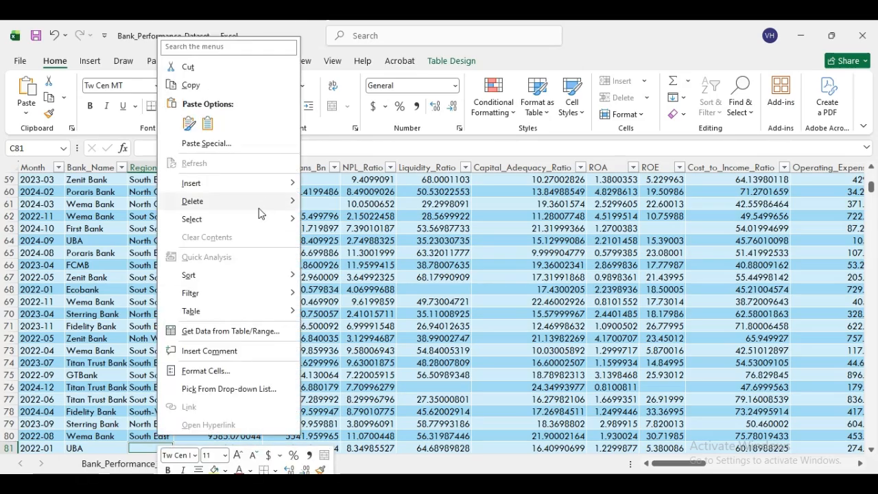
mouse_move(265, 206)
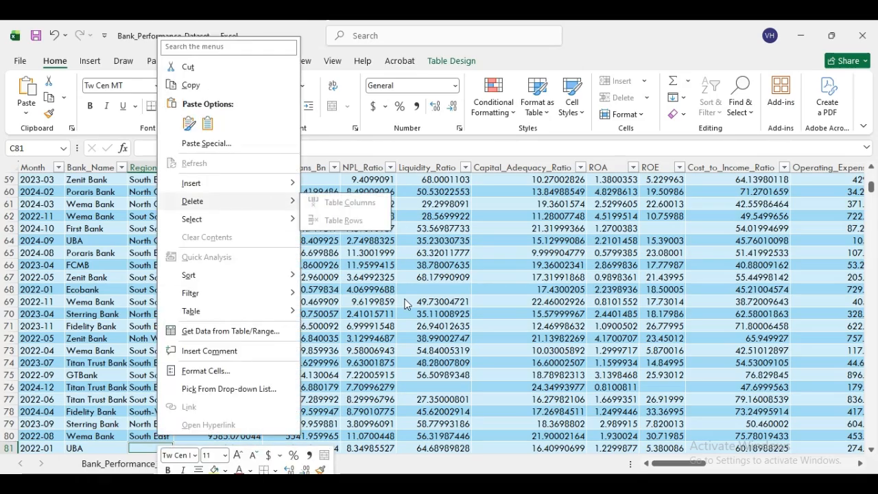
key("Escape")
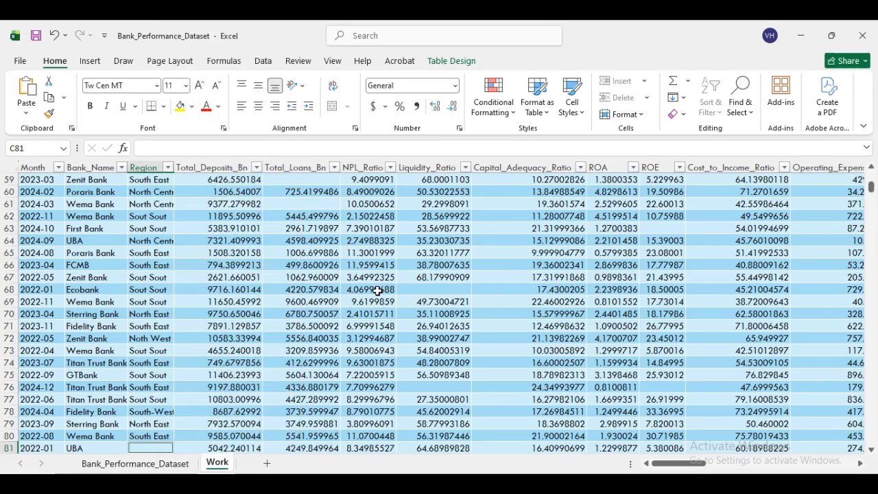
left_click(288, 273)
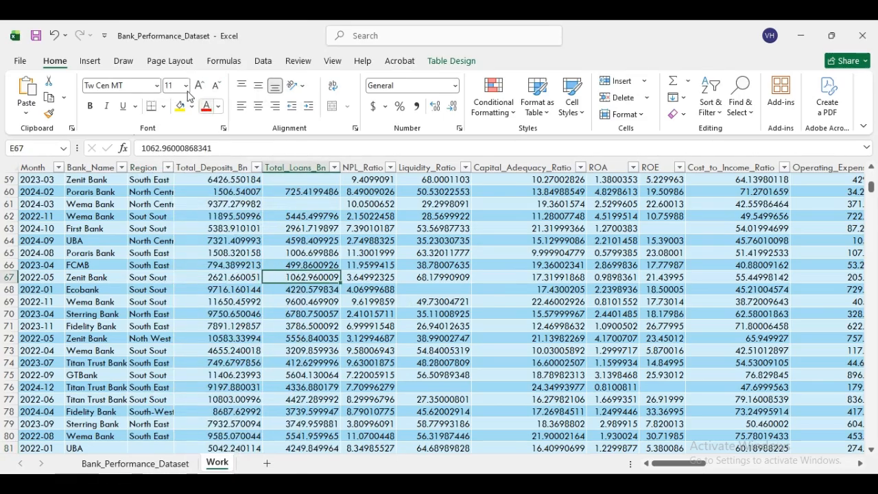
left_click(54, 35)
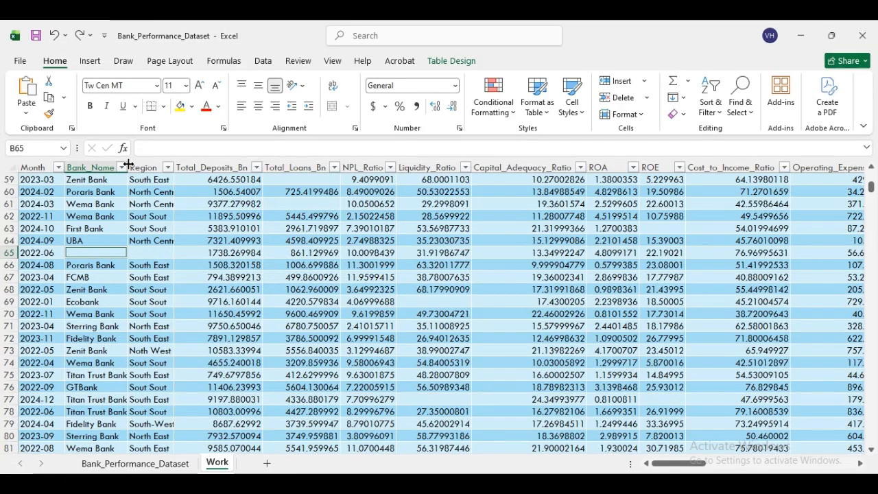
right_click(90, 253)
mouse_move(145, 259)
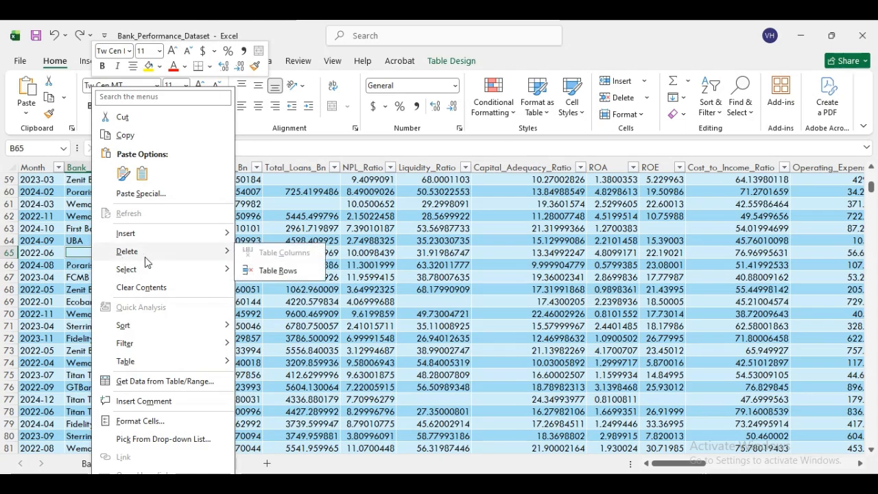
left_click(267, 275)
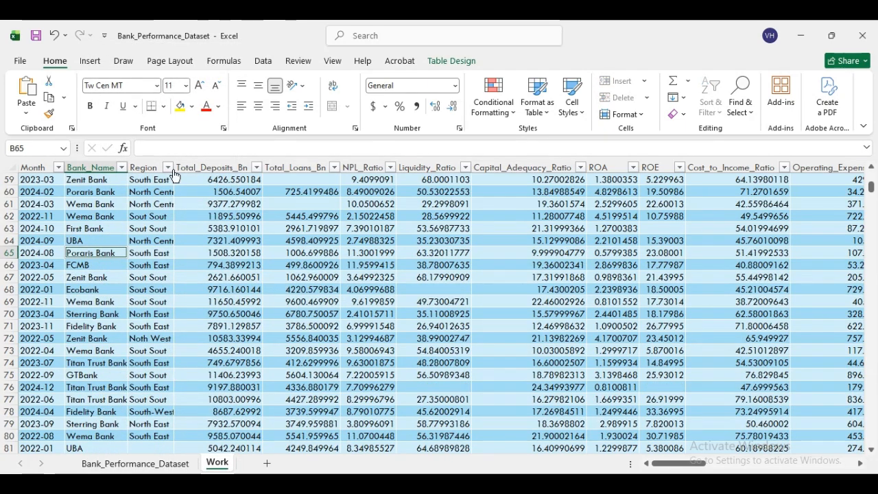
left_click_drag(871, 188, 872, 176)
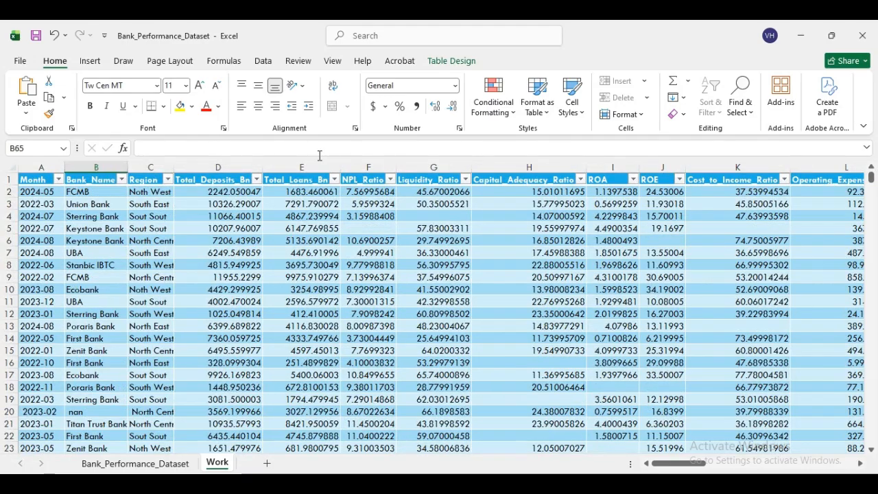
- Select the blank cells in Region column C with Go To Special > Blanks
left_click(150, 165)
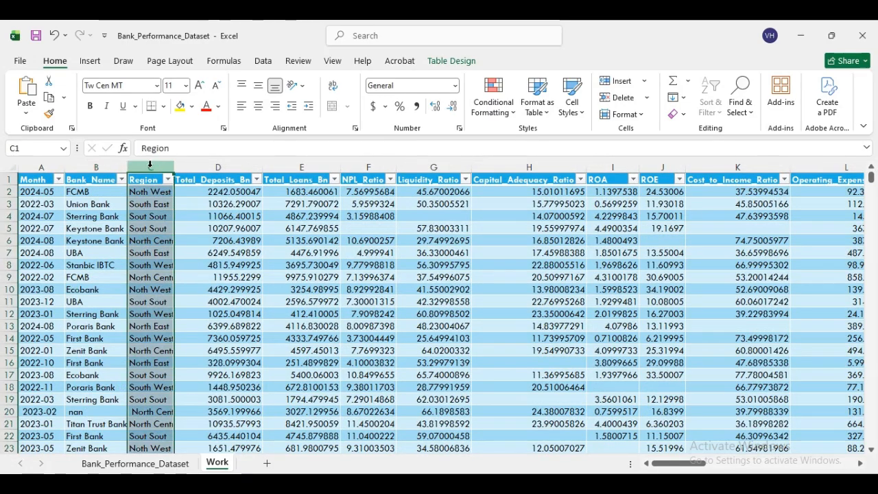
left_click(746, 112)
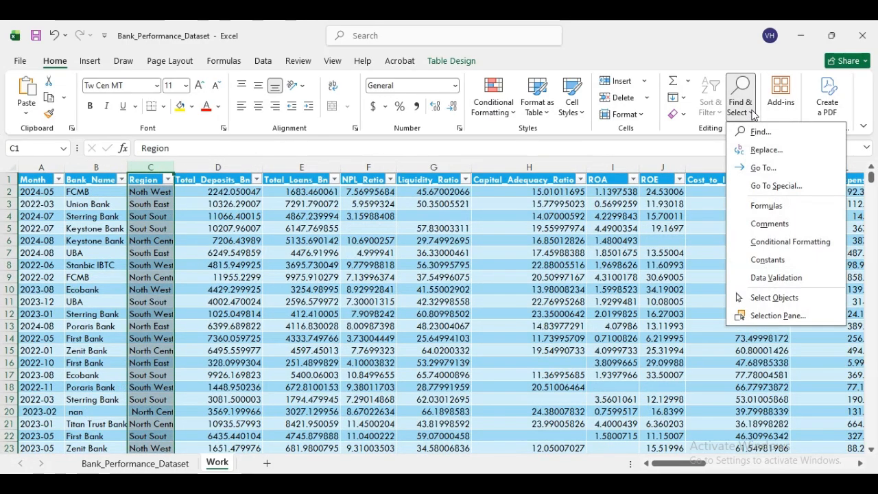
left_click(775, 186)
left_click(336, 305)
left_click(423, 378)
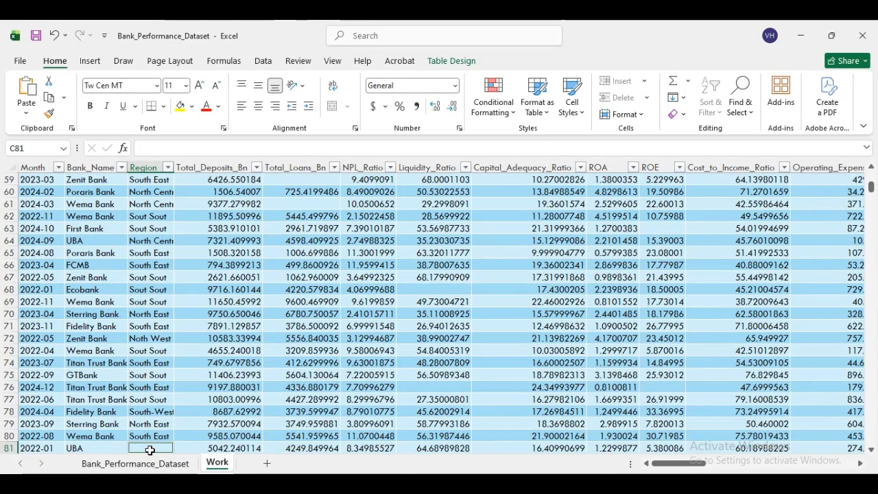
- Cancel the row menu for the blanks and inspect row 68's empty Liquidity_Ratio cell
right_click(150, 447)
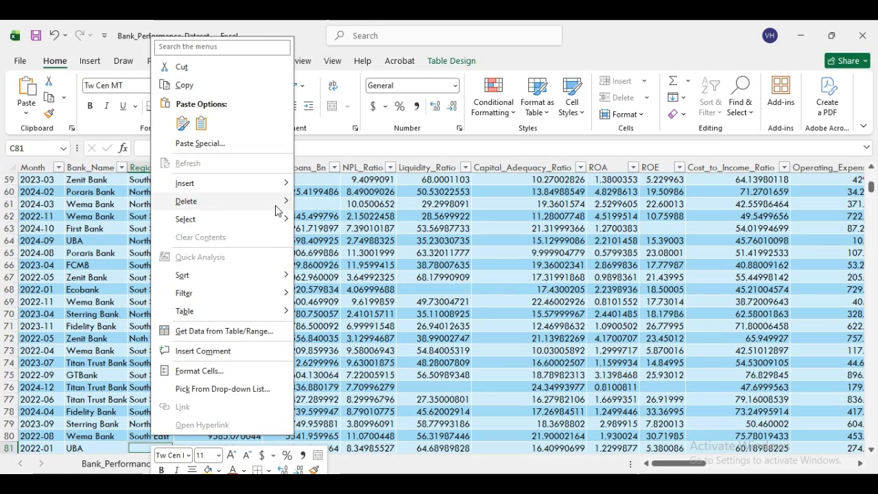
mouse_move(277, 209)
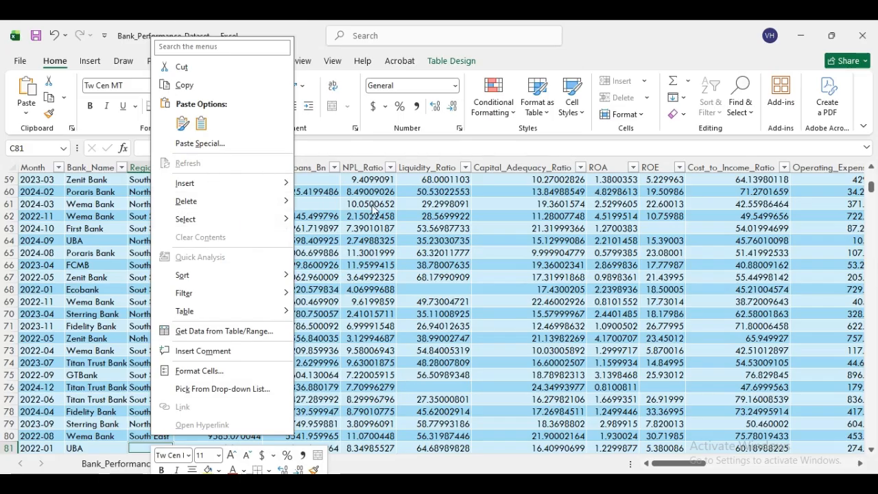
key("Escape")
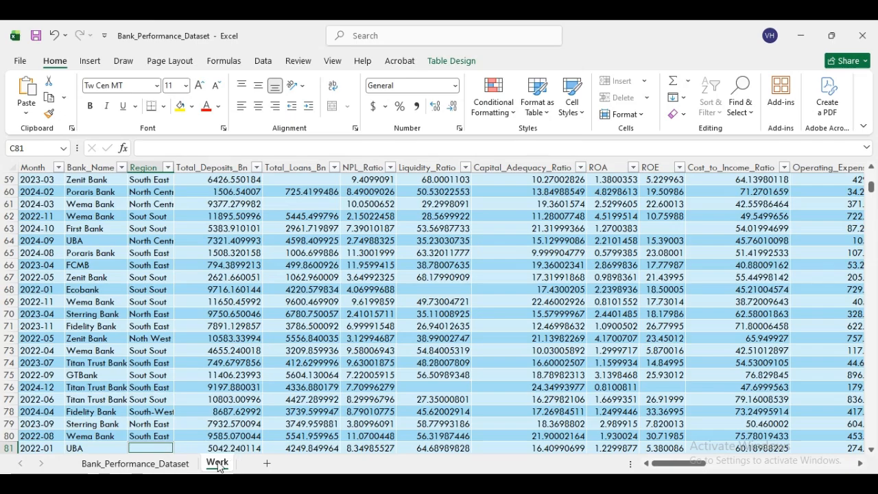
left_click(429, 288)
left_click(870, 450)
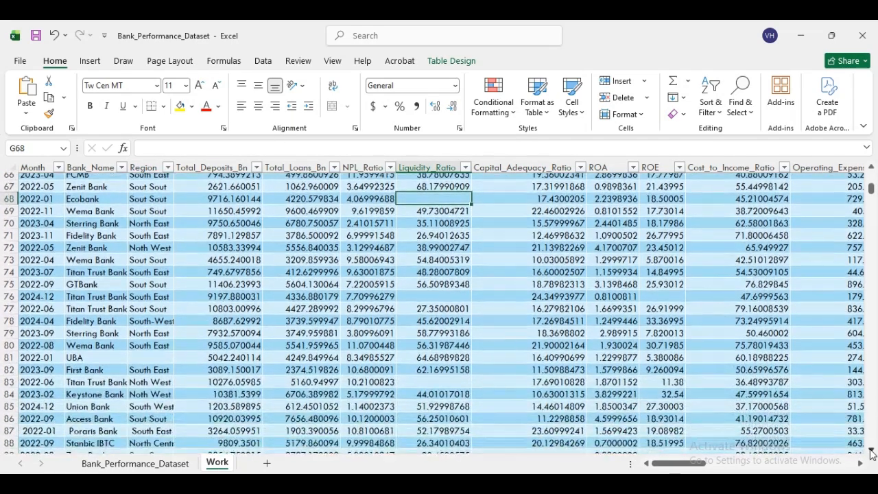
left_click(871, 450)
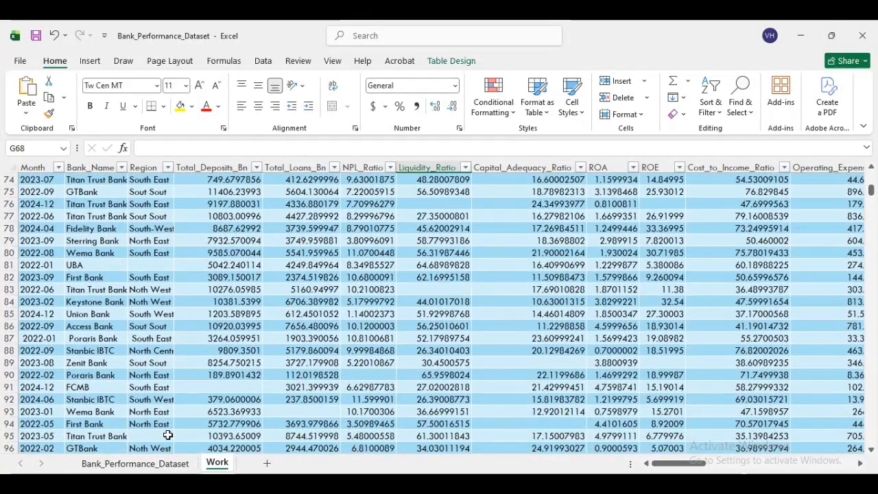
- Delete the blank-Region table rows 81 (UBA) and 94 (Titan Trust Bank)
right_click(147, 266)
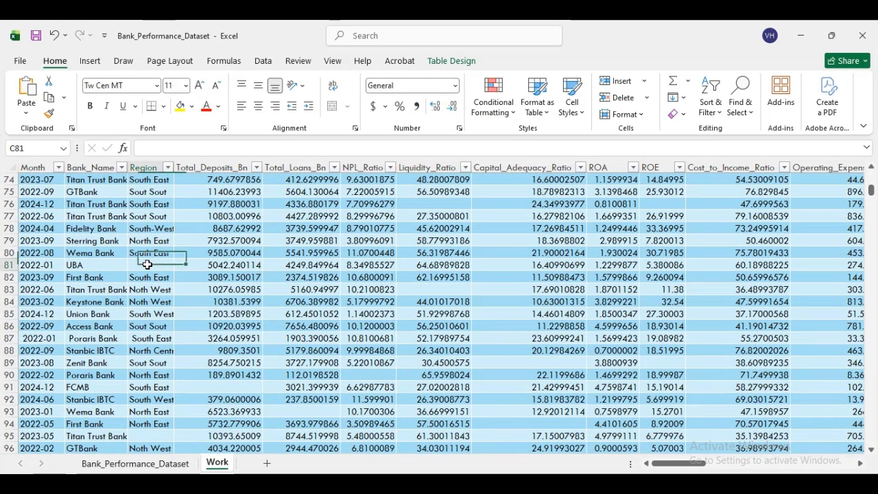
mouse_move(210, 257)
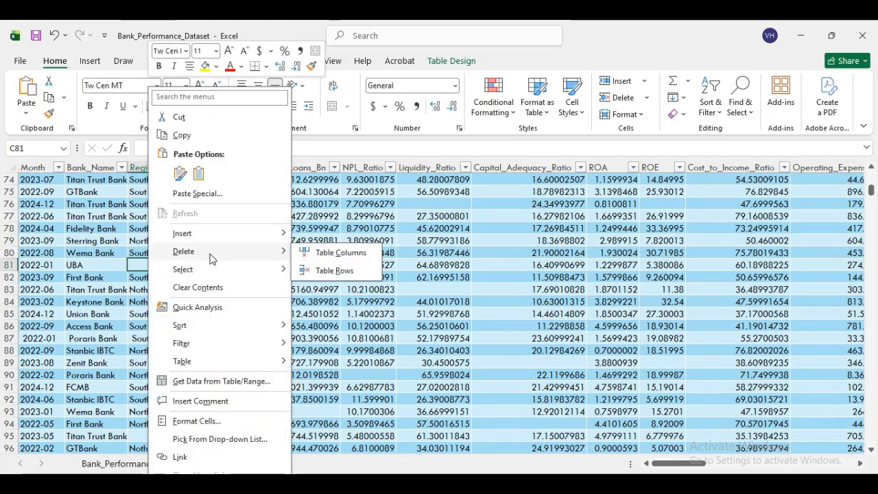
left_click(336, 270)
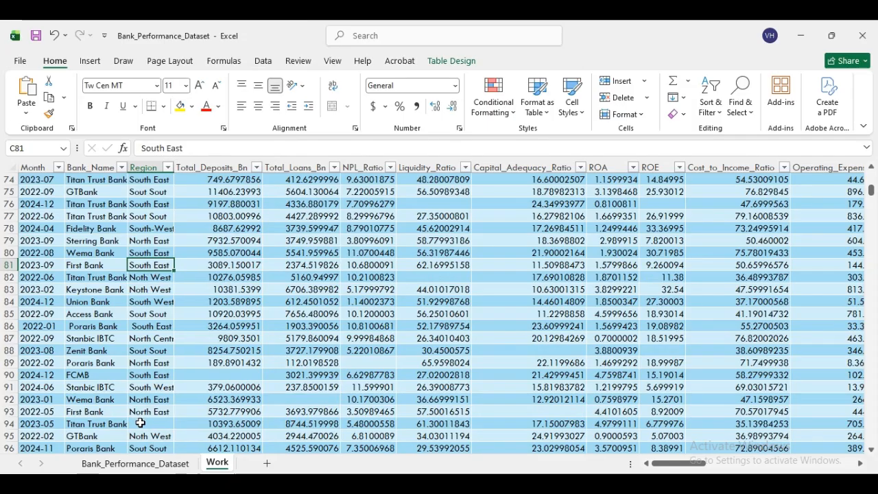
right_click(142, 425)
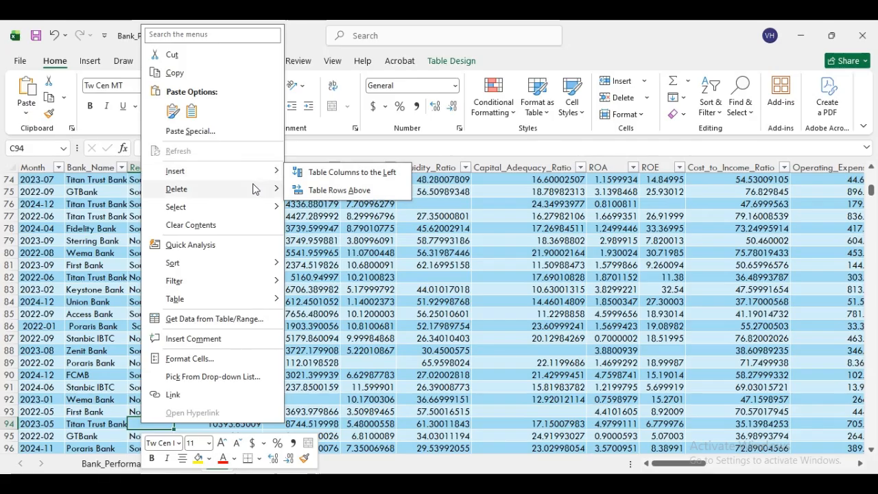
mouse_move(254, 189)
left_click(314, 207)
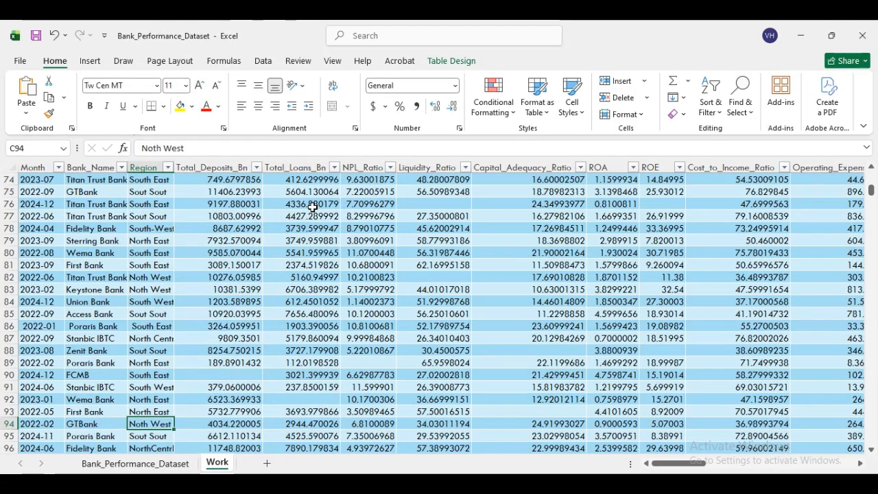
- Rerun Go To Special > Blanks on the Region column to find remaining gaps
left_click(151, 167)
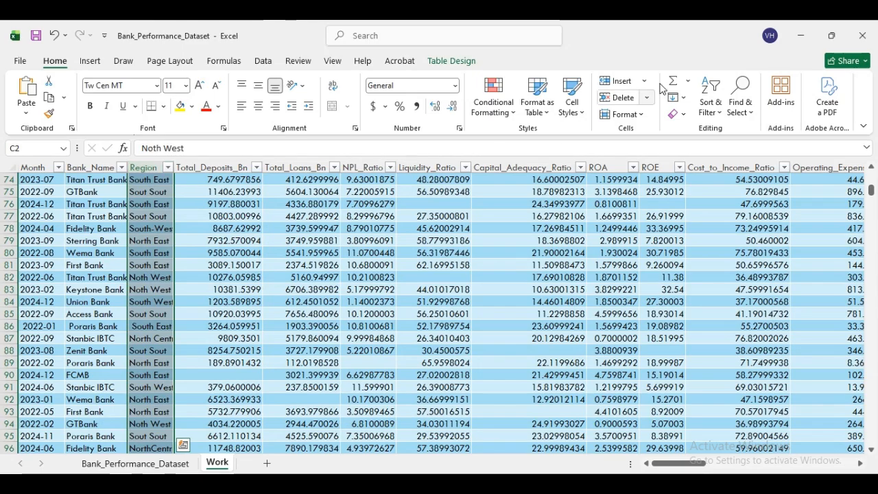
left_click(743, 109)
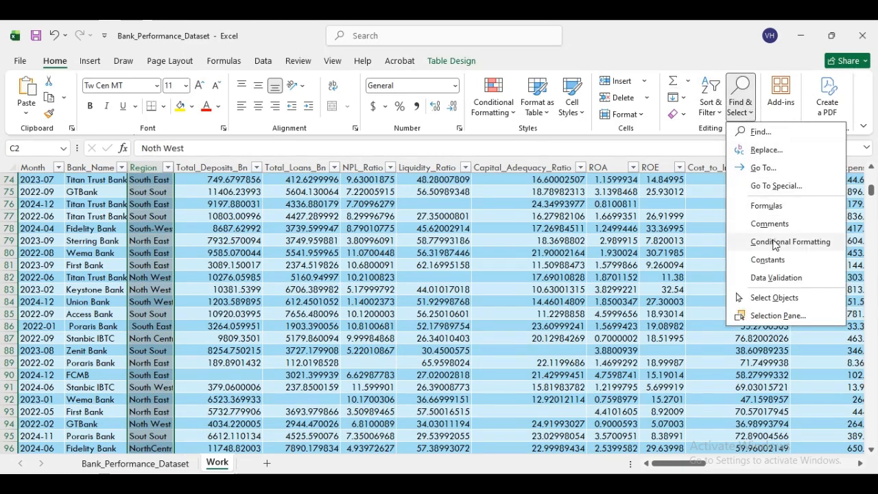
left_click(776, 185)
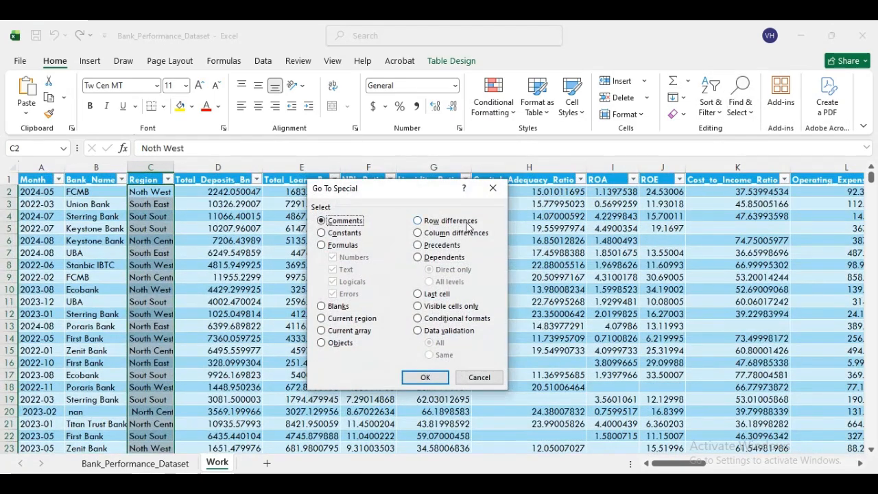
left_click(335, 305)
left_click(423, 377)
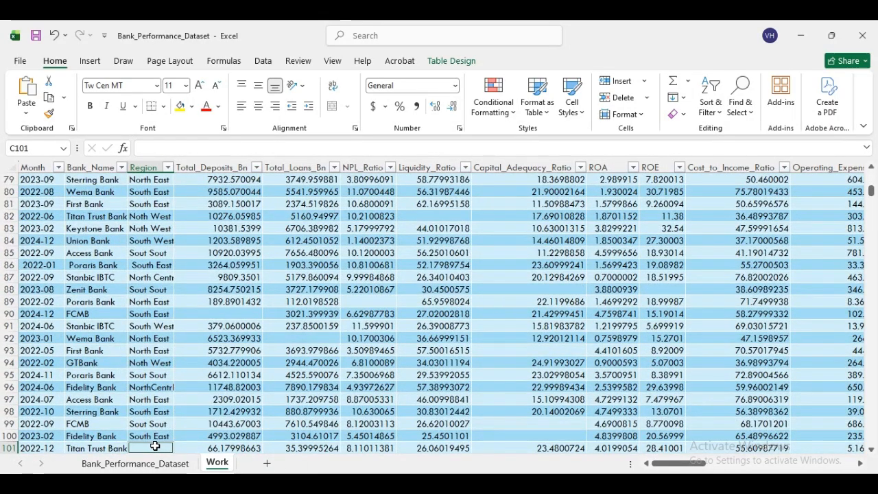
- Delete the Titan Trust Bank table row whose Region cell C101 is blank
right_click(153, 447)
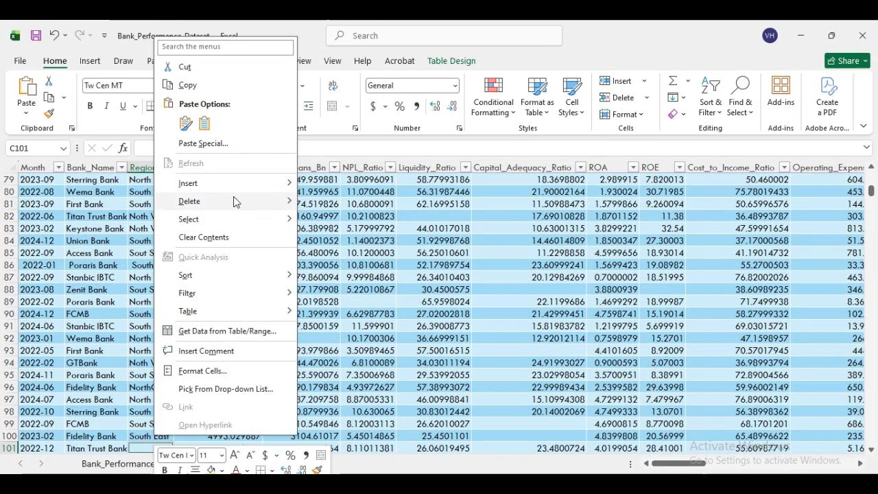
mouse_move(232, 210)
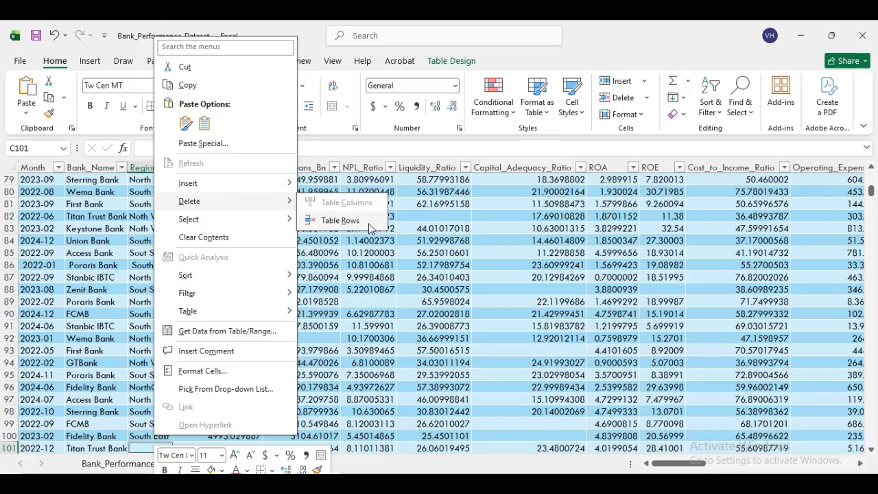
left_click(346, 220)
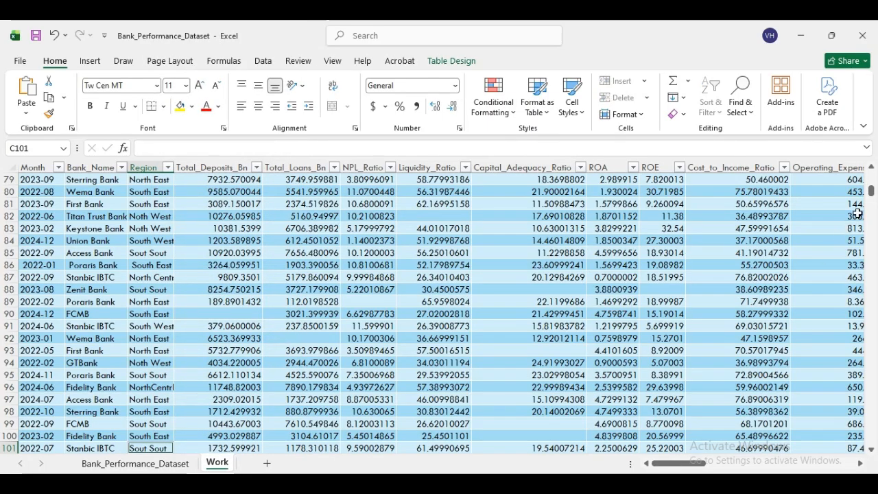
left_click_drag(873, 192, 872, 420)
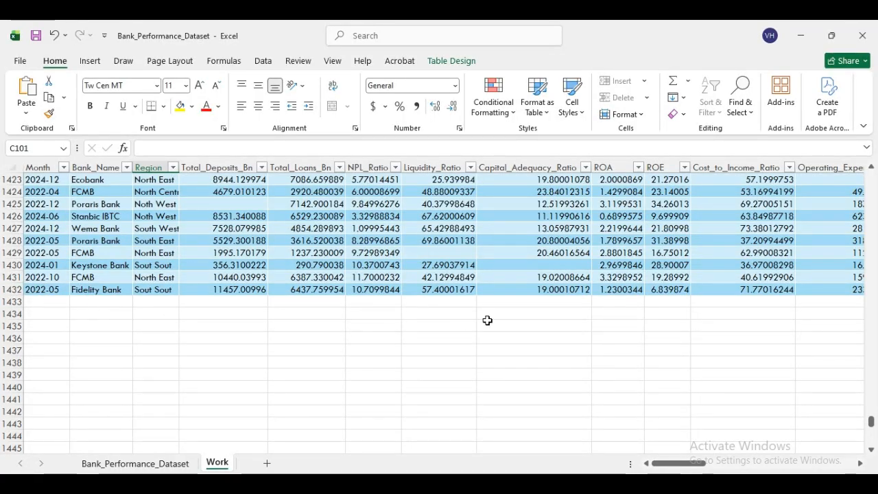
left_click_drag(874, 426, 876, 184)
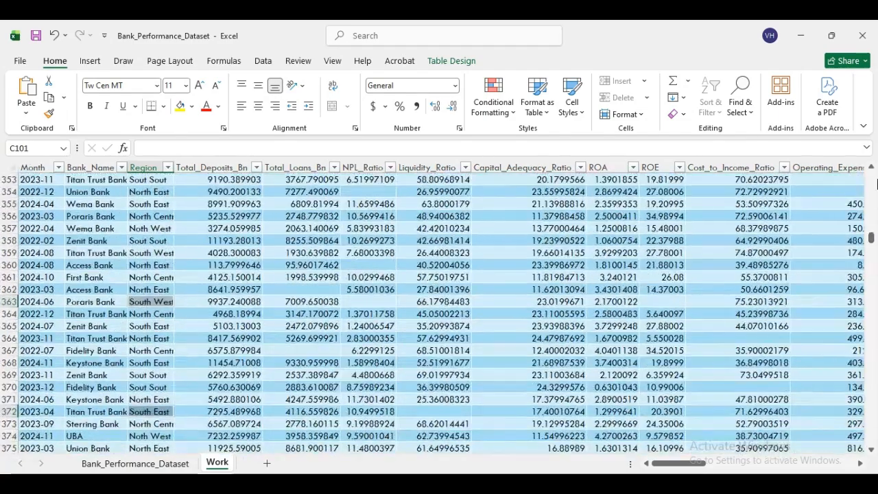
left_click_drag(873, 237, 873, 231)
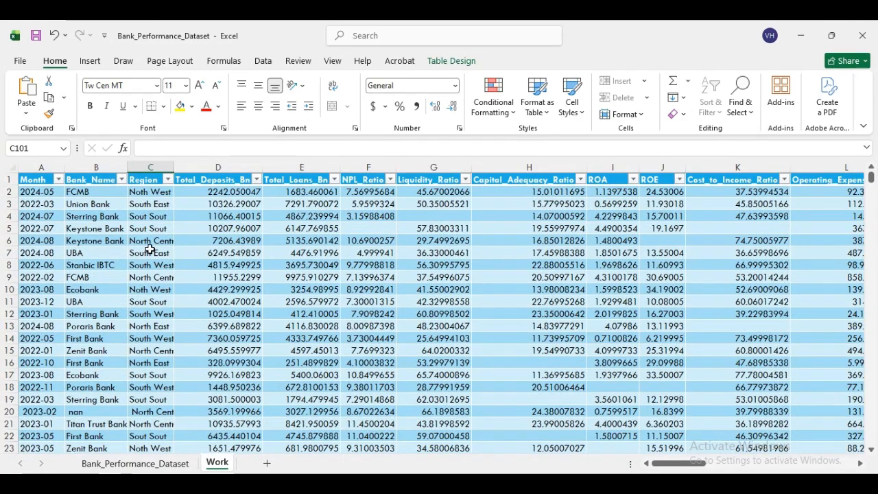
left_click(364, 229)
left_click(496, 216)
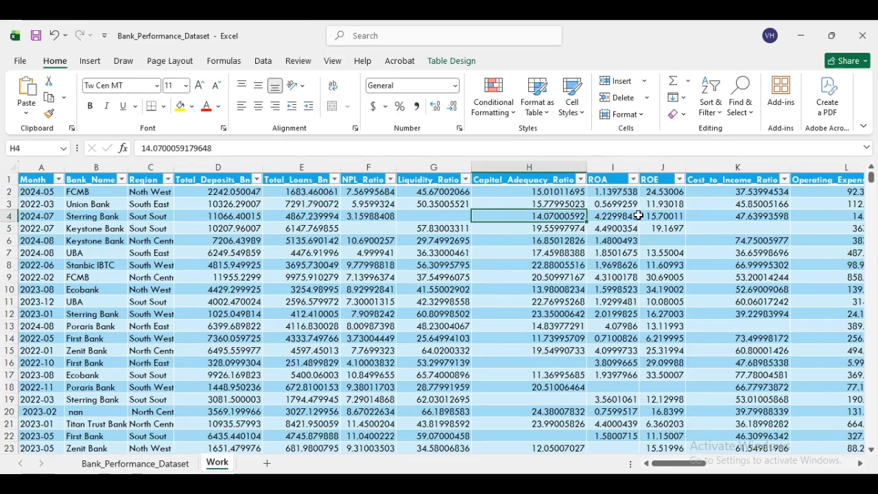
left_click(454, 215)
left_click(705, 218)
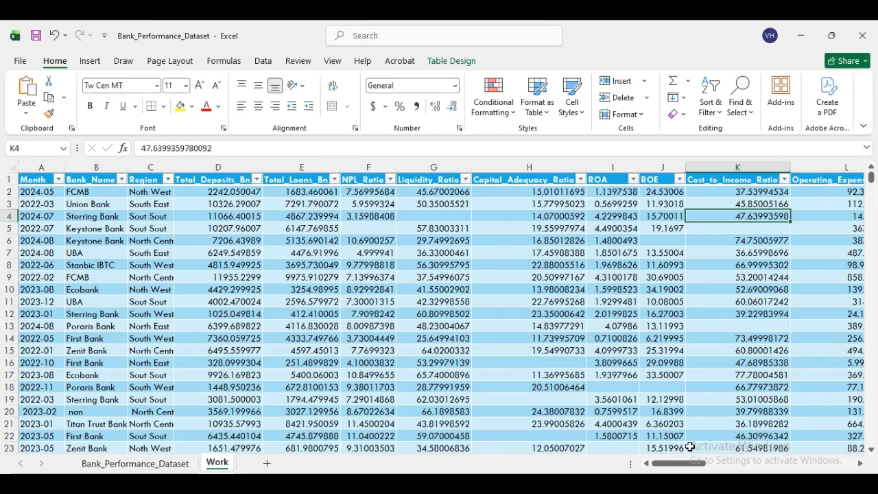
left_click_drag(691, 467, 609, 442)
left_click_drag(706, 462, 859, 466)
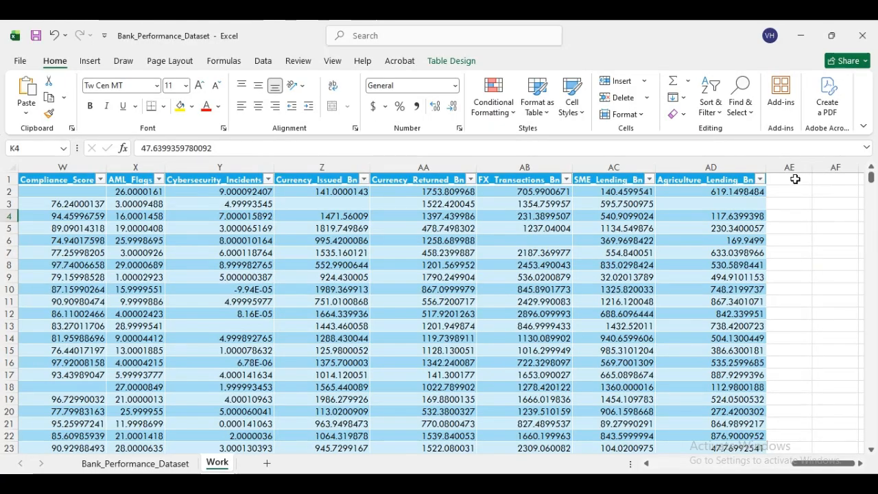
- Enter =COUNTBLANK over Total_Deposits_Bn (from D2 down) in AE1, which returns 0
left_click(797, 179)
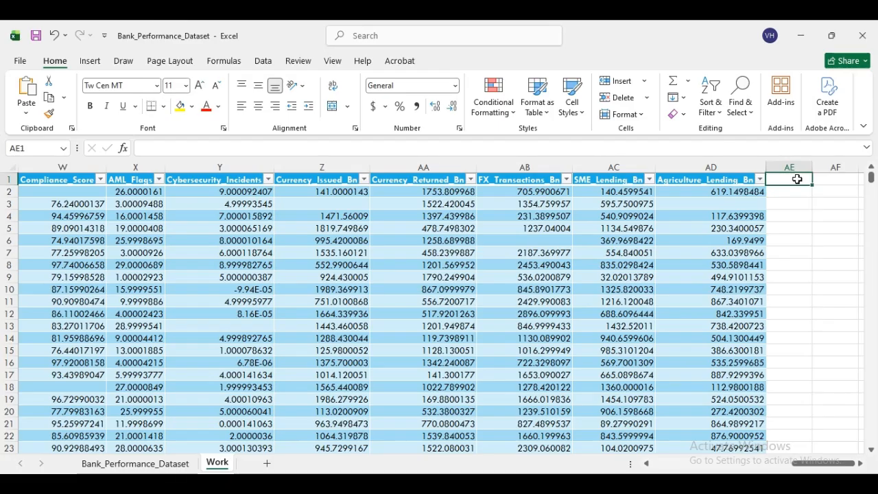
type("=c")
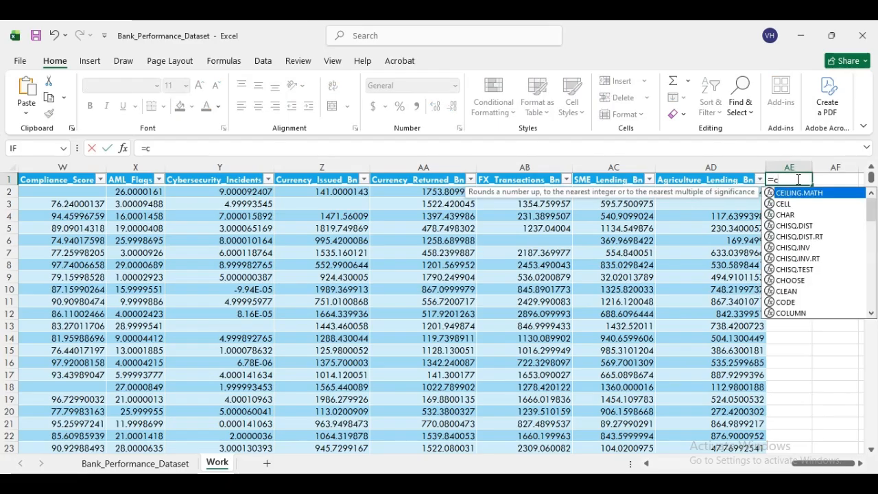
type("ount")
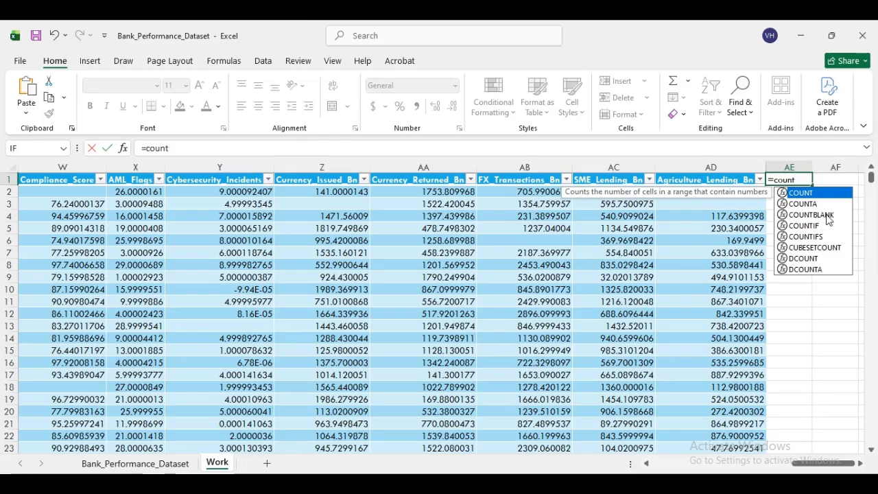
double_click(826, 215)
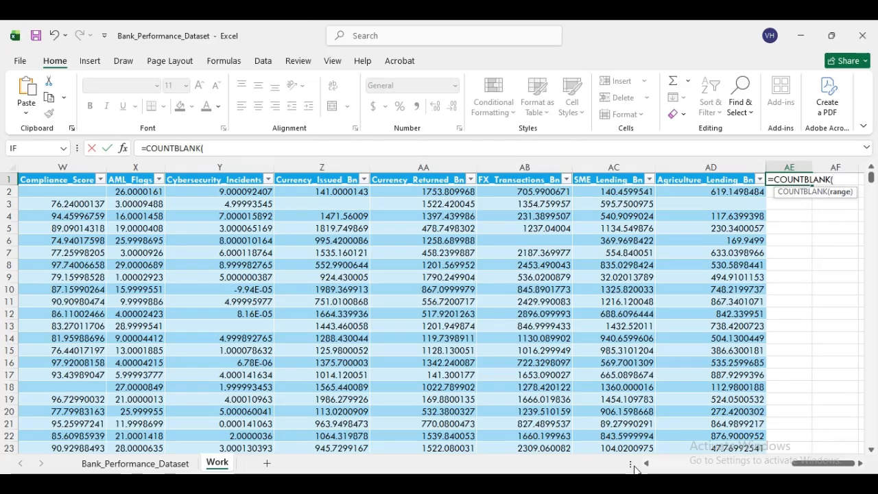
left_click_drag(645, 465, 647, 467)
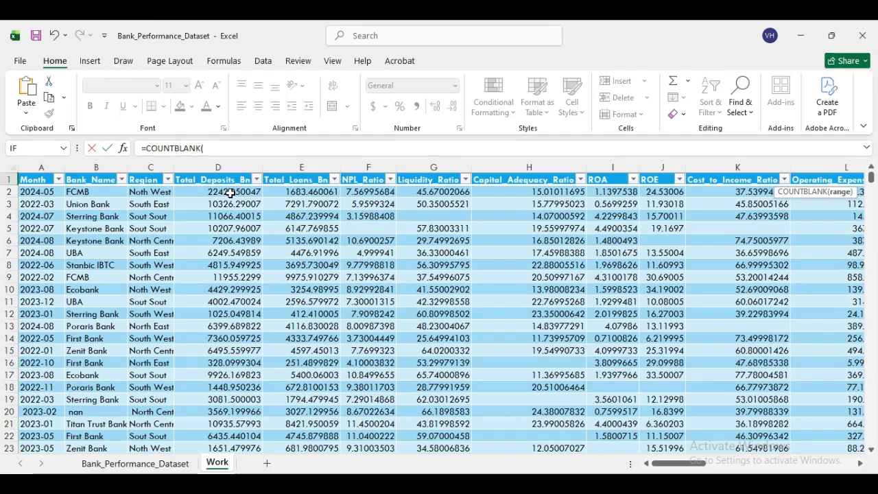
left_click(231, 193)
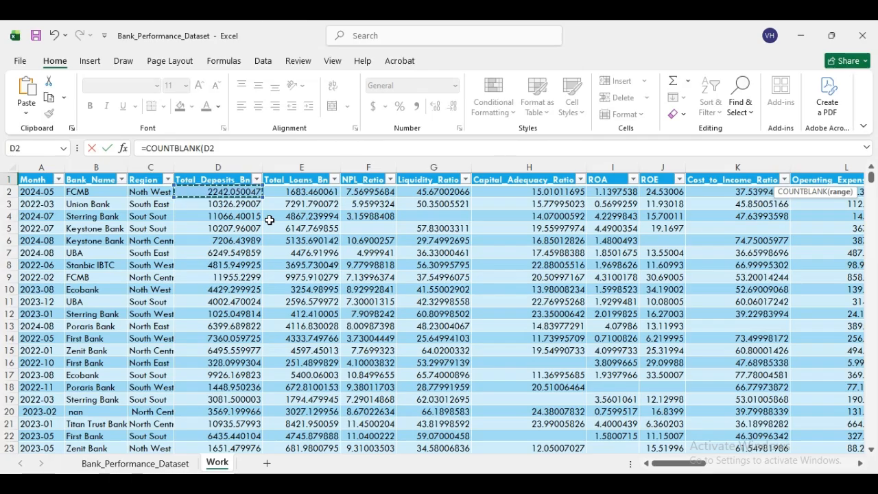
key("ctrl+shift+Down")
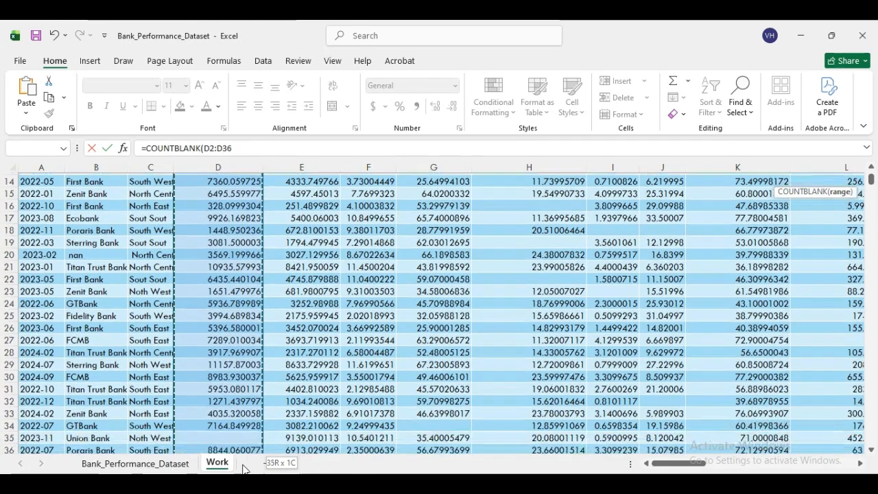
left_click_drag(244, 468, 244, 467)
key("ctrl+shift+Down")
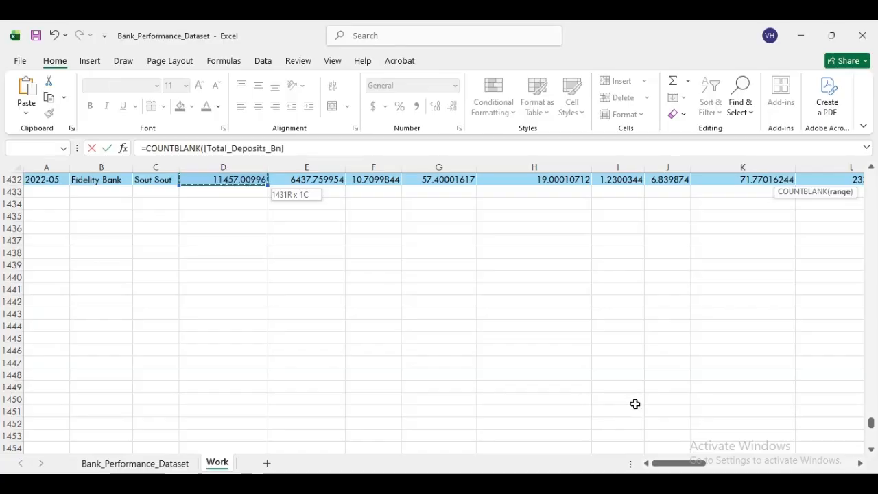
left_click_drag(679, 465, 833, 470)
left_click_drag(872, 427, 871, 178)
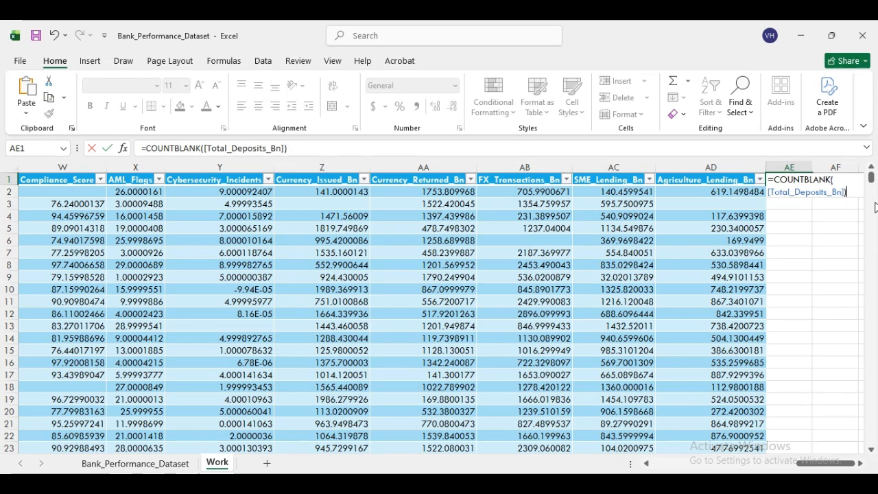
key("Return")
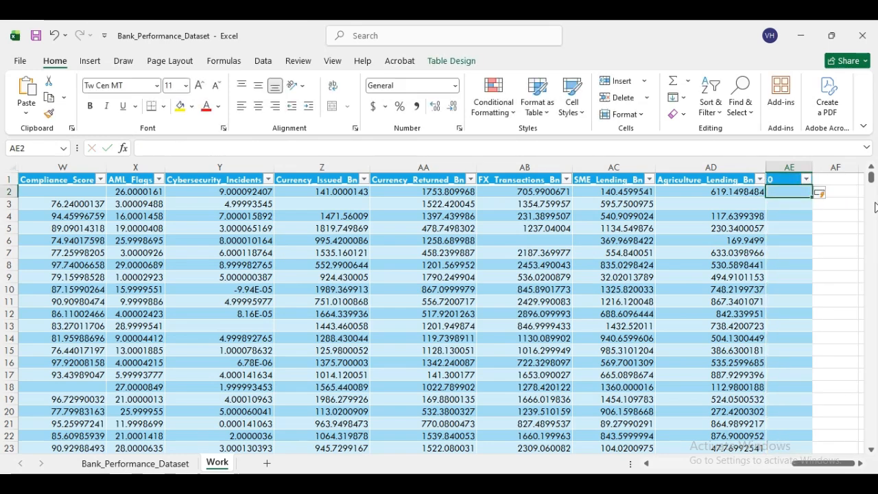
left_click(784, 179)
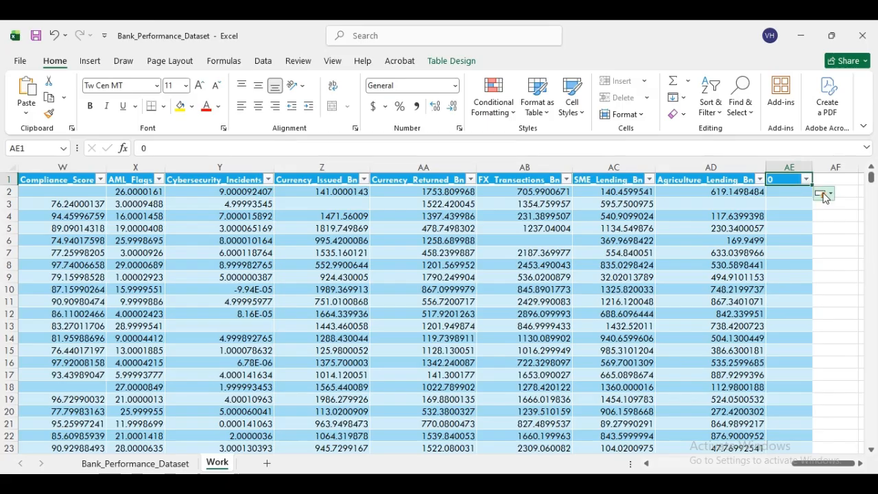
- Undo the table's expansion into column AE and copy the blank-count formula into AF1 and AG1
key("ctrl+z")
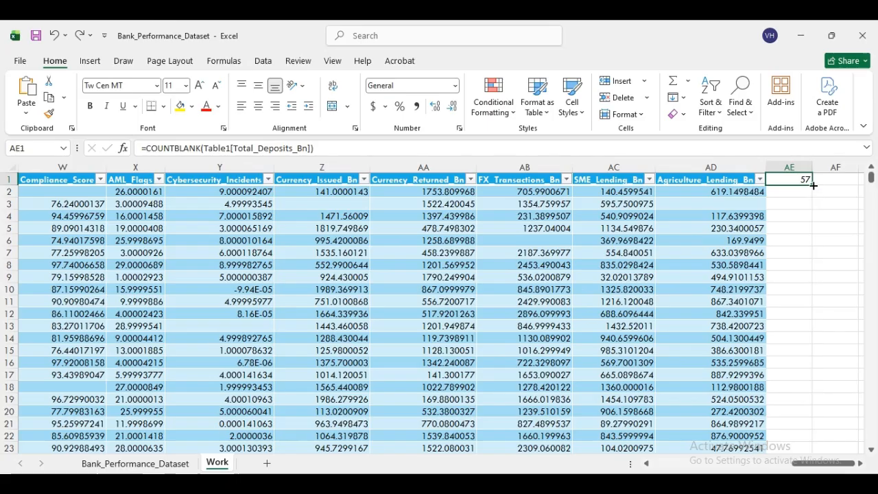
left_click_drag(812, 184, 853, 184)
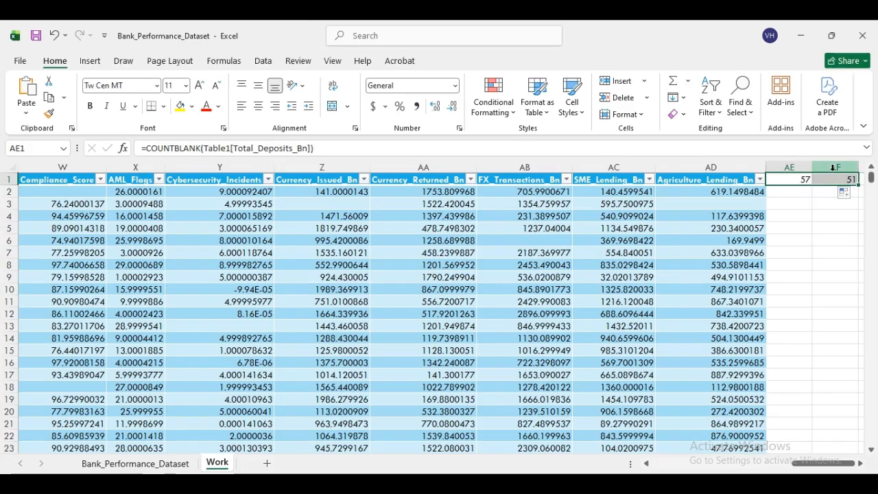
left_click(829, 180)
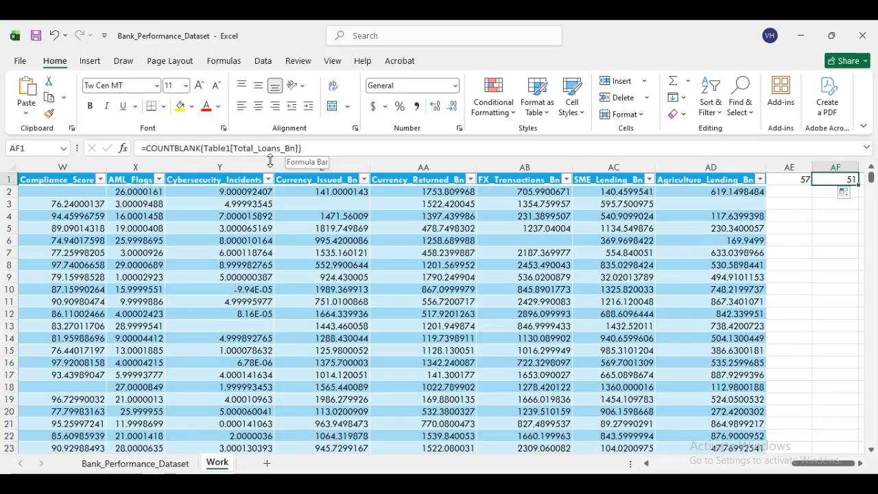
left_click(860, 463)
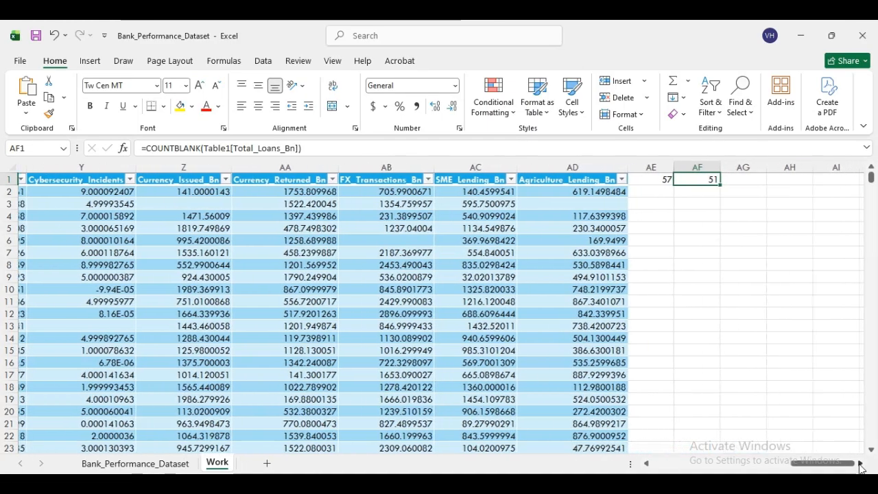
left_click_drag(602, 185, 648, 185)
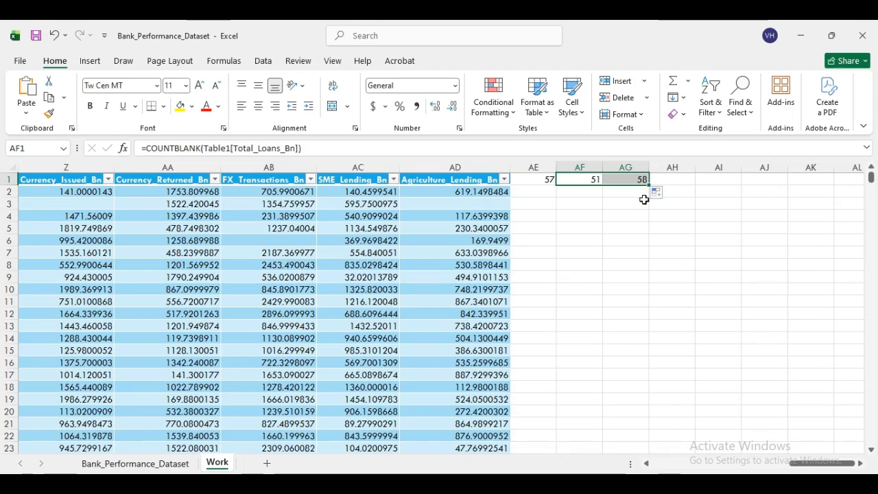
left_click(642, 180)
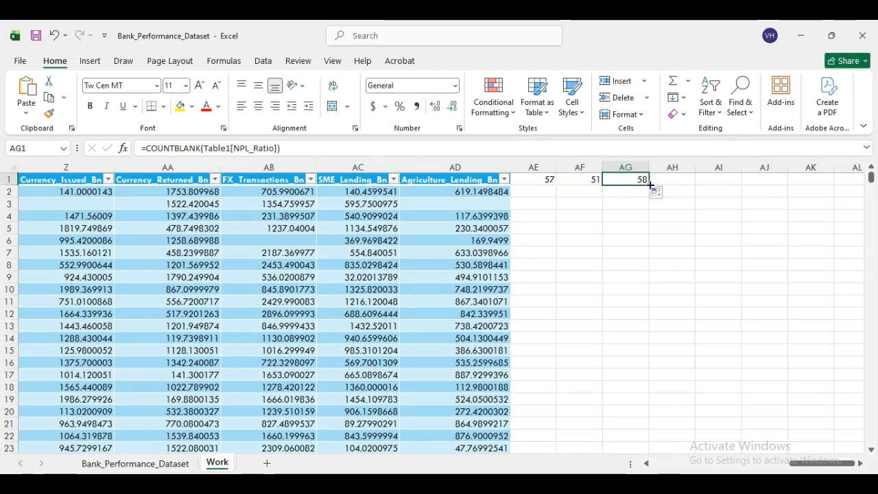
- Extend the blank-count formula across AH1 through AP1 and select the row of results
left_click_drag(650, 183, 861, 194)
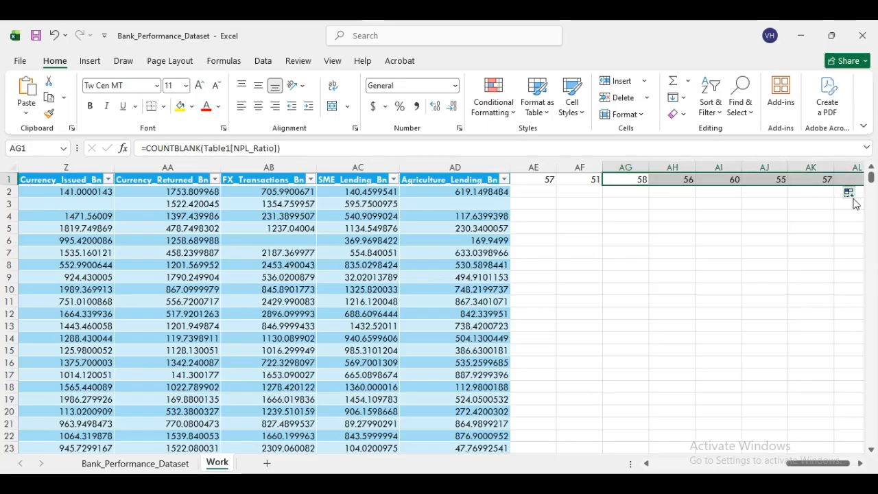
left_click(859, 463)
left_click_drag(679, 184, 843, 204)
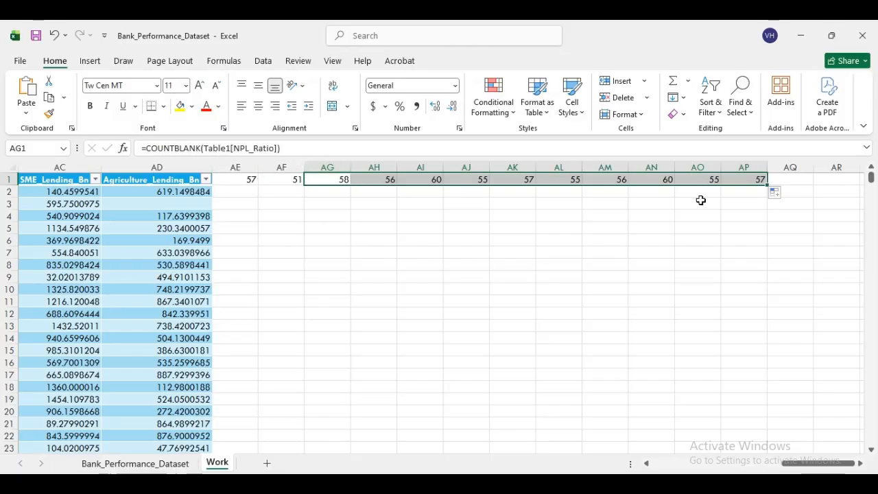
left_click(246, 178)
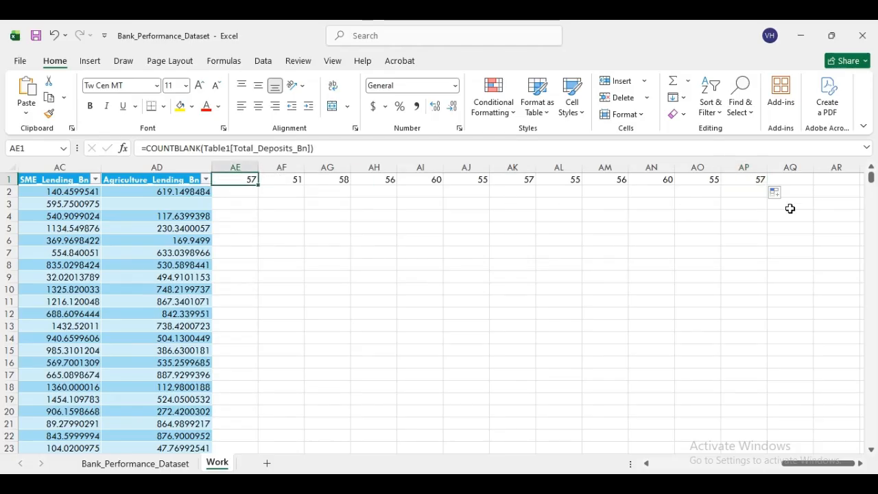
left_click_drag(243, 178, 763, 187)
- Clear the old row-1 blank counts and start a COUNTBLANK formula in AF1
key("Delete")
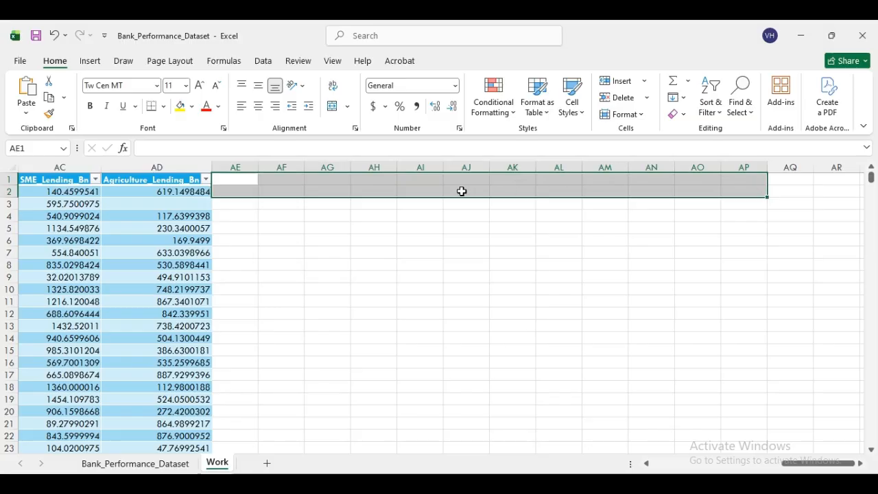
left_click(242, 177)
left_click(287, 178)
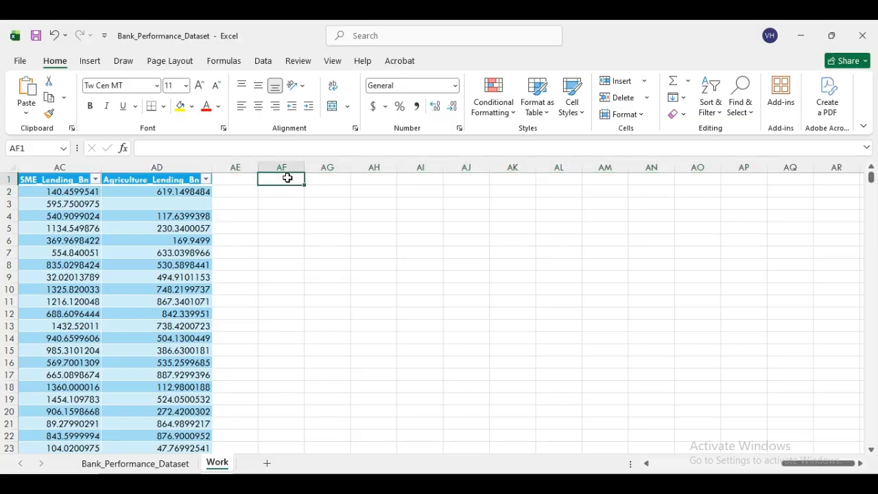
type("=")
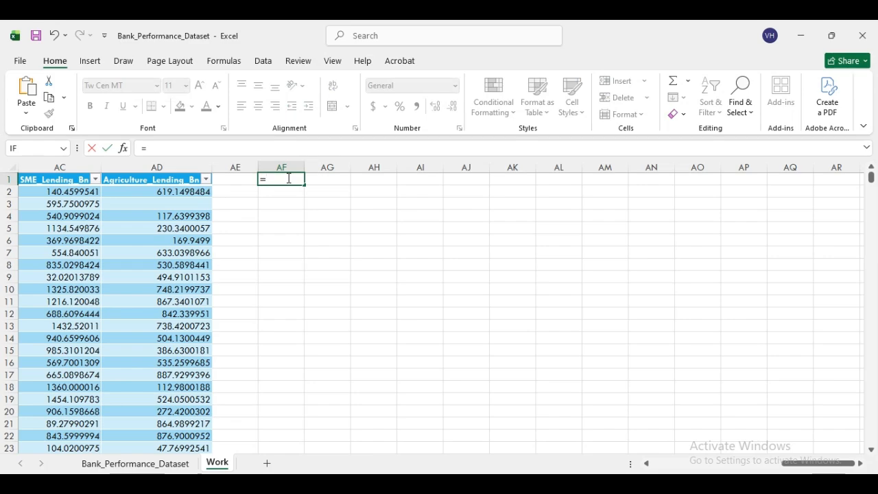
type("coun")
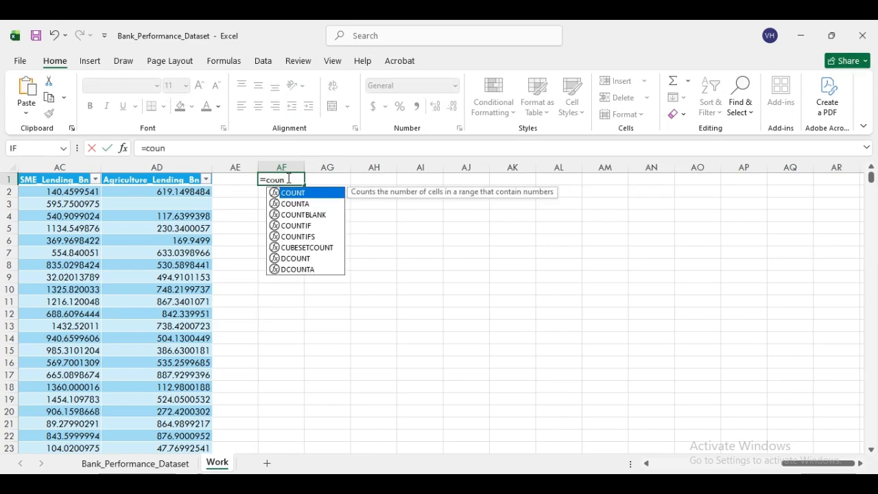
left_click(318, 215)
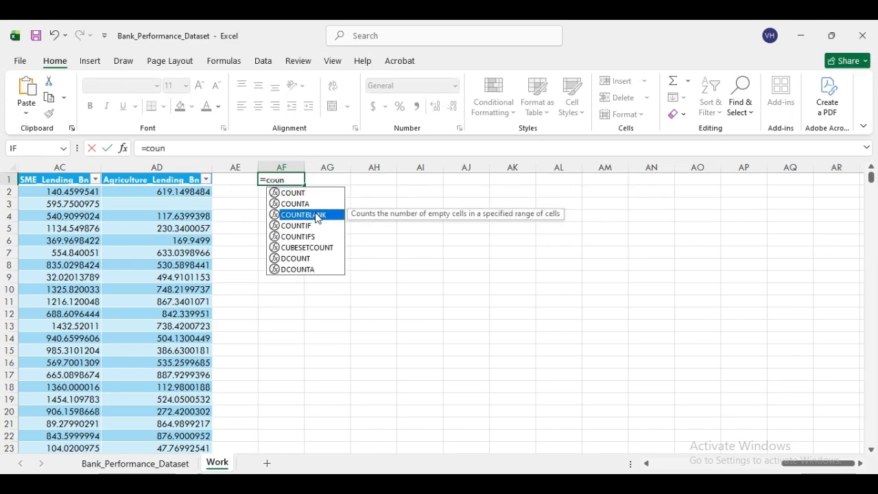
double_click(317, 216)
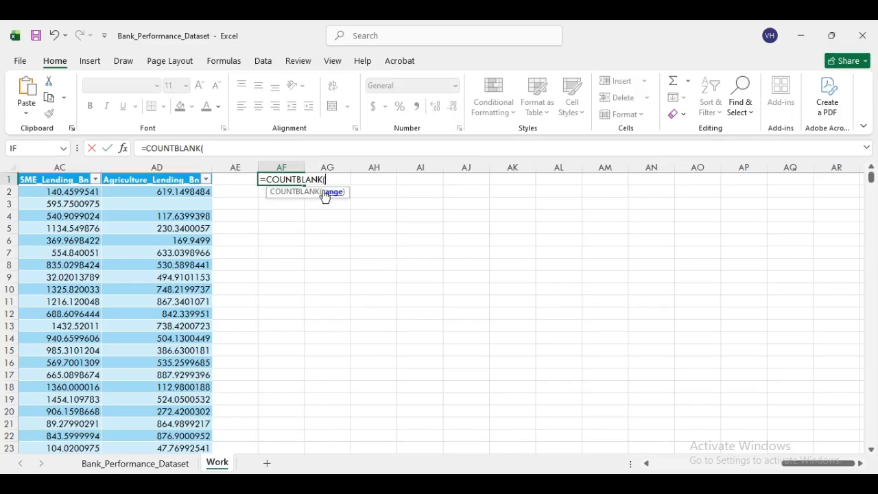
left_click_drag(650, 464, 650, 464)
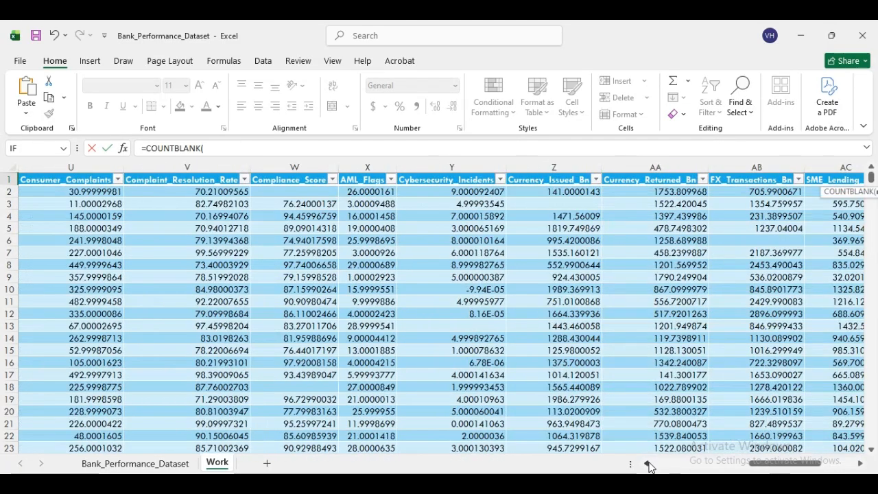
- Point AF1's COUNTBLANK at the whole Cybersecurity_Incidents column, giving 56
left_click(472, 191)
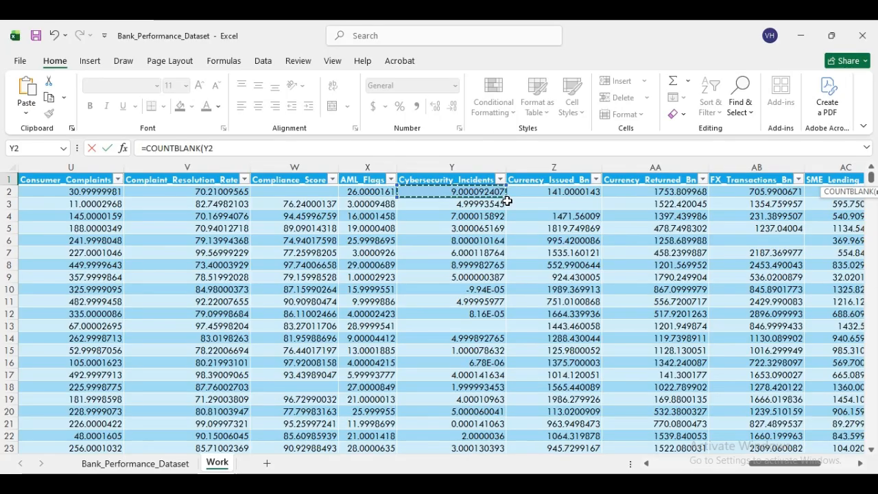
key("ctrl+shift+Down")
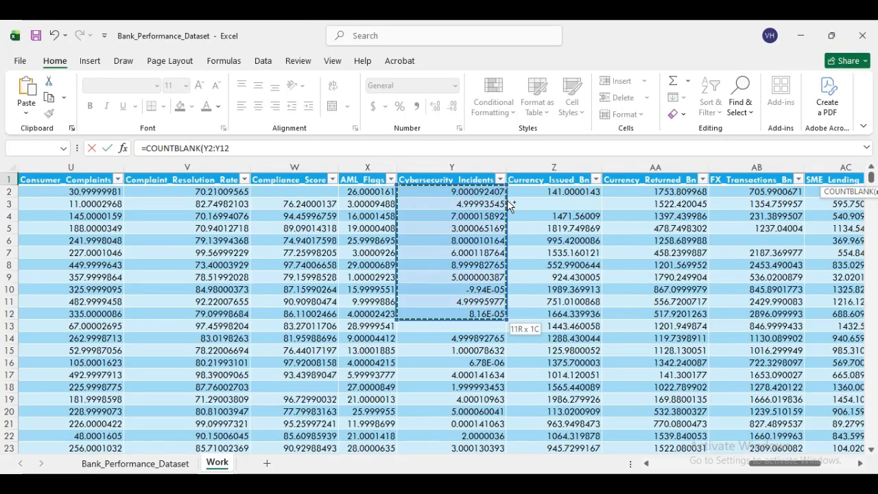
key("ctrl+shift+Down")
key("ctrl+shift+Down")
key("ctrl+shift+Down")
key("ctrl+shift+Down")
key("ctrl+shift+Down")
key("ctrl+shift+Down")
key("ctrl+shift+Down")
key("ctrl+shift+Down")
key("ctrl+shift+Down")
key("ctrl+shift+Down")
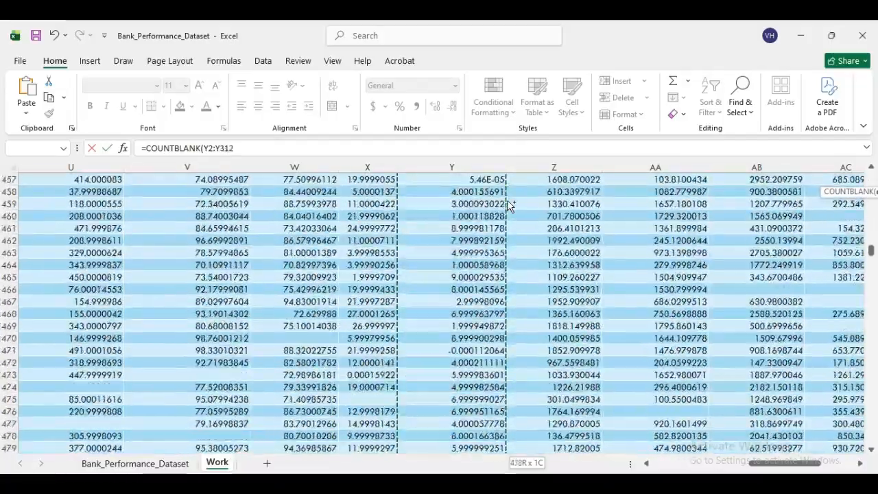
key("ctrl+shift+Down")
key("ctrl+shift+Down")
key("ctrl+shift+Down")
key("ctrl+shift+Down")
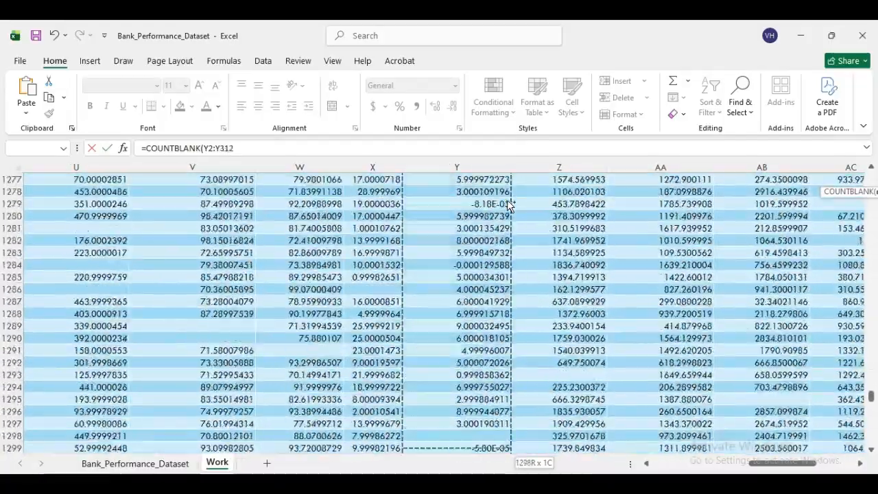
key("ctrl+shift+Up")
key("ctrl+shift+Up")
key("ctrl+shift+Down")
key("ctrl+shift+Down")
key("ctrl+shift+Up")
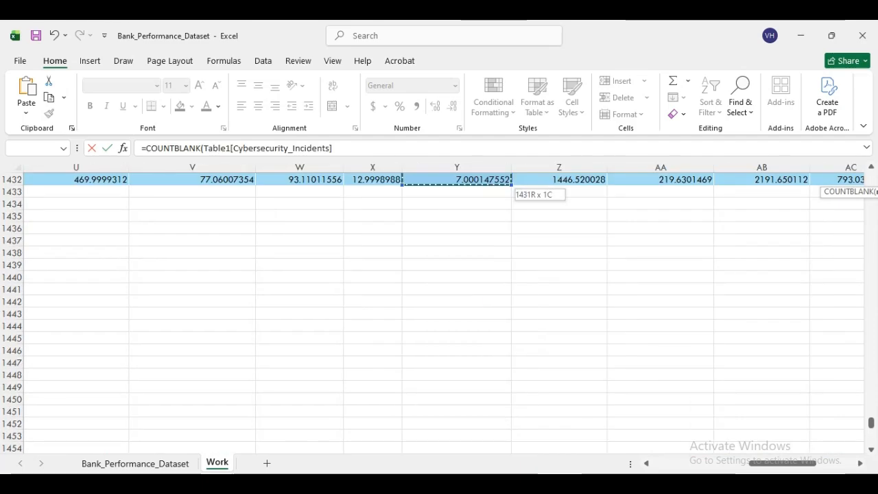
left_click_drag(799, 464, 870, 469)
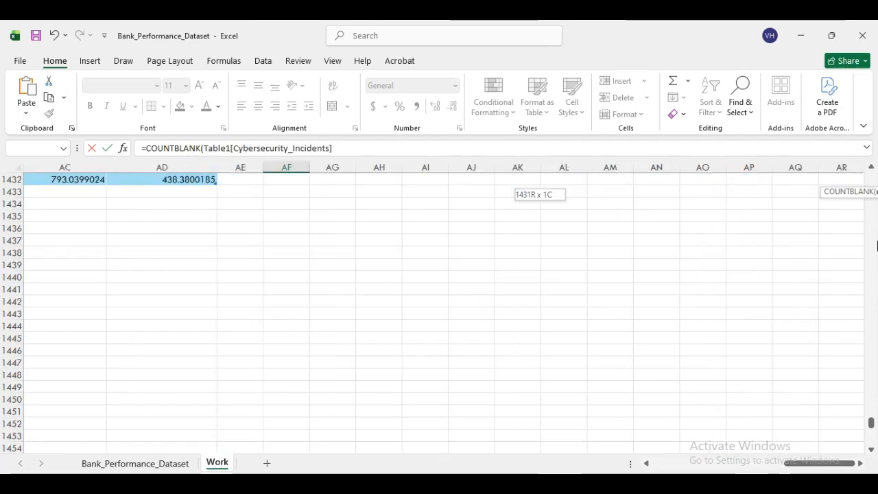
left_click_drag(871, 425, 871, 177)
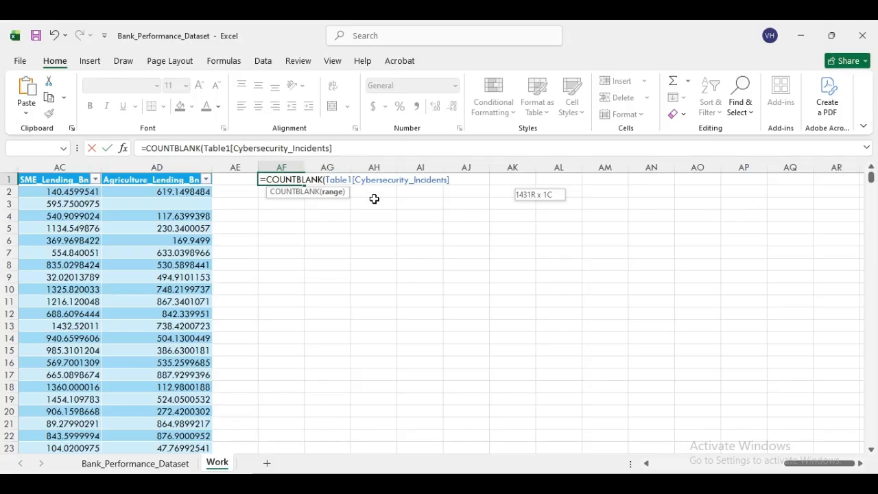
key("Return")
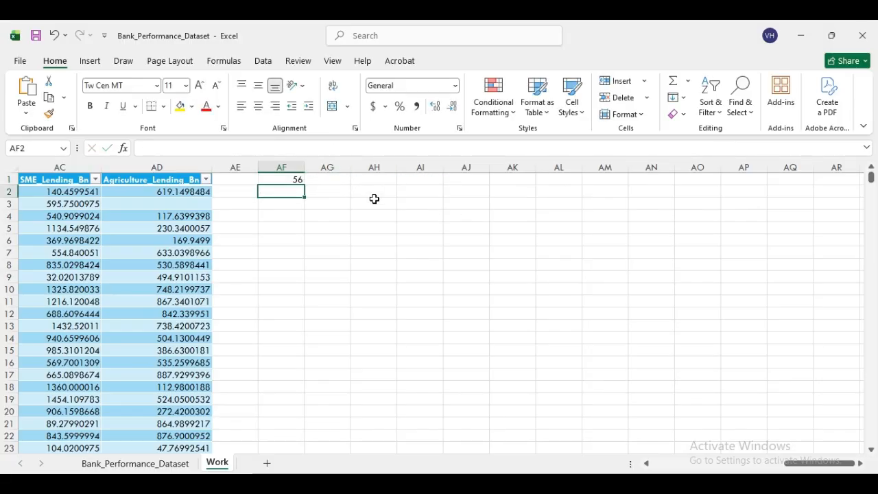
- Copy the formula into AG1 (58) and AH1 (2 blanks in Currency_Returned_Bn)
left_click(295, 180)
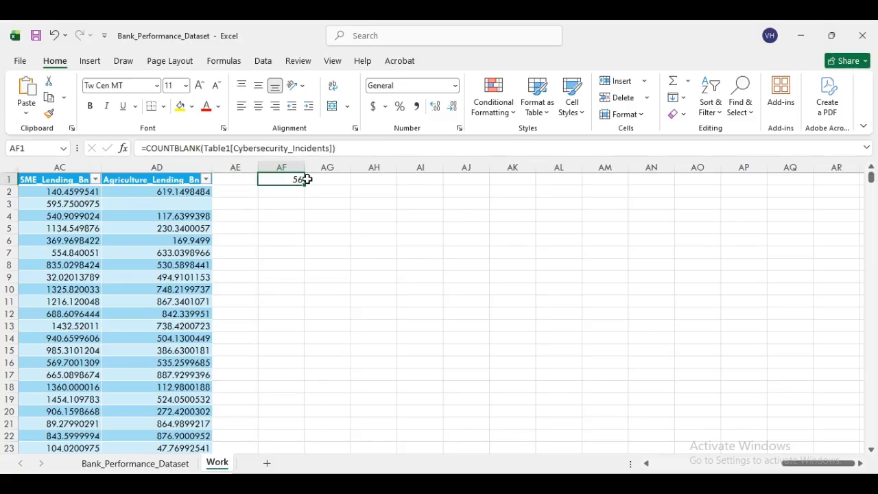
left_click_drag(305, 184, 354, 184)
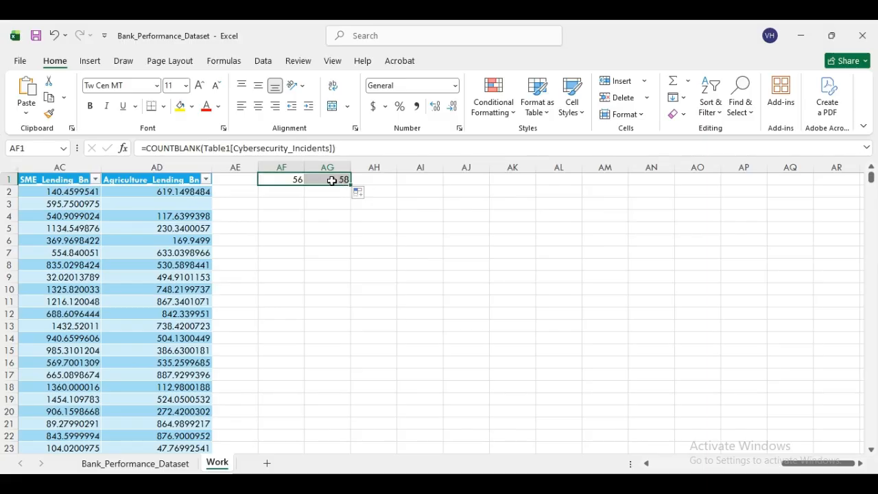
left_click(332, 180)
left_click_drag(351, 184, 396, 184)
left_click(419, 184)
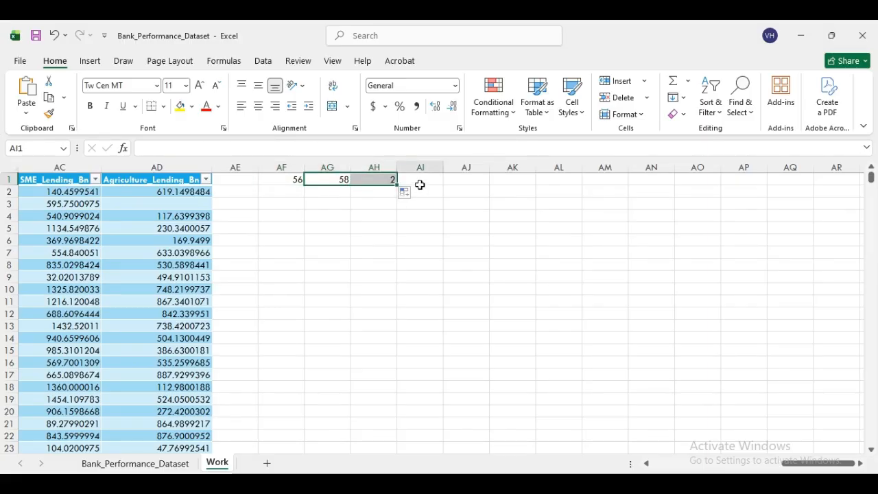
left_click(384, 179)
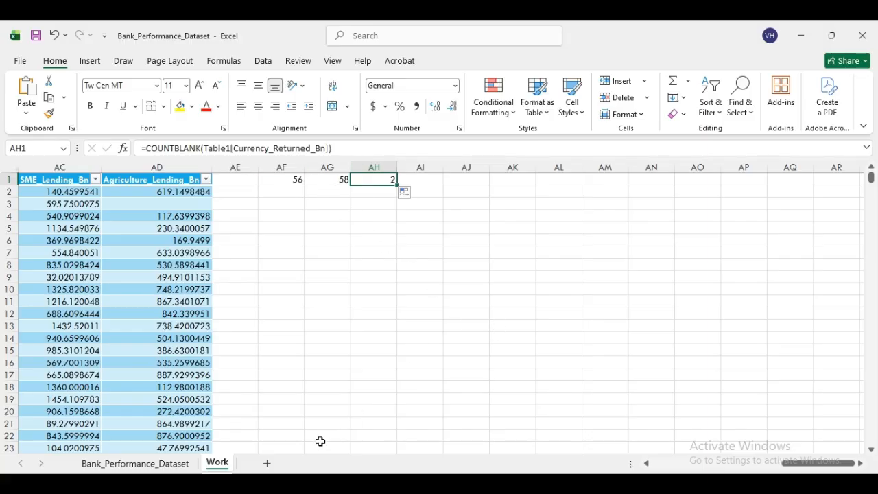
left_click_drag(811, 467, 685, 463)
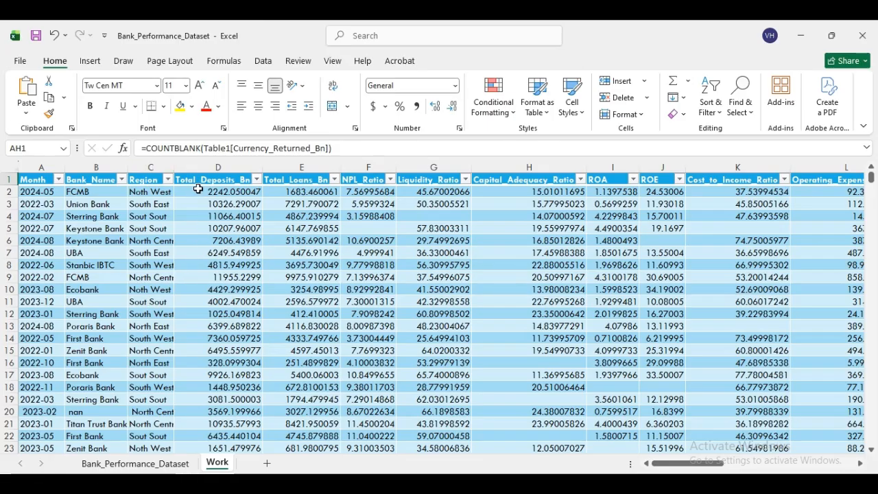
- Try selecting from the Total_Deposits_Bn header and whole column, then drop the selection
left_click_drag(194, 180, 722, 181)
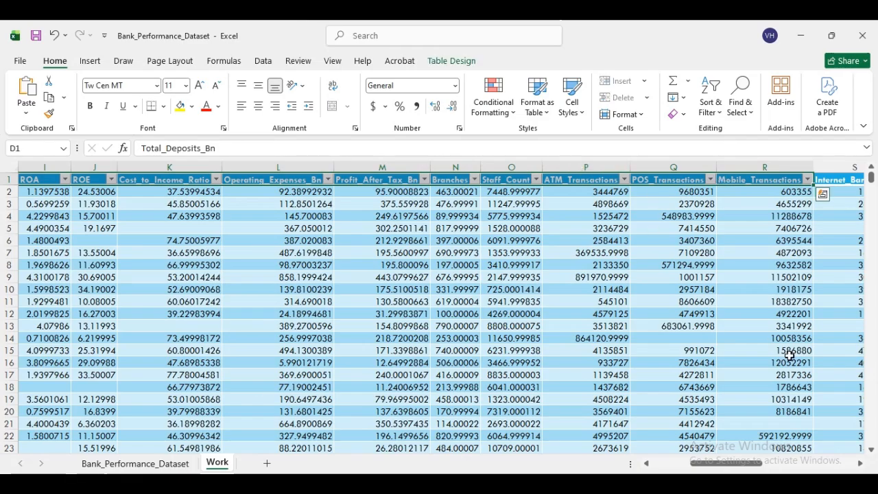
left_click_drag(737, 465, 678, 467)
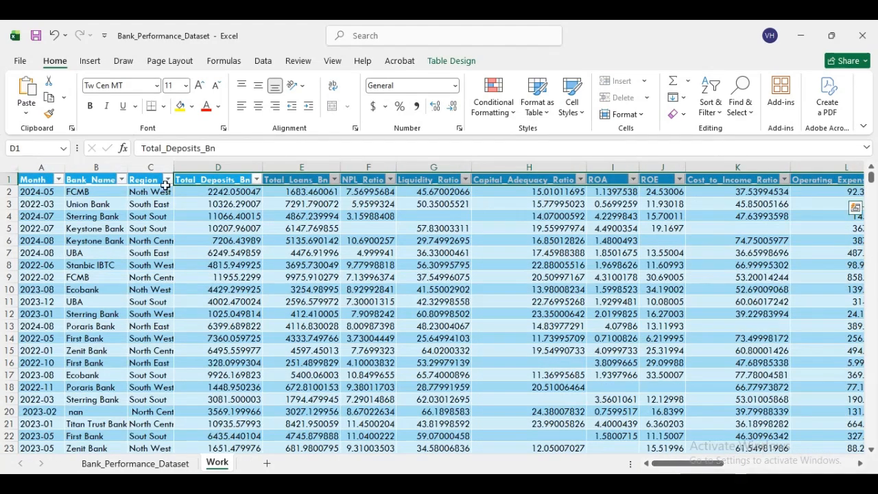
left_click(201, 168)
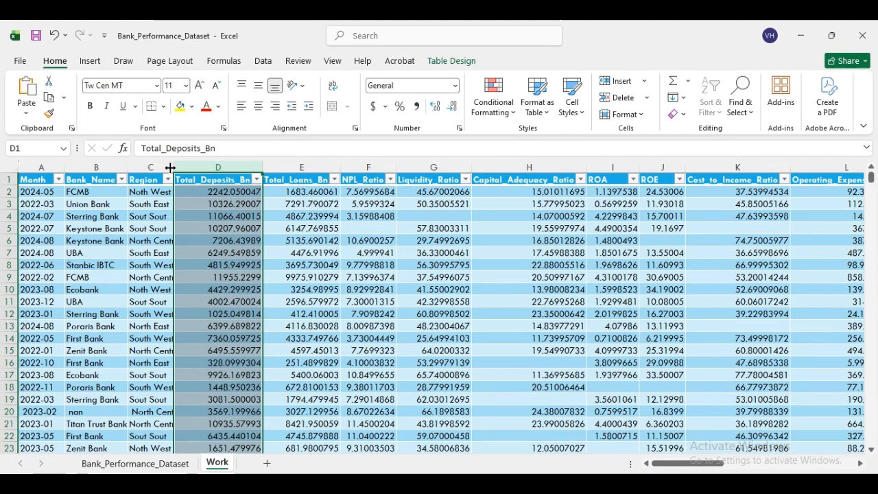
left_click_drag(871, 179, 871, 388)
left_click_drag(869, 432, 872, 164)
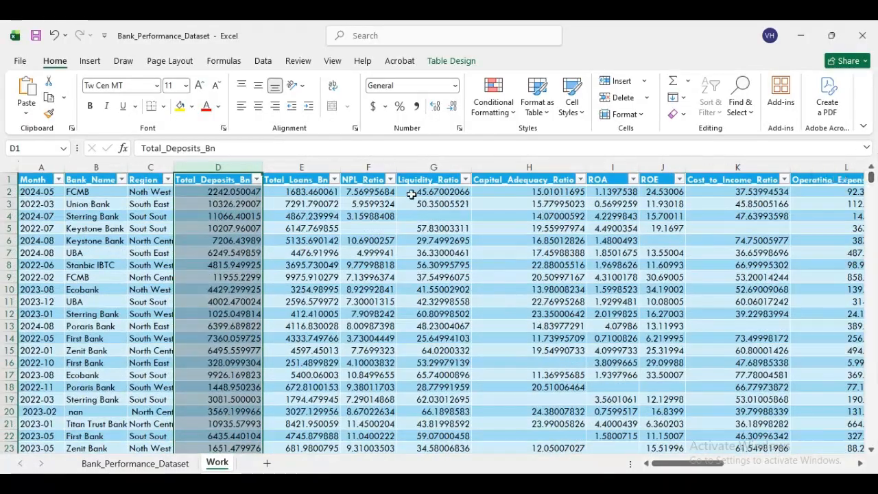
left_click(310, 204)
- Select headers Total_Deposits_Bn through Agriculture_Lending_Bn and extend down to the last data row
left_click_drag(194, 181, 736, 180)
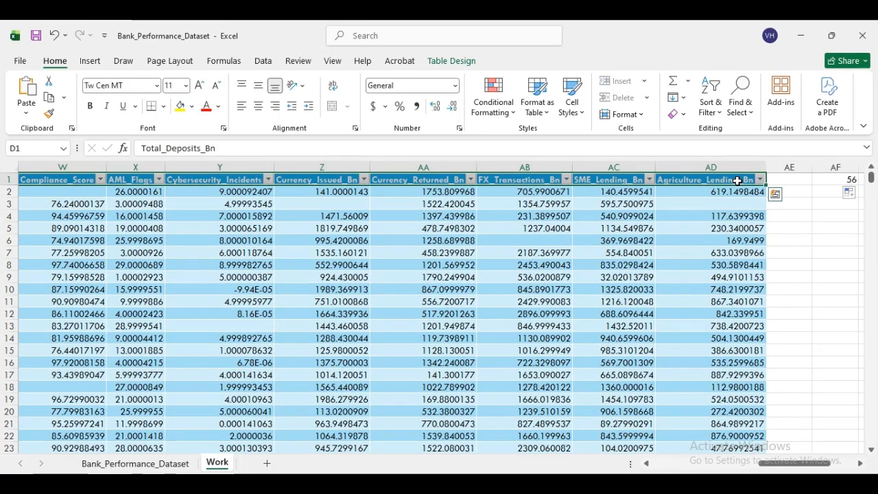
key("ctrl+shift+Down")
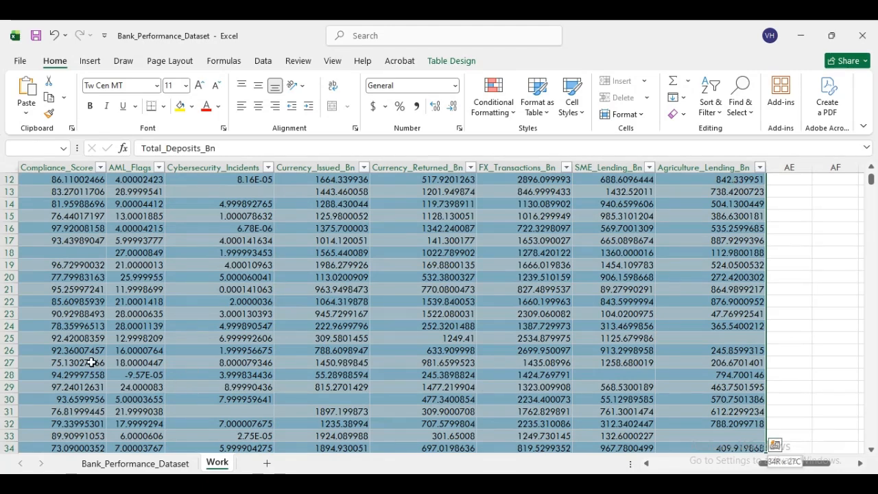
left_click(871, 449)
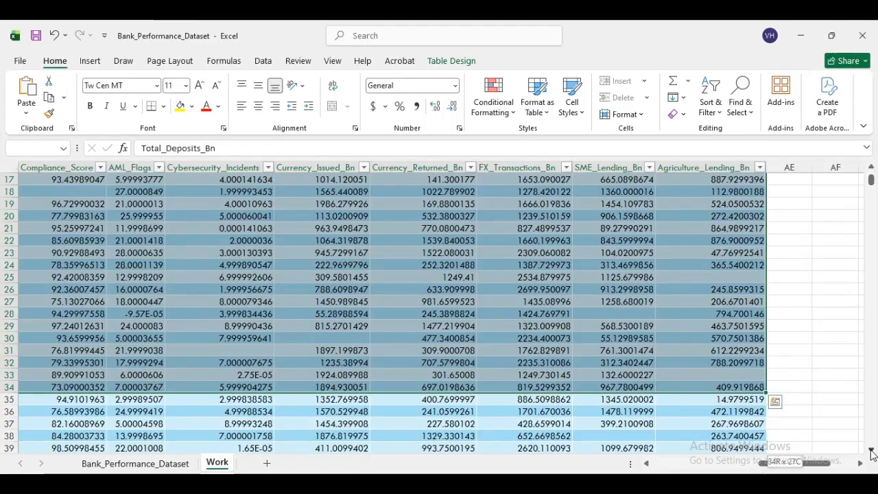
key("shift+Down")
key("shift+Down")
key("shift+Down")
key("shift+Down")
key("shift+Down")
left_click_drag(871, 454, 871, 453)
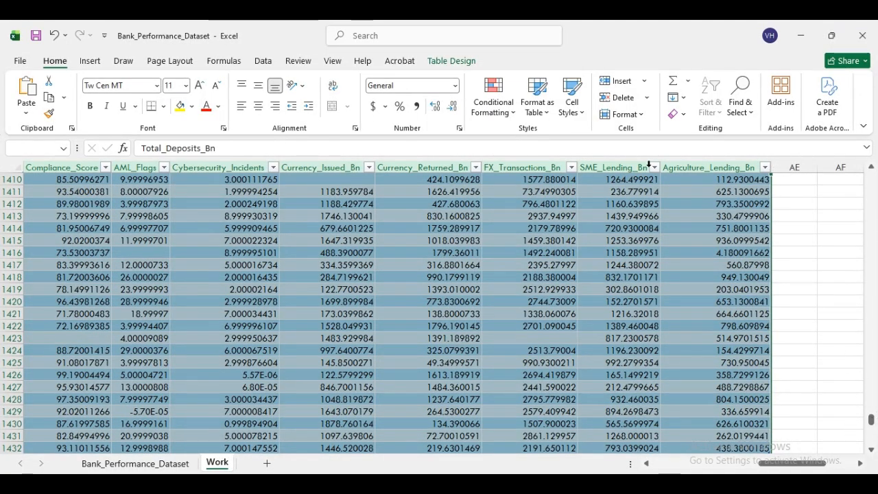
- Select every blank cell in the numeric range via Ctrl+G > Special > Blanks
left_click(753, 113)
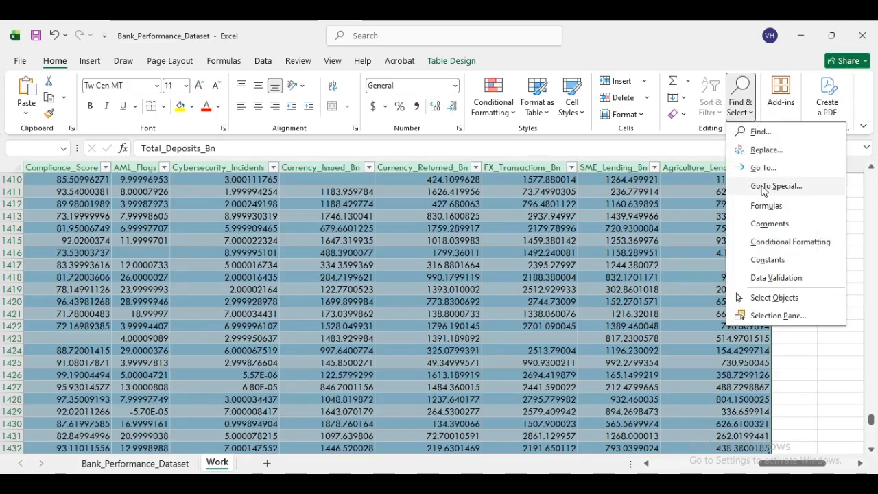
left_click(670, 44)
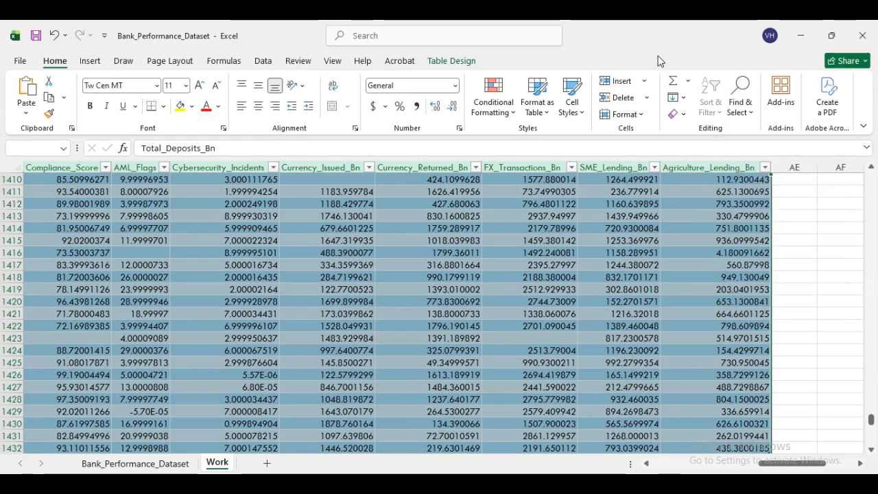
key("ctrl+g")
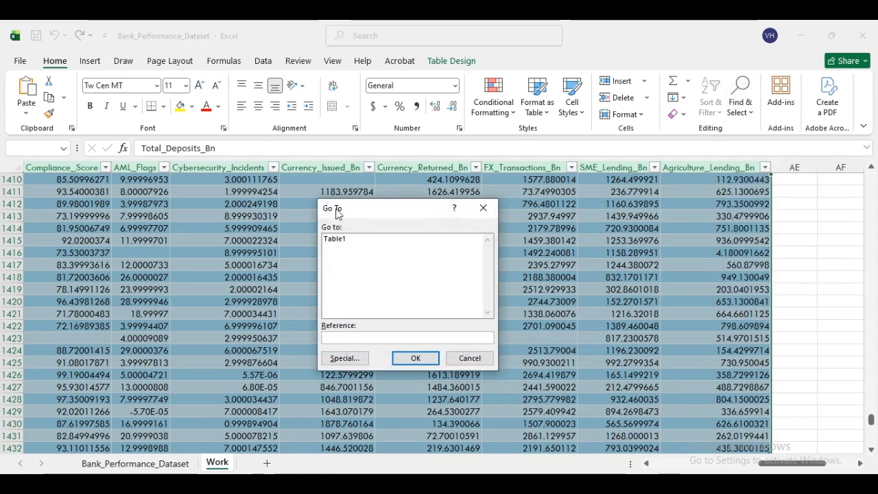
left_click(482, 207)
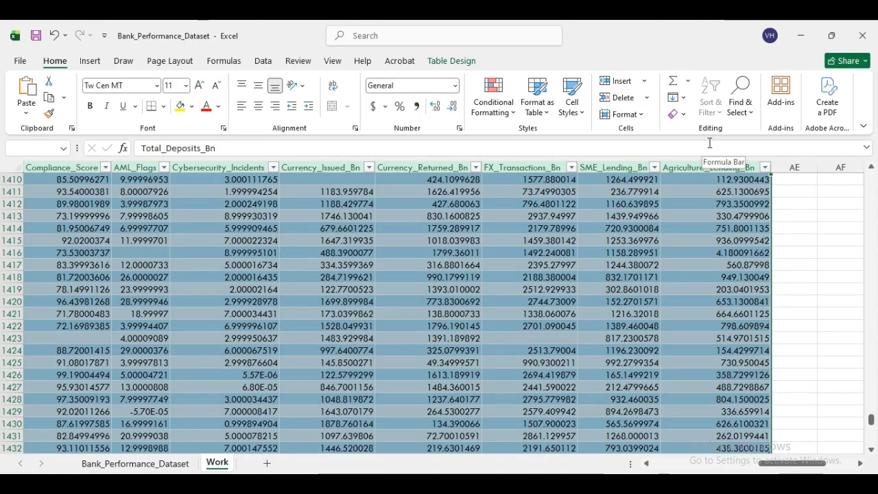
key("ctrl+g")
left_click(346, 358)
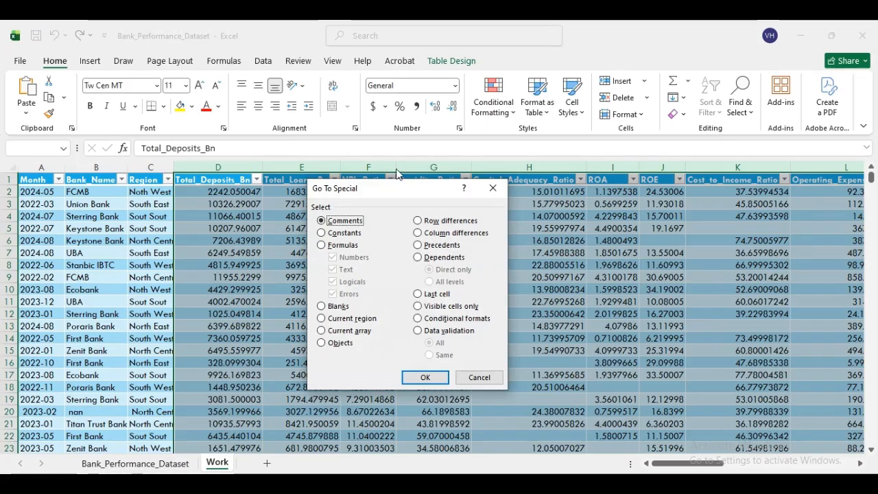
left_click(324, 307)
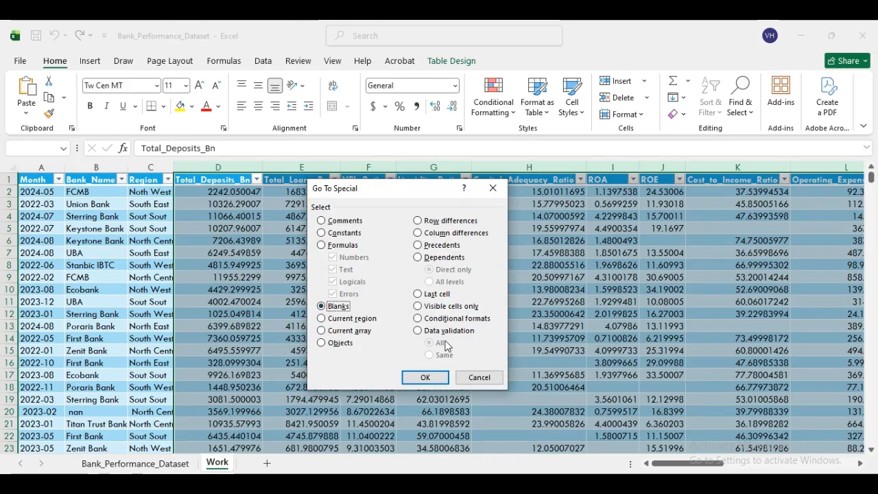
left_click(423, 377)
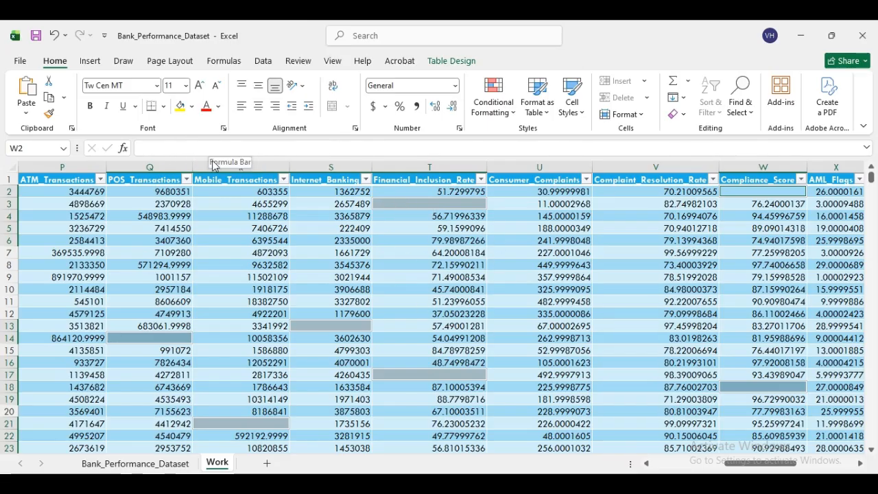
- Fill all selected blank numeric cells with 0, then bring up the Word Data Analysis outline
type("=")
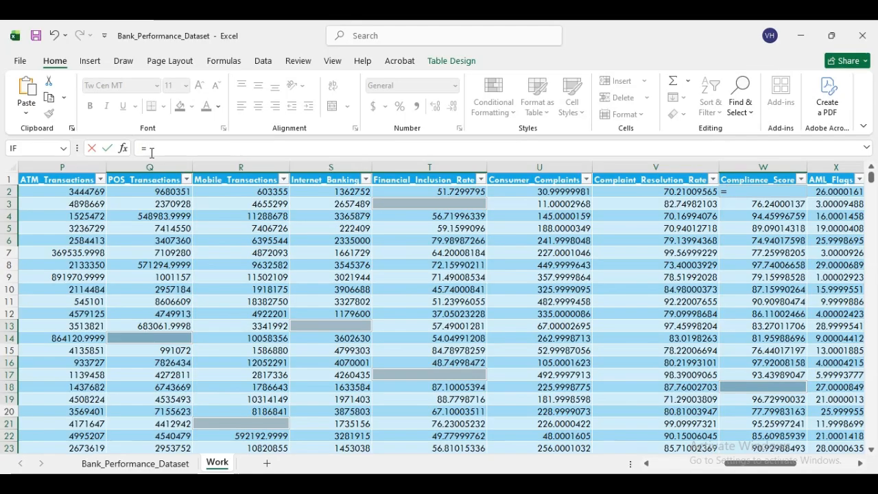
type("0")
key("ctrl+Return")
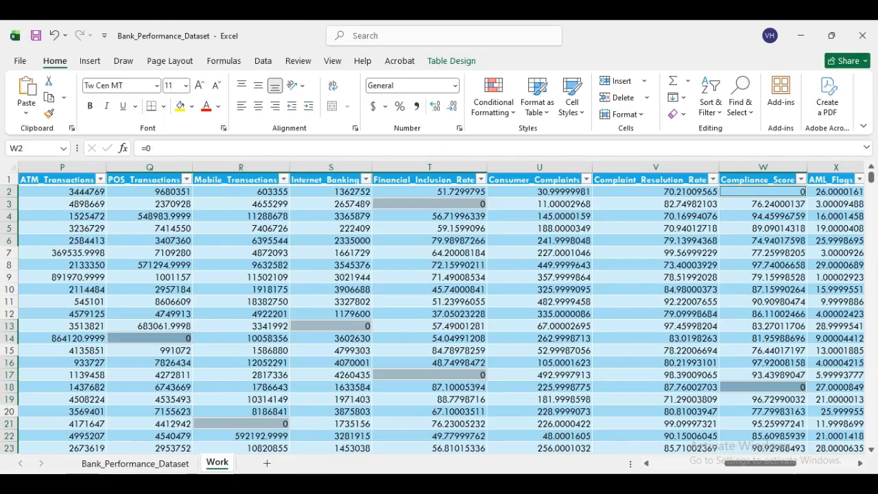
left_click_drag(775, 464, 701, 466)
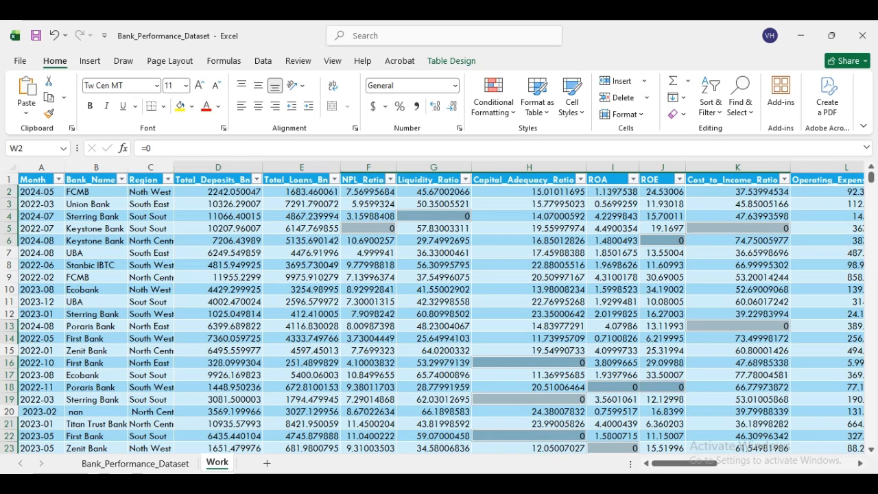
left_click(575, 483)
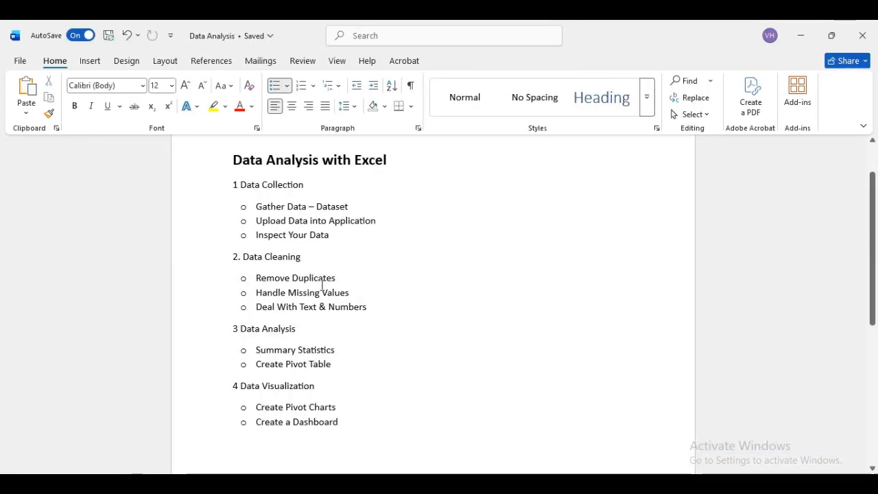
- Switch from the Word outline back to the Bank_Performance_Dataset workbook in Excel
left_click(575, 483)
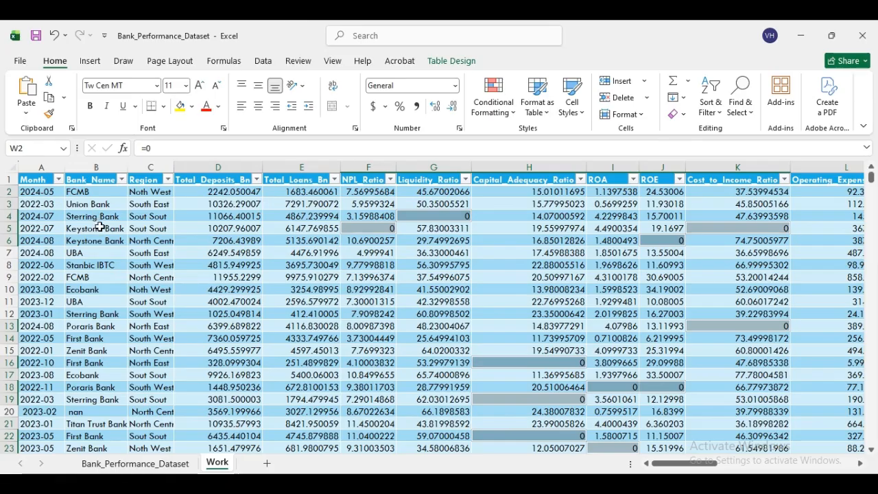
- Paste 'Sterring Bank' into Find what and Replace All with 'Sterling Bank' (95 replacements)
left_click(217, 228)
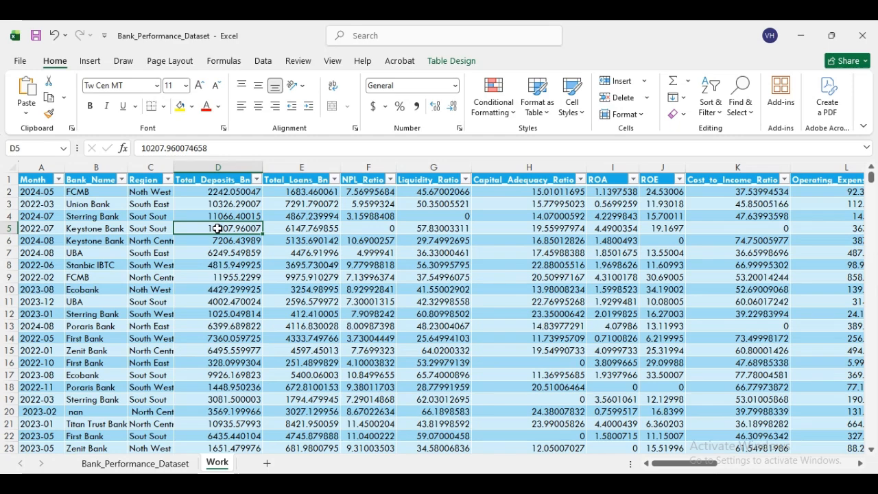
key("ctrl+h")
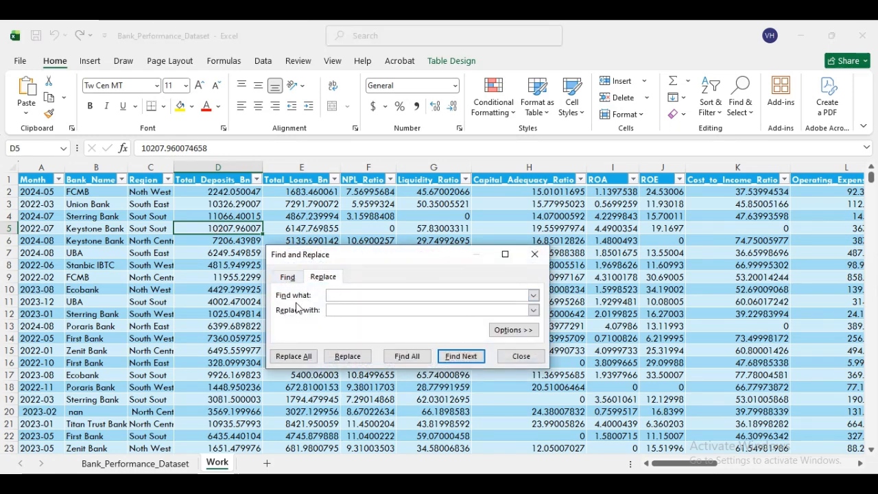
left_click(92, 217)
right_click(92, 217)
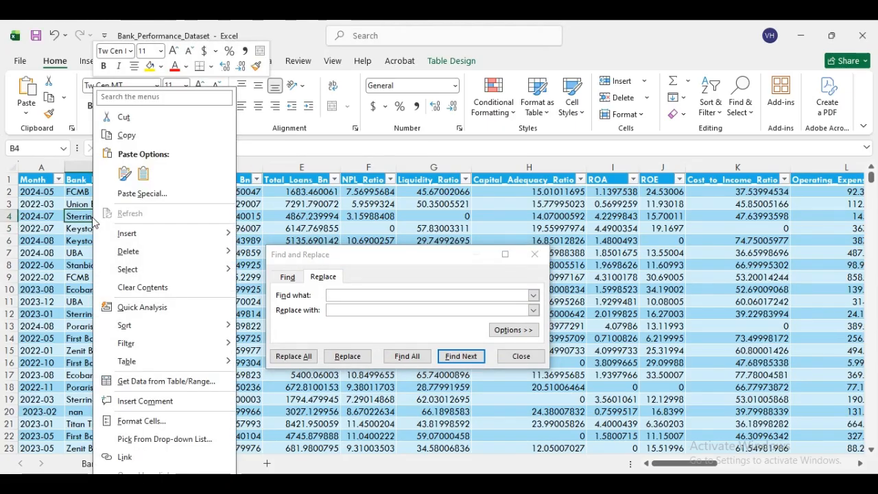
left_click(131, 135)
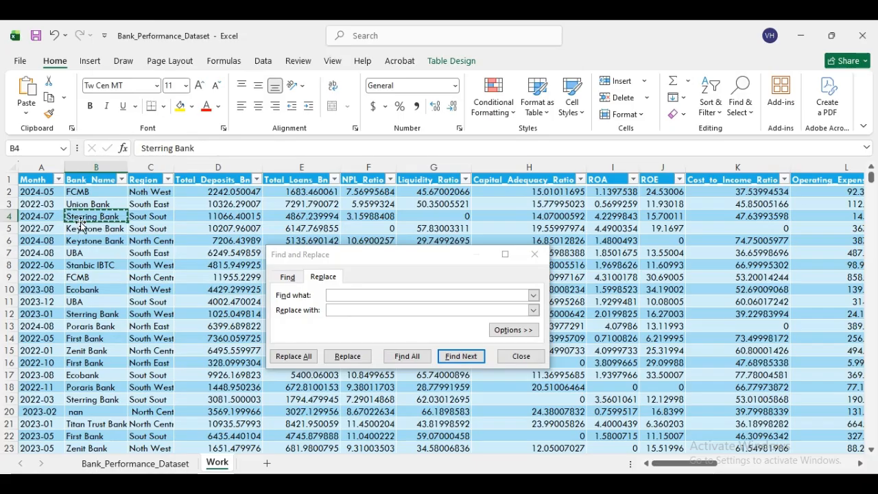
right_click(348, 295)
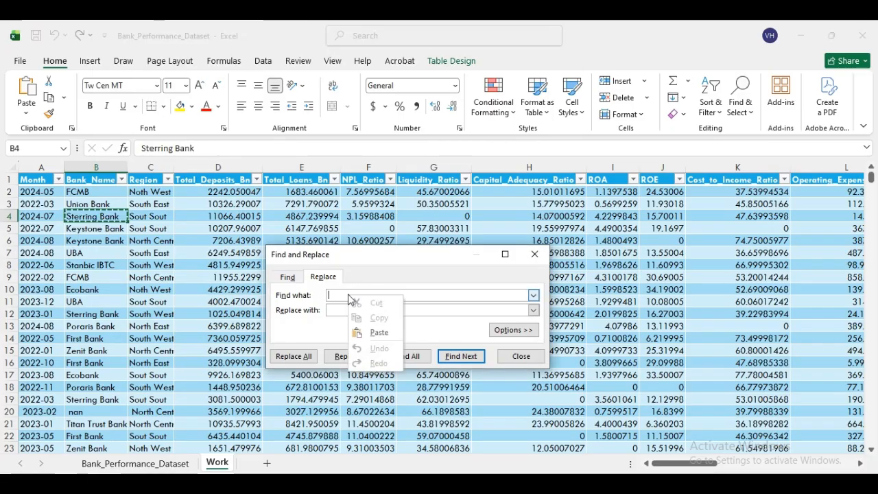
left_click(377, 333)
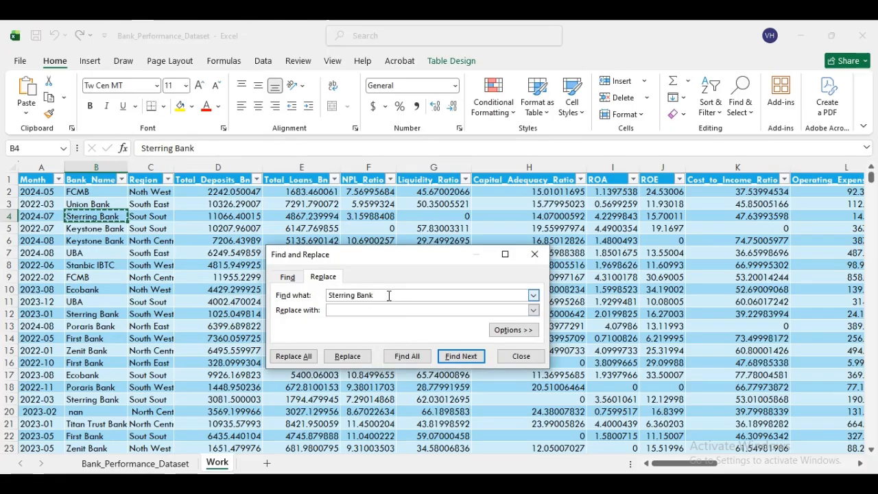
left_click(349, 313)
left_click(348, 313)
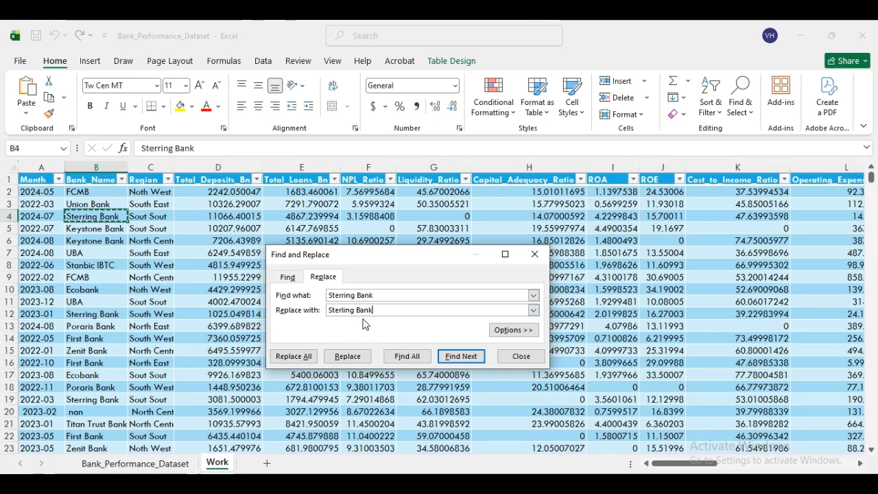
left_click(300, 357)
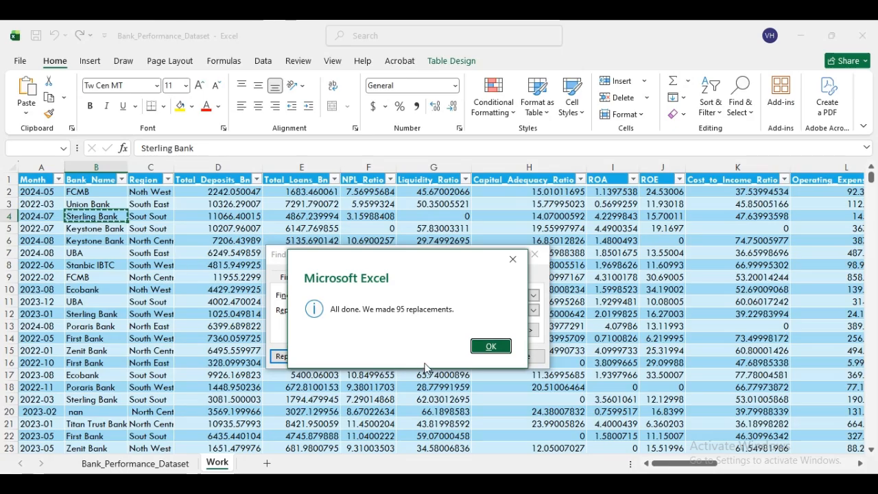
left_click(487, 346)
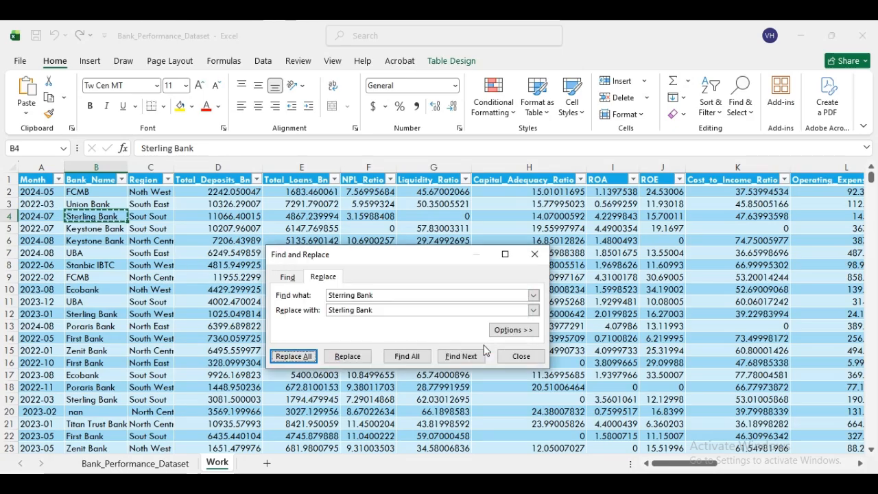
- Copy the misspelled 'Zenit Bank' from B15 into the Find what box
left_click(94, 351)
right_click(95, 350)
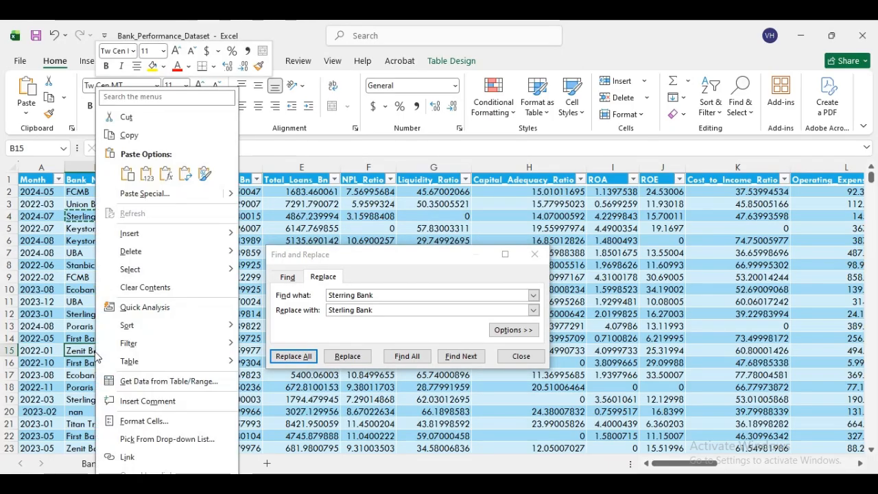
left_click(131, 136)
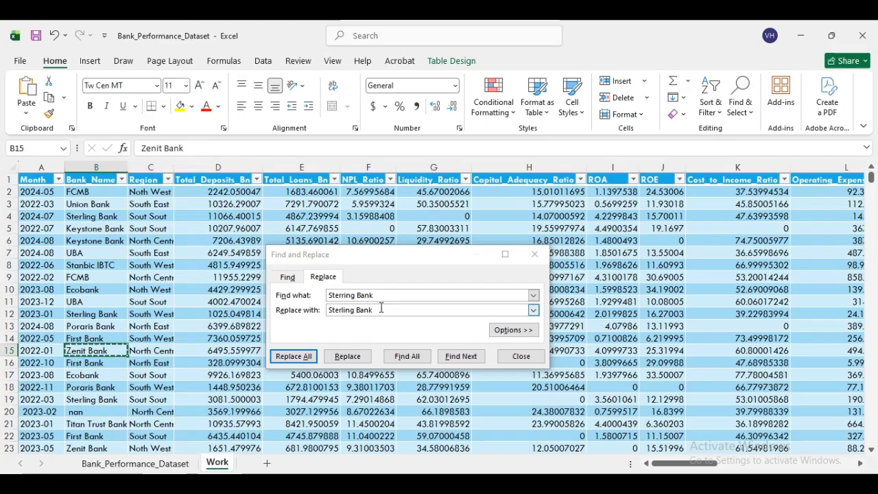
left_click(304, 294)
right_click(345, 295)
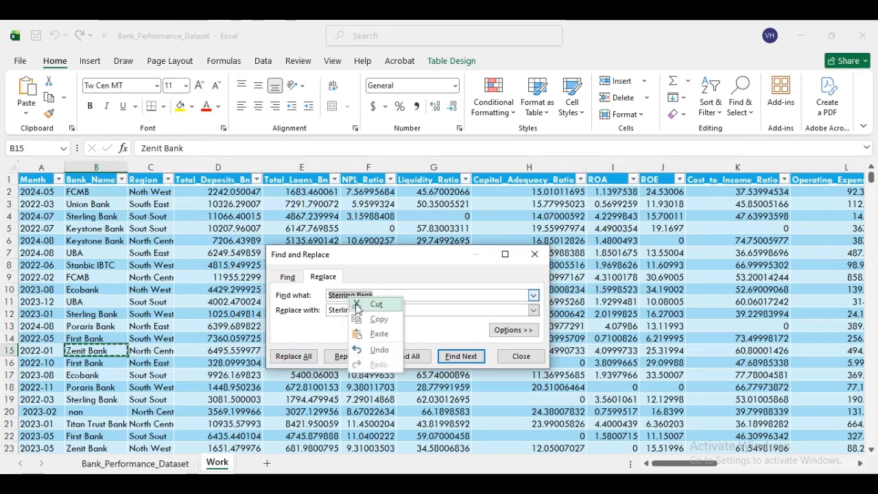
left_click(377, 333)
- Change Replace with to 'Zenith Bank' and replace all 107 occurrences
left_click(383, 312)
left_click_drag(384, 313, 319, 310)
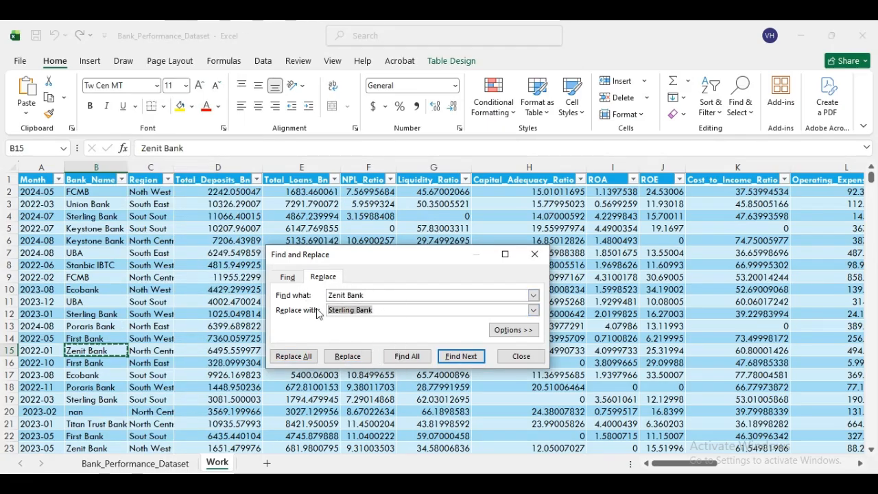
left_click(358, 310)
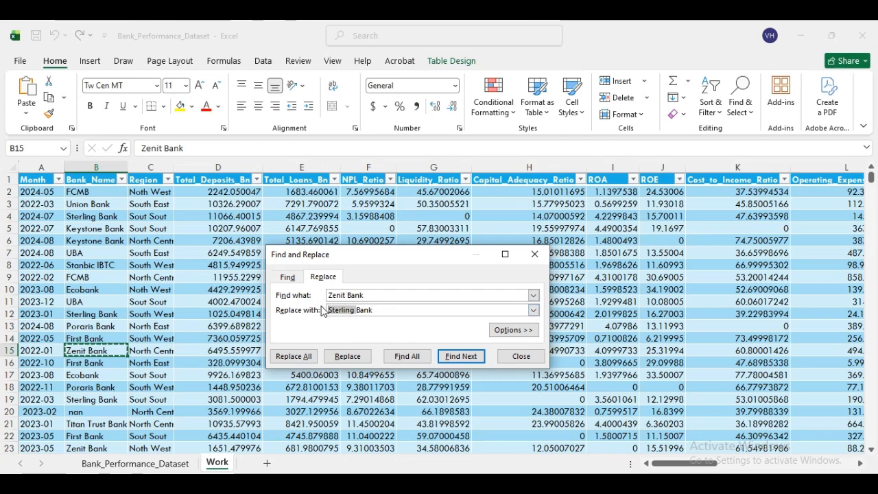
key("BackSpace")
type("Zenith")
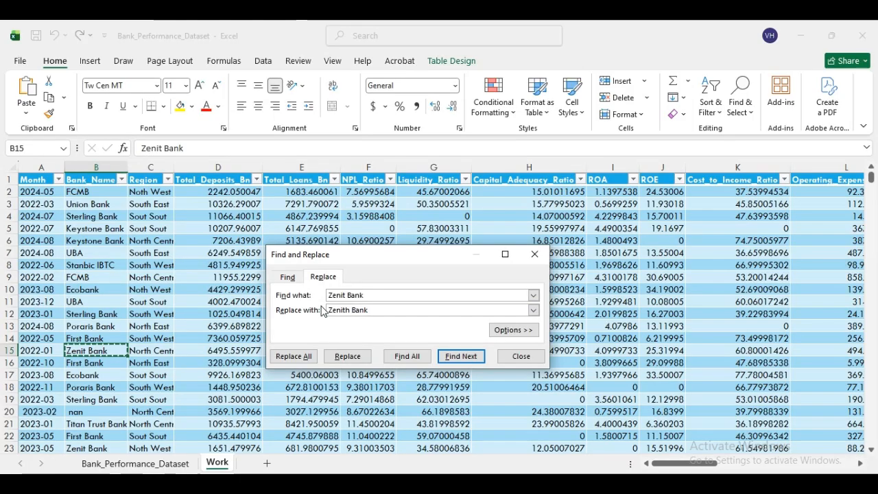
left_click(311, 356)
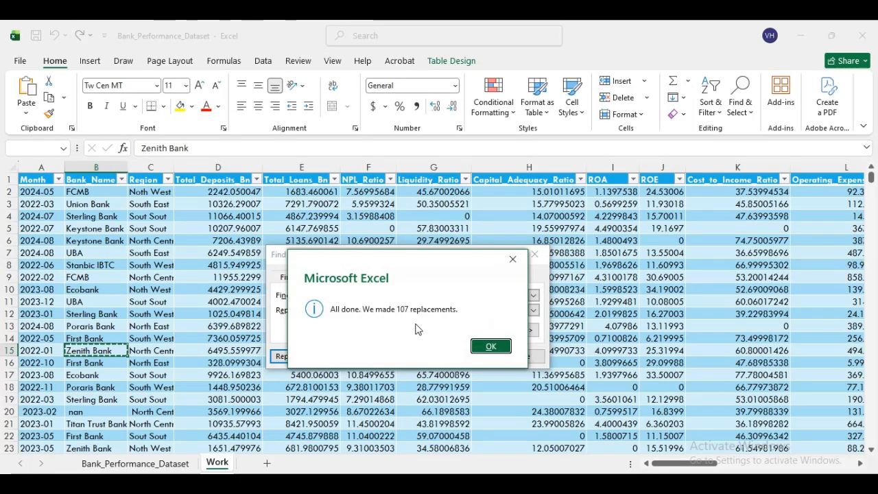
left_click(485, 347)
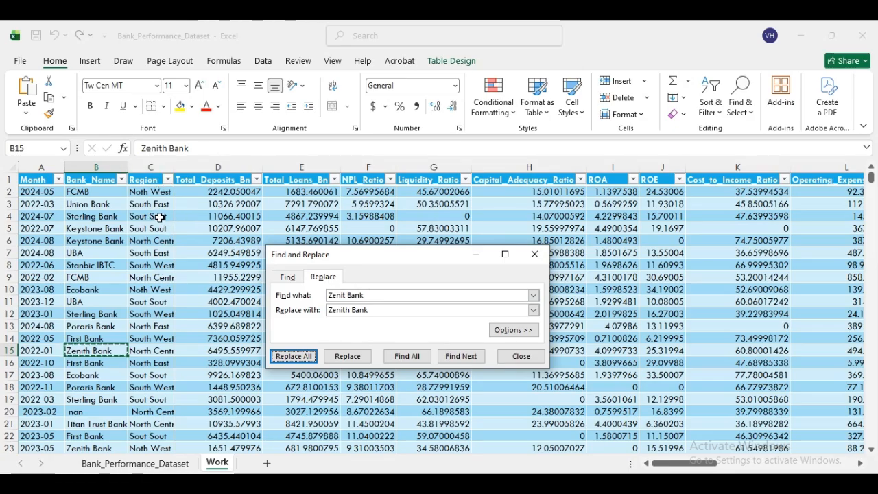
- Replace all 242 'Sout Sout' entries from C4 with 'South South', then close Find and Replace
right_click(159, 214)
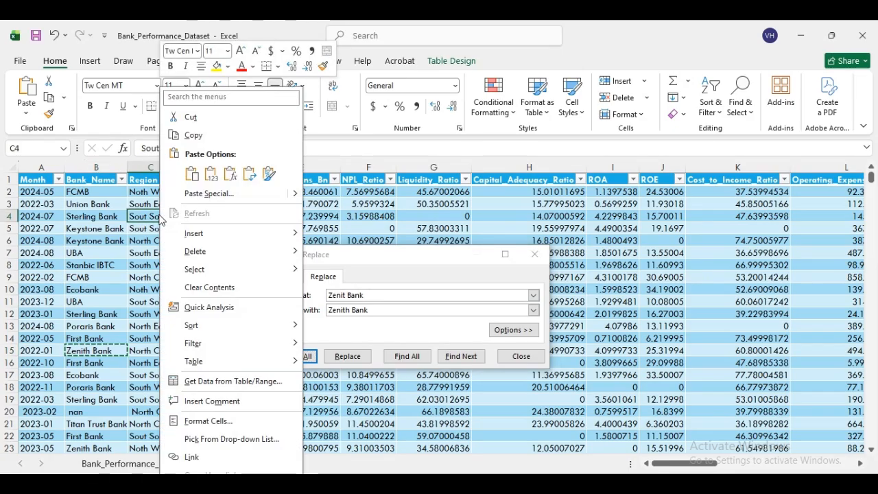
left_click(194, 136)
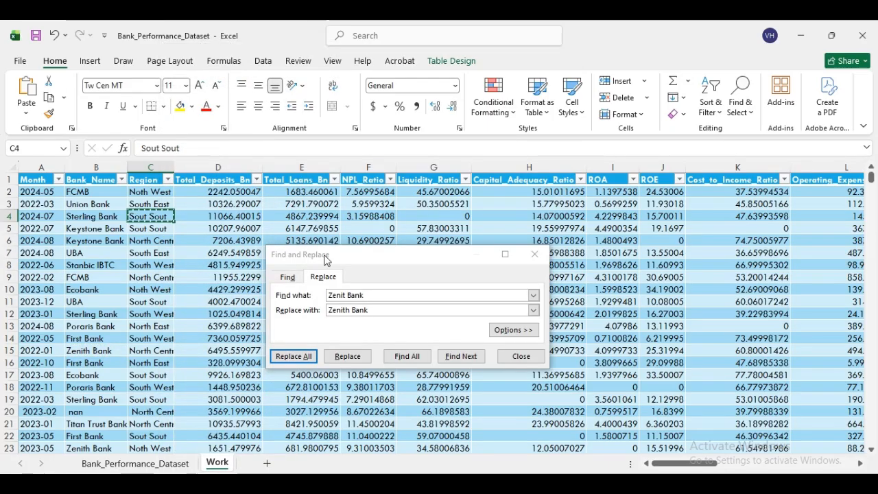
left_click(378, 295)
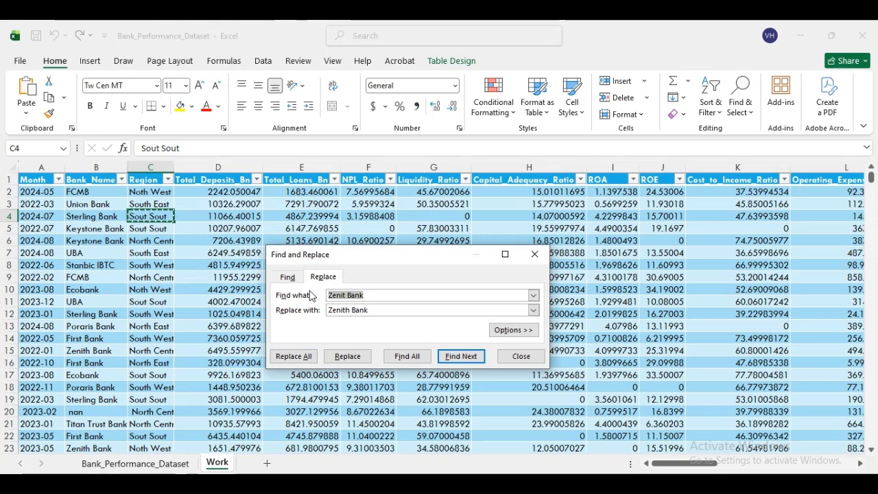
key("ctrl+v")
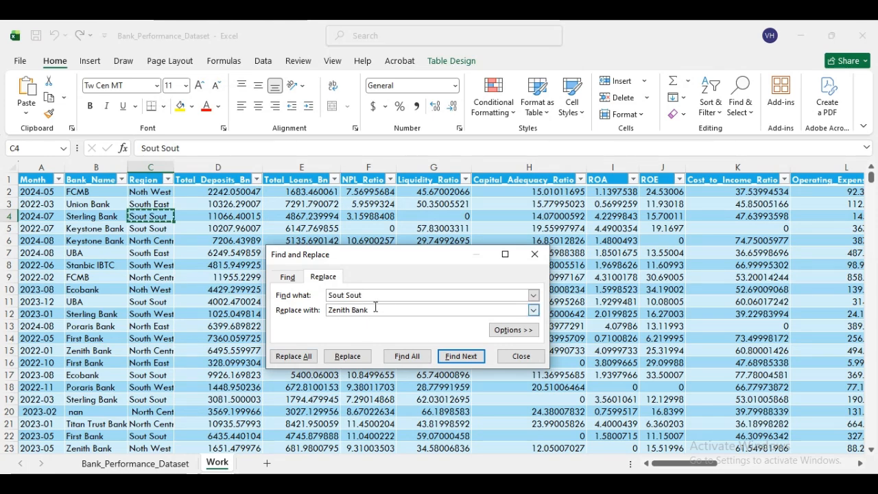
left_click_drag(374, 310, 314, 310)
type("South South")
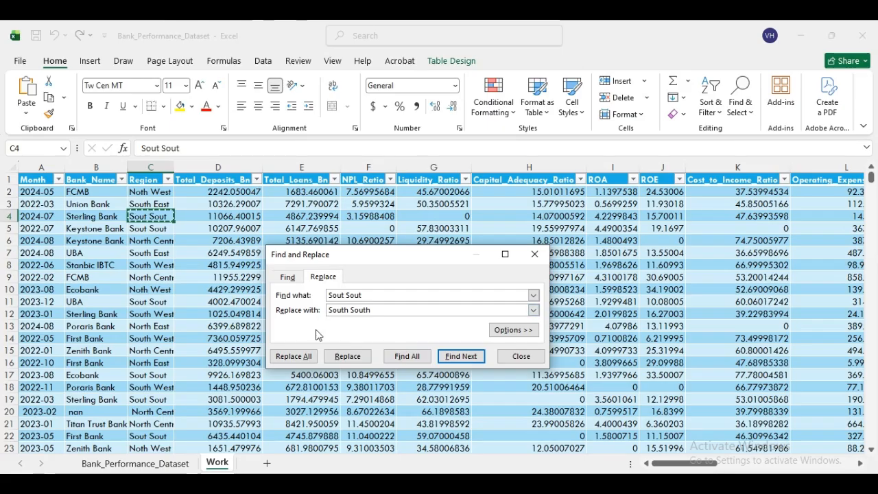
left_click(307, 356)
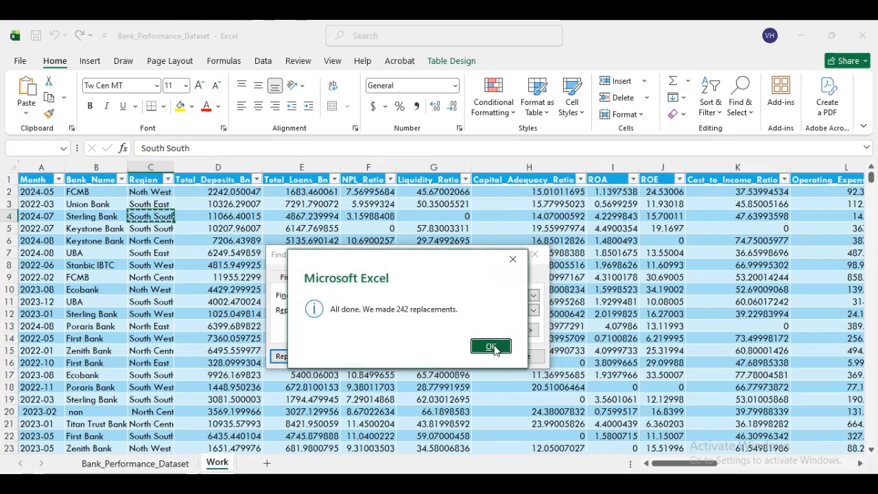
left_click(492, 346)
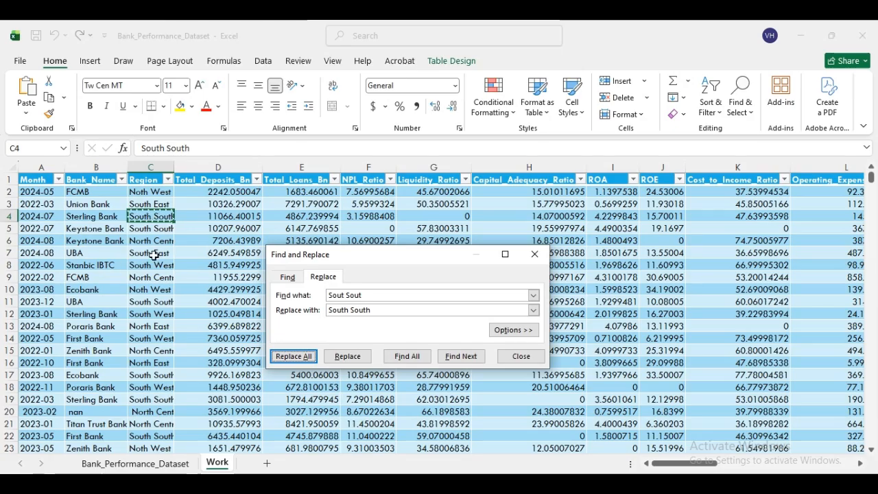
left_click(534, 254)
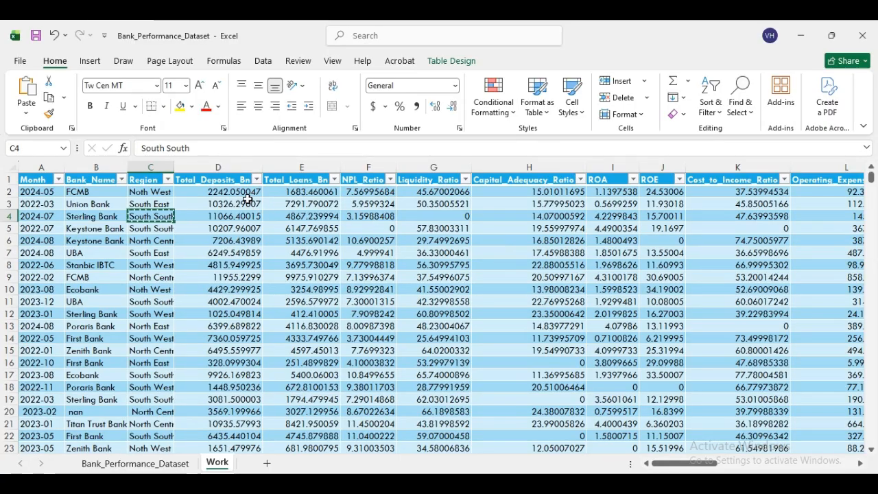
- Select the block from Total_Deposits_Bn in D2 across to Consumer_Complaints, down to the last row
left_click_drag(205, 192, 766, 370)
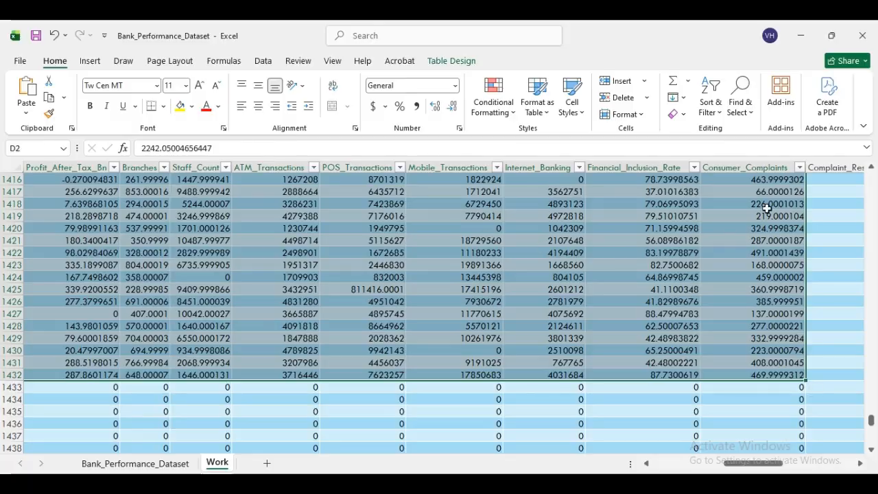
left_click_drag(871, 420, 876, 175)
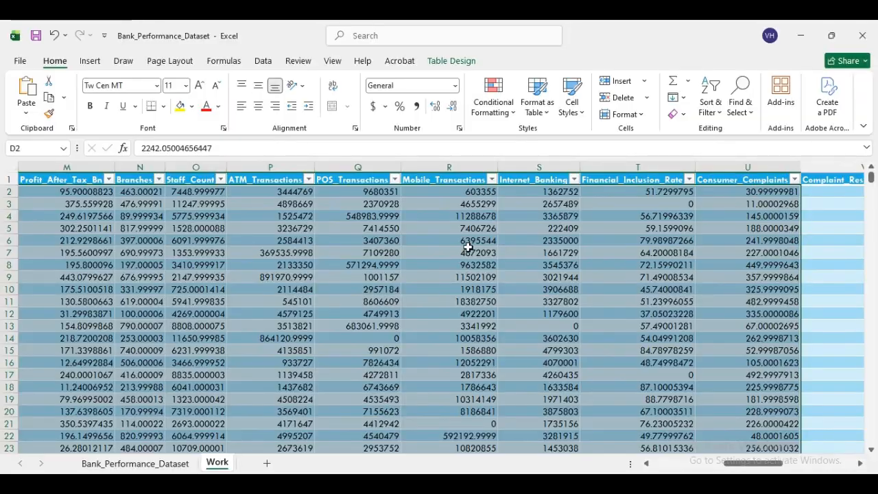
- Format the selected numbers as two-decimal Currency (e.g. $2,242.05) and save the workbook
left_click(453, 108)
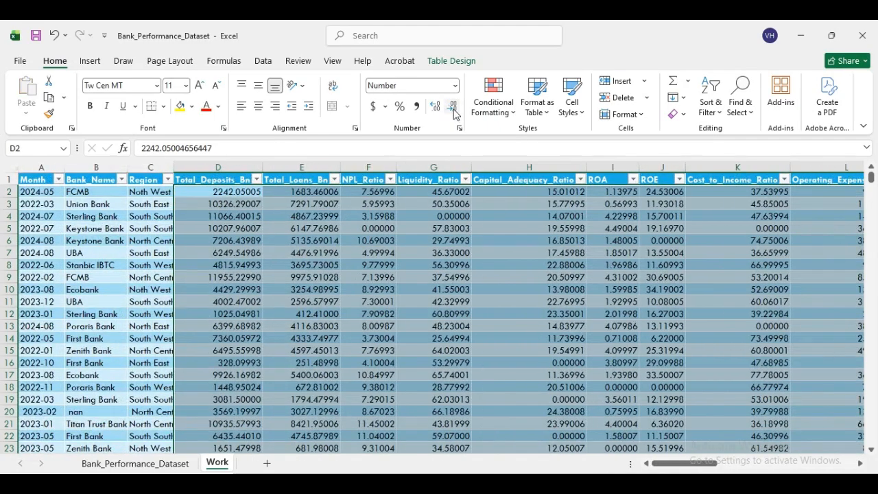
left_click(452, 109)
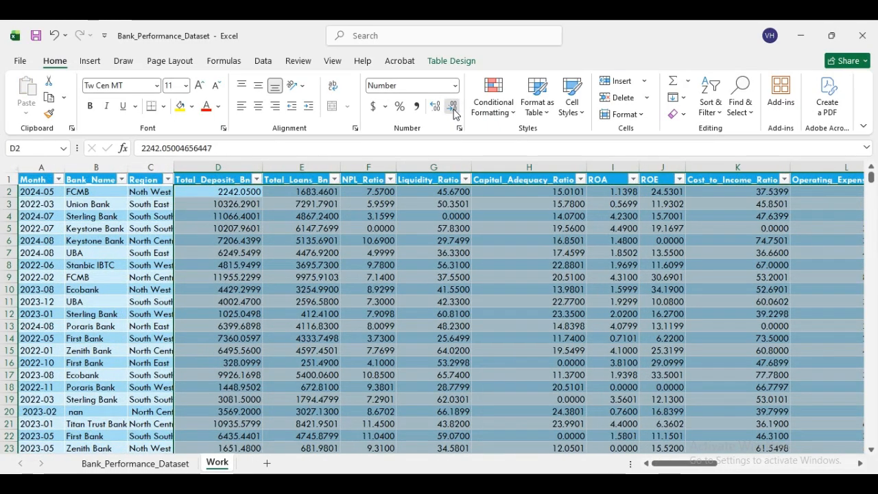
left_click(453, 108)
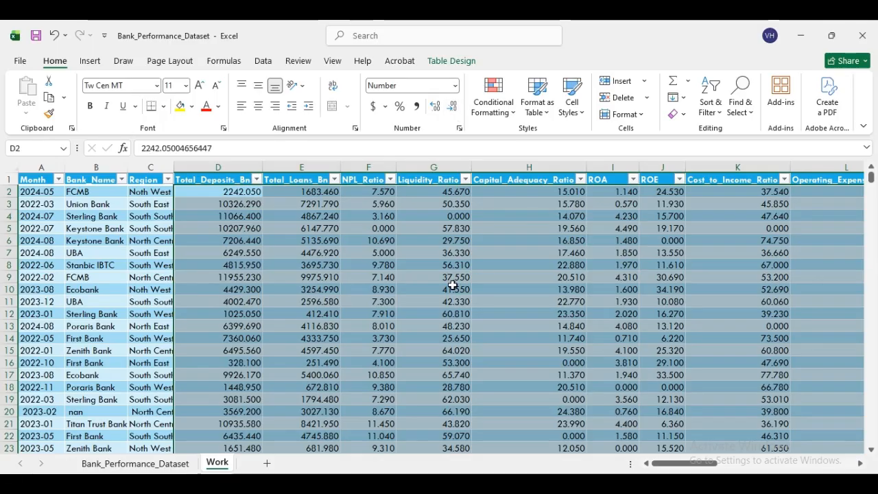
left_click(453, 107)
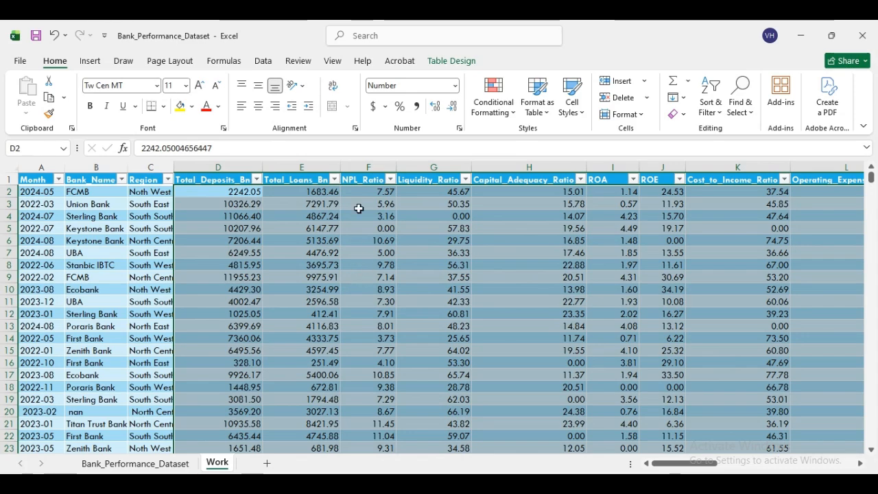
left_click(455, 86)
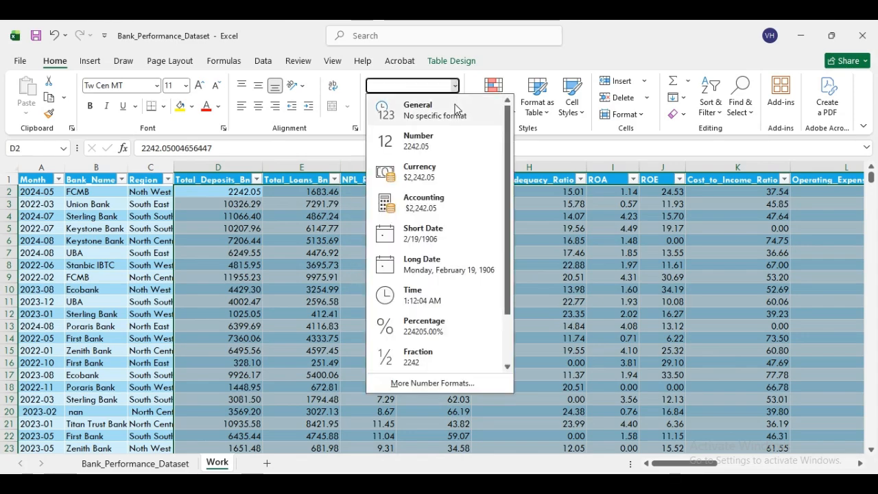
left_click(419, 172)
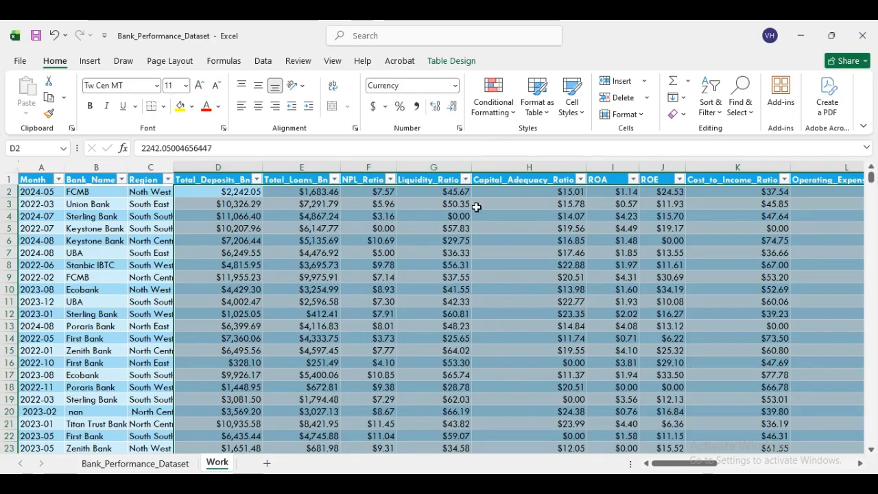
left_click(386, 106)
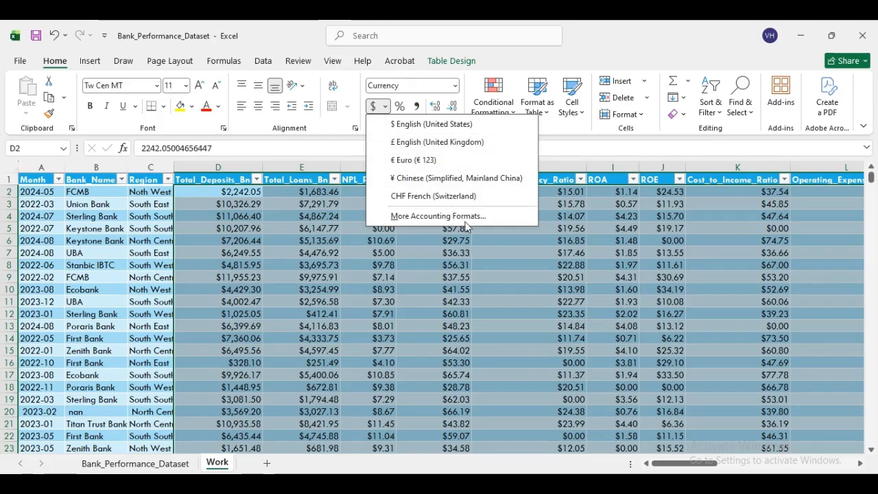
left_click(551, 59)
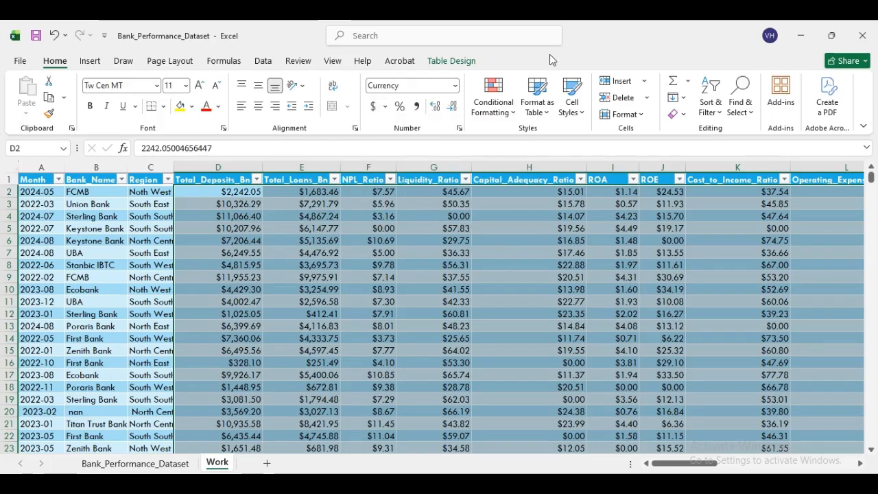
left_click(551, 337)
left_click(38, 39)
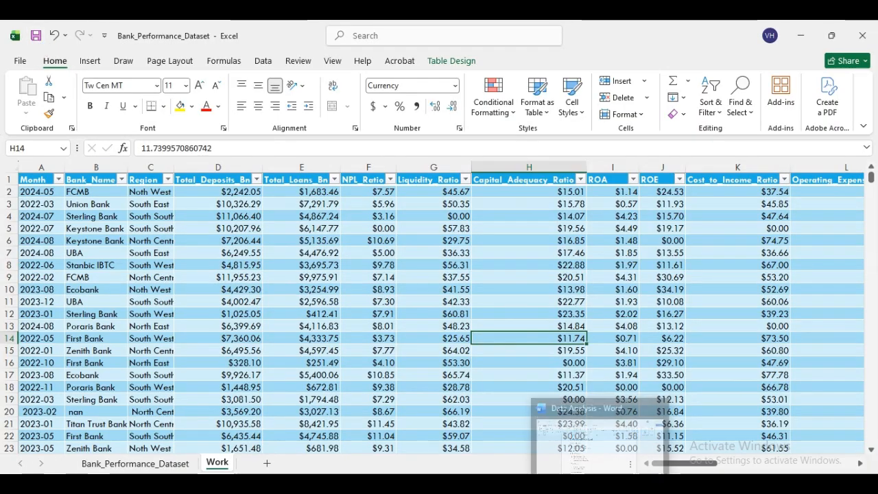
key("alt+Tab")
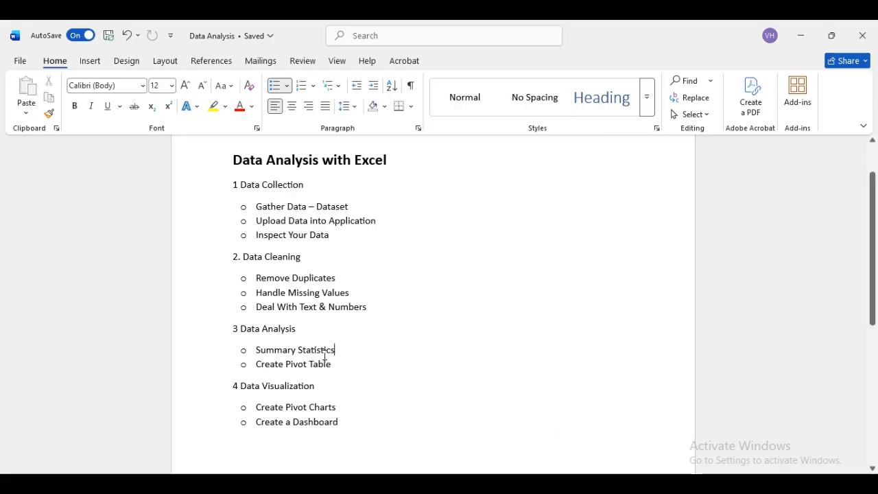
left_click(587, 483)
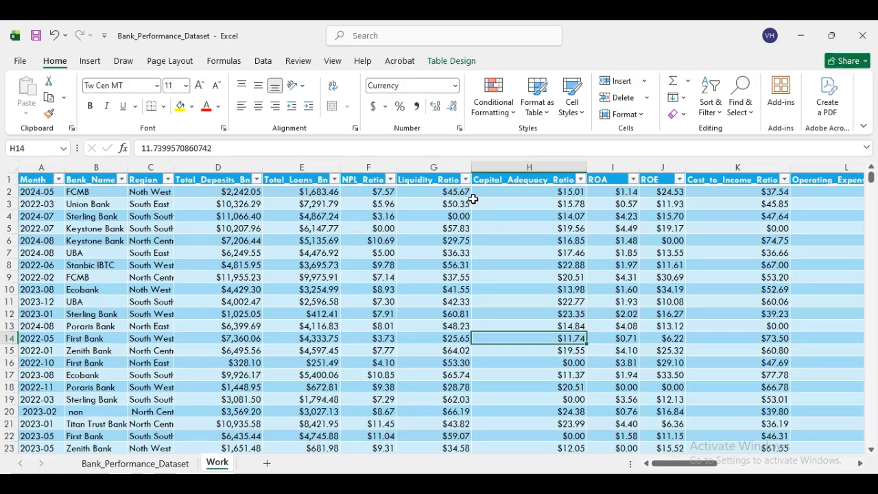
- Tick Analysis ToolPak in the Excel Add-ins manager from File > Options > Add-ins
left_click(264, 65)
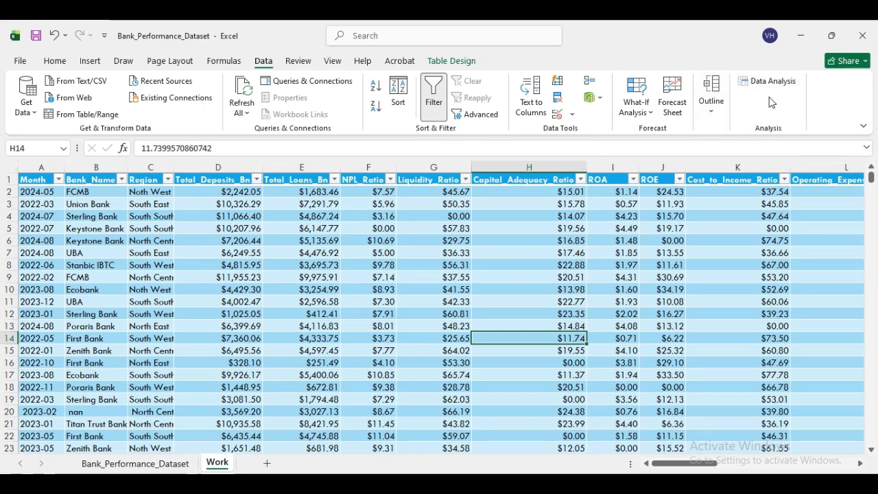
left_click(22, 63)
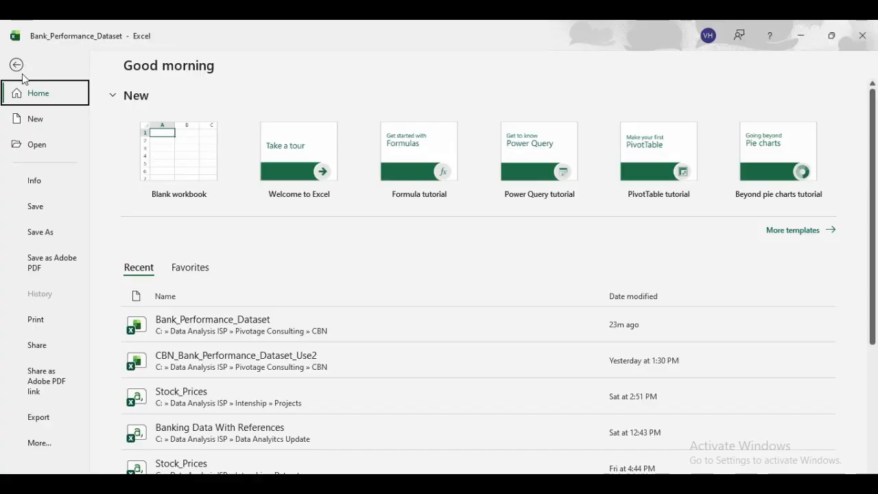
left_click(41, 446)
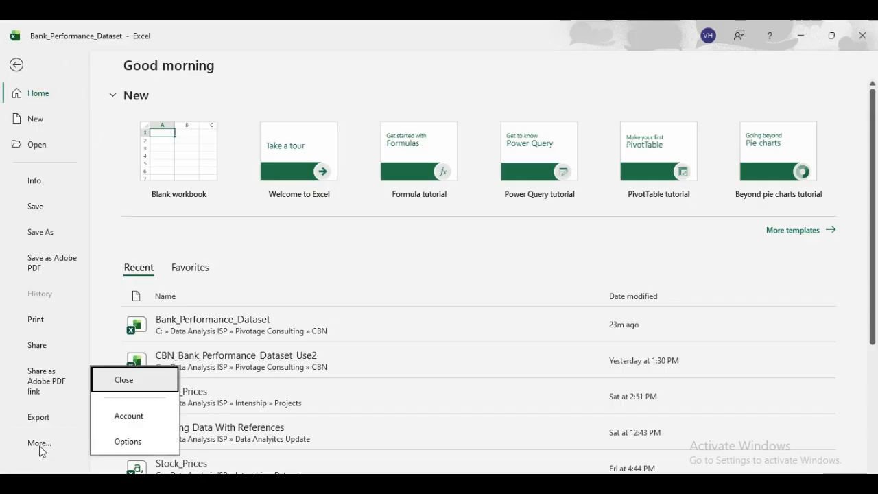
left_click(139, 447)
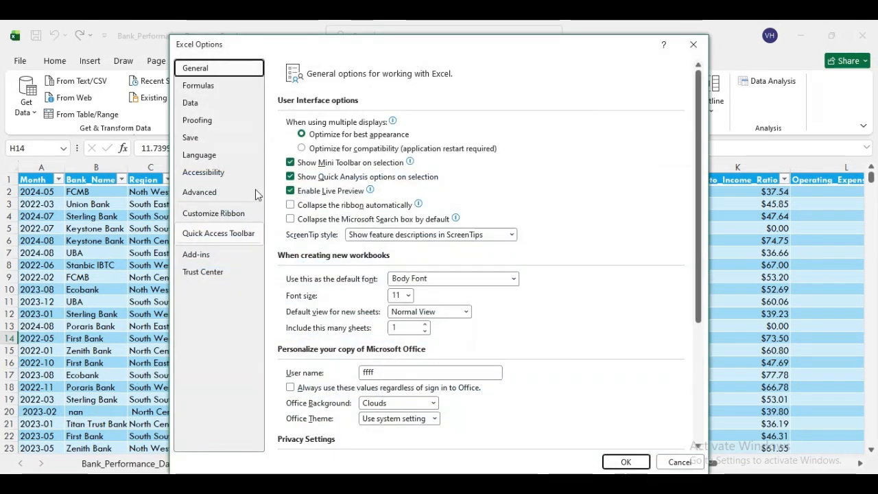
left_click(204, 258)
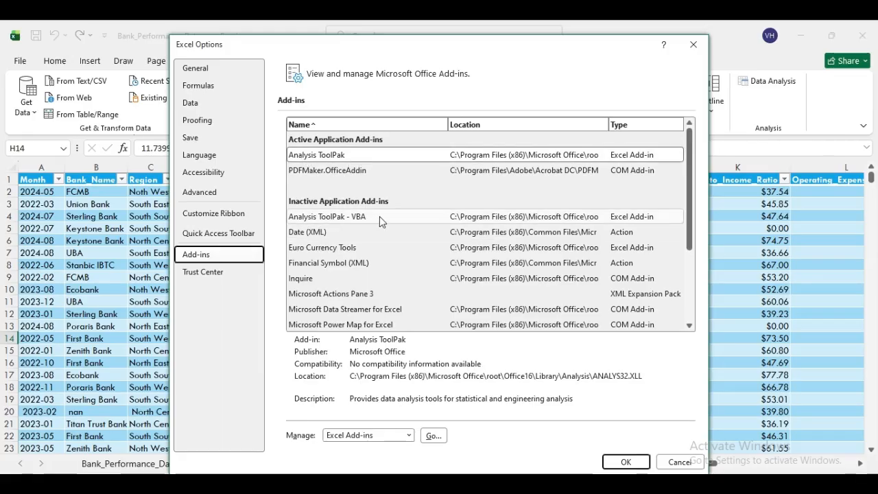
left_click(349, 158)
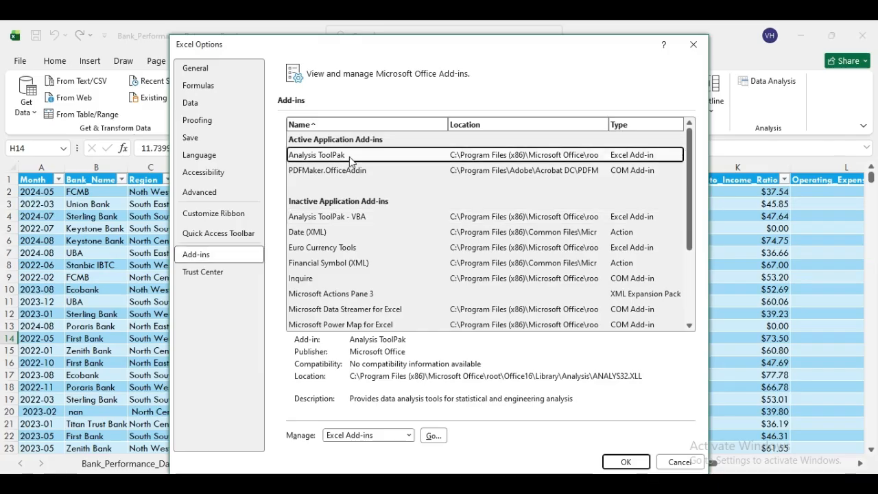
left_click(433, 436)
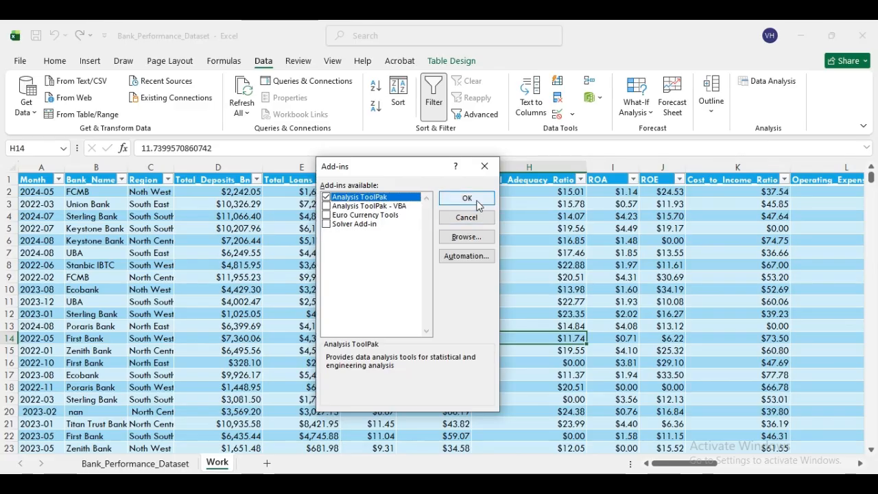
left_click(467, 198)
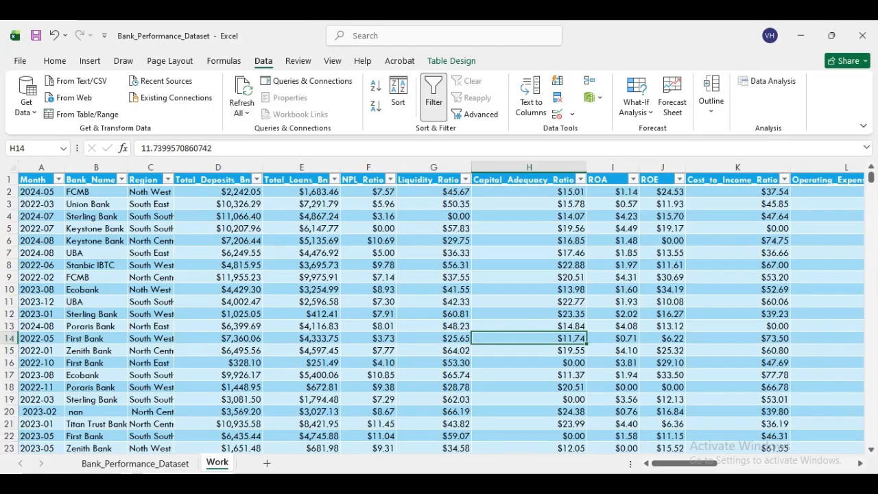
left_click(527, 484)
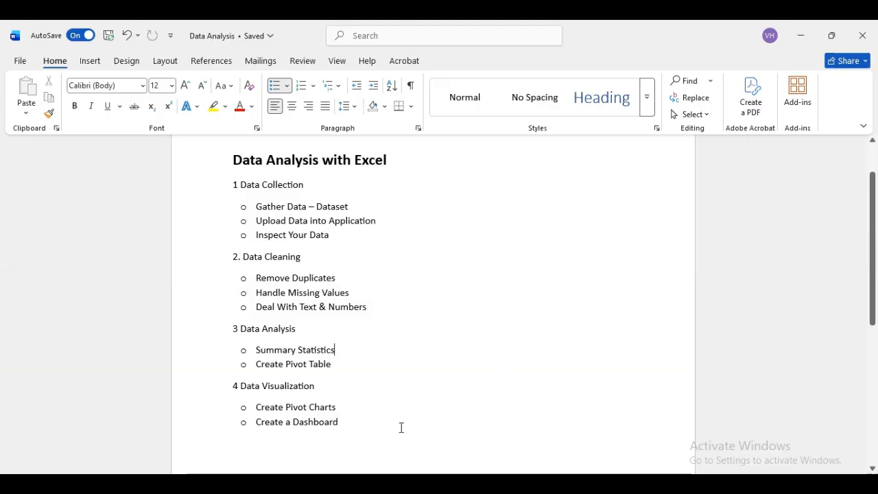
- Switch from the Word Data Analysis outline back to the Excel bank workbook
left_click(554, 485)
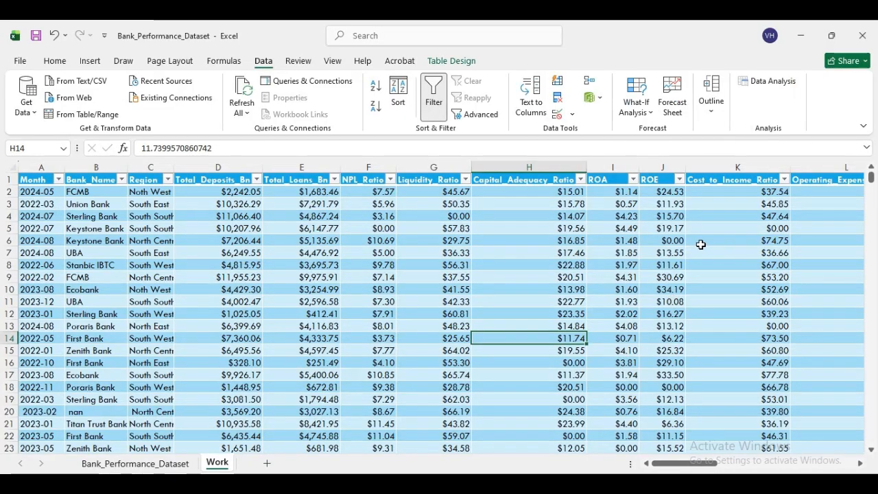
- Choose Descriptive Statistics from the Data Analysis tools list
left_click(773, 81)
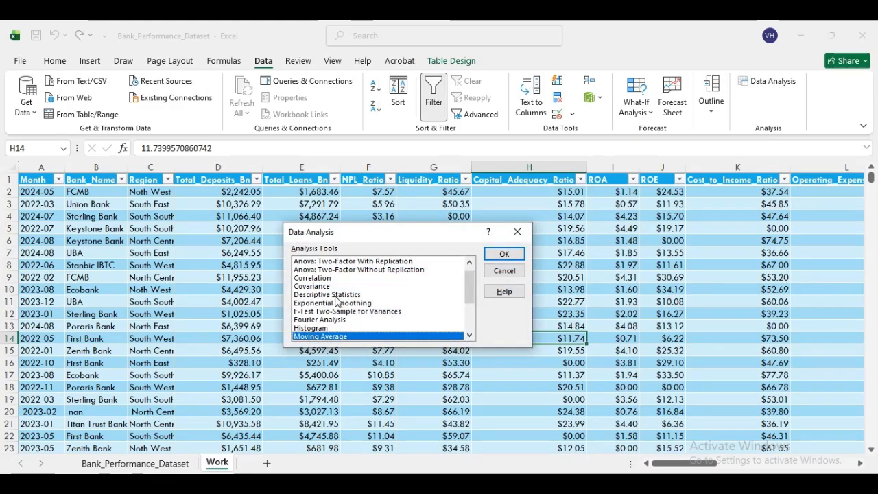
left_click(336, 296)
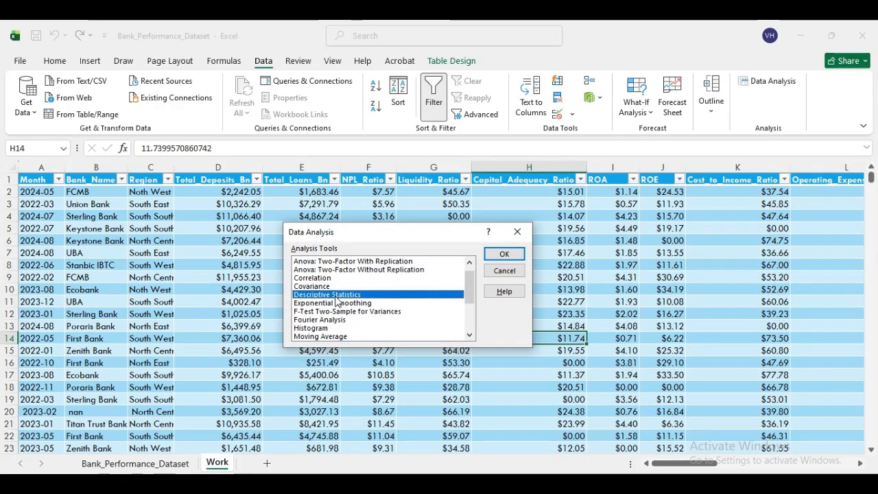
left_click(501, 254)
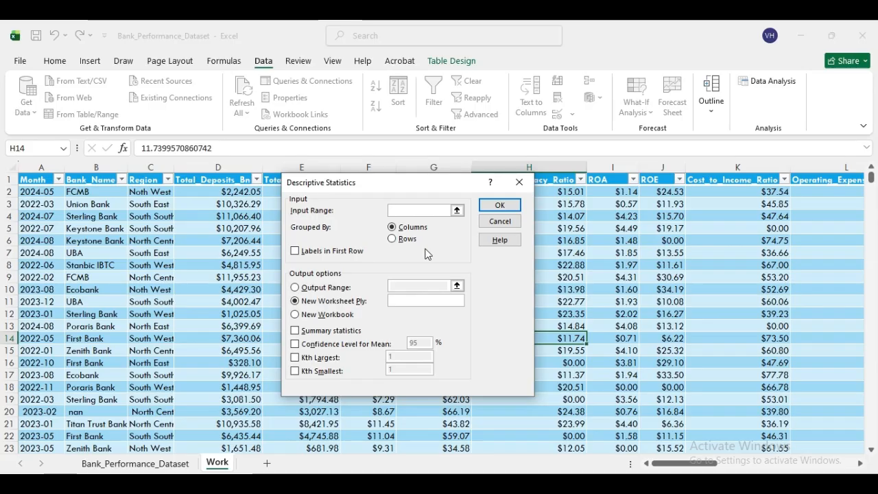
- Select headers D1 through AD and extend down to row 1432 for the input range
left_click(457, 211)
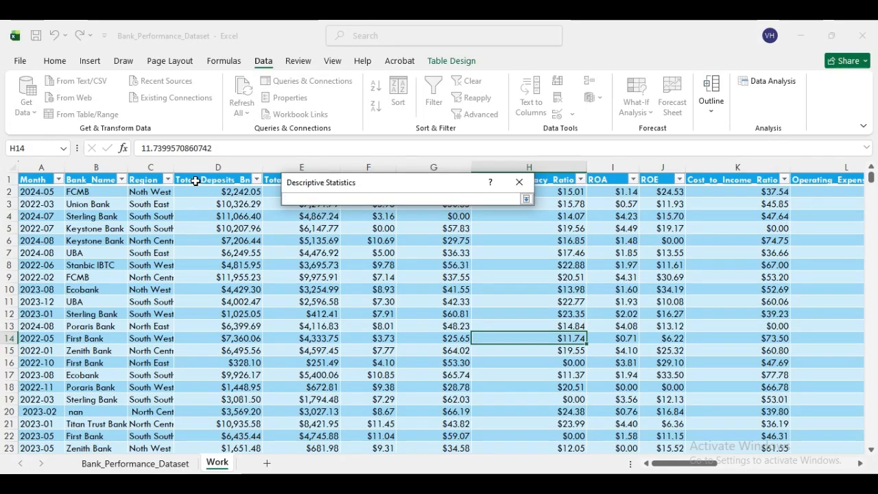
left_click_drag(201, 181, 735, 179)
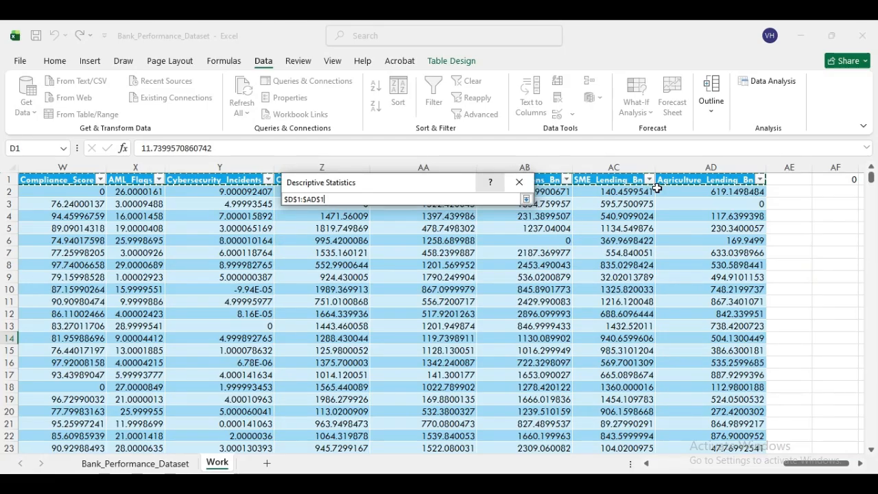
key("ctrl+shift+Down")
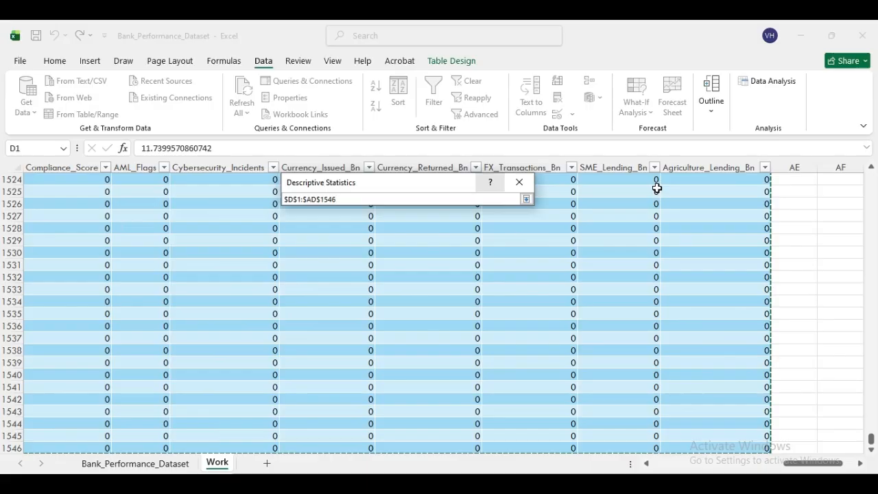
key("ctrl+shift+Up")
key("shift+Up")
key("shift+Up")
key("shift+Up")
key("shift+Up")
key("shift+Up")
key("shift+Up")
key("shift+Up")
key("shift+Up")
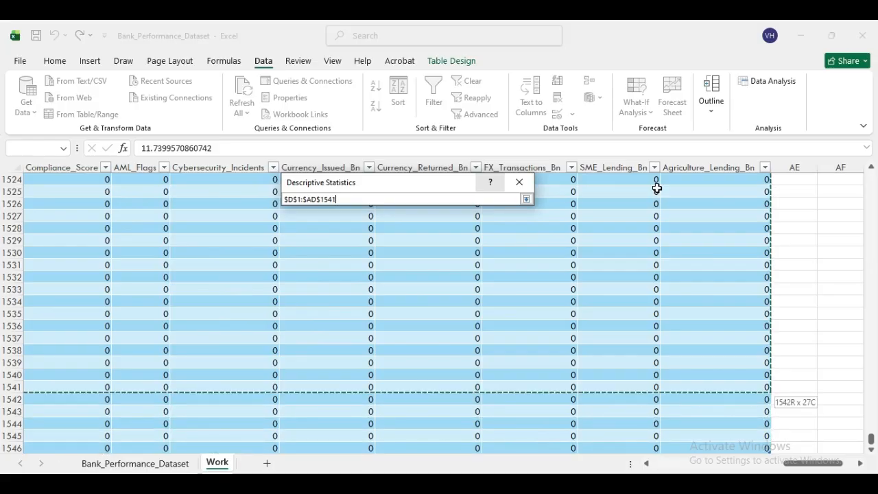
key("shift+Up")
key("shift+Up")
key("shift+Up")
key("shift+Up")
key("shift+Up")
key("shift+Up")
key("shift+Up")
key("shift+Up")
key("shift+Up")
key("shift+Up")
key("shift+Up")
key("shift+Up")
key("shift+Up")
key("shift+Up")
key("shift+Up")
key("shift+Up")
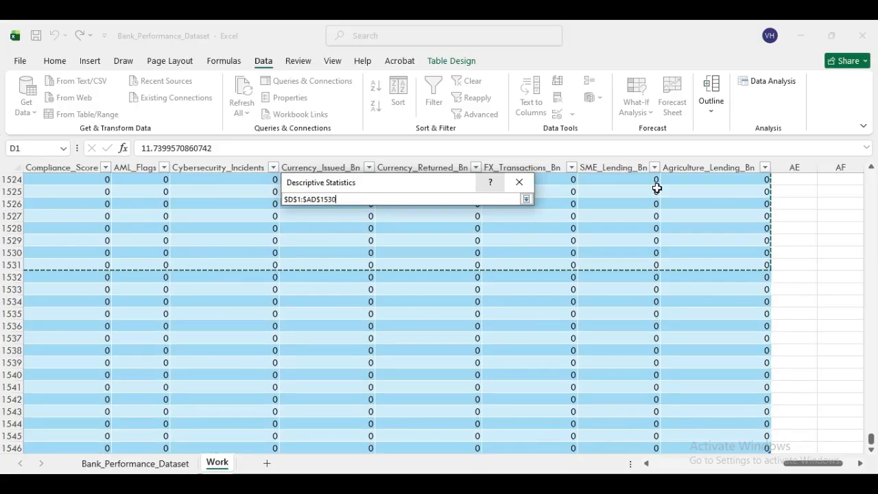
key("shift+Up")
key("shift+Up")
key("shift+Up")
key("shift+Up")
key("shift+Up")
key("shift+Up")
key("shift+Up")
key("shift+Up")
key("shift+Up")
key("shift+Up")
key("shift+Up")
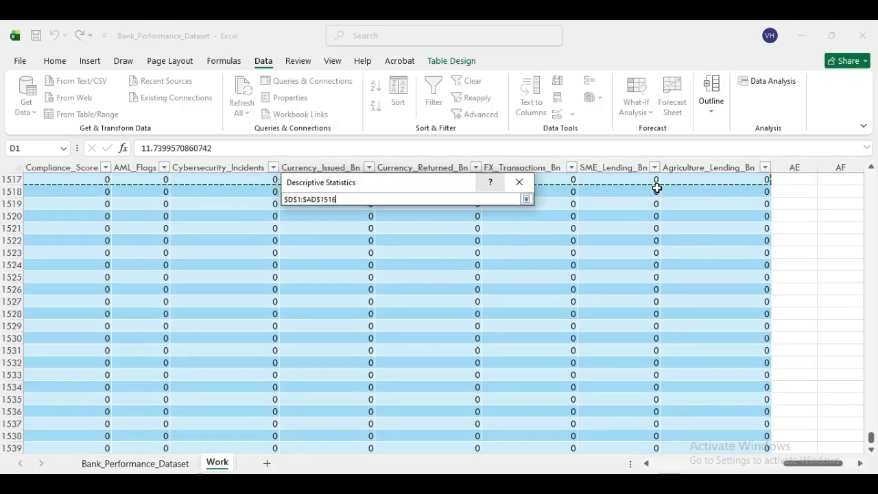
key("shift+Up")
key("shift+Up")
key("shift+Up")
key("shift+Up")
key("shift+Up")
key("shift+Up")
key("shift+Up")
key("shift+Up")
key("shift+Up")
key("shift+Up")
key("shift+Up")
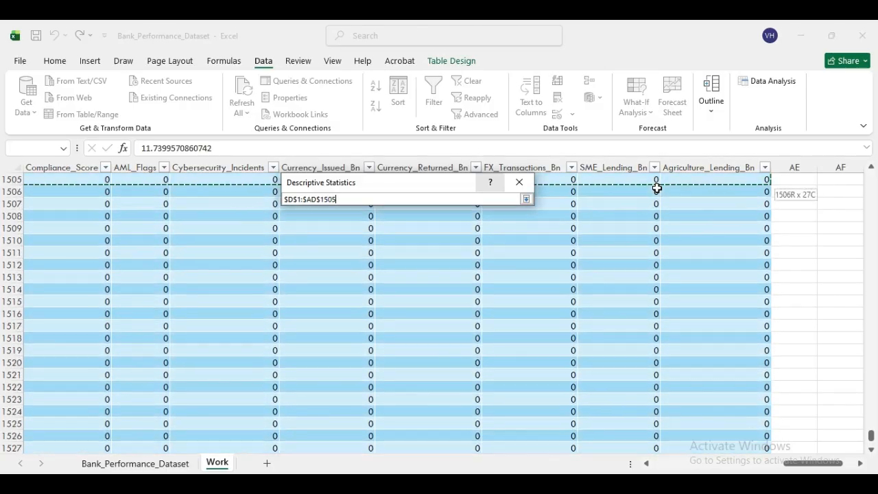
key("shift+Up")
key("shift+Up")
key("shift+Up")
key("shift+Up")
key("shift+Up")
key("shift+Up")
key("shift+Up")
key("shift+Up")
key("shift+Up")
key("shift+Up")
key("shift+Up")
key("shift+Up")
key("shift+Up")
key("shift+Up")
key("shift+Up")
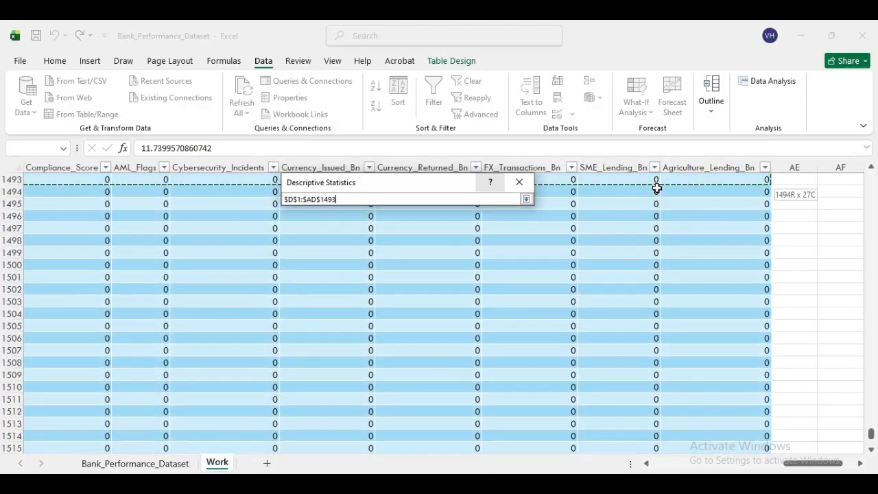
key("shift+Up")
key("shift+Up")
key("shift+Up")
key("shift+Up")
key("shift+Up")
key("shift+Up")
key("shift+Up")
key("shift+Up")
key("shift+Up")
key("shift+Up")
key("shift+Up")
key("shift+Up")
key("shift+Up")
key("shift+Up")
key("shift+Up")
key("shift+Up")
key("shift+Up")
key("shift+Up")
key("shift+Up")
key("shift+Up")
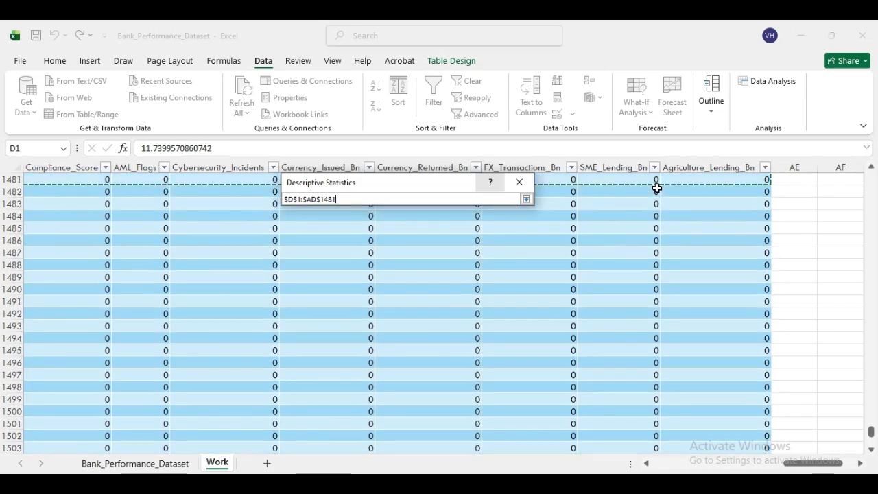
key("shift+Up")
key("shift+Up")
key("shift+Up")
key("shift+Up")
key("shift+Up")
key("shift+Up")
key("shift+Up")
key("shift+Up")
key("shift+Up")
key("shift+Up")
key("shift+Up")
key("shift+Up")
key("shift+Up")
key("shift+Up")
key("shift+Up")
key("shift+Up")
key("shift+Up")
key("shift+Up")
key("shift+Up")
key("shift+Up")
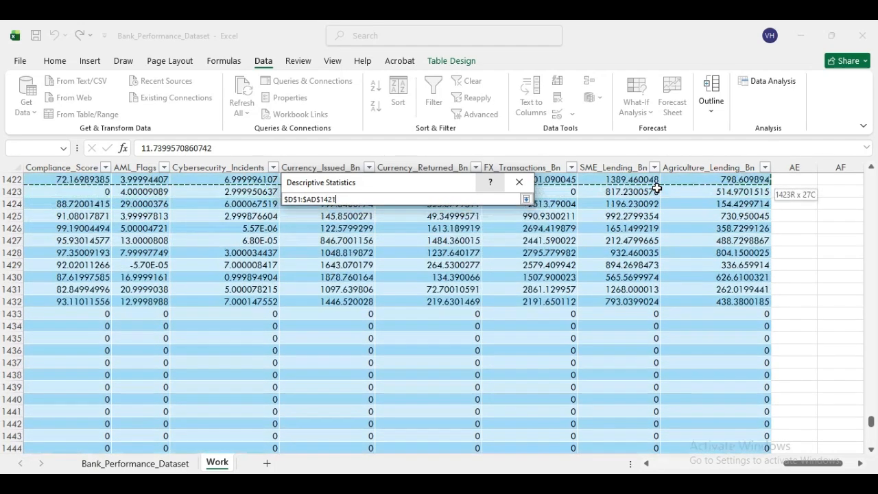
key("shift+Down")
key("shift+Down")
key("shift+Down")
key("shift+Down")
key("shift+Down")
key("shift+Down")
key("shift+Down")
key("shift+Down")
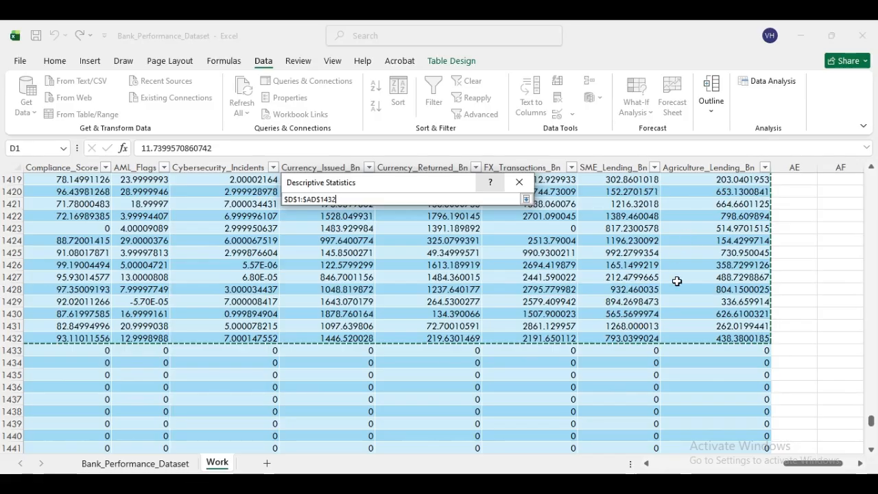
key("Return")
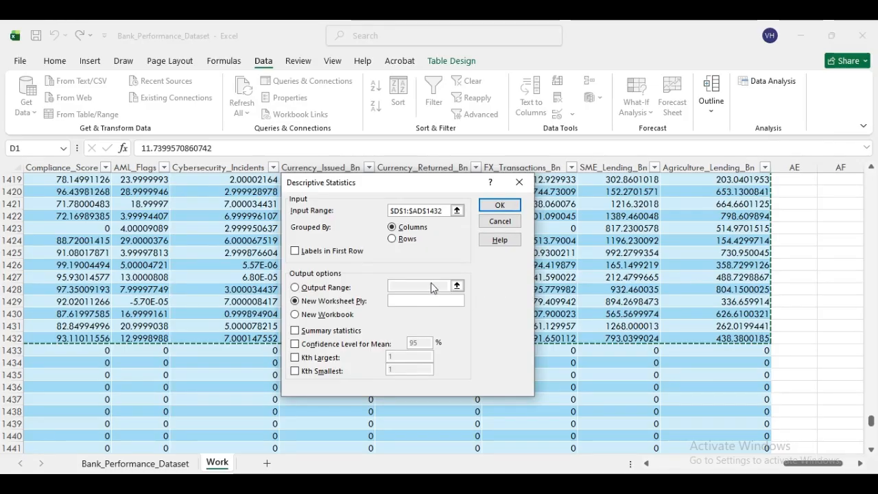
- Enable Labels in First Row and Summary statistics, and run the analysis to a new worksheet
left_click(295, 251)
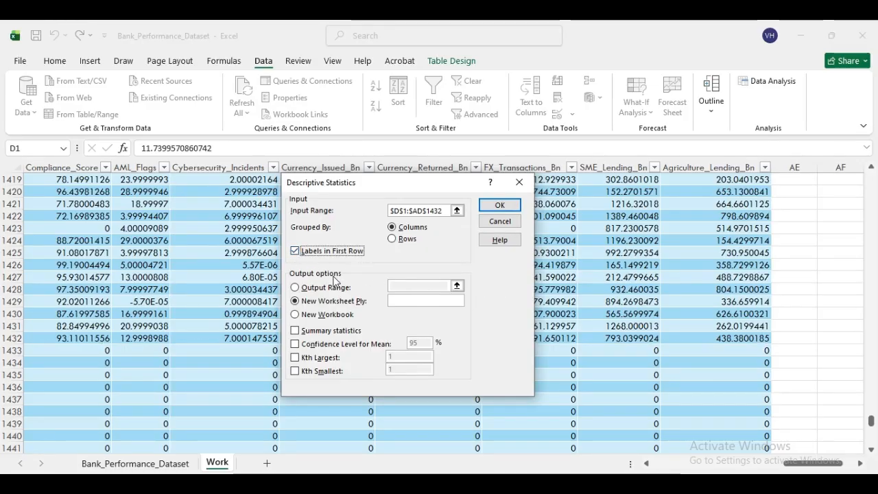
left_click(297, 331)
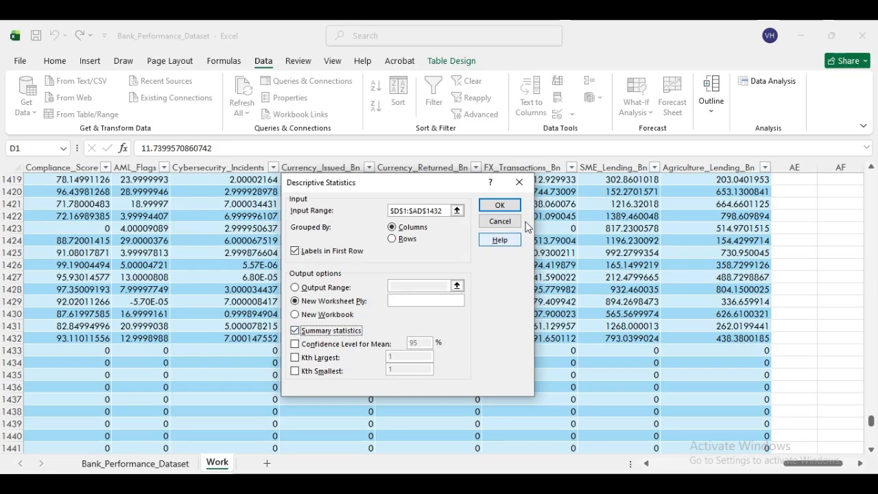
left_click(503, 207)
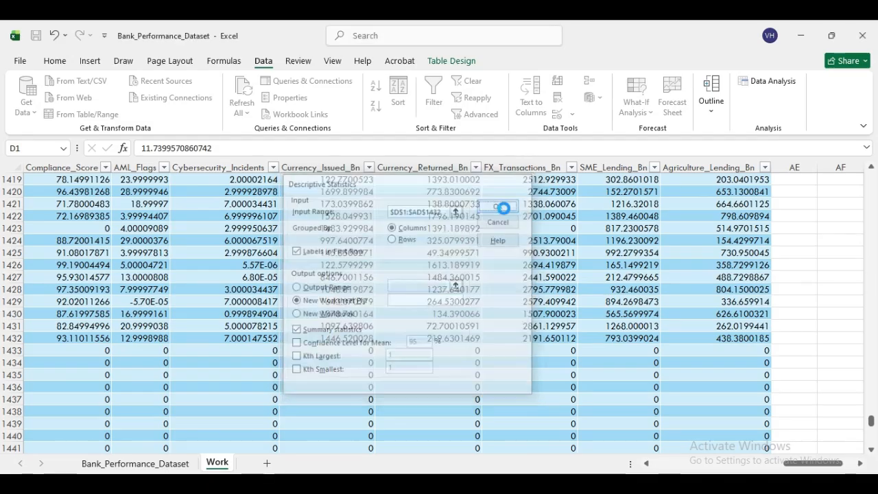
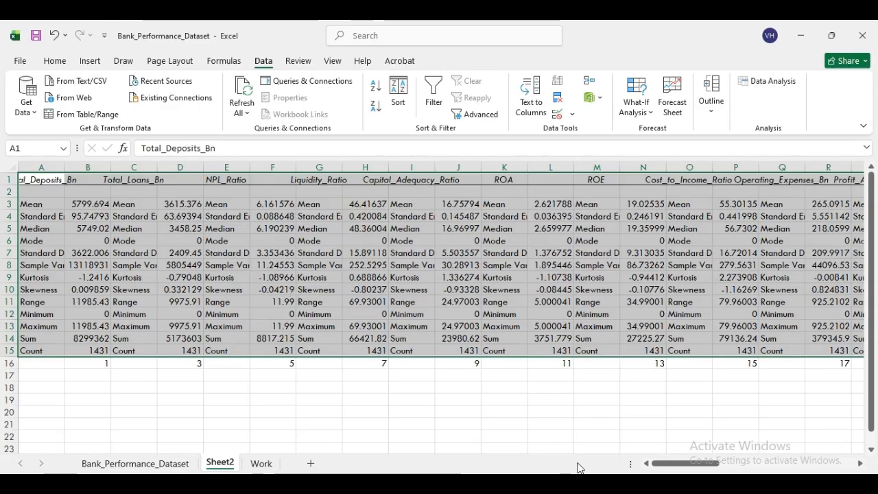
- Check the Word outline, then show the Work sheet's bank table from its top rows and select N11
key("alt+Tab")
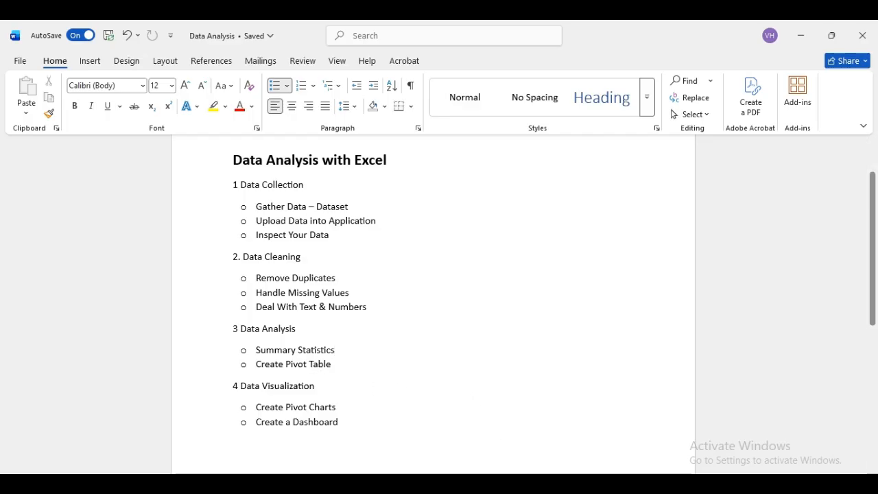
key("alt+Tab")
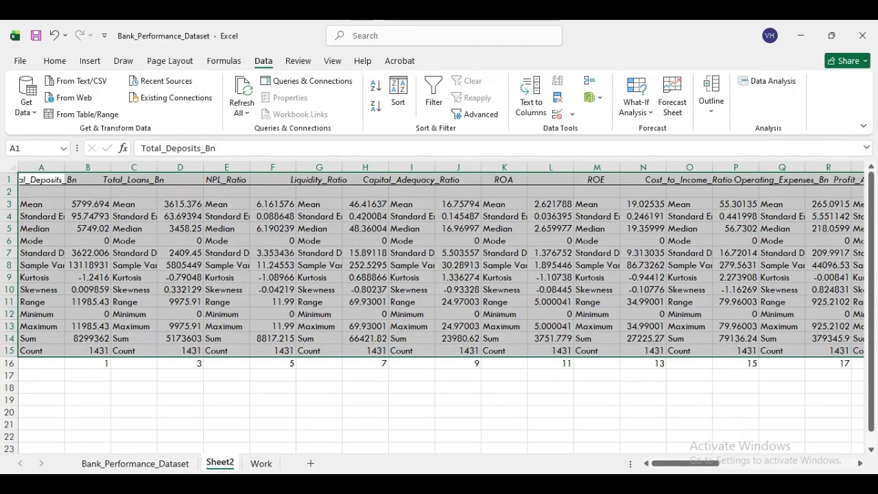
left_click(270, 468)
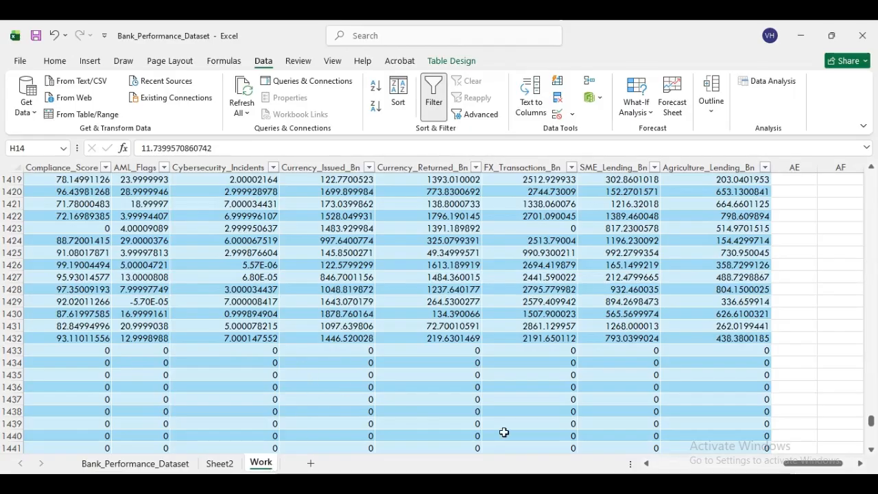
left_click_drag(830, 467, 743, 465)
left_click_drag(871, 424, 876, 120)
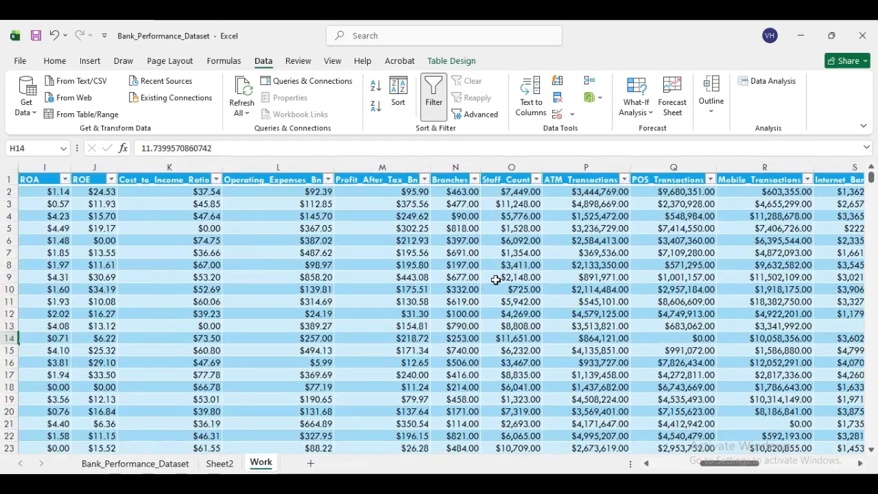
left_click(455, 301)
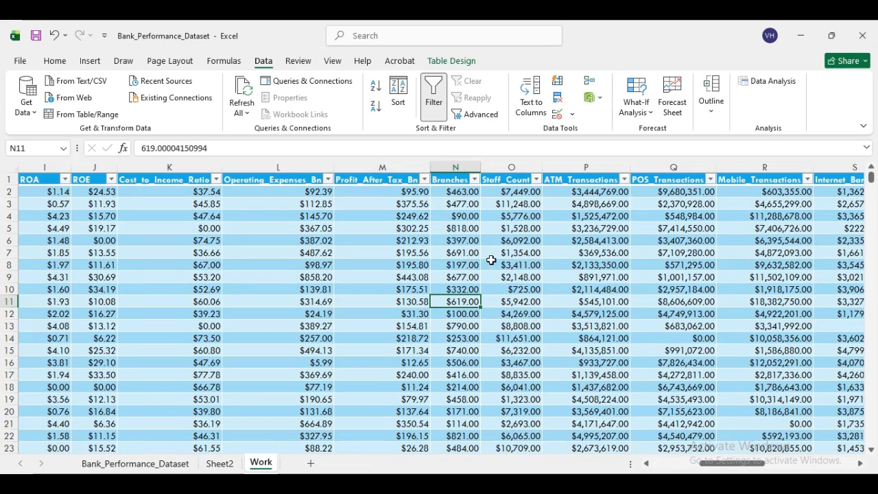
left_click(89, 62)
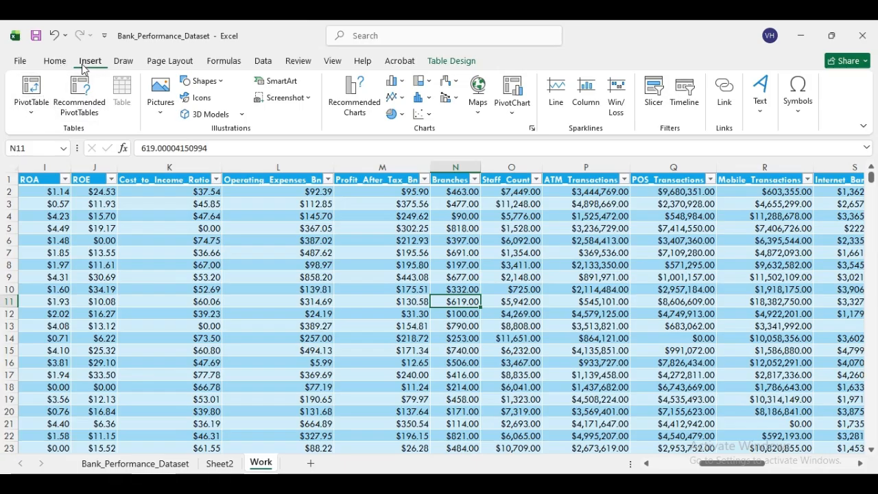
- Insert a PivotTable from Table1 on a new worksheet, Sheet3, then view Sheet2's statistics
left_click(33, 93)
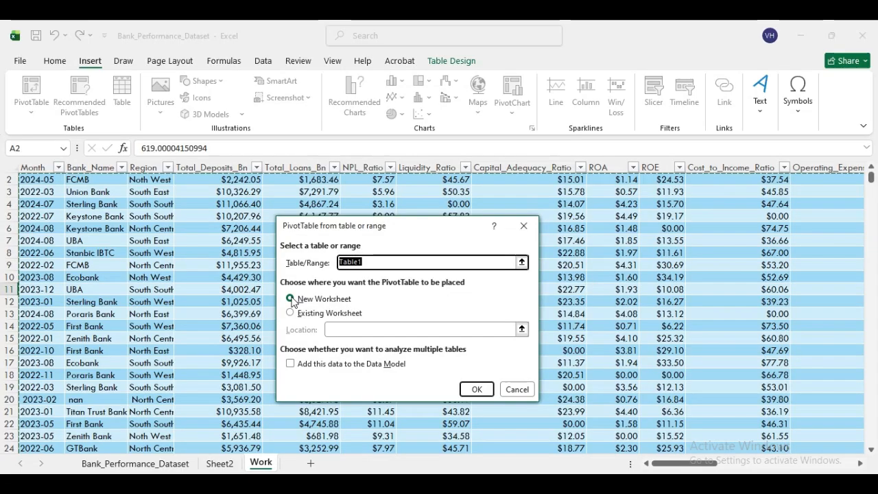
left_click(476, 389)
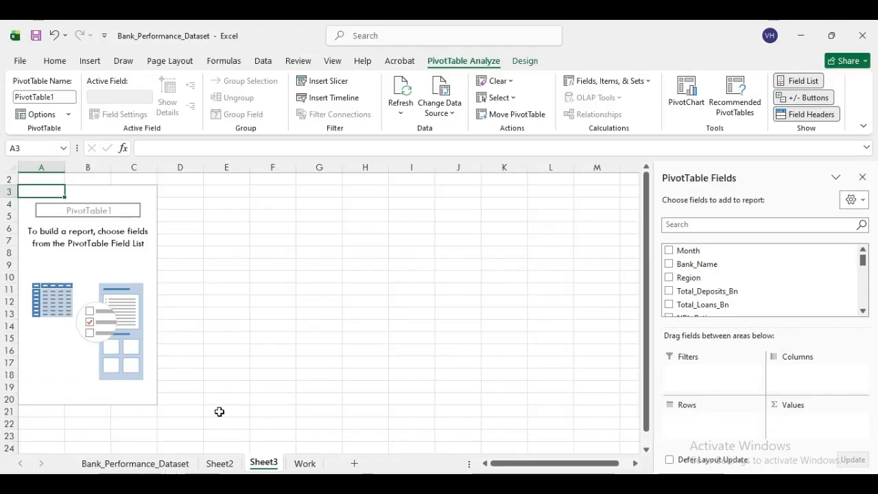
left_click(218, 462)
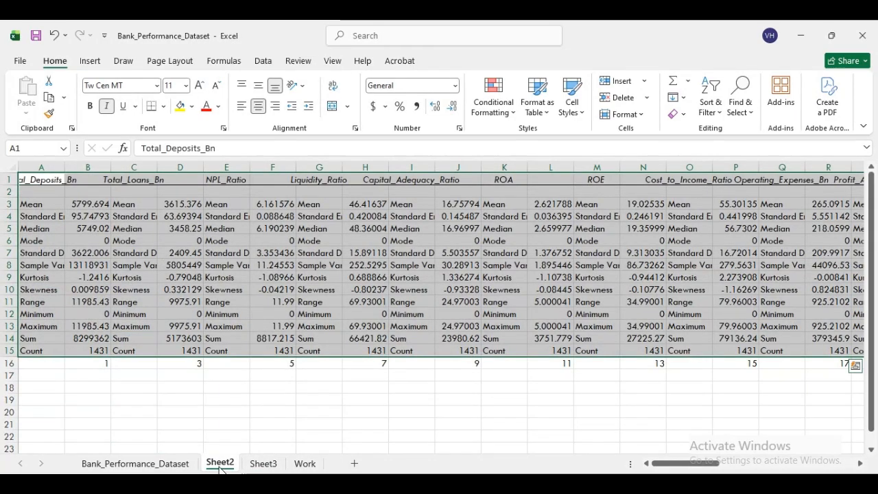
- Rename Sheet2 to Summary and go back to the empty PivotTable on Sheet3
right_click(220, 466)
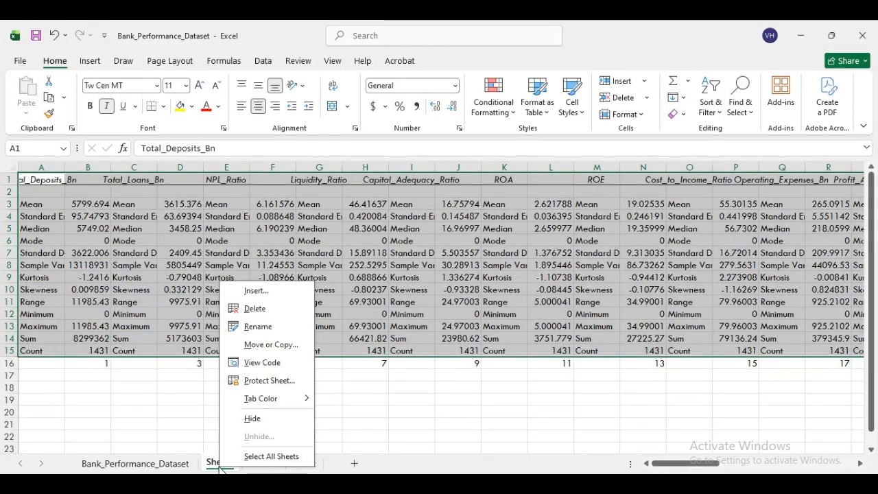
left_click(269, 327)
type("Su")
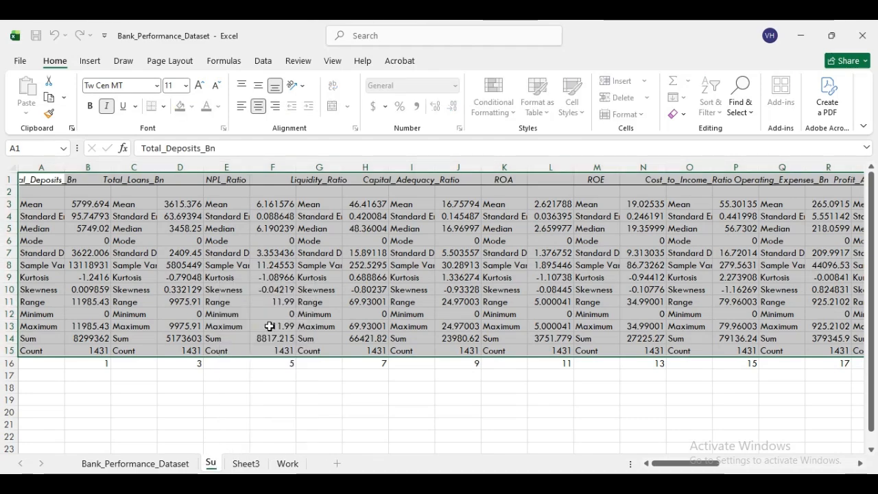
key("BackSpace")
type("ummary")
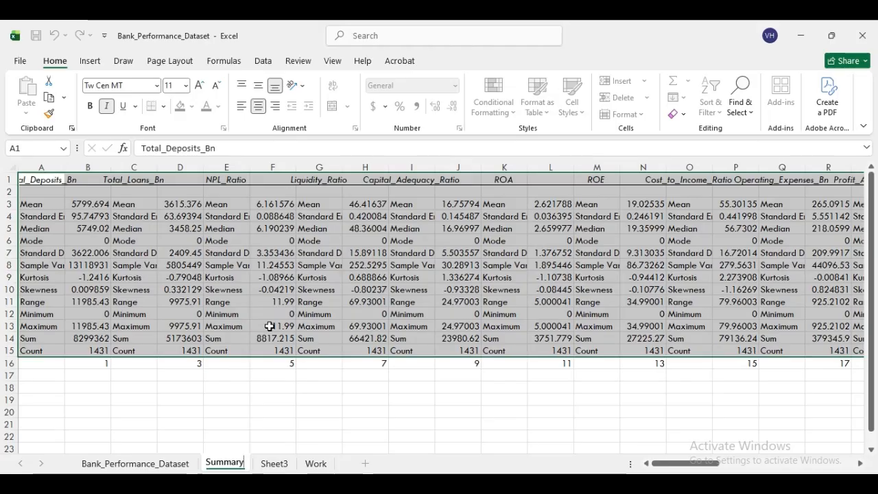
left_click(276, 399)
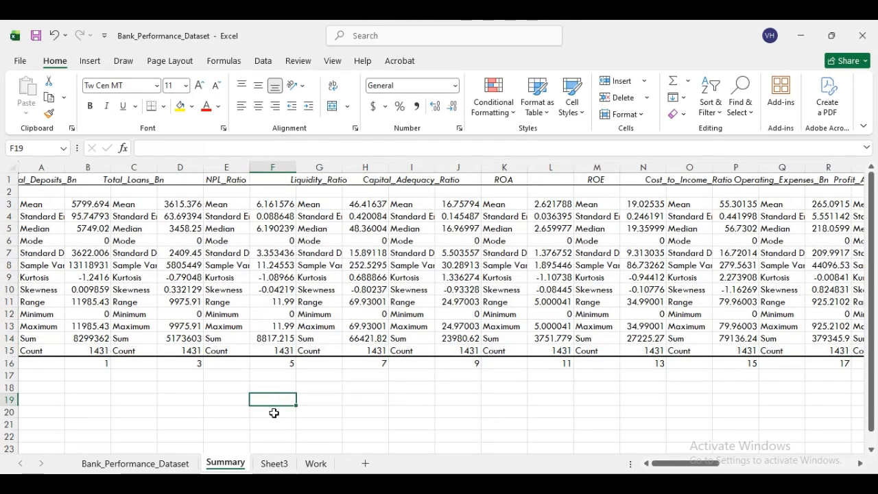
left_click(275, 464)
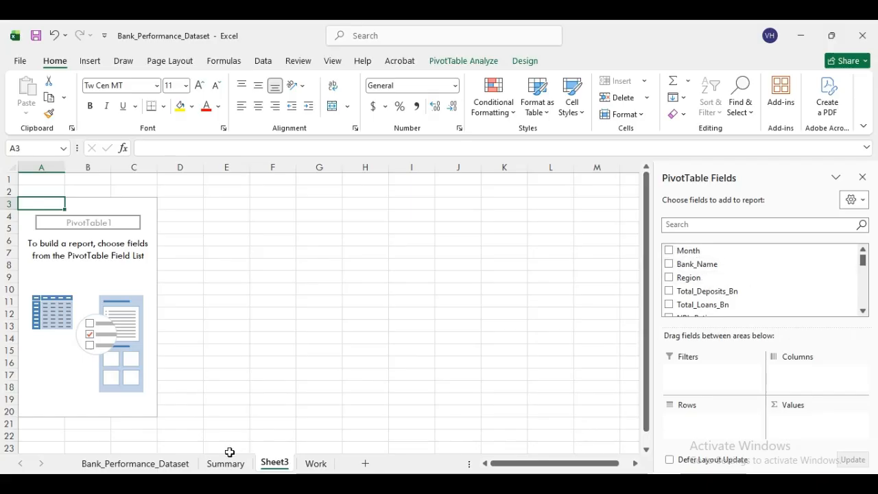
- Glance at the Work table, then add Bank_Name as the PivotTable's row field
left_click(315, 463)
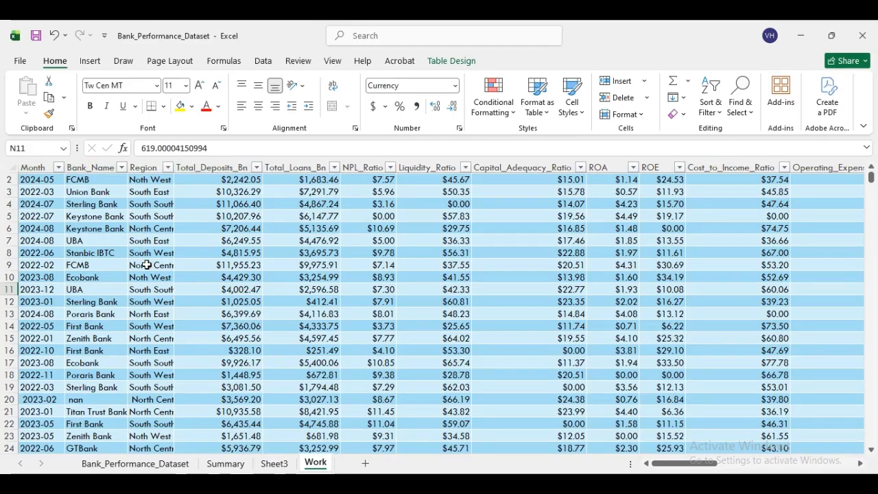
left_click(287, 464)
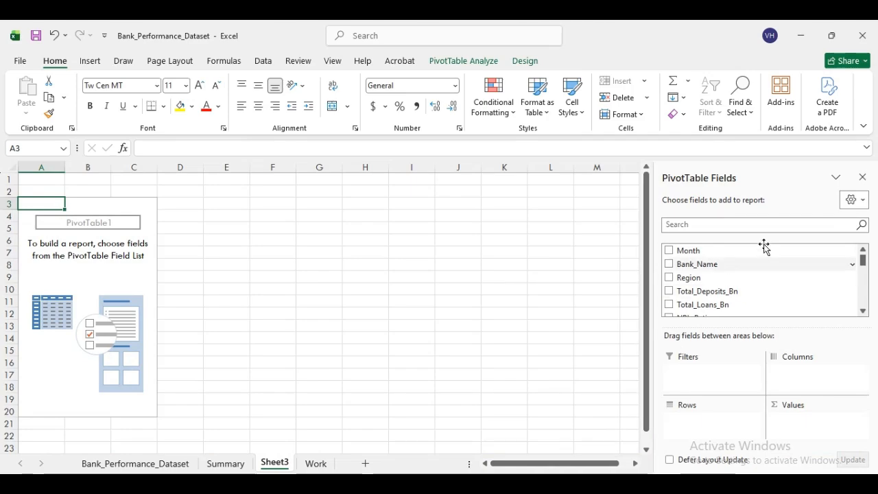
left_click(668, 264)
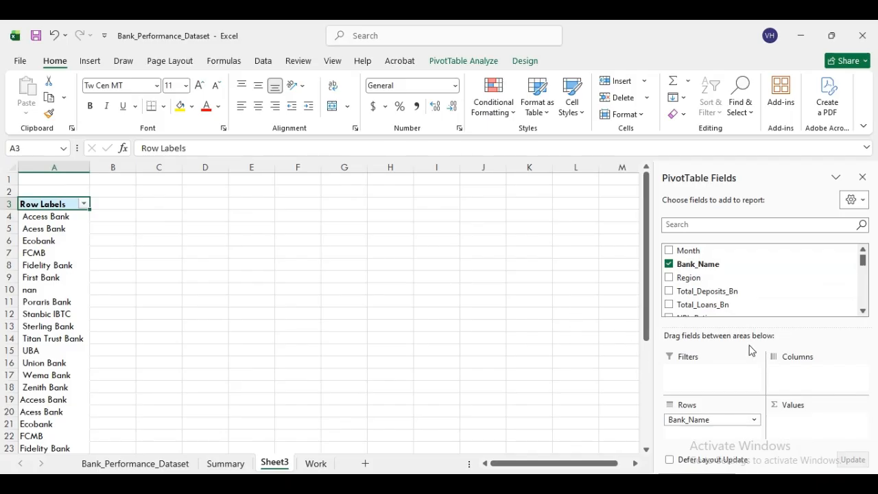
- Scroll the field list and add ROA so Sum of ROA appears beside each bank
left_click(863, 312)
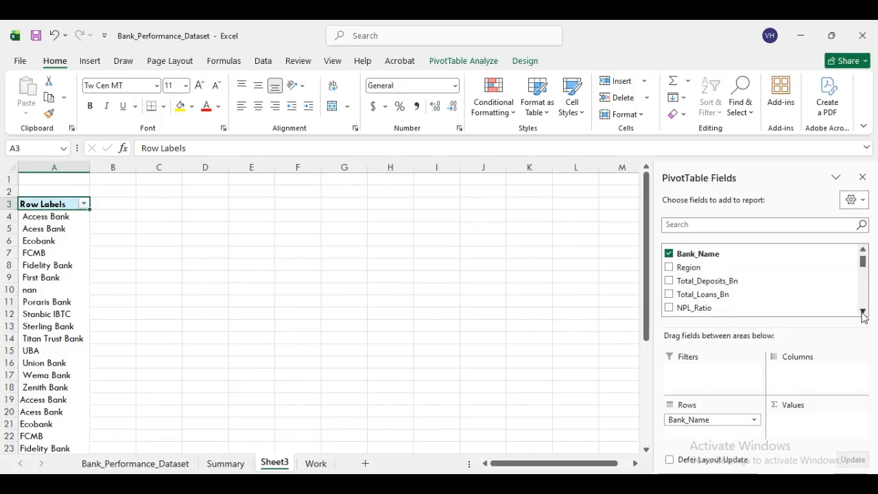
left_click(863, 312)
left_click(863, 312)
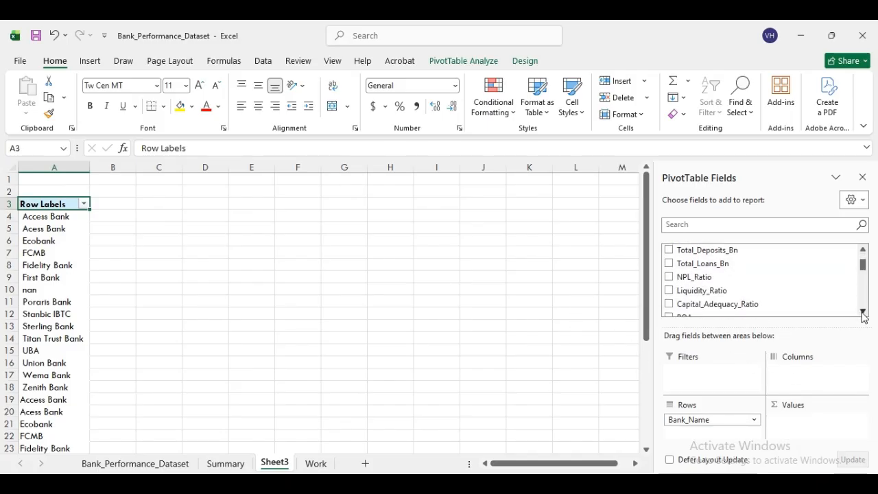
left_click(863, 312)
left_click(862, 312)
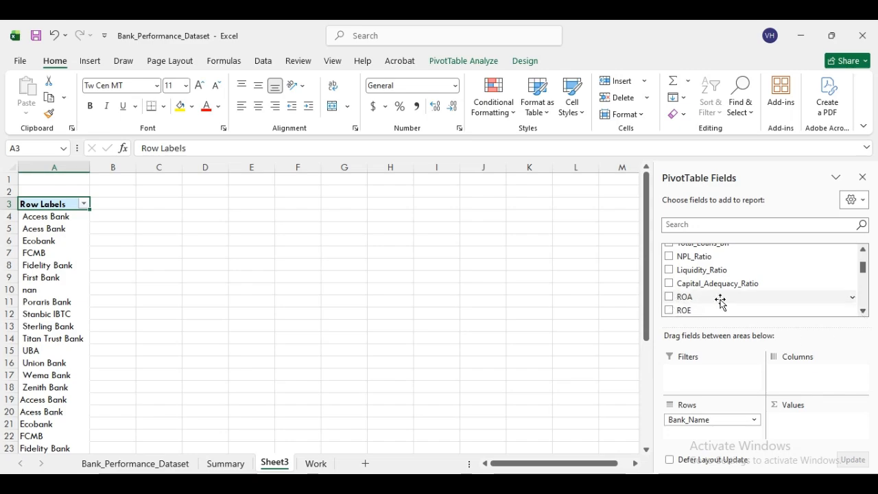
left_click(670, 299)
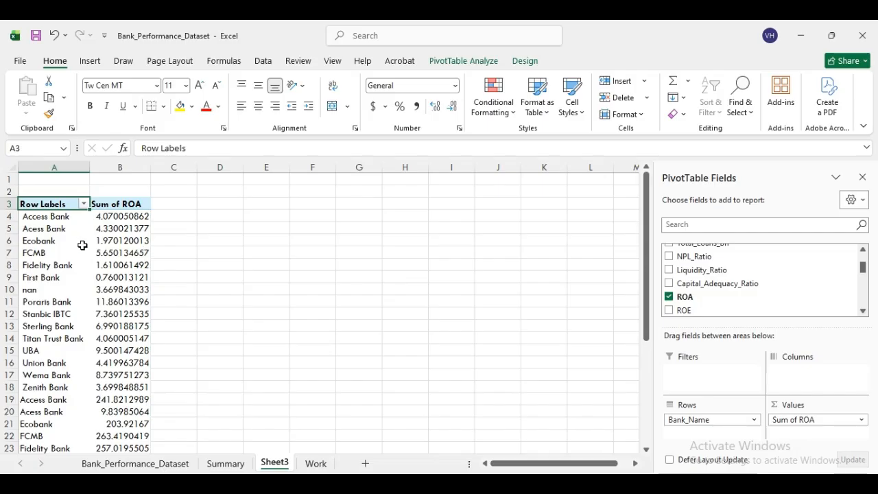
- Try grouping the bank row labels, then dismiss the cannot-group error
right_click(56, 204)
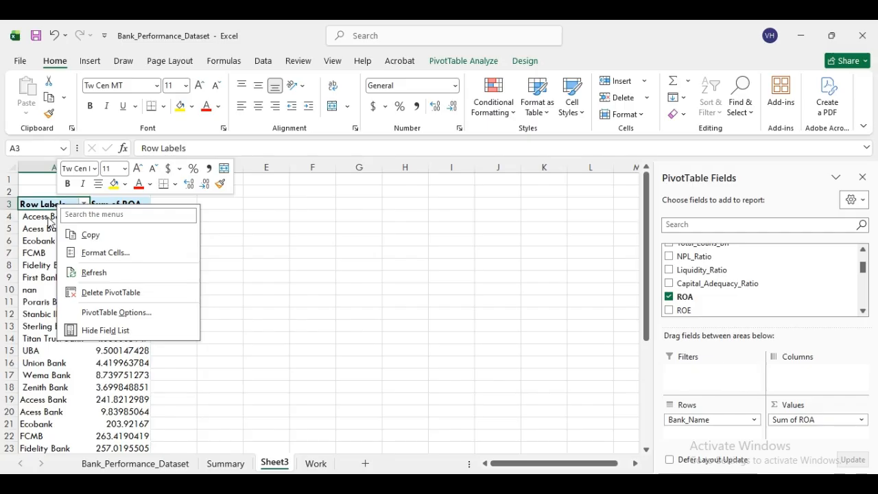
right_click(43, 221)
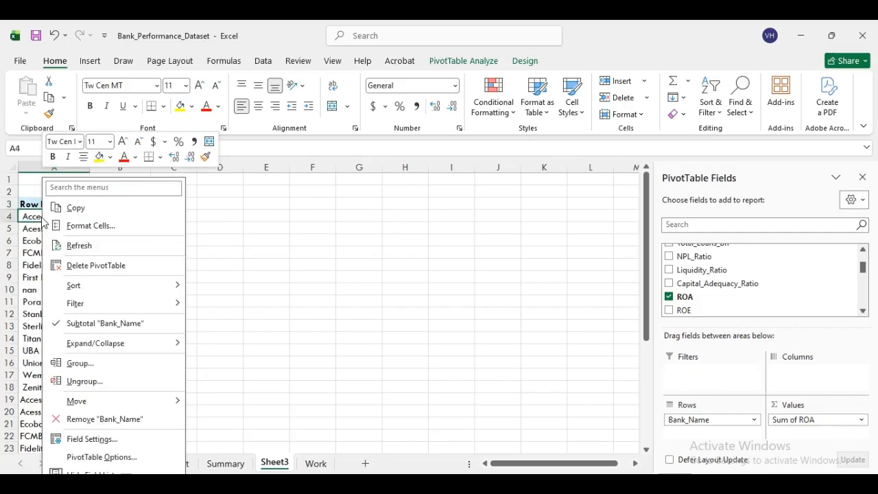
left_click(233, 239)
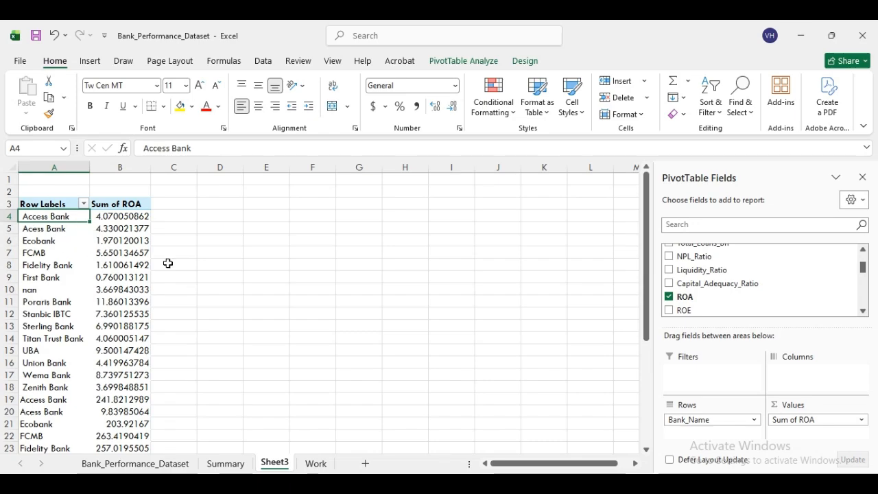
left_click(51, 205)
left_click(46, 219)
left_click(49, 218)
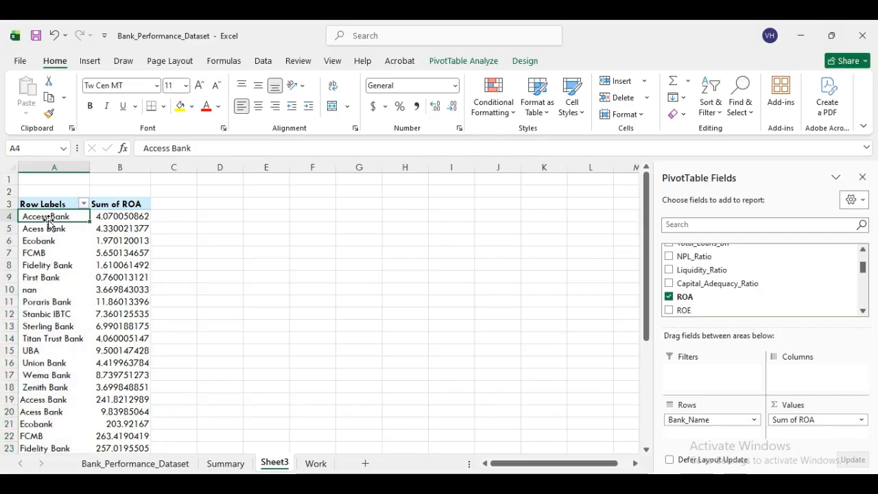
right_click(49, 217)
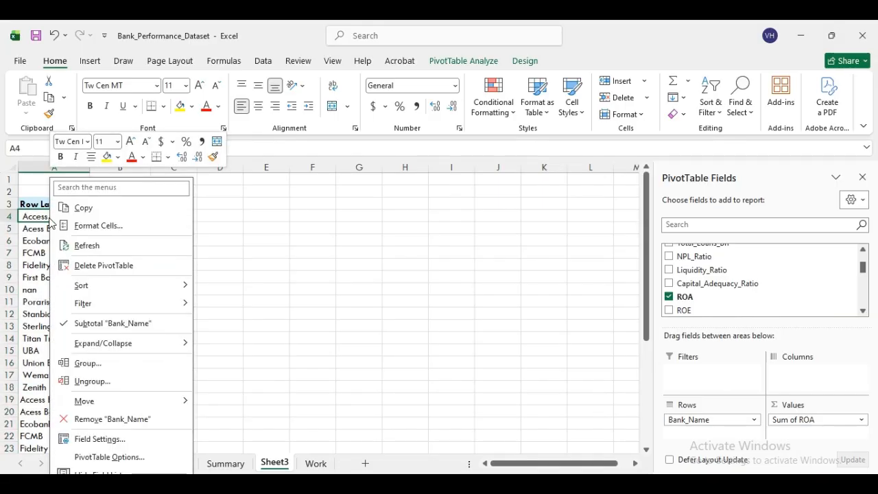
left_click(88, 364)
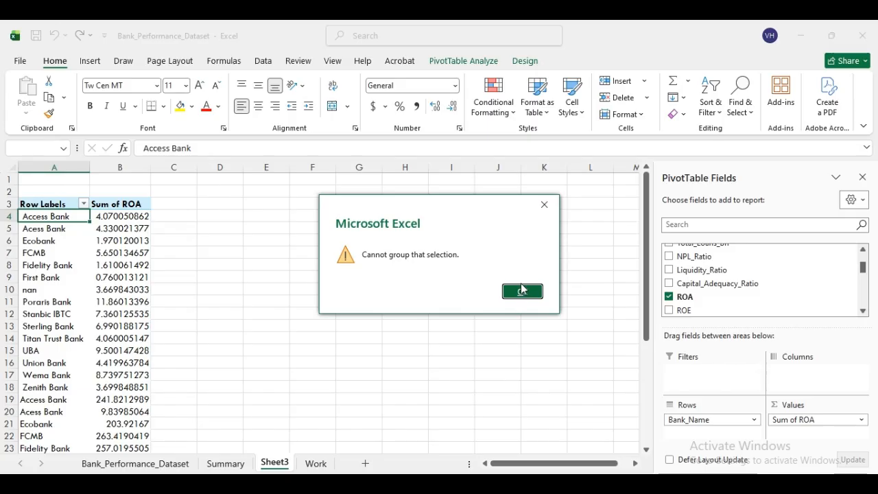
left_click(522, 292)
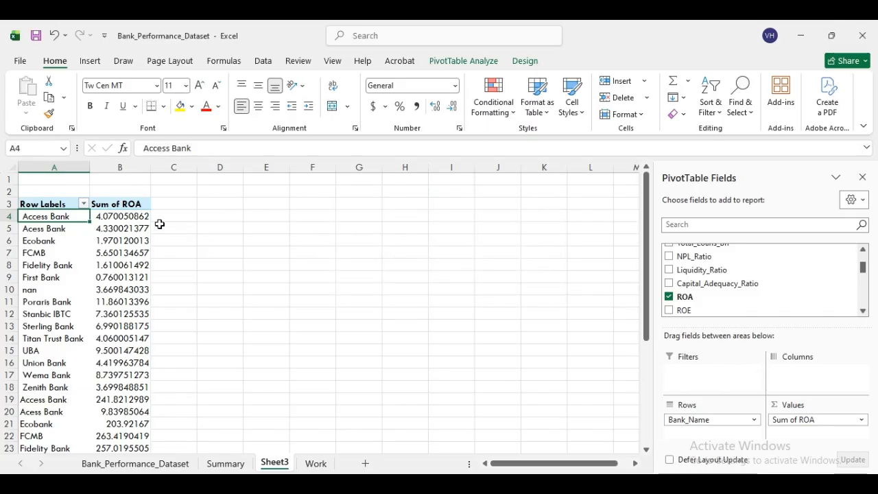
- Apply a Top 15 Items by Sum of ROA filter to Bank_Name
right_click(56, 216)
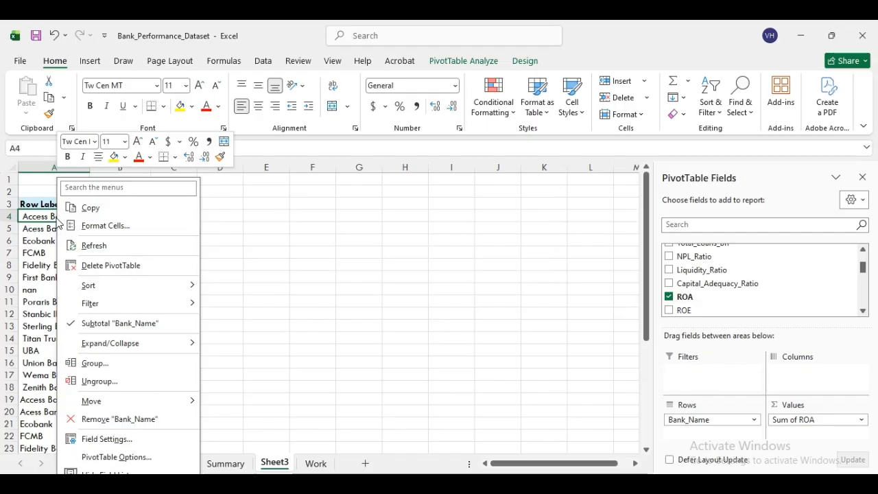
mouse_move(113, 293)
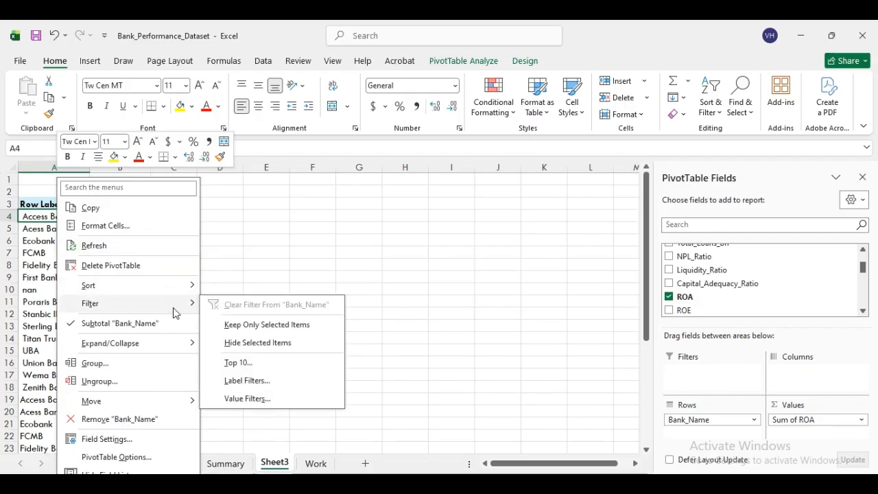
left_click(251, 364)
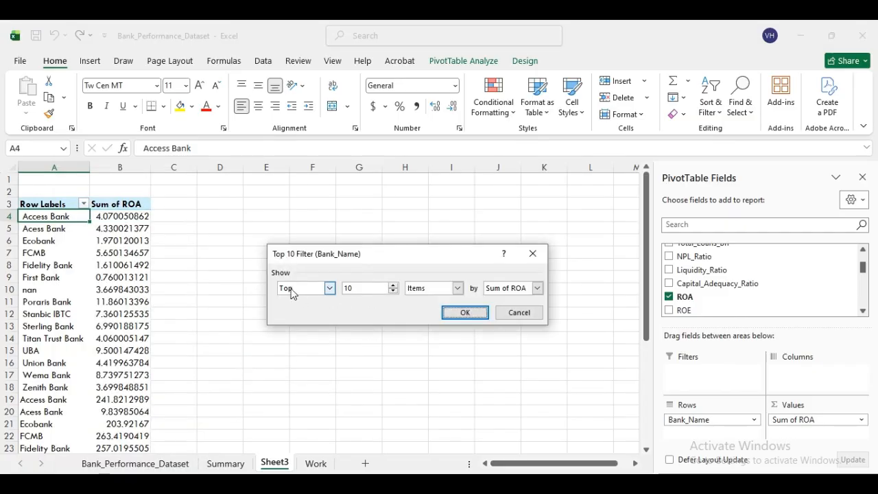
left_click(329, 288)
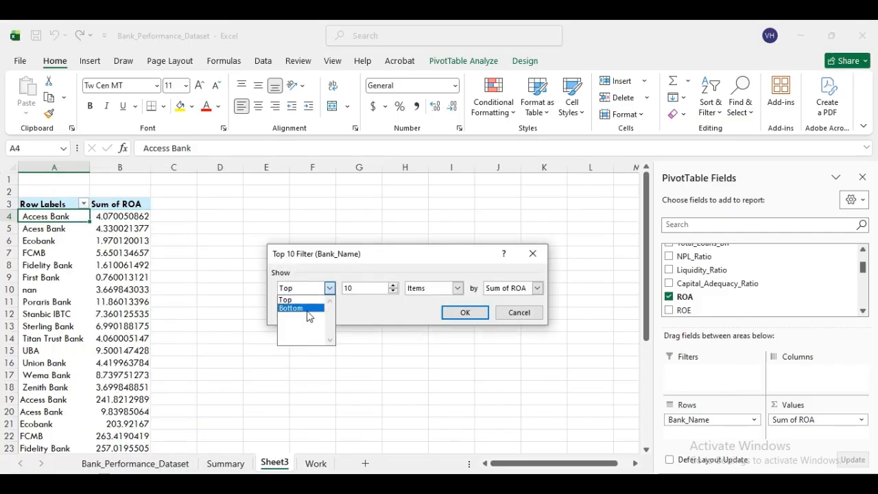
left_click(329, 290)
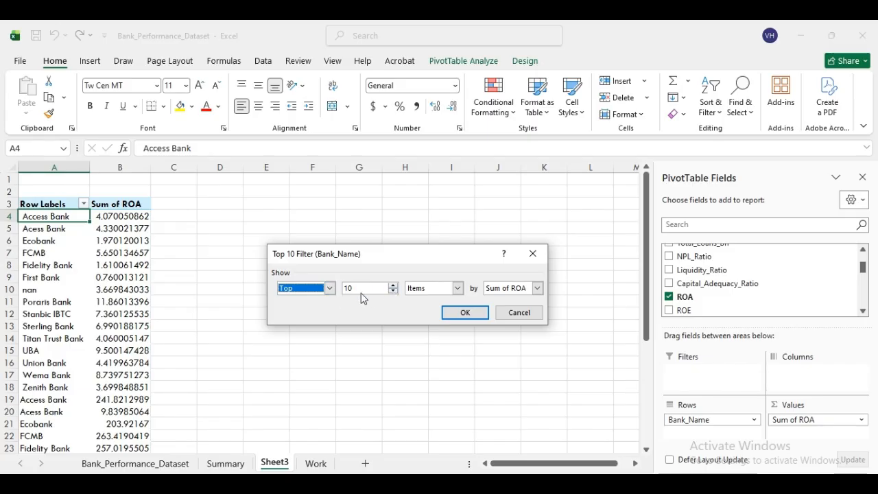
left_click(394, 285)
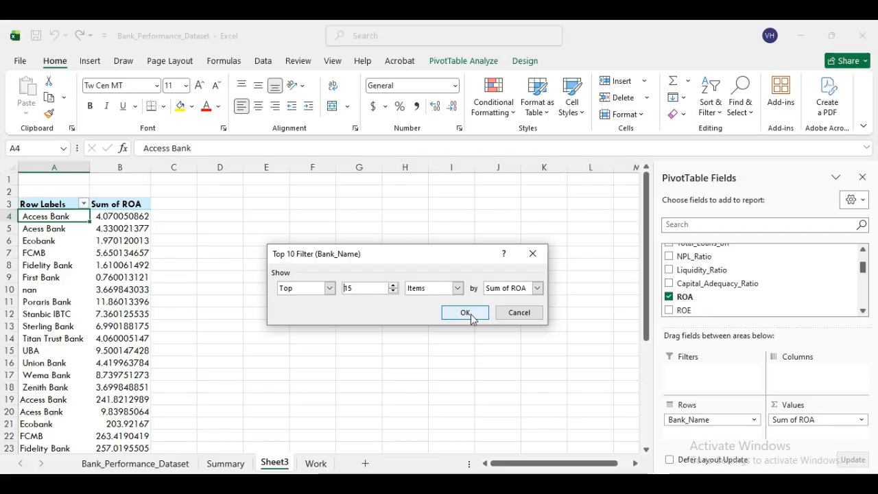
left_click(469, 315)
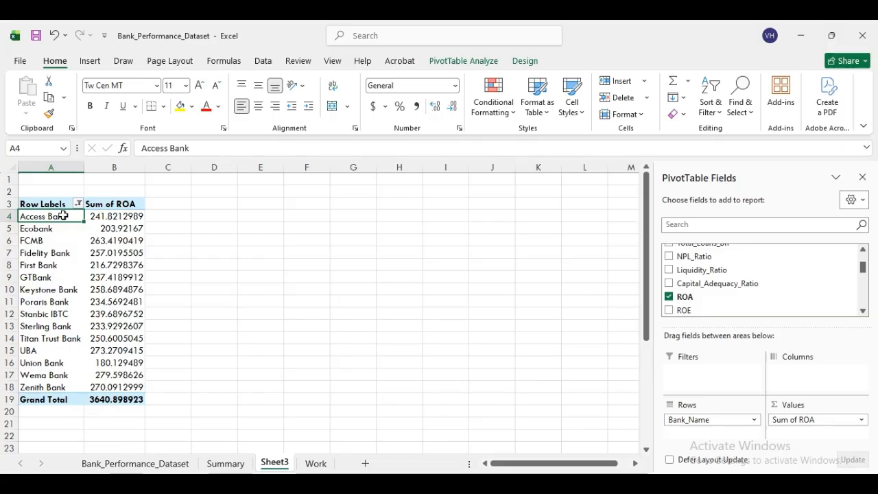
- Sort the 15 banks by Sum of ROA largest to smallest, with Wema Bank first
right_click(114, 217)
mouse_move(181, 346)
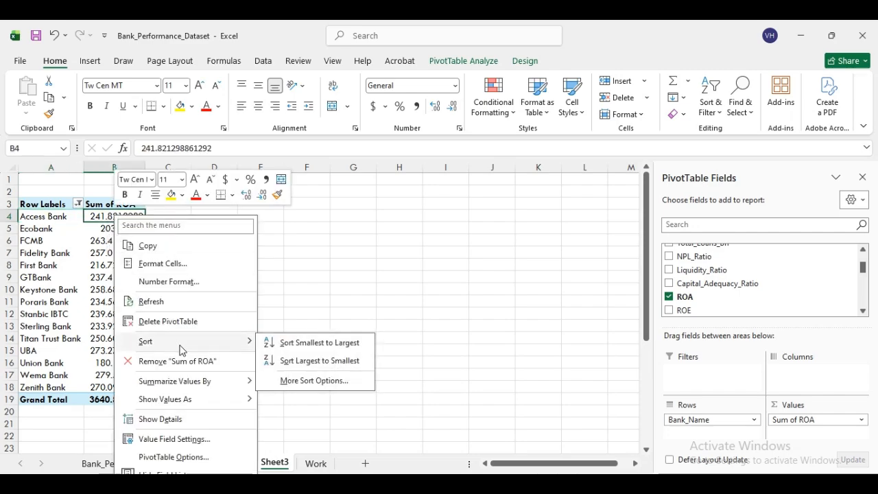
left_click(322, 361)
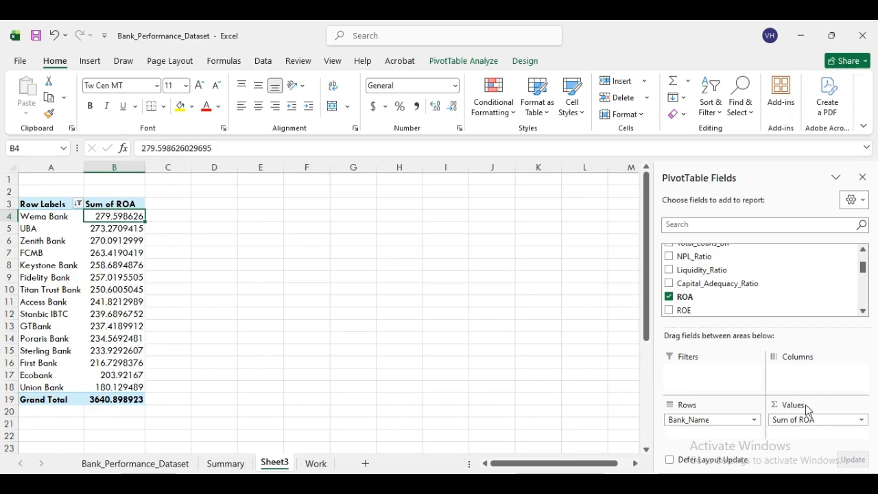
left_click(862, 420)
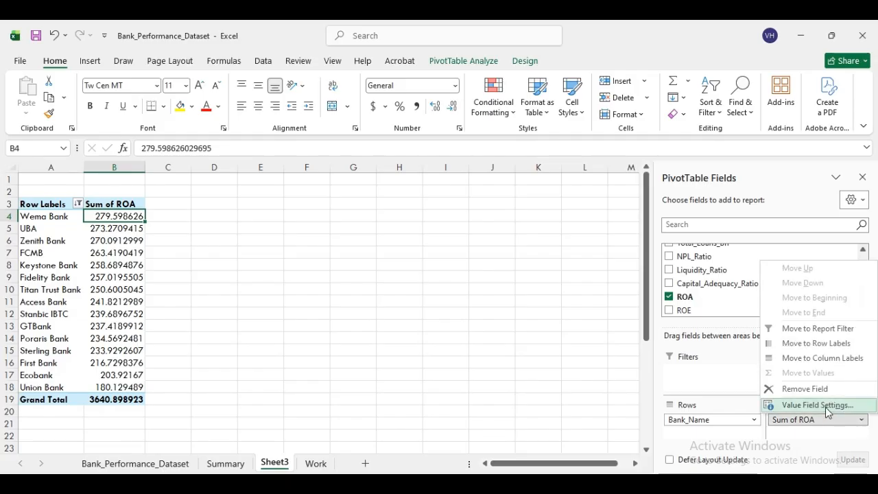
left_click(832, 406)
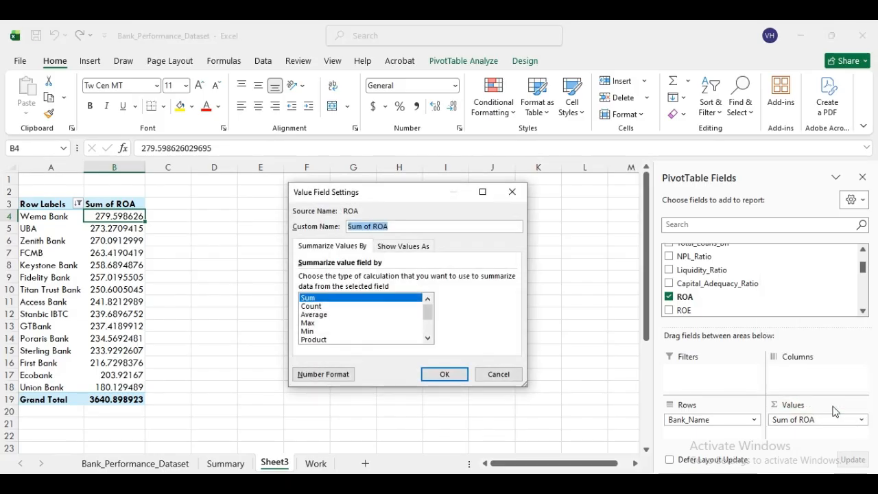
left_click(311, 307)
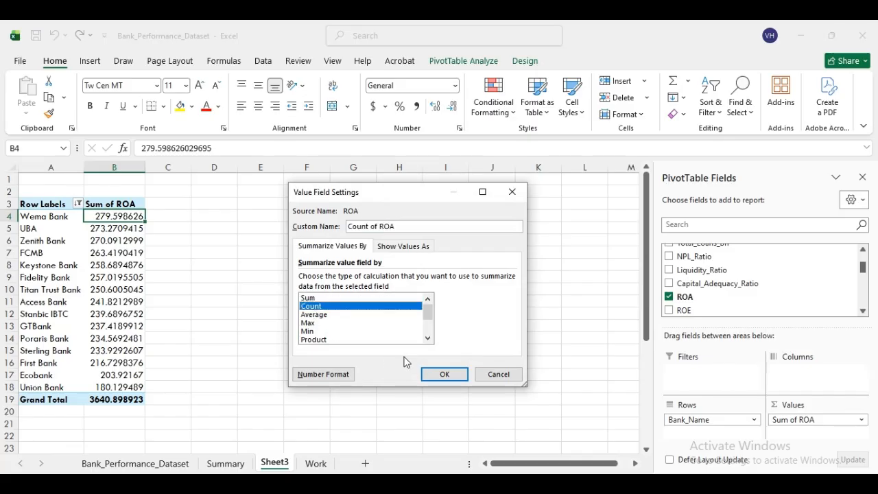
left_click(449, 376)
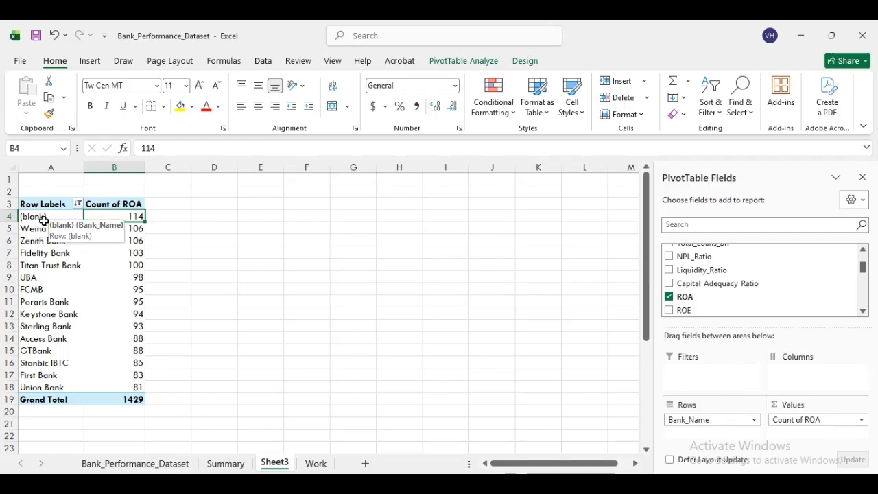
left_click(44, 228)
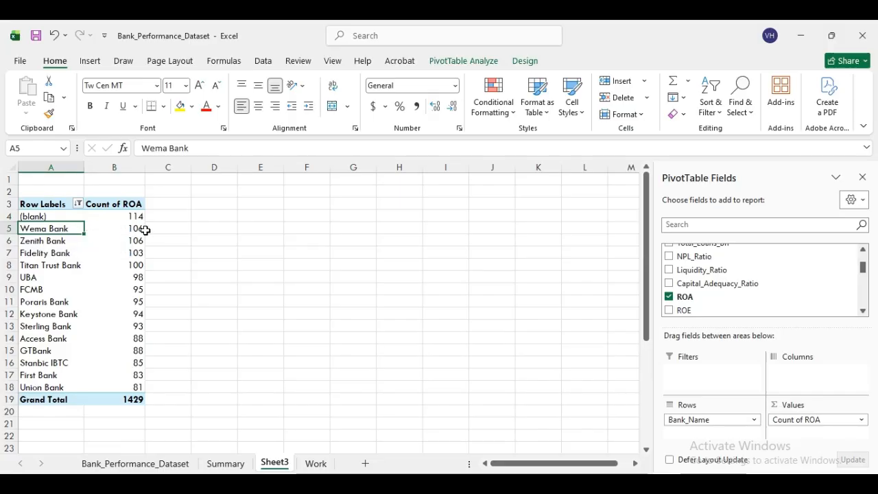
left_click(50, 240)
left_click(76, 253)
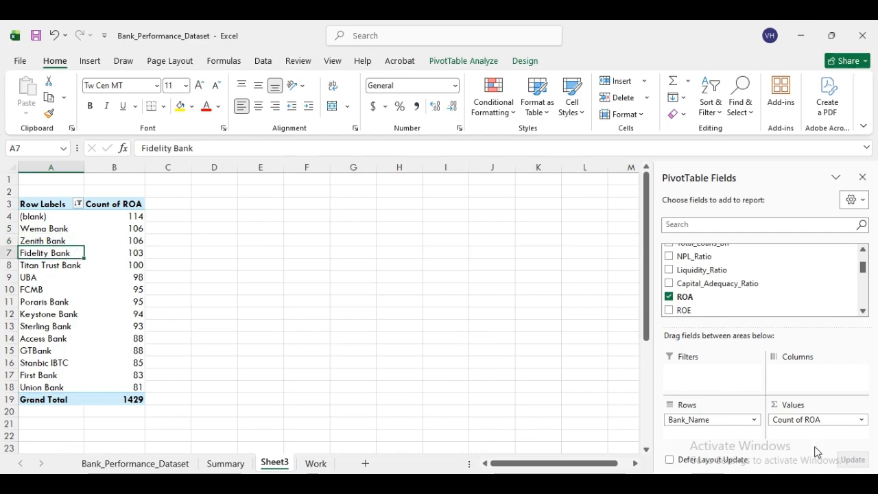
left_click(854, 420)
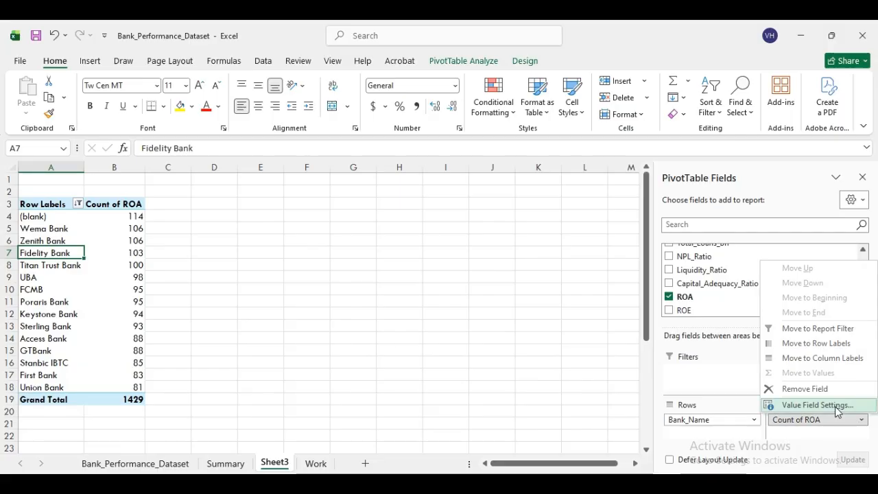
left_click(836, 405)
left_click(311, 315)
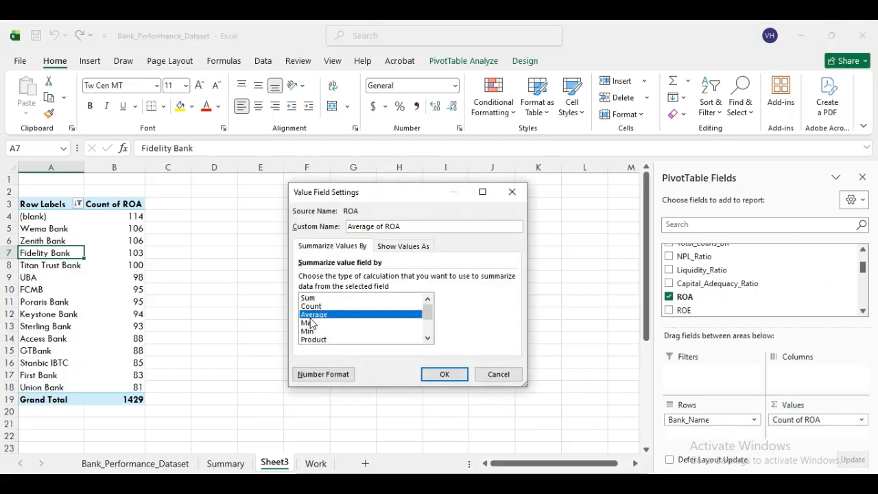
left_click(457, 376)
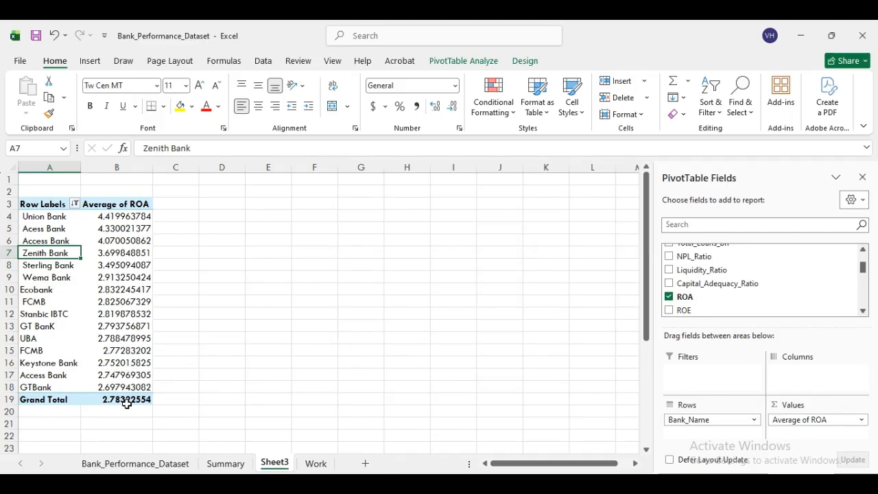
left_click(850, 420)
left_click(831, 408)
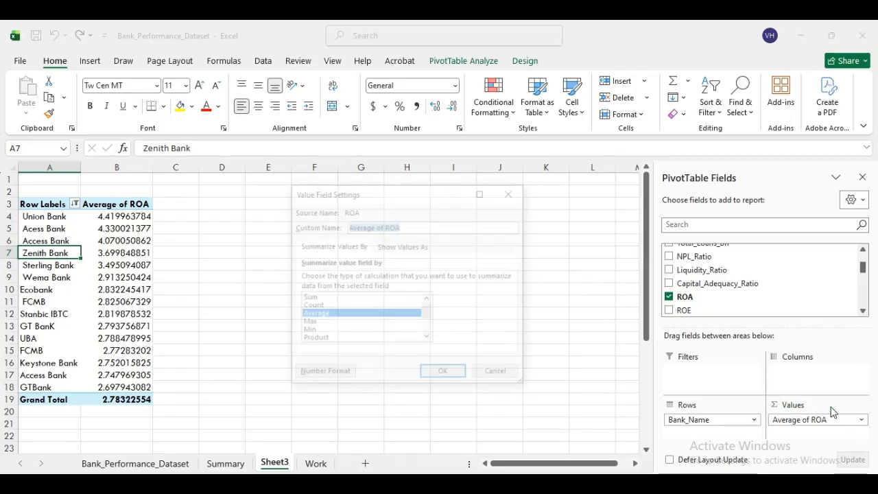
left_click(353, 297)
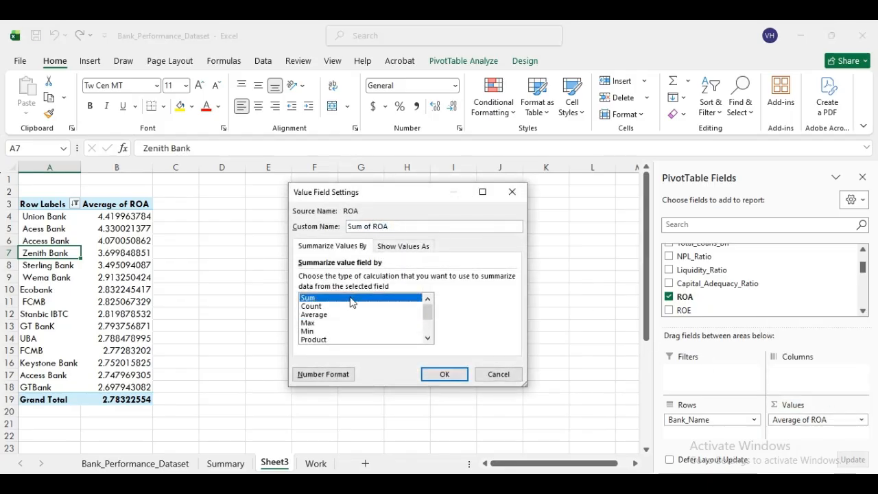
left_click(443, 375)
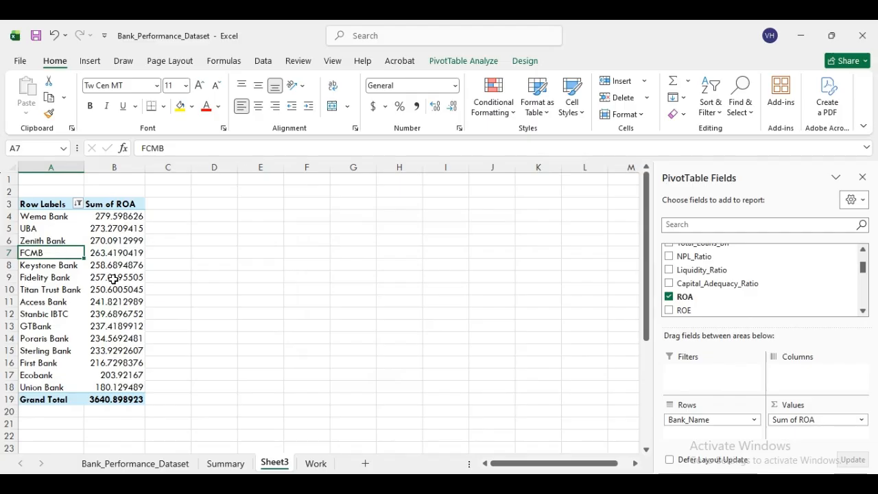
- Rename the Sheet3 tab to ROA
right_click(275, 465)
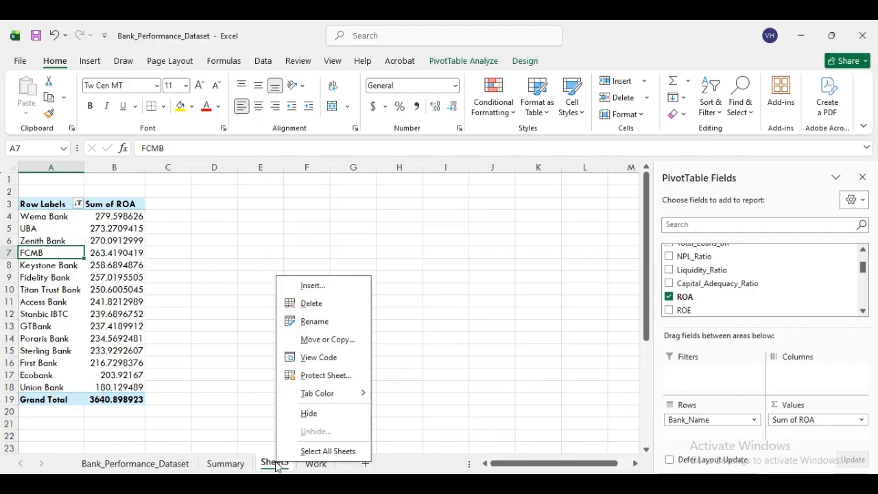
left_click(330, 320)
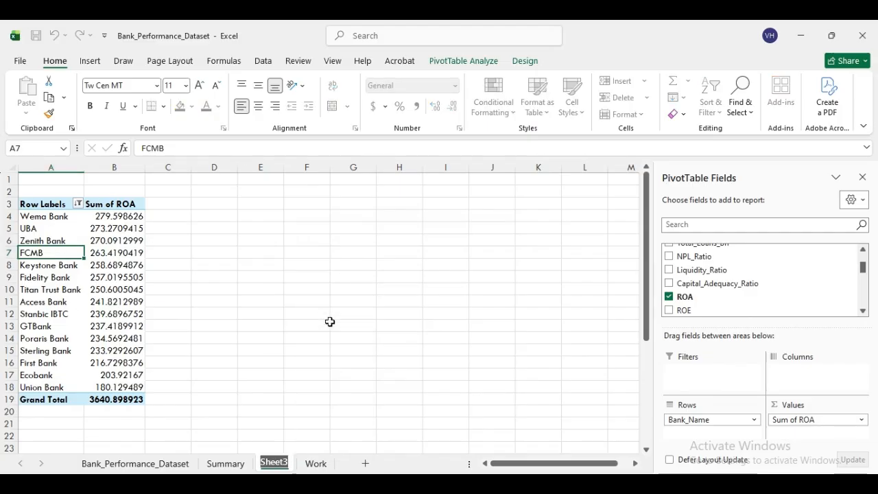
type("R")
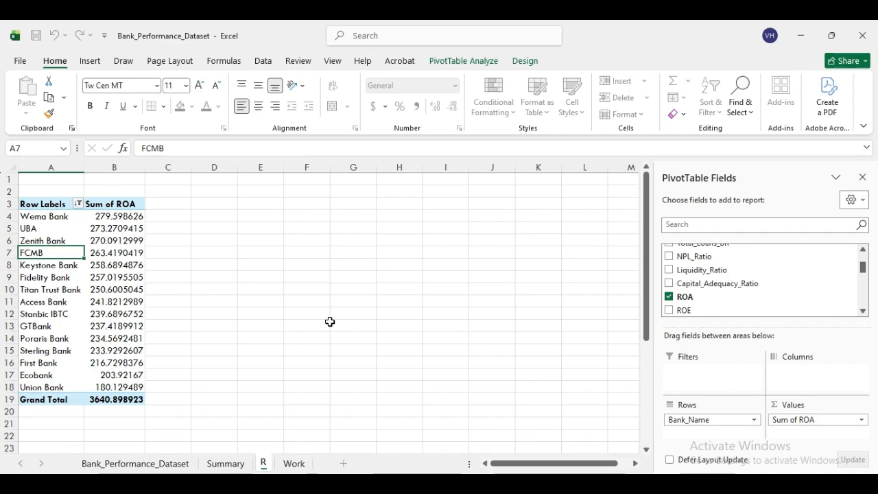
type("OA")
left_click(329, 322)
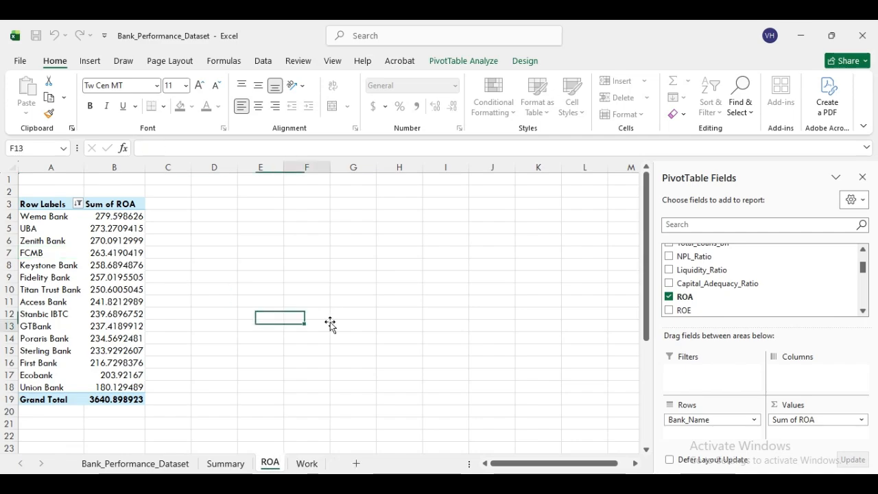
left_click(114, 227)
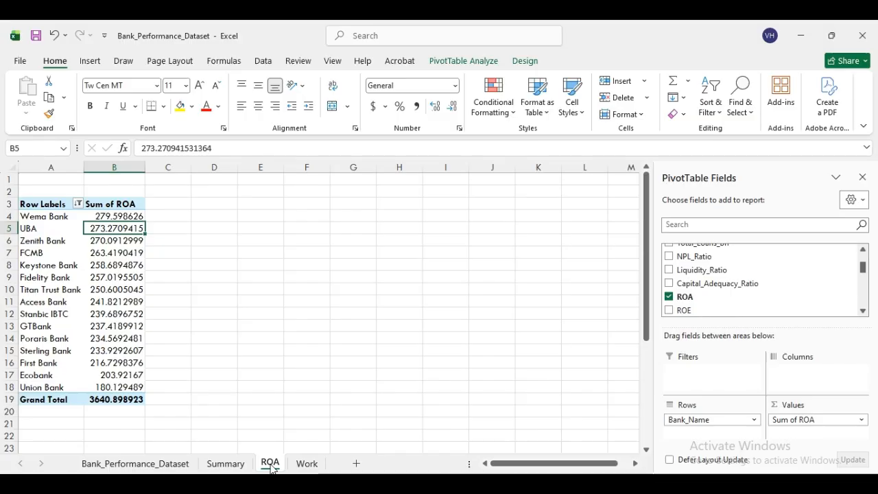
- Duplicate the ROA sheet into ROA (2), ROA (3) and ROA (4), then view ROA (2)
left_click_drag(271, 466, 307, 467)
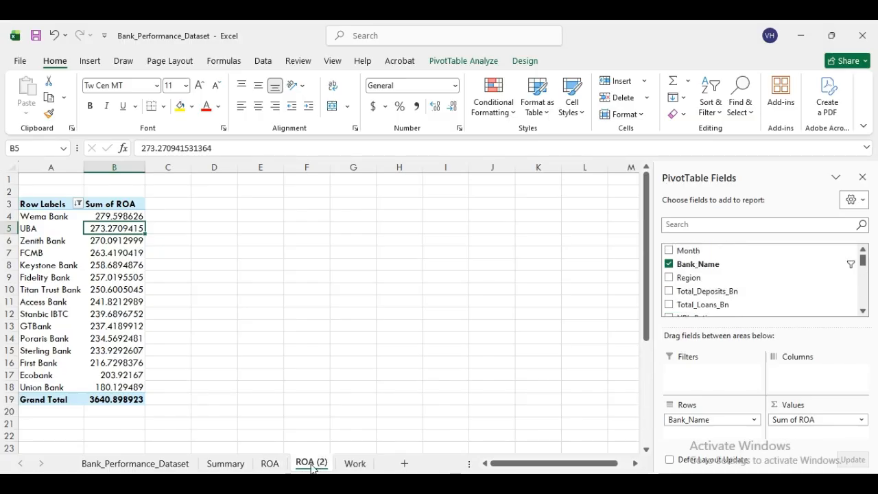
left_click_drag(312, 467, 402, 465)
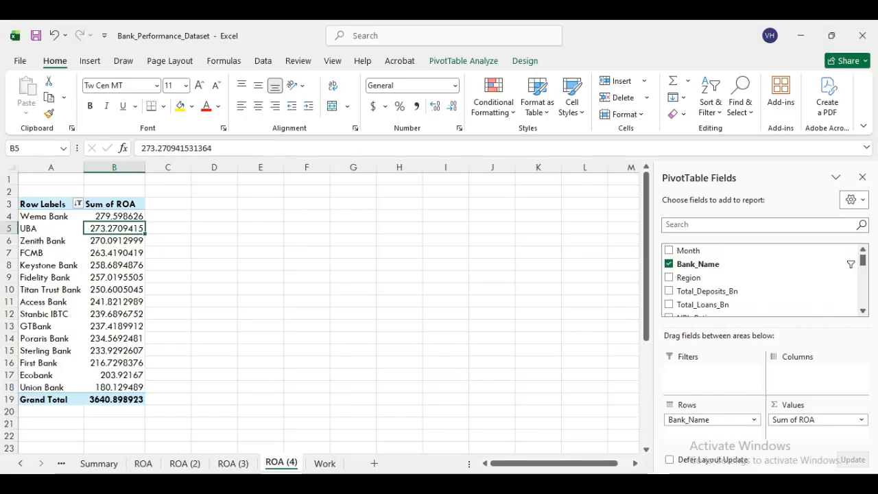
left_click(143, 463)
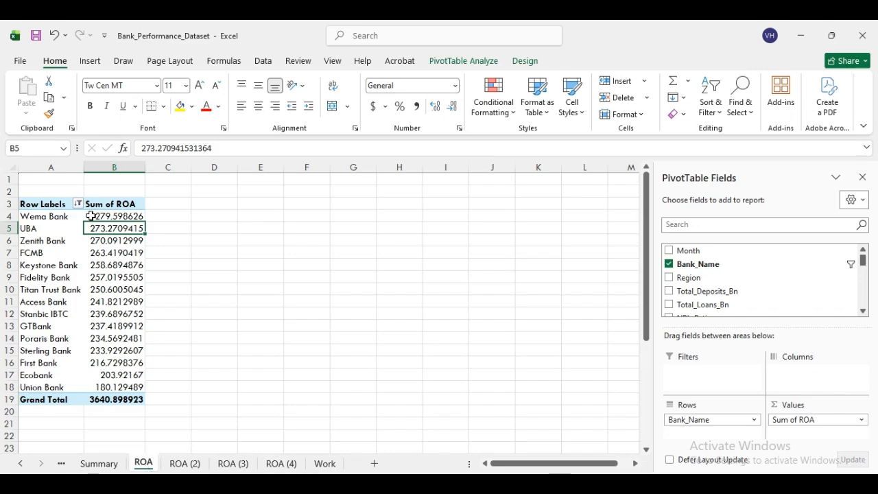
left_click(94, 229)
left_click(184, 465)
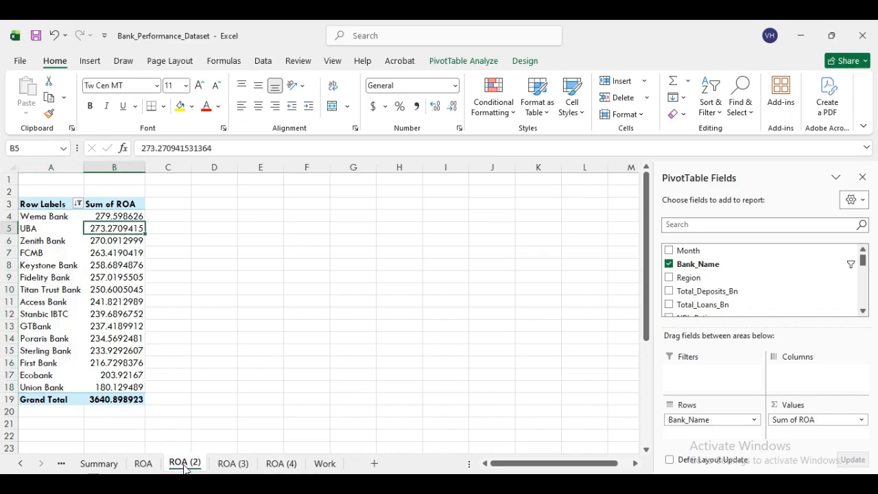
left_click(101, 278)
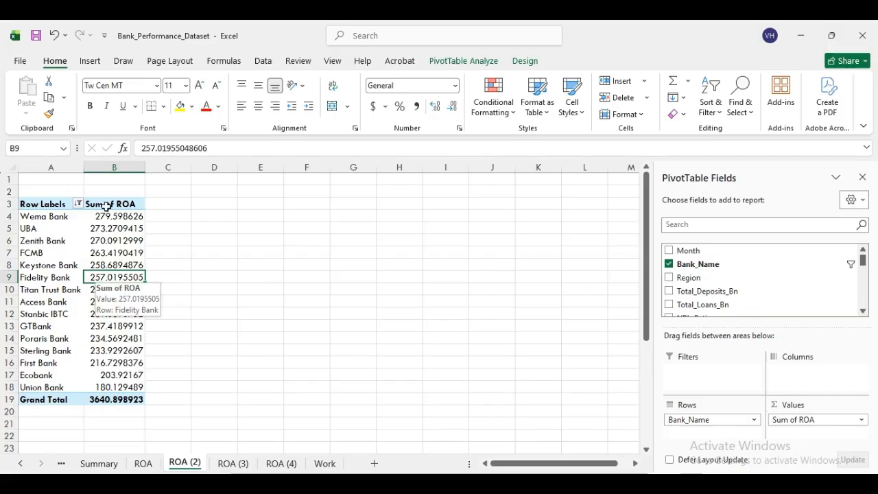
- Replace ROA with ROE as the pivot's summed values on ROA (2)
left_click(863, 312)
left_click(863, 311)
left_click(862, 312)
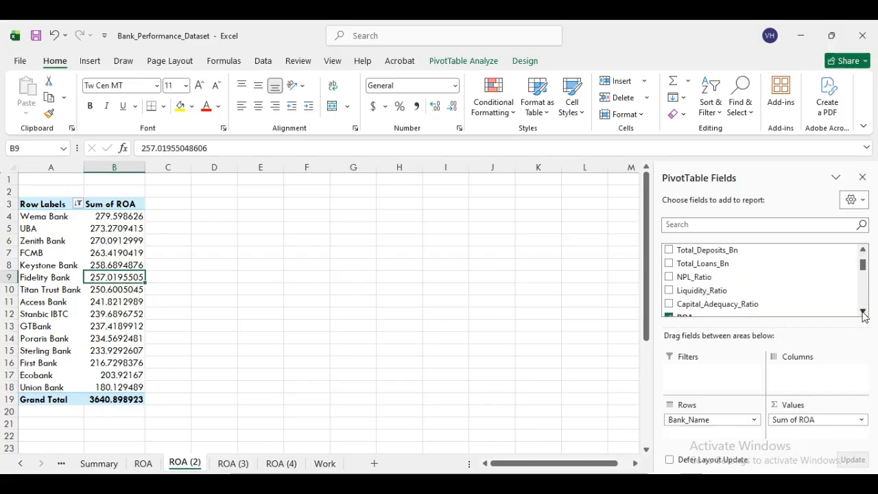
left_click(863, 312)
left_click(862, 312)
left_click(862, 312)
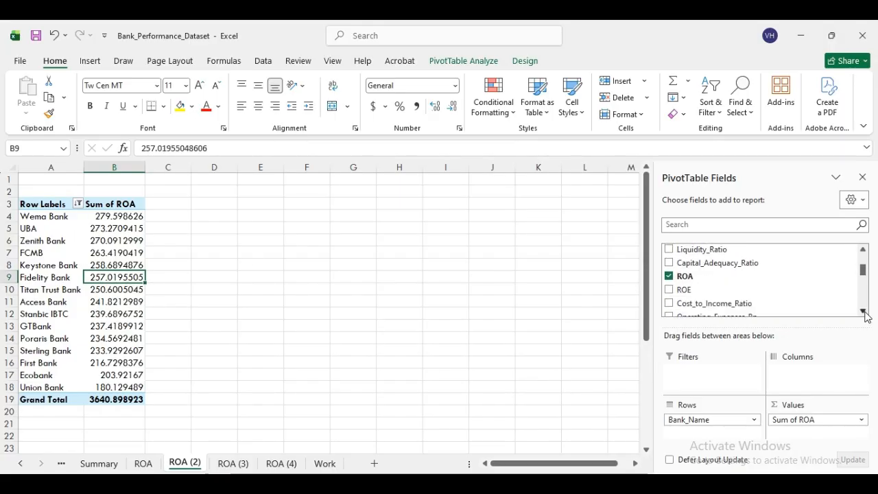
left_click(669, 276)
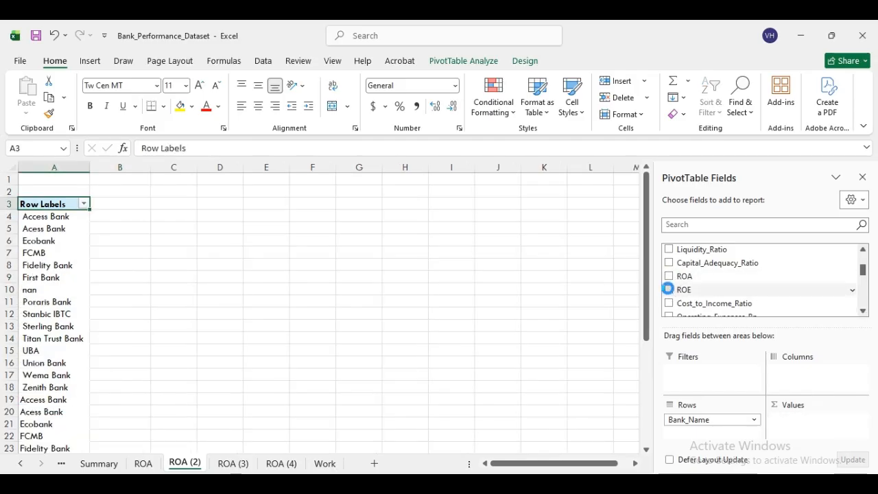
left_click(669, 290)
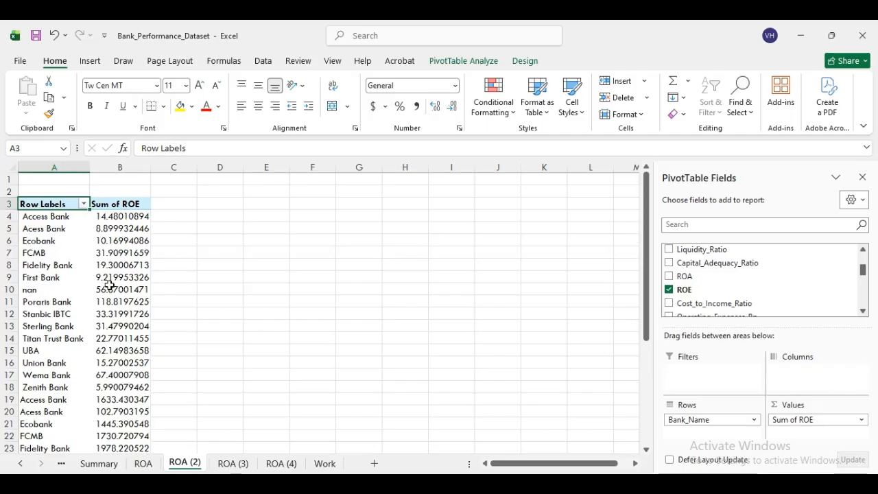
- Keep the top 10 banks by ROE and sort them largest to smallest
right_click(51, 218)
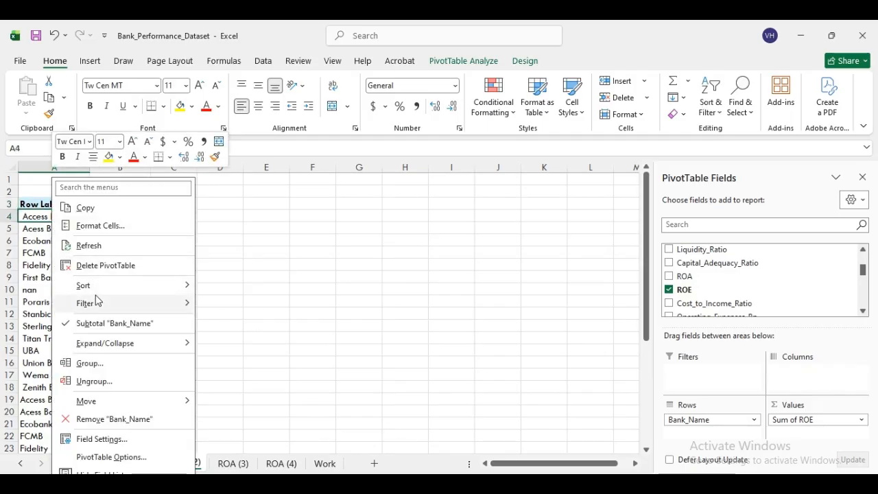
mouse_move(96, 299)
left_click(240, 362)
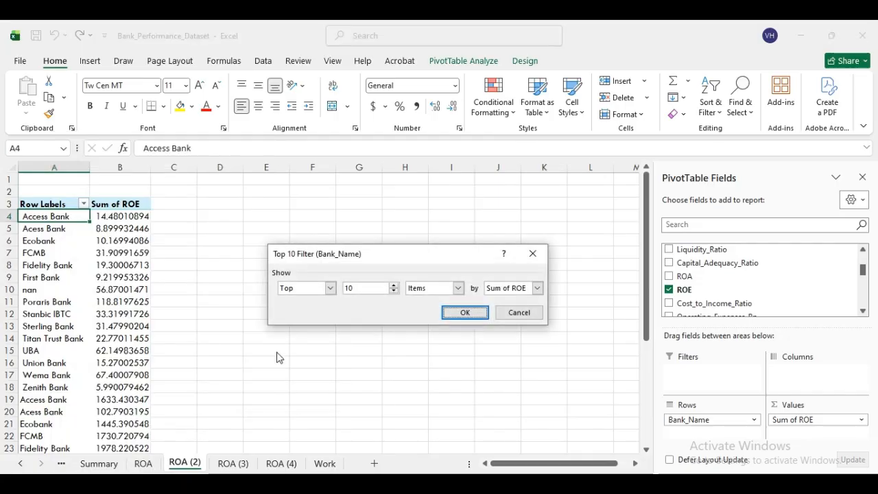
left_click(470, 312)
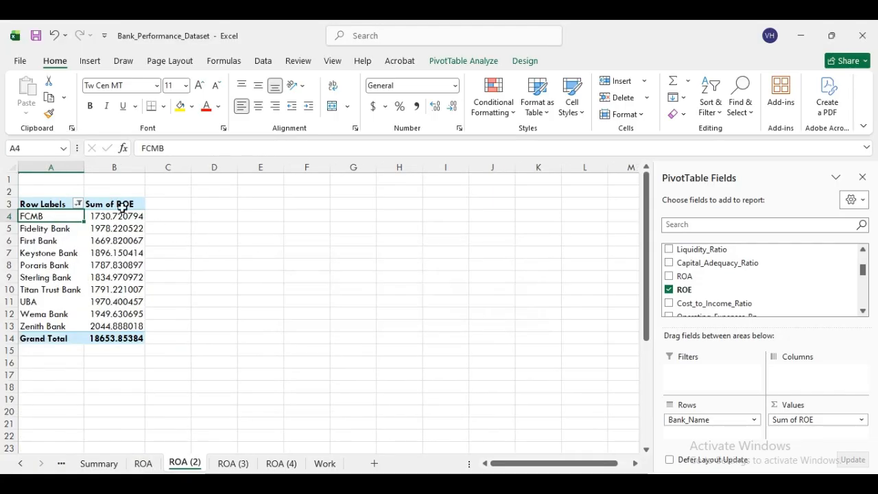
left_click(114, 216)
right_click(115, 216)
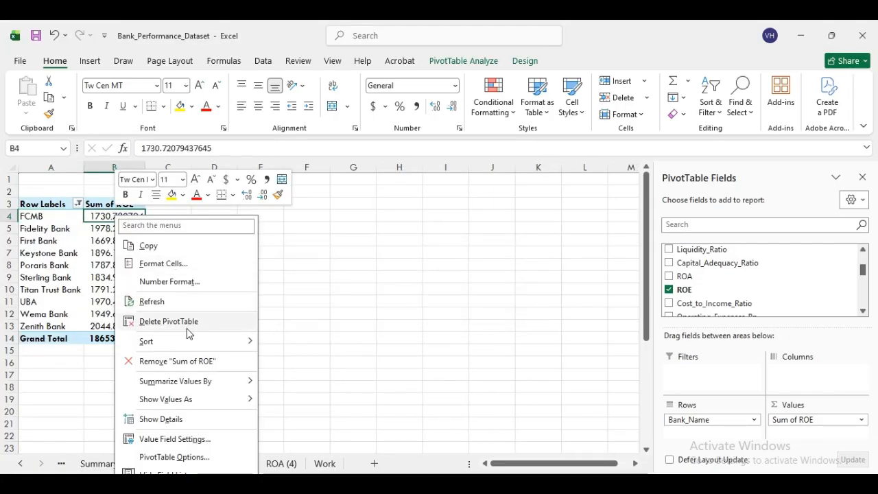
mouse_move(190, 345)
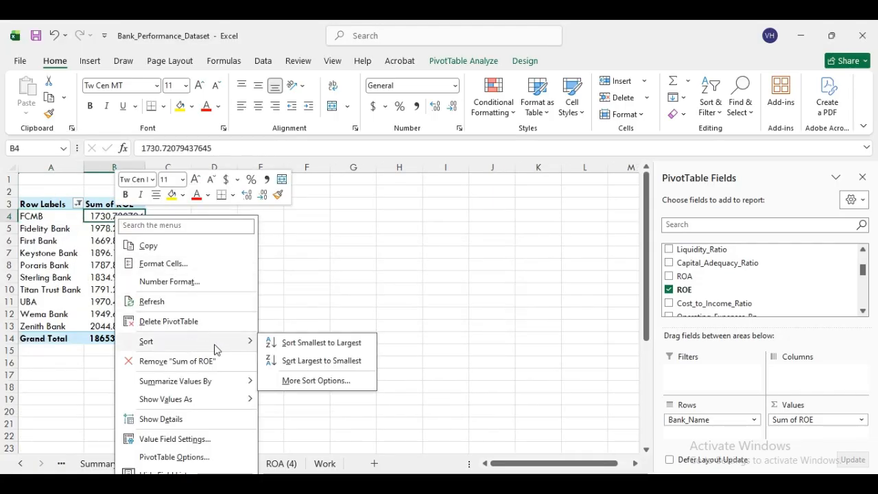
left_click(309, 362)
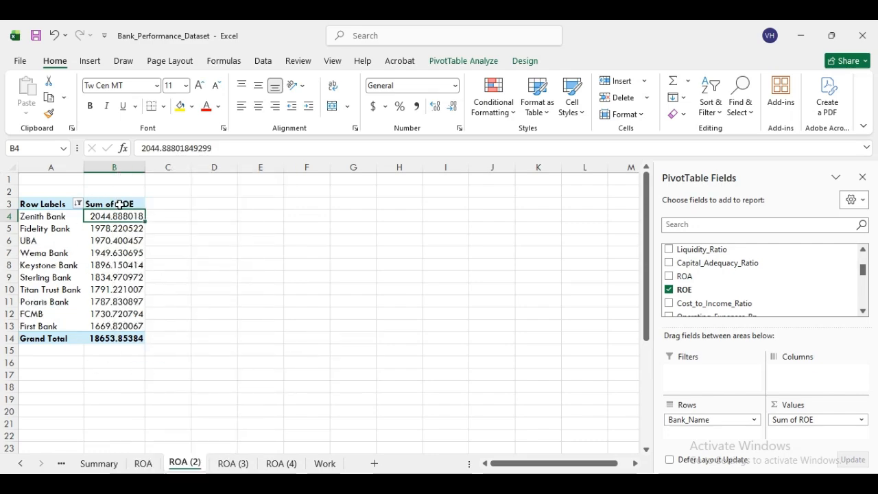
- Rename the ROA (2) sheet to ROE
right_click(192, 466)
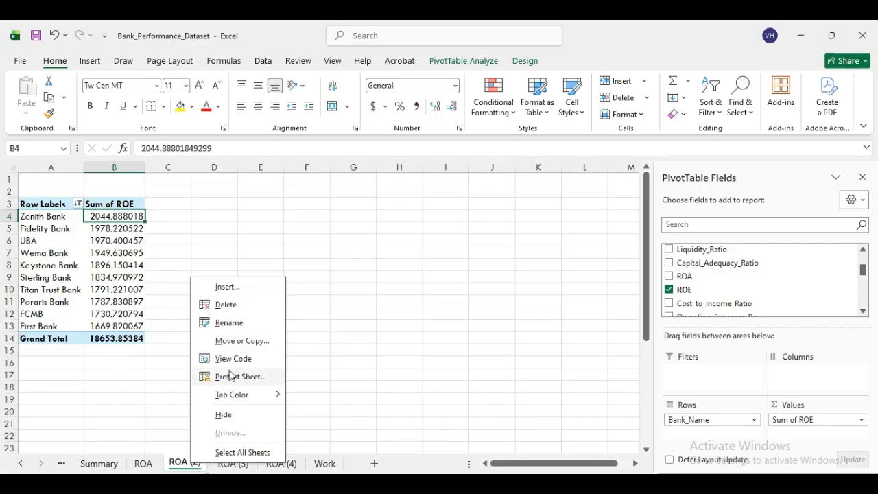
left_click(230, 322)
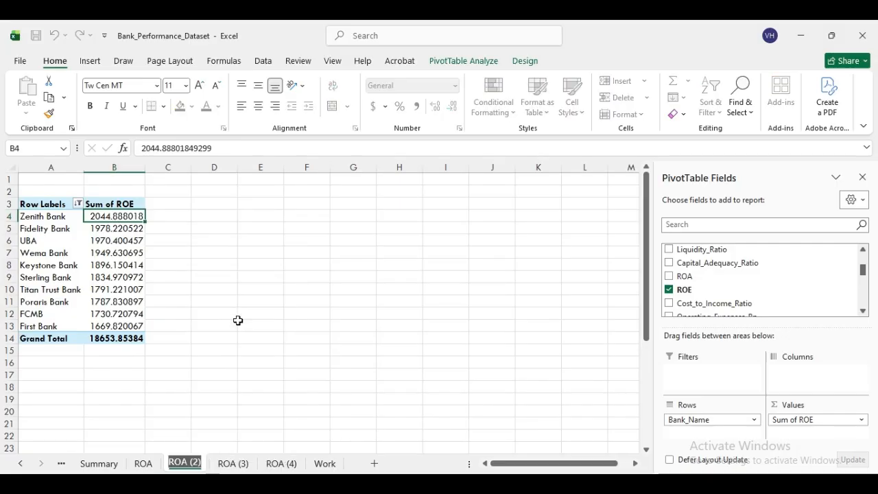
type("ROE")
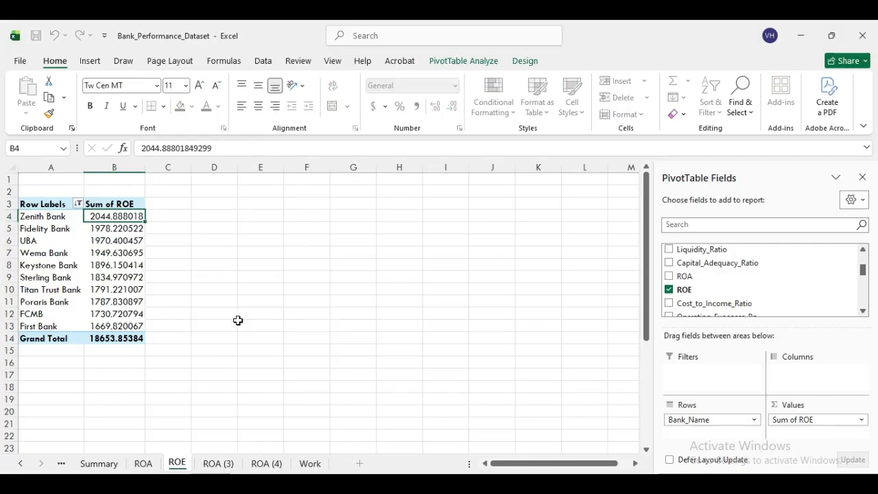
left_click(237, 321)
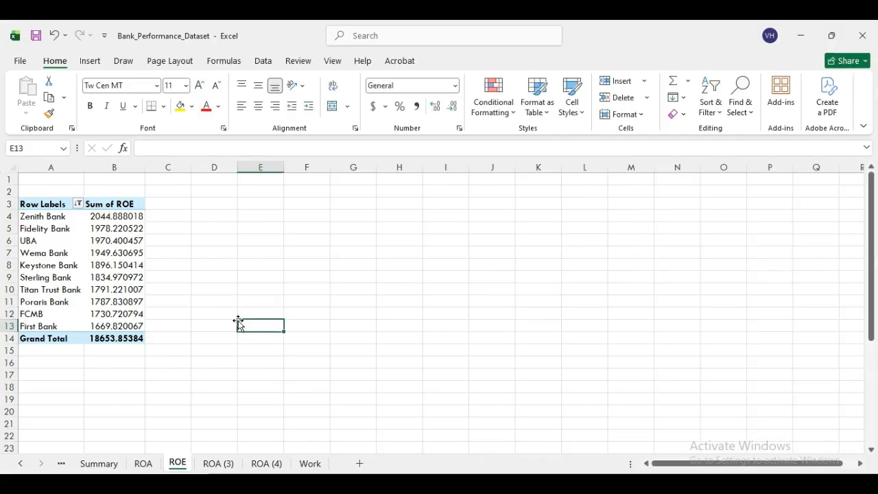
- On ROA (3), replace ROA with NPL_Ratio as the pivot's summed values
left_click(218, 463)
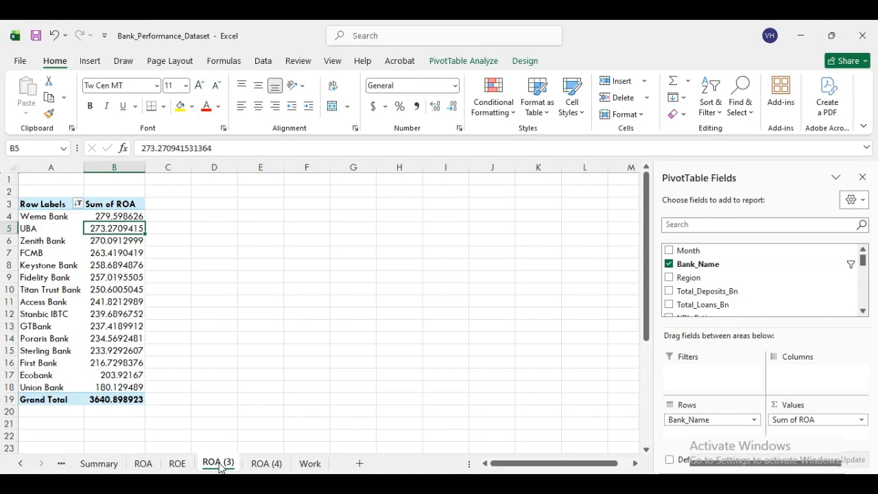
left_click(864, 312)
left_click(864, 311)
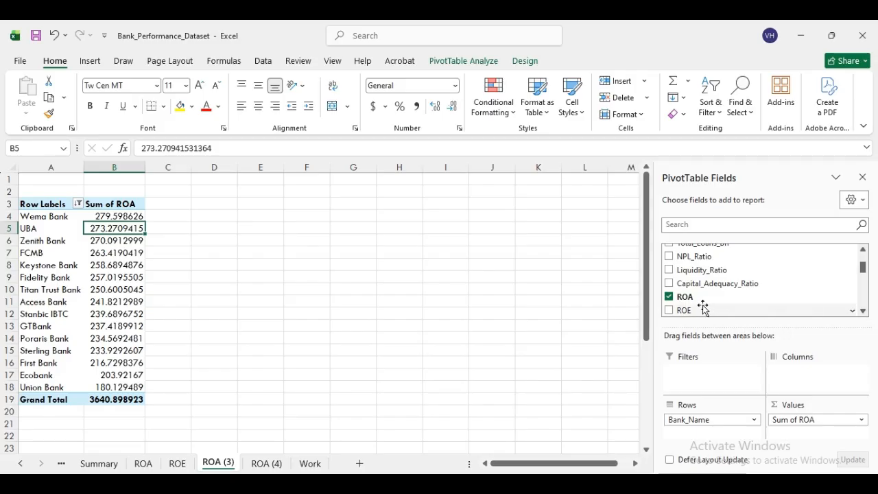
left_click(668, 296)
left_click(863, 312)
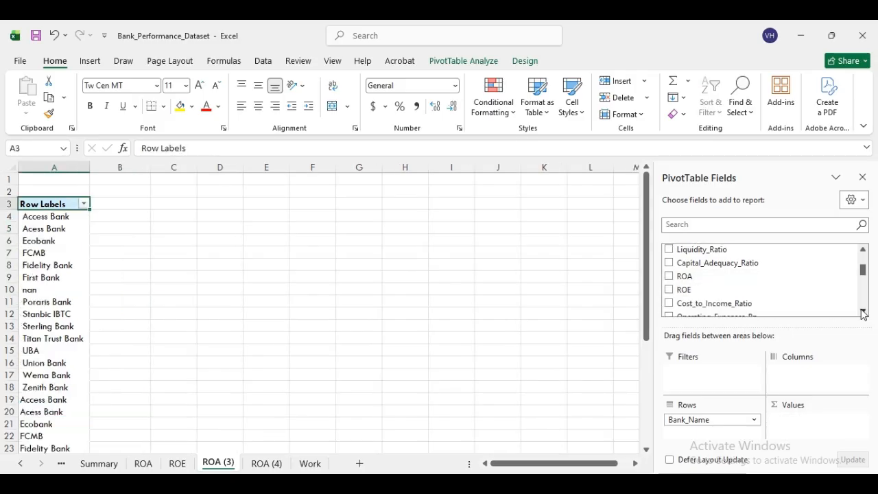
left_click(862, 312)
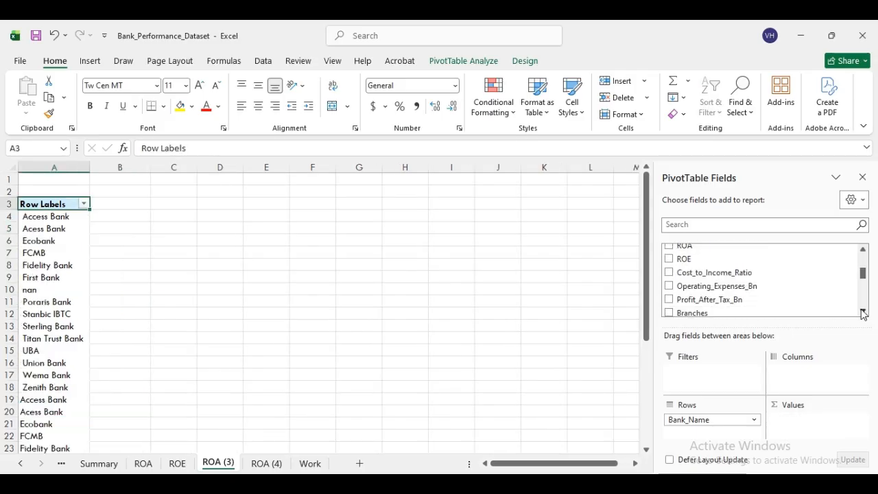
left_click(863, 250)
left_click(863, 250)
left_click(863, 250)
left_click(863, 250)
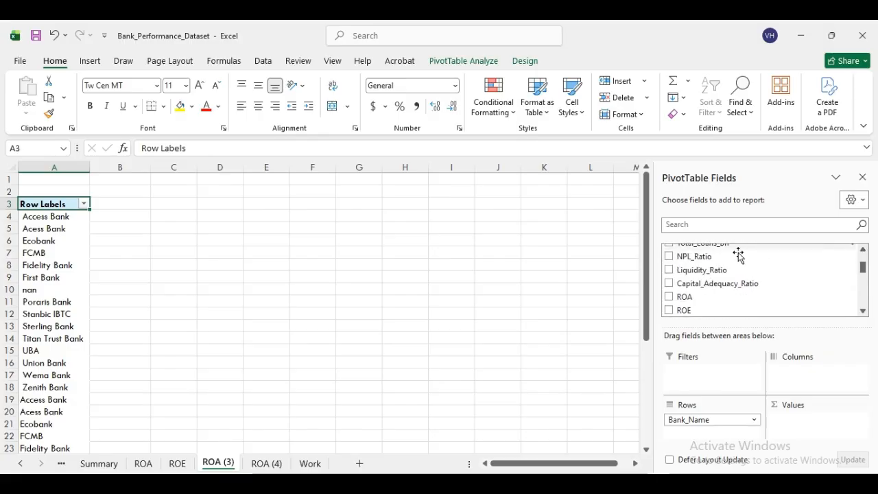
left_click(669, 255)
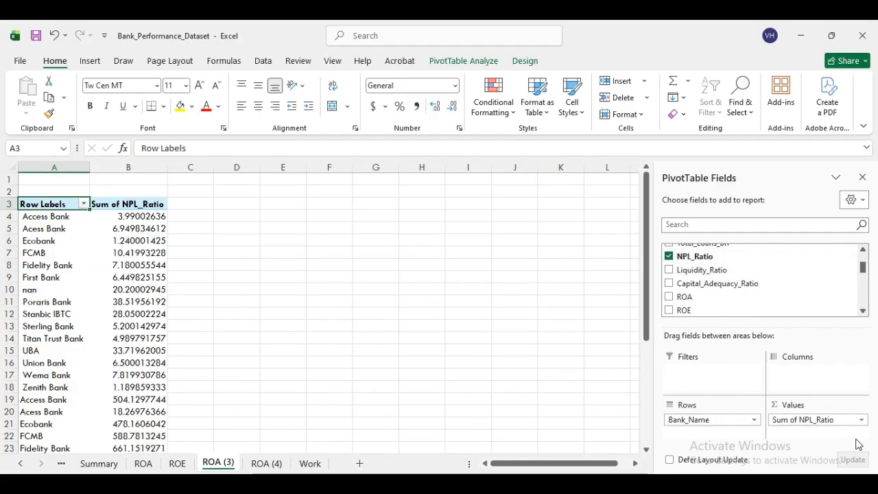
- Keep the top 10 banks by NPL_Ratio and sort them largest to smallest
left_click(55, 219)
right_click(56, 210)
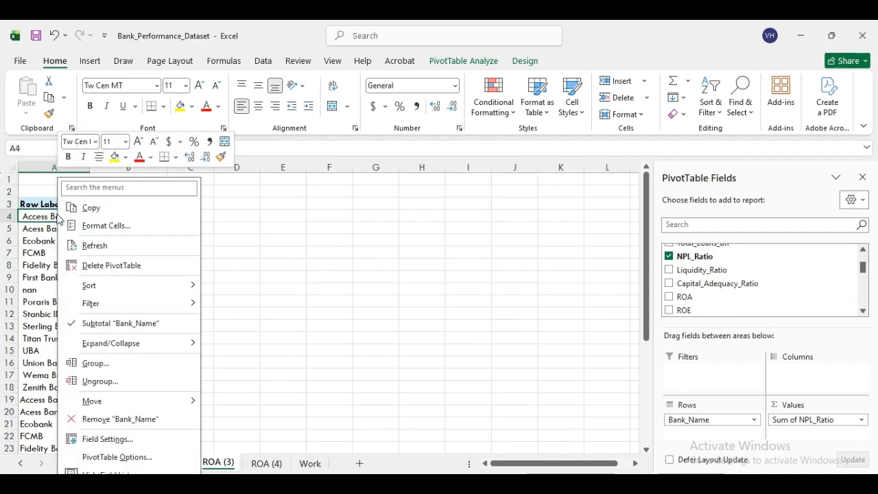
left_click(35, 220)
right_click(45, 216)
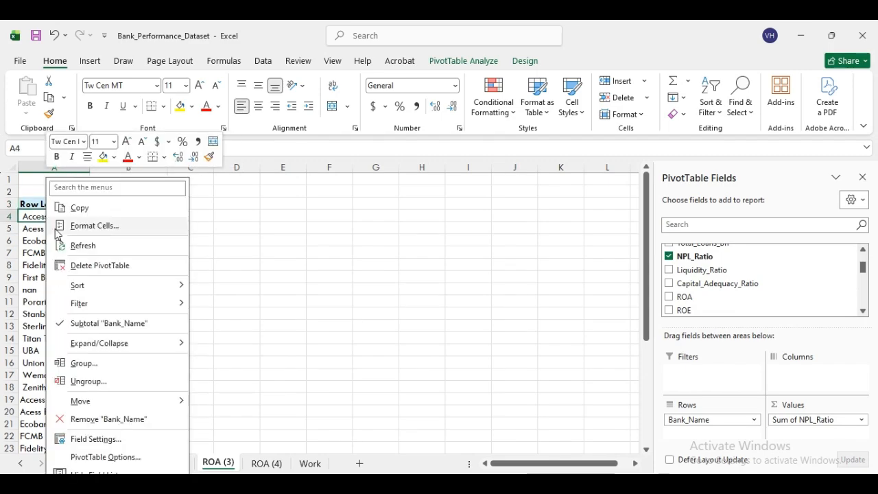
mouse_move(133, 408)
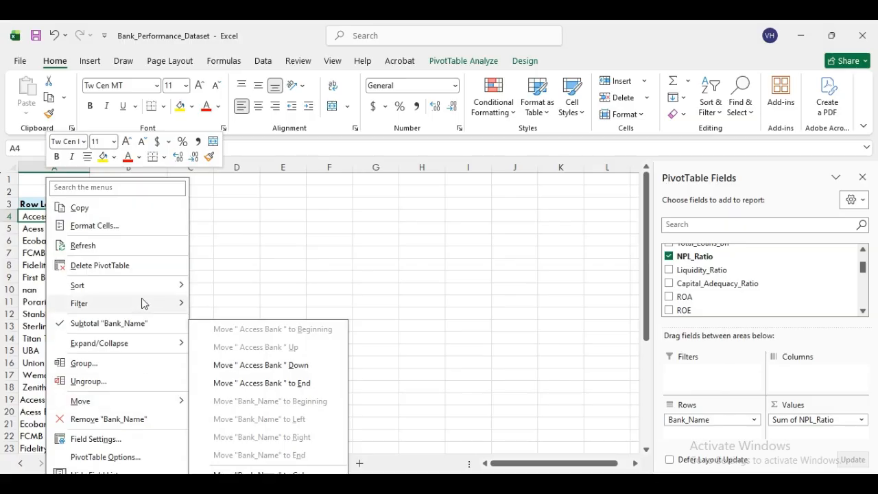
mouse_move(157, 287)
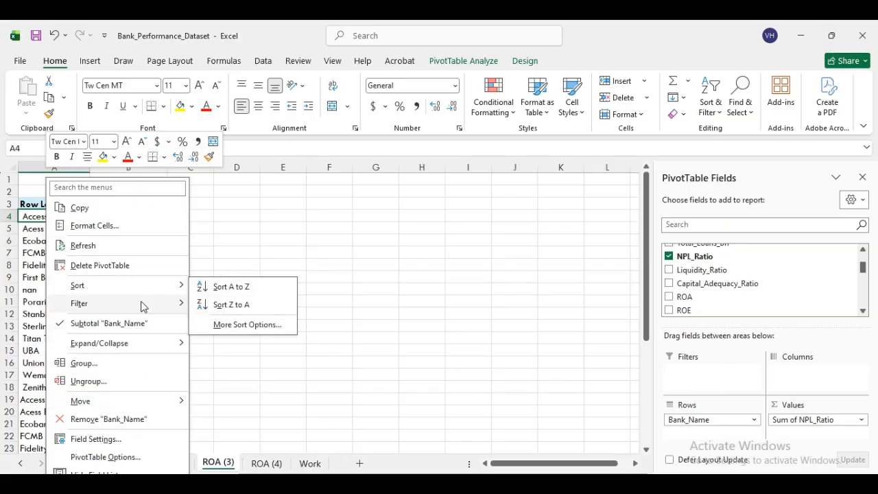
mouse_move(141, 307)
left_click(227, 367)
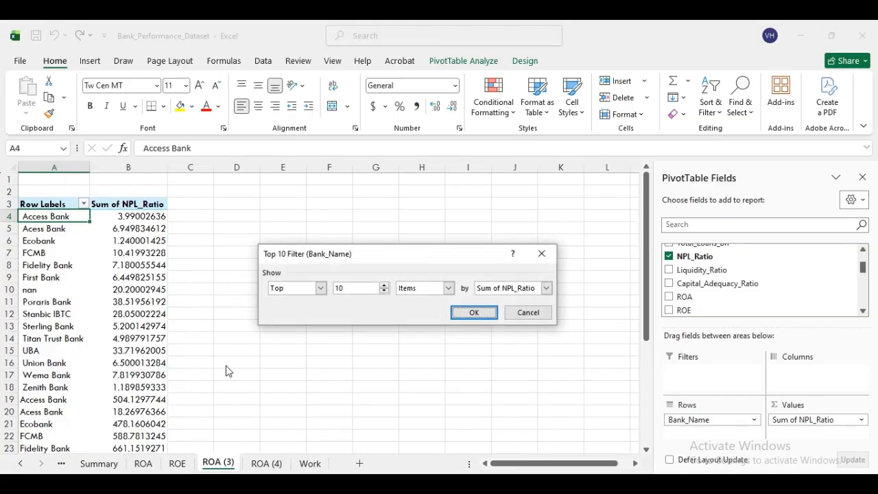
left_click(471, 313)
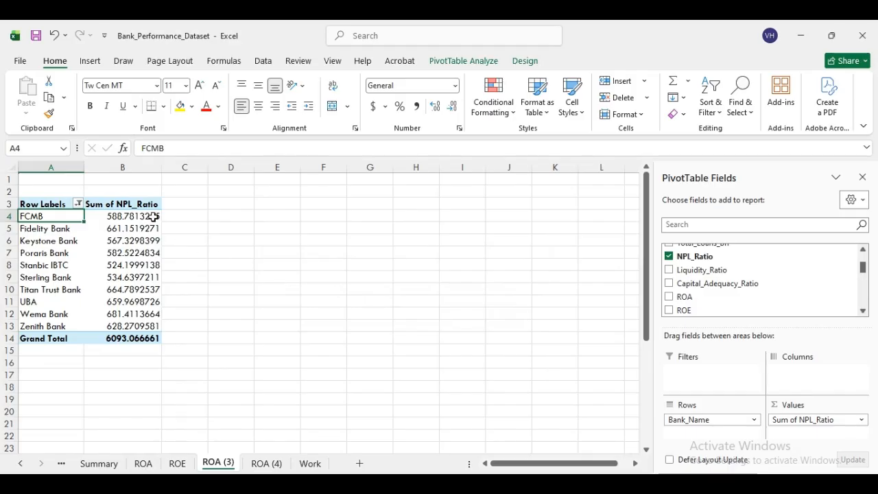
left_click(141, 216)
right_click(139, 218)
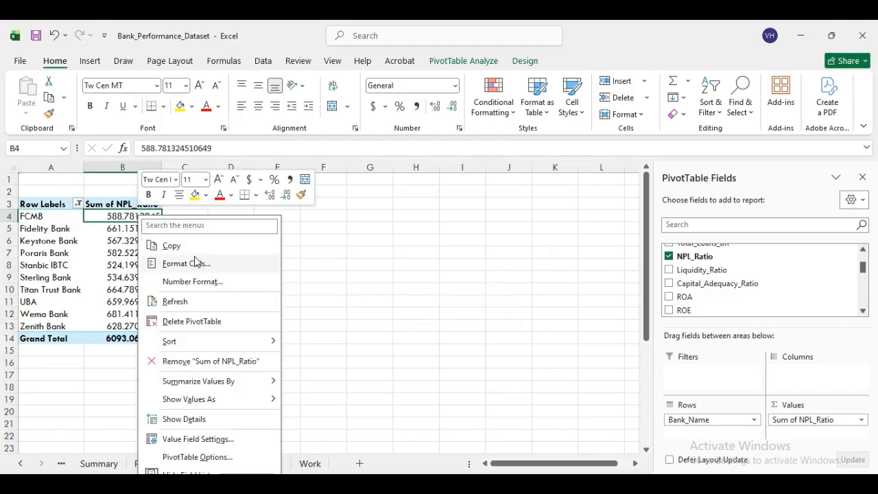
mouse_move(205, 341)
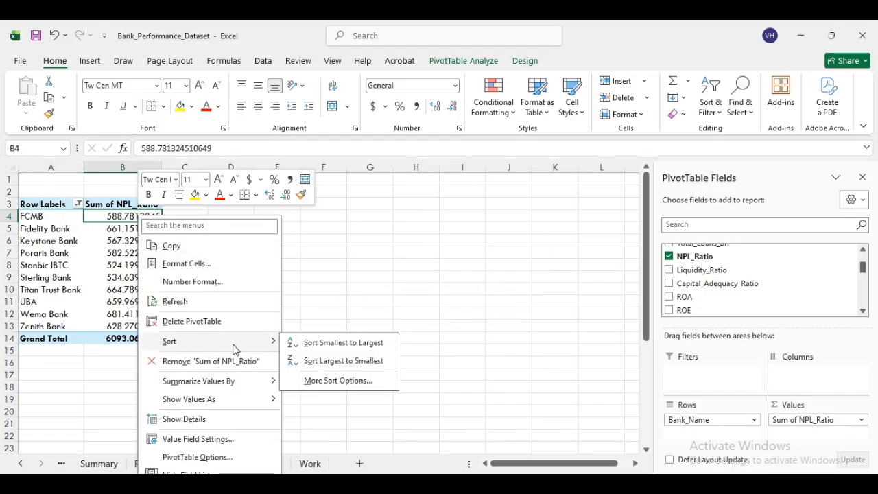
left_click(344, 362)
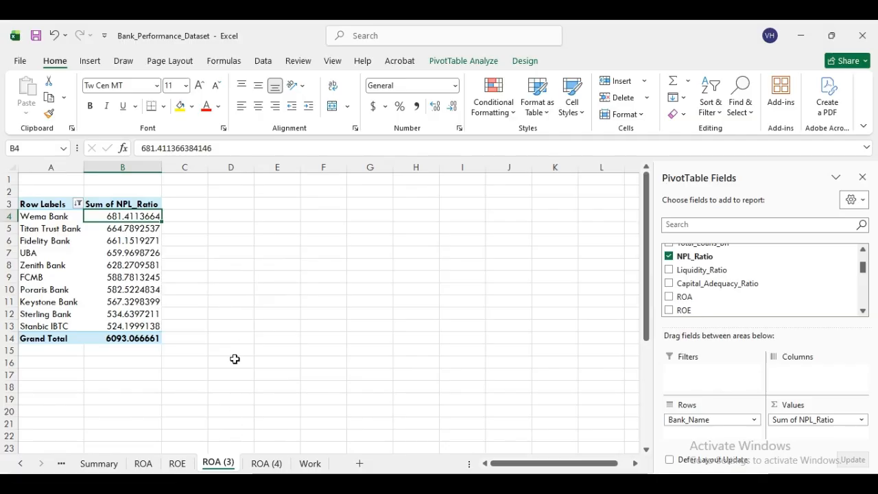
- Rename the ROA (3) sheet to NPL
right_click(218, 465)
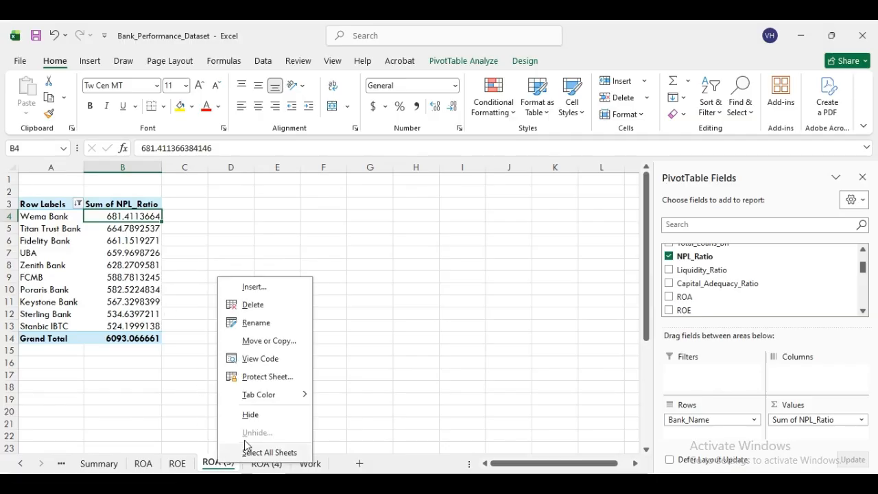
left_click(256, 323)
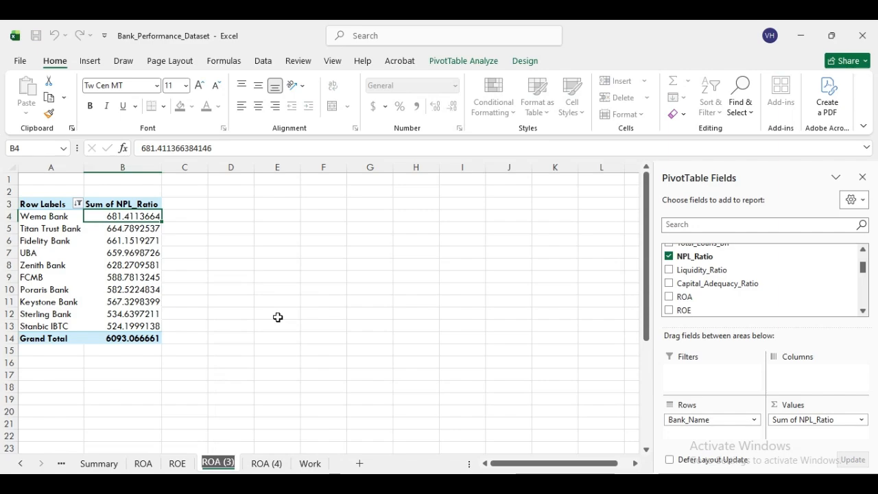
type("NPL")
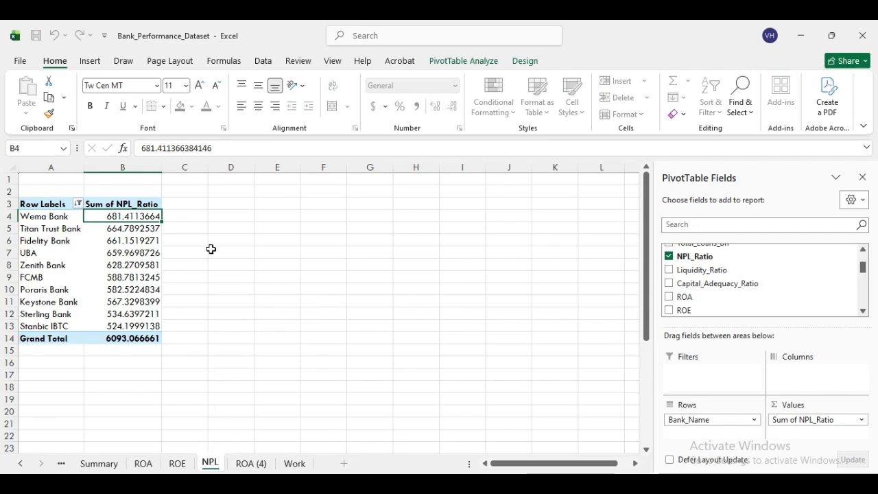
left_click(265, 280)
left_click(71, 230)
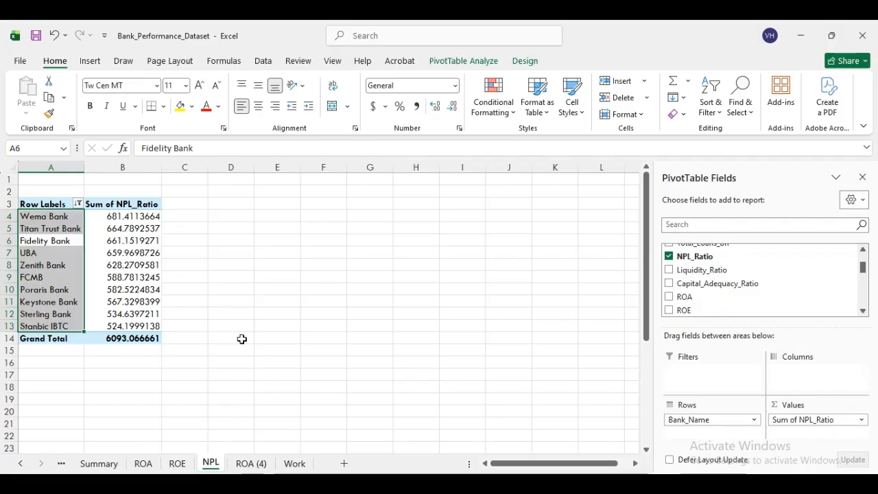
left_click(201, 287)
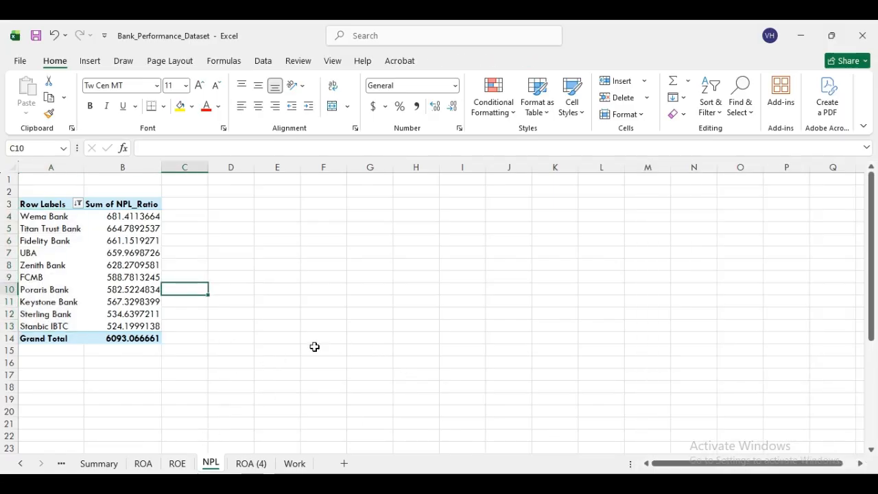
- On the ROA (4) sheet, replace ROA with Liquidity_Ratio in the pivot's values
left_click(249, 464)
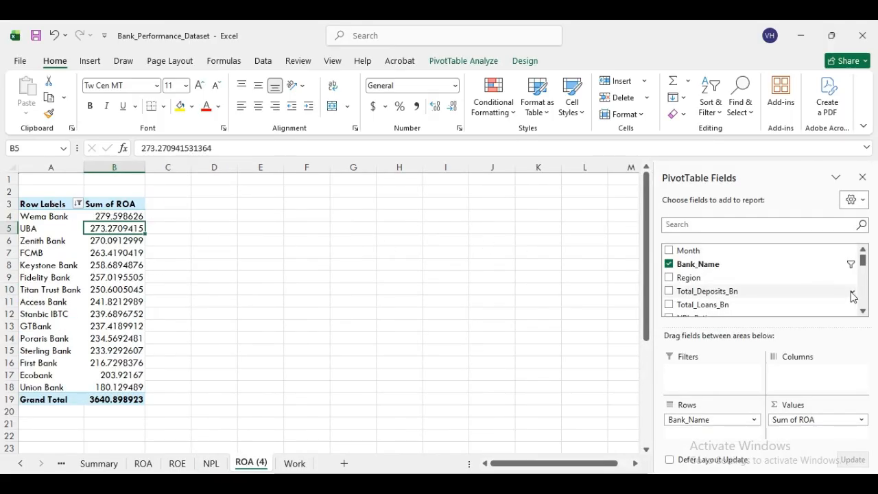
left_click(863, 312)
left_click(863, 311)
left_click(862, 311)
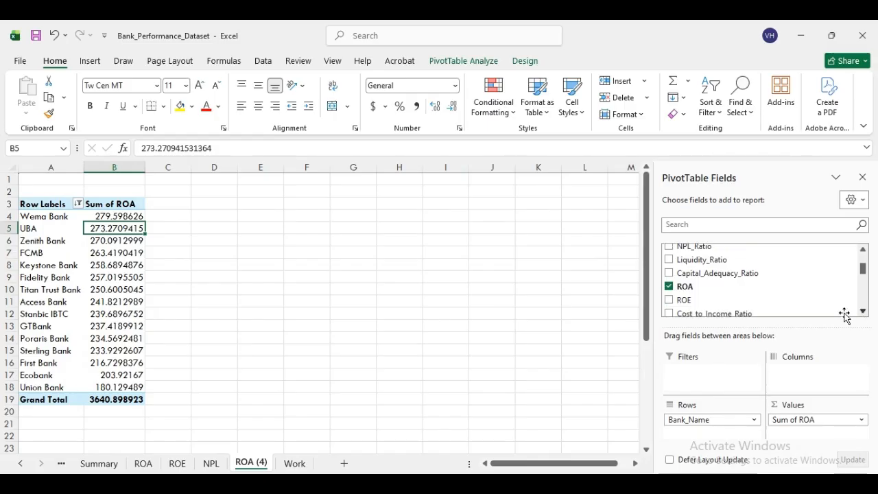
left_click(668, 287)
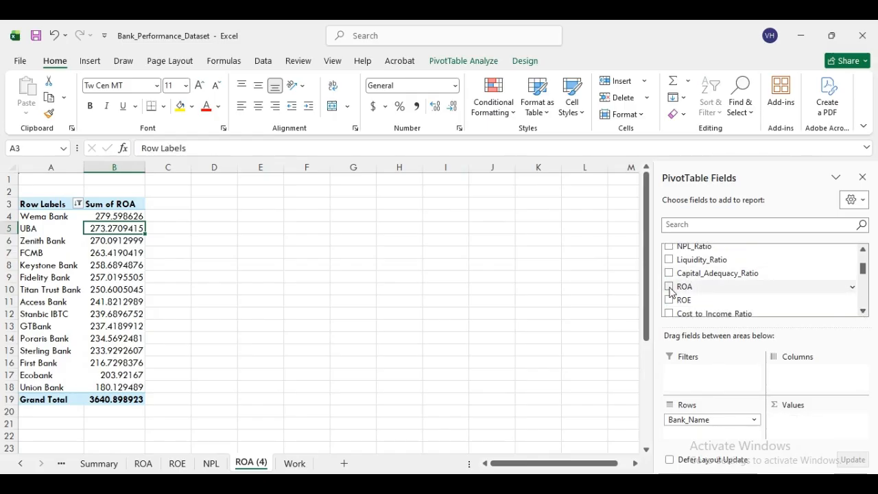
left_click(863, 251)
left_click(863, 251)
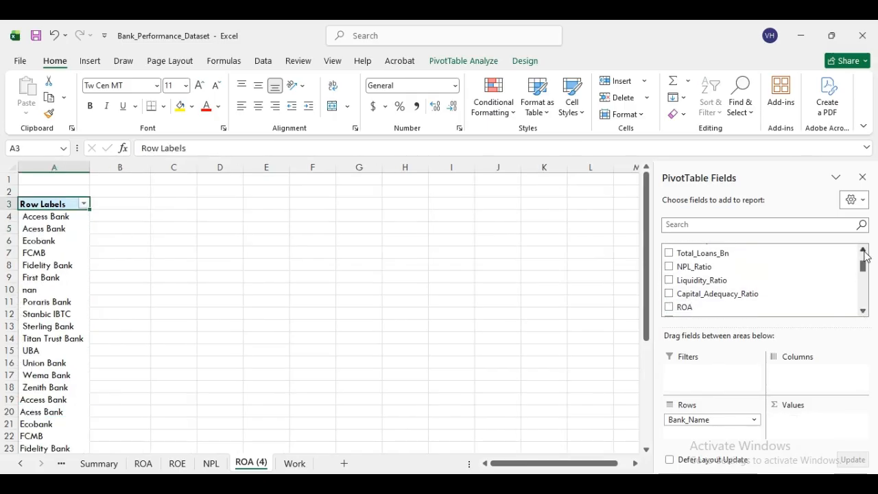
left_click(669, 280)
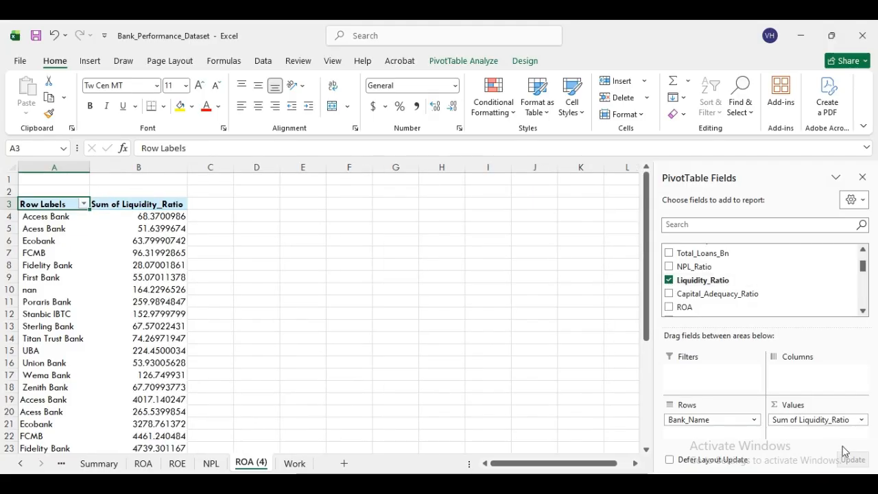
- Filter the bank names to the Top 10 banks
left_click(52, 217)
right_click(52, 217)
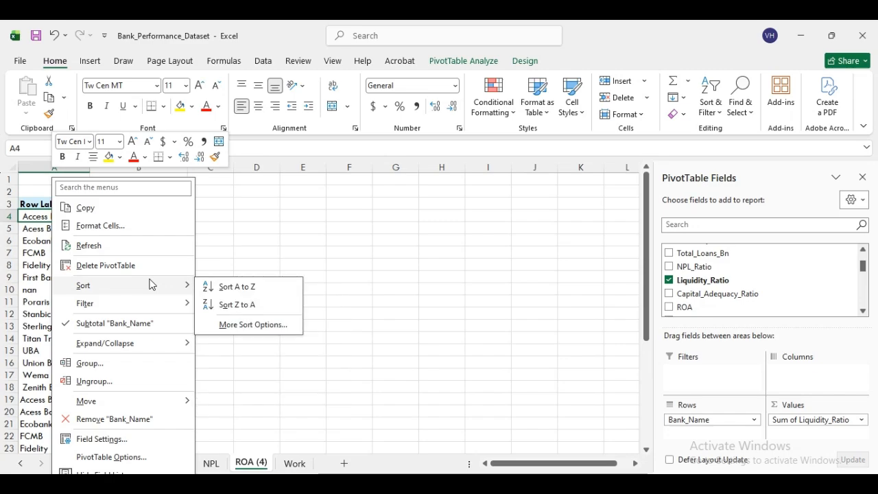
mouse_move(150, 302)
left_click(240, 362)
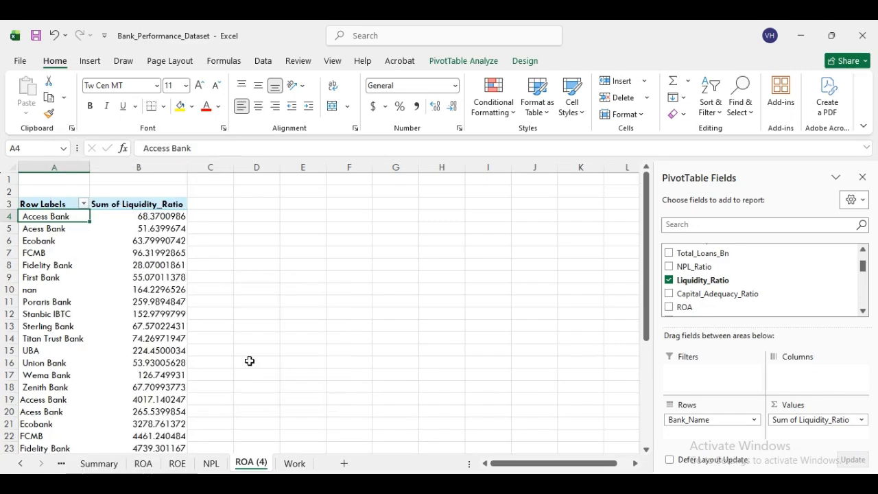
left_click(492, 317)
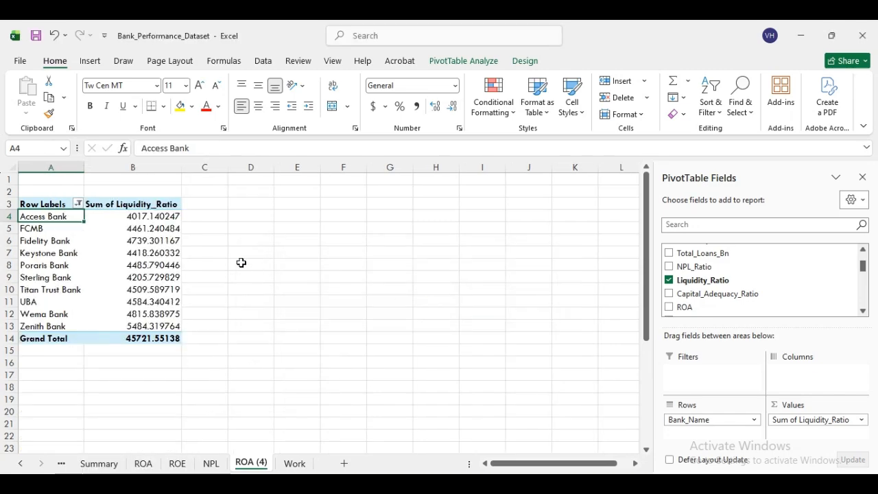
- Sort the banks by Liquidity_Ratio from largest to smallest
left_click(166, 216)
right_click(166, 216)
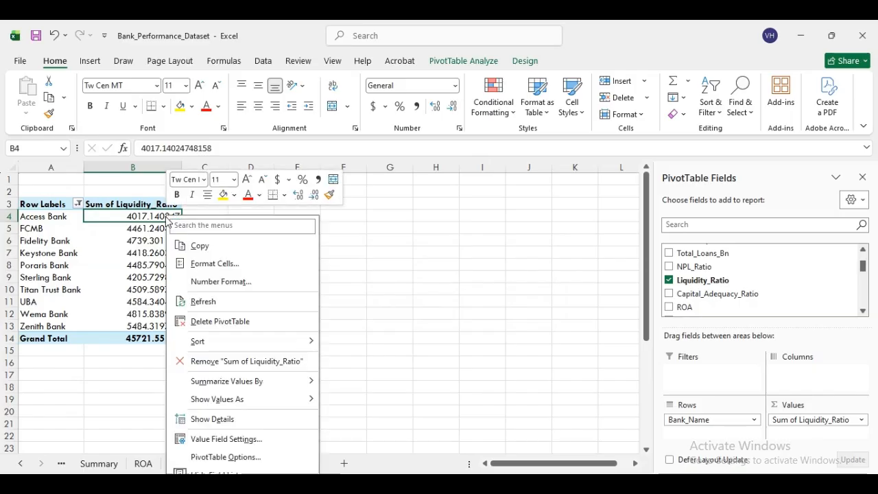
mouse_move(251, 346)
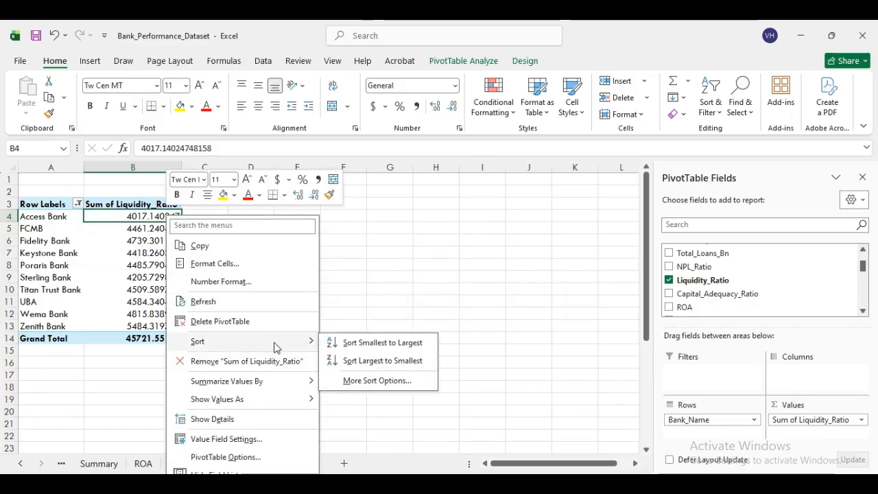
left_click(375, 361)
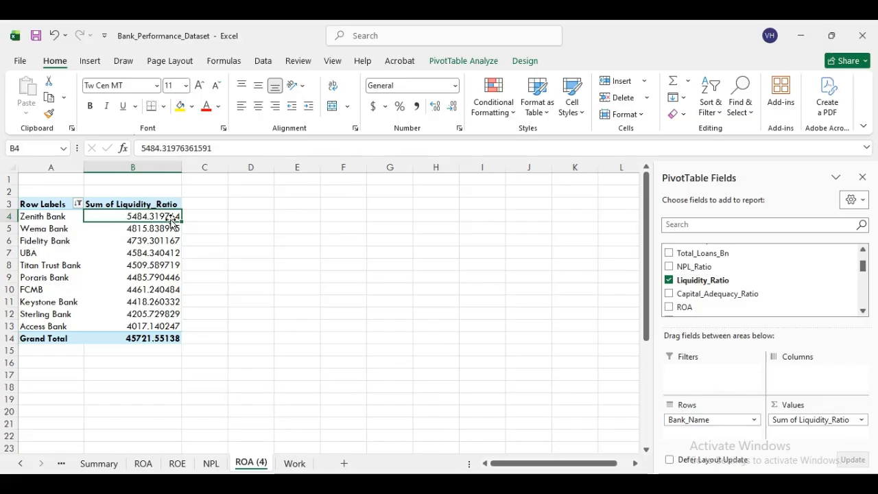
left_click(211, 464)
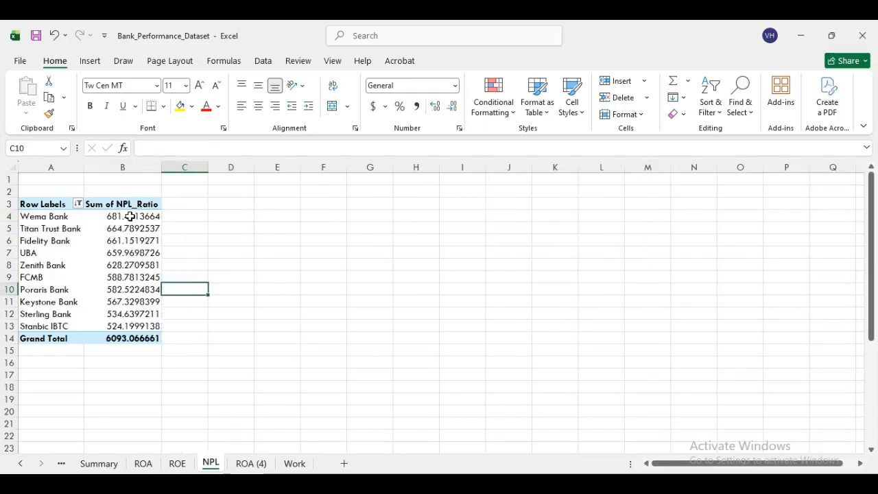
left_click(177, 465)
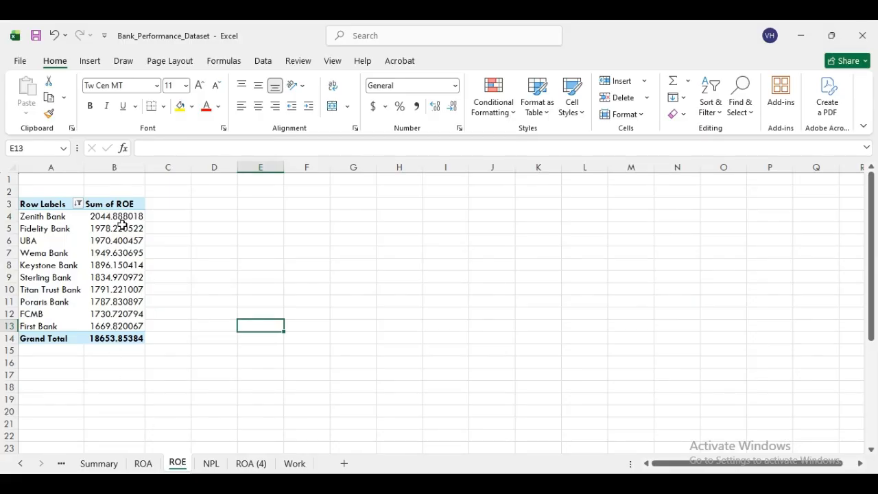
left_click(143, 464)
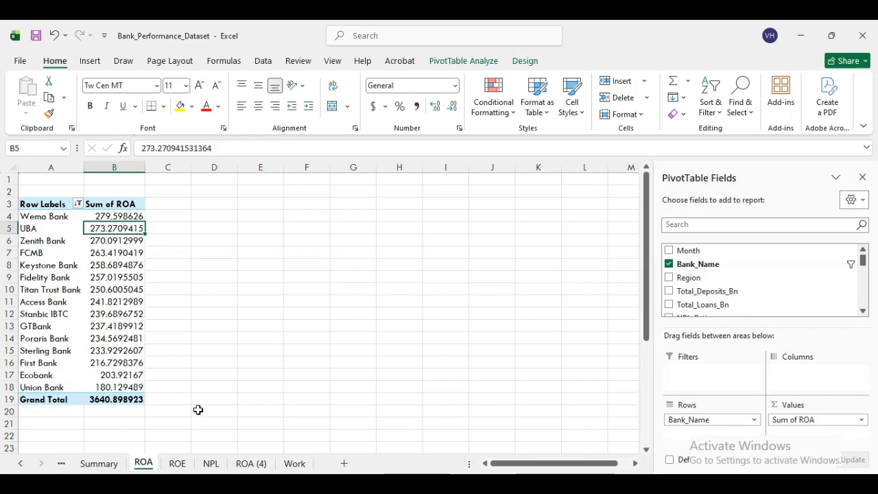
left_click(253, 467)
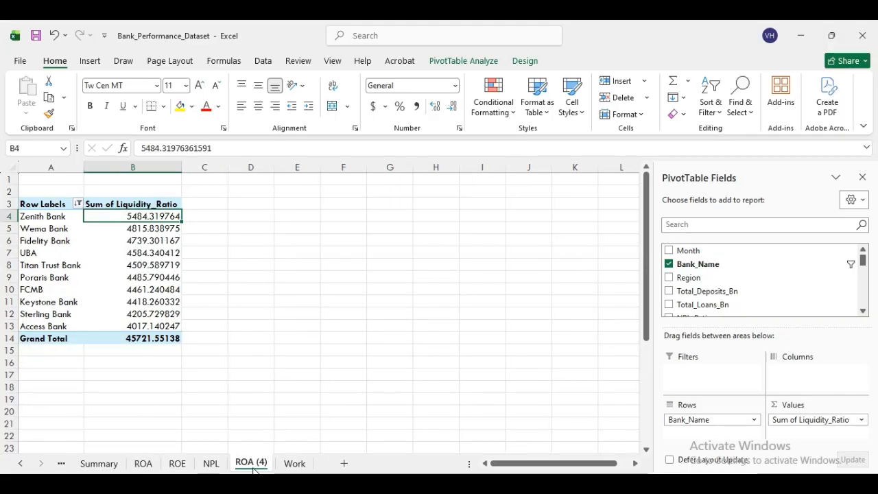
- Rename the ROA (4) sheet tab to LR
right_click(253, 467)
left_click(312, 323)
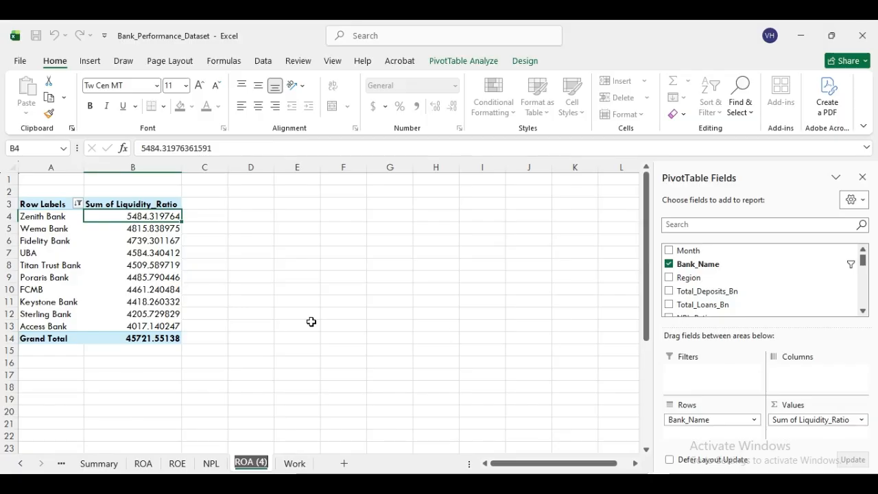
type("N")
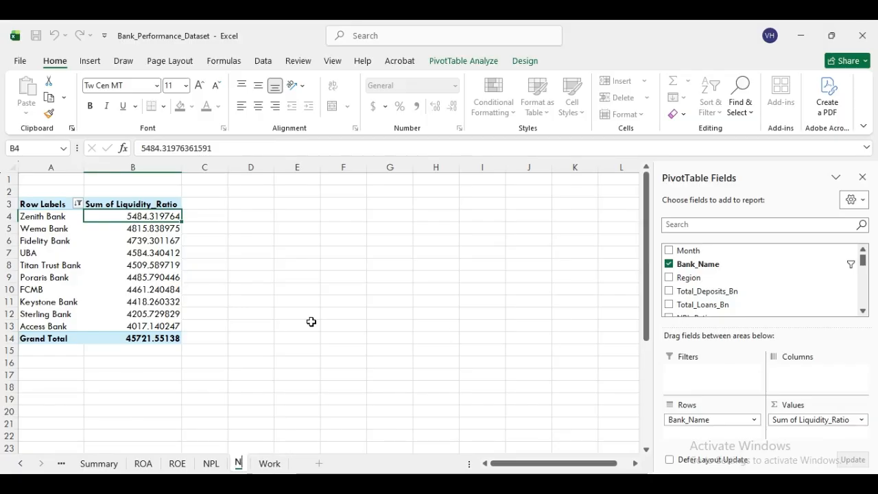
key("BackSpace")
type("LR")
left_click(311, 322)
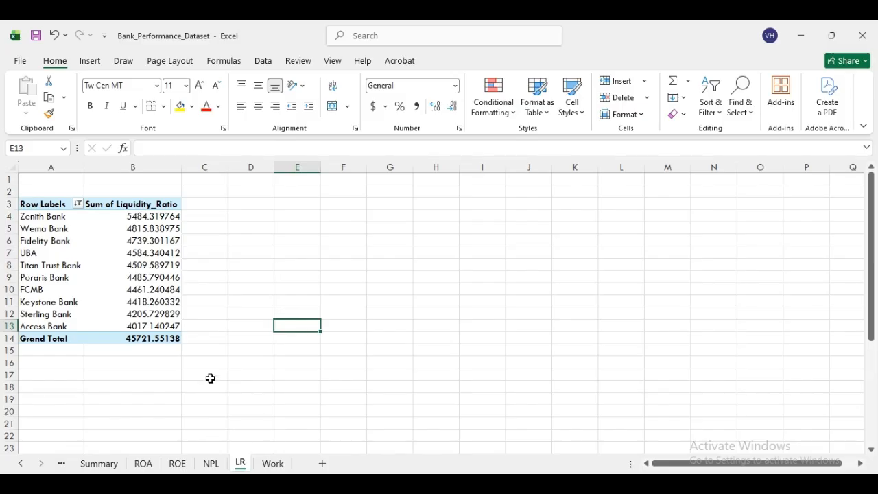
- Check the ROA, ROE, NPL and LR sheets, then select a value in the LR pivot
left_click(144, 464)
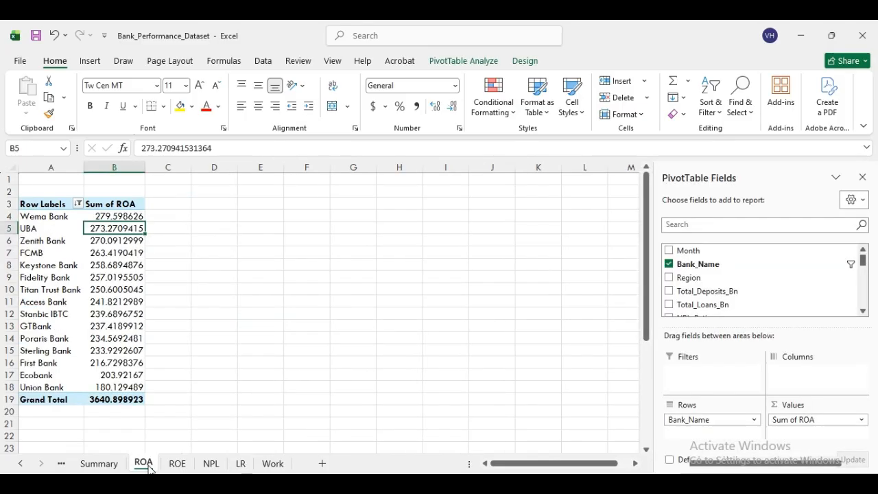
left_click(176, 466)
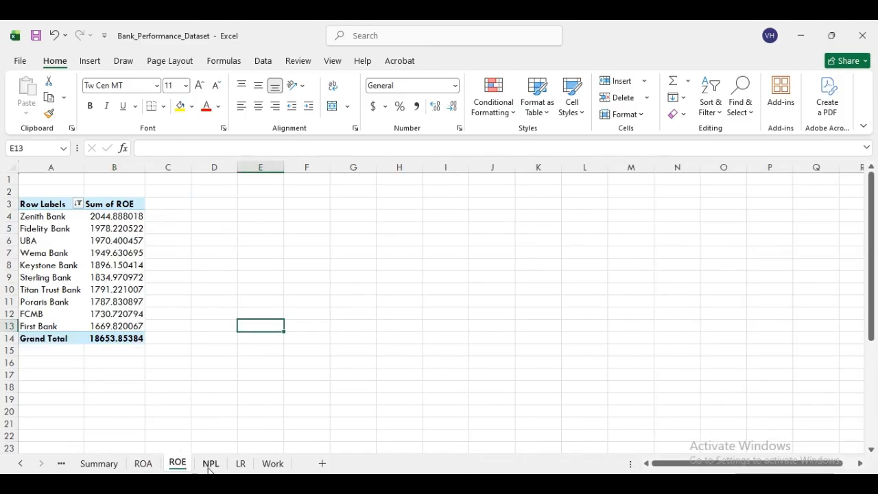
left_click(209, 466)
left_click(241, 465)
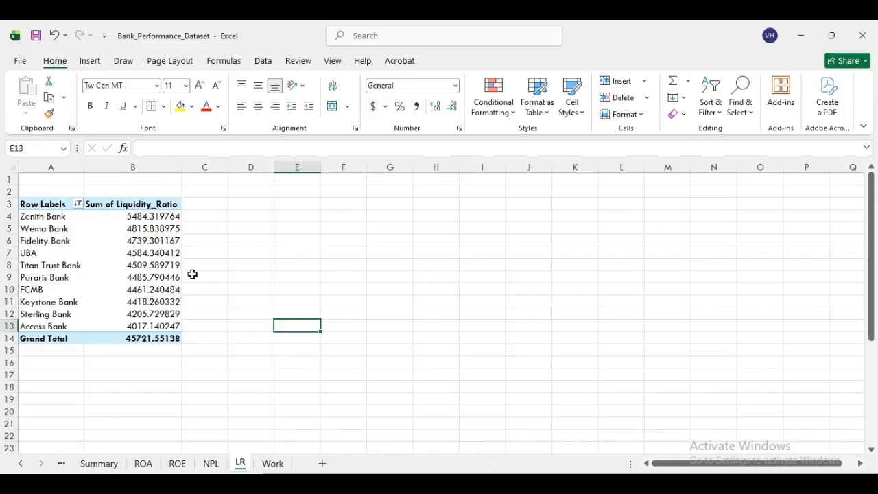
left_click(142, 273)
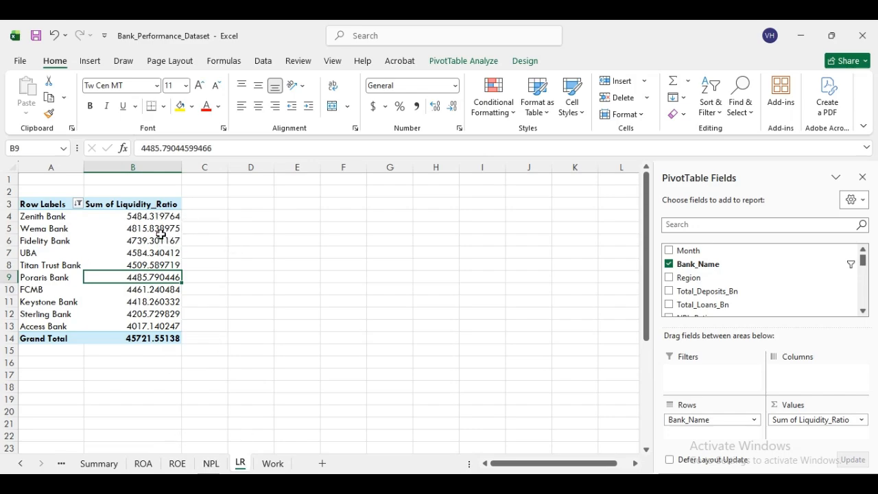
- Set the Liquidity_Ratio value field to summarize by Average
left_click(859, 421)
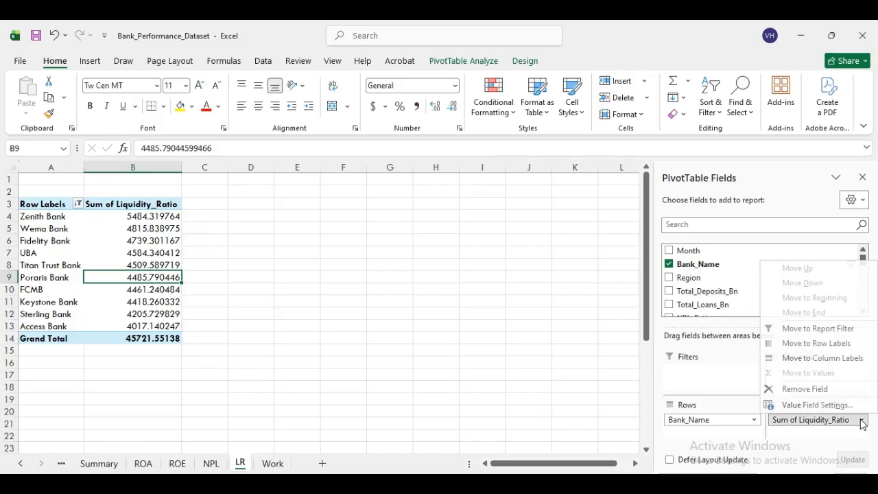
left_click(830, 403)
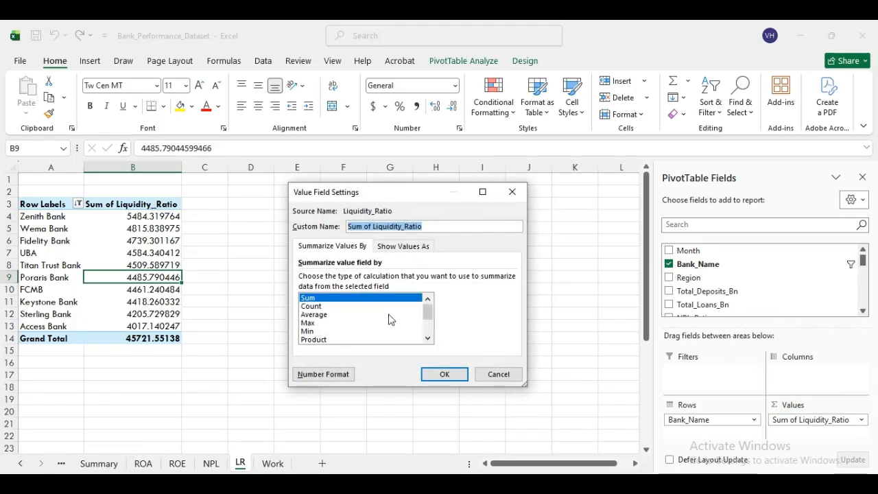
left_click(308, 315)
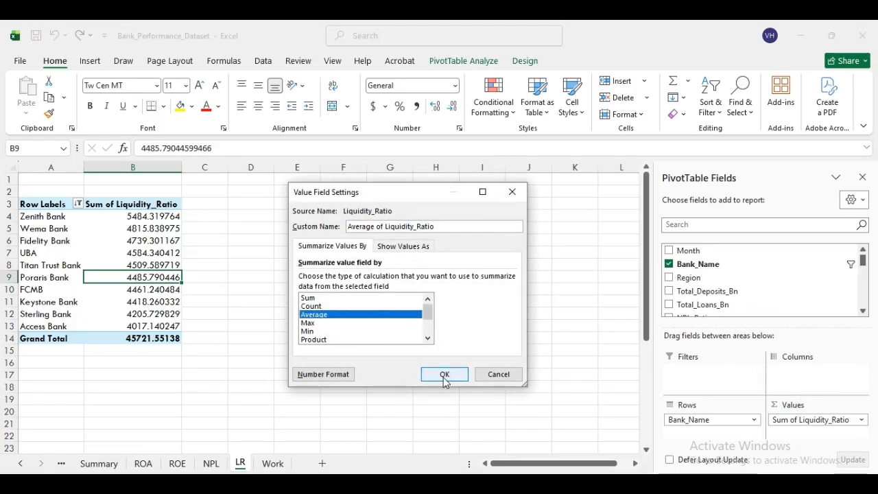
left_click(444, 374)
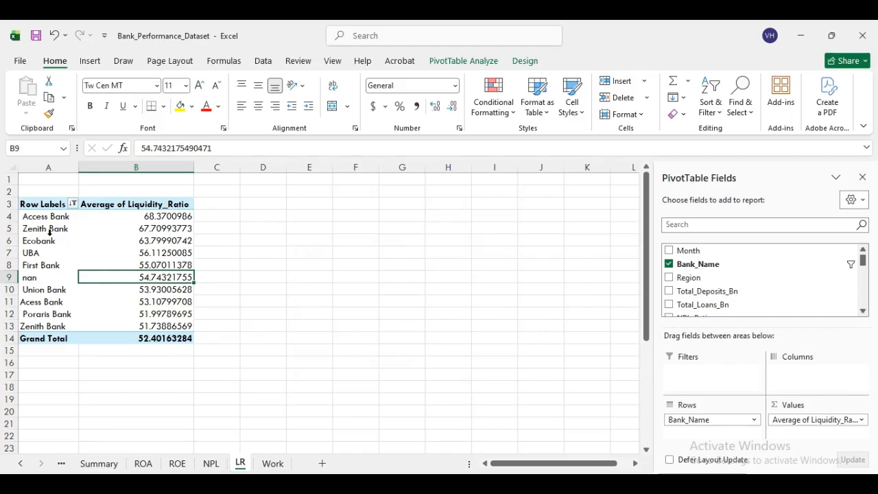
- Change the Liquidity_Ratio summary from Average to Sum
mouse_move(129, 213)
left_click(861, 419)
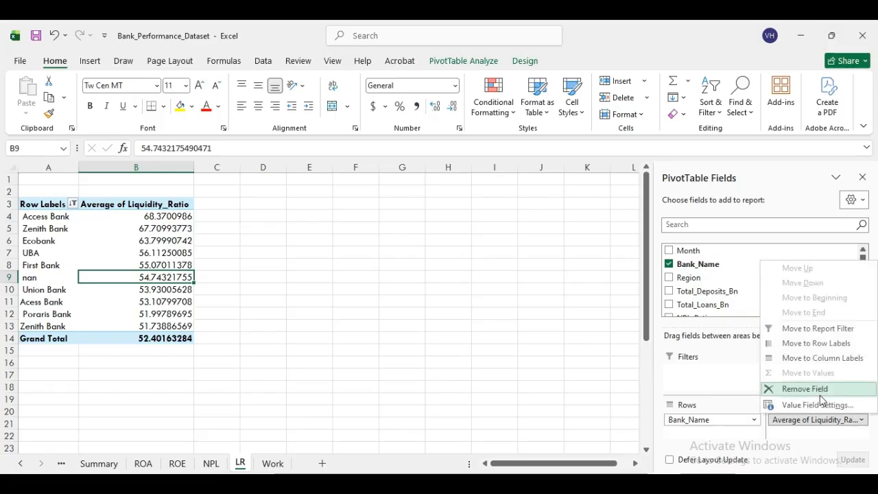
left_click(811, 406)
left_click(309, 298)
left_click(439, 374)
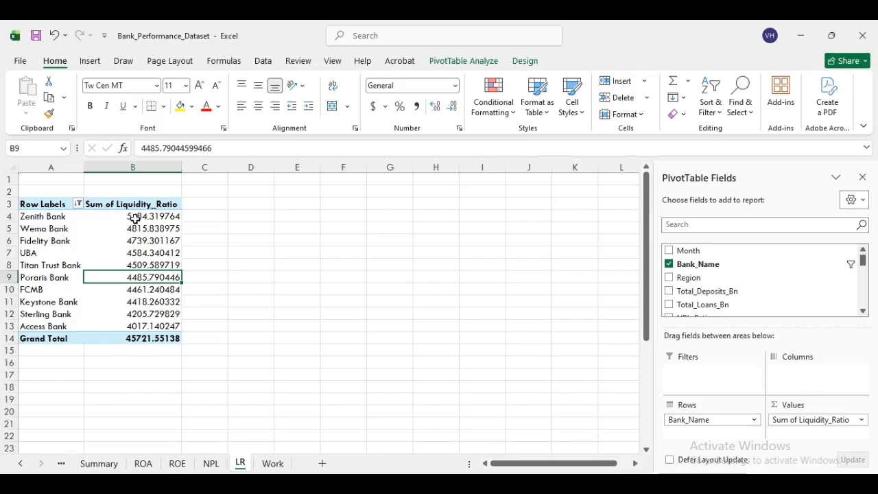
left_click(135, 217)
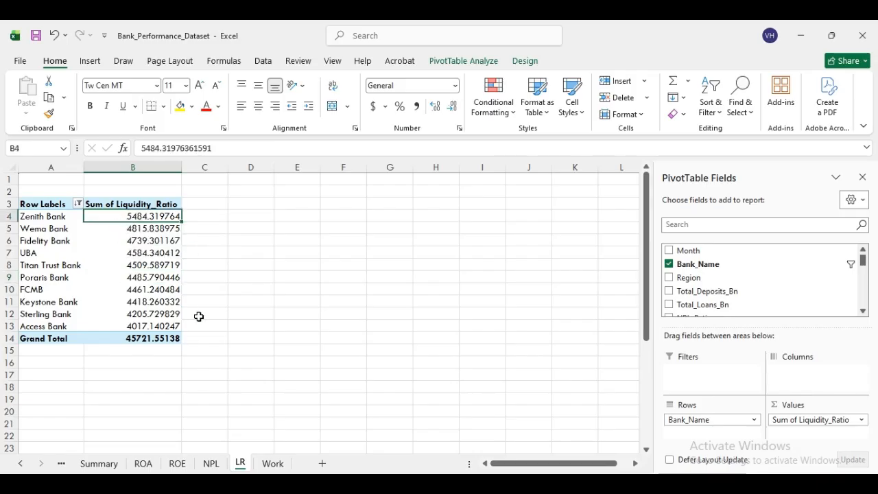
left_click(212, 465)
left_click(177, 465)
left_click(144, 465)
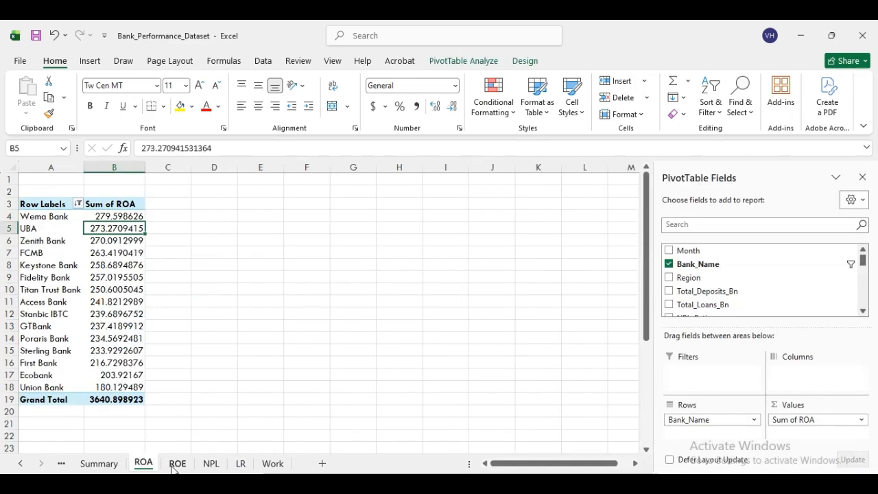
left_click(176, 466)
left_click(146, 466)
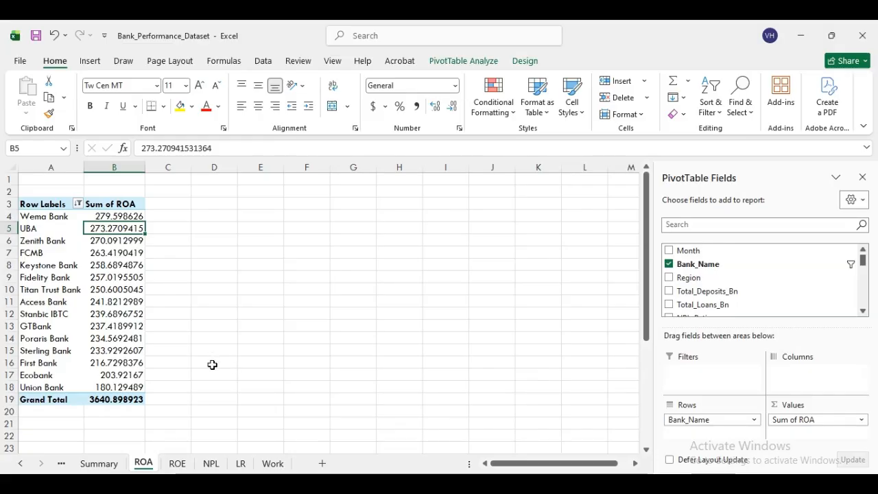
left_click(103, 466)
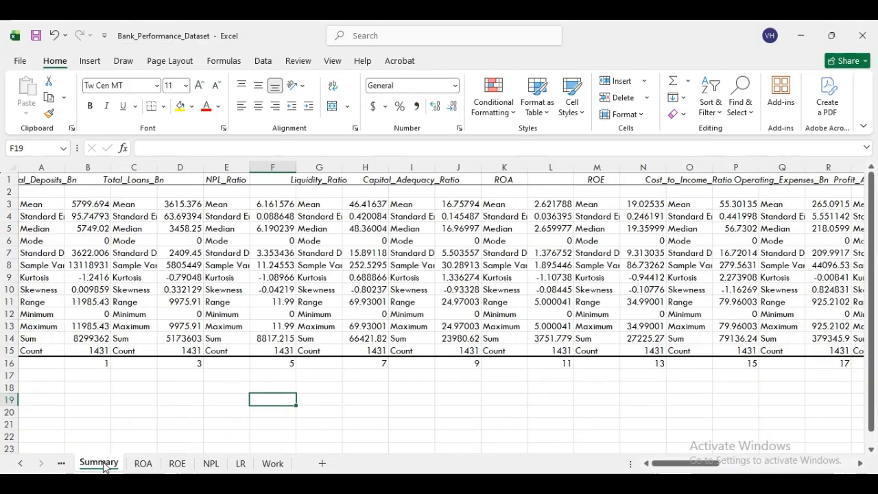
left_click(142, 465)
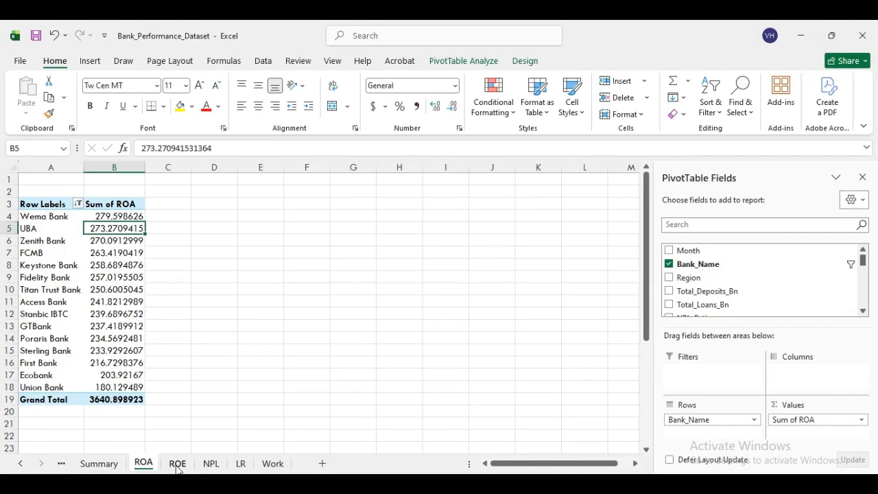
left_click(176, 464)
left_click(214, 468)
left_click(245, 469)
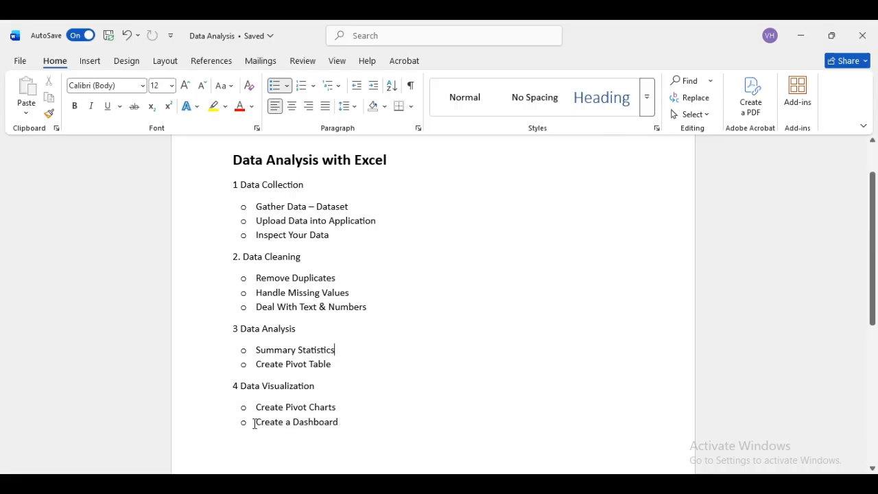
- Switch from the Word outline back to the Excel workbook
left_click(484, 484)
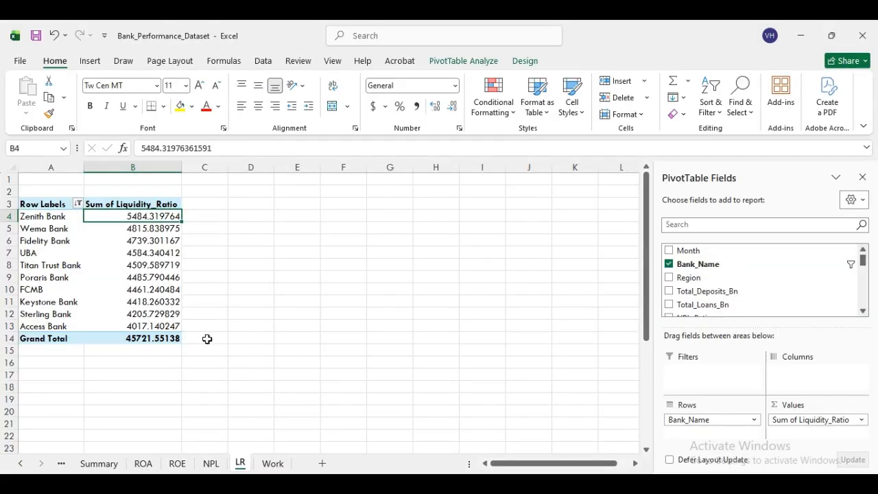
- Go to the ROA sheet and select the pivot's bank rows A4:B18
left_click(143, 464)
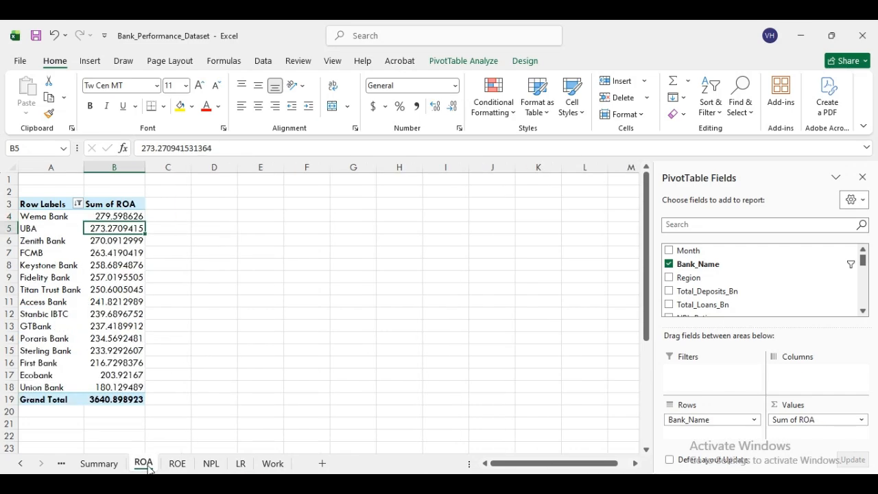
left_click(25, 216)
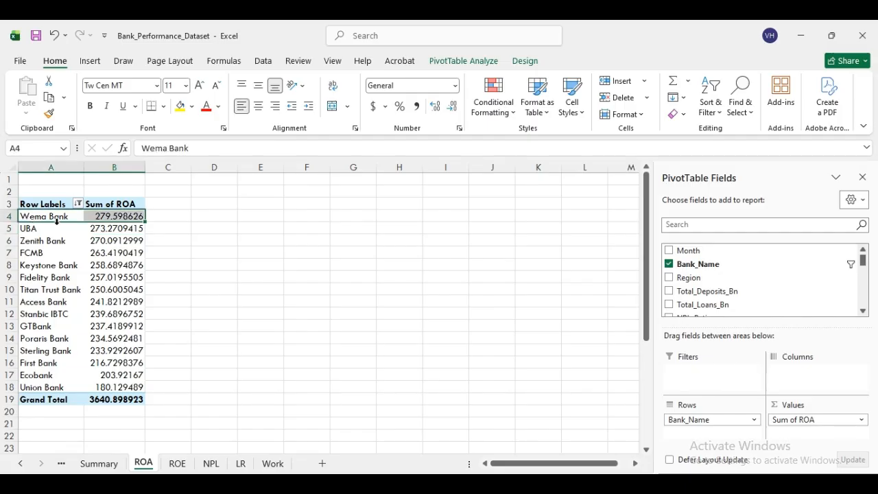
left_click_drag(43, 216, 127, 381)
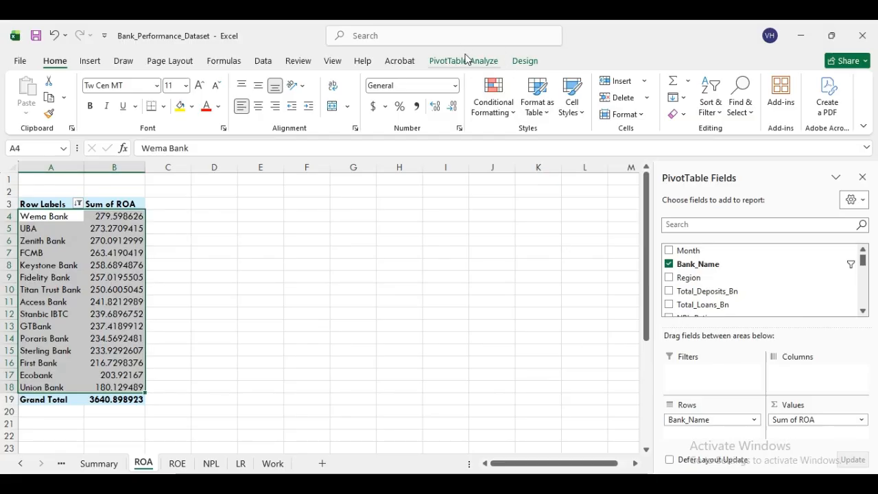
left_click(19, 62)
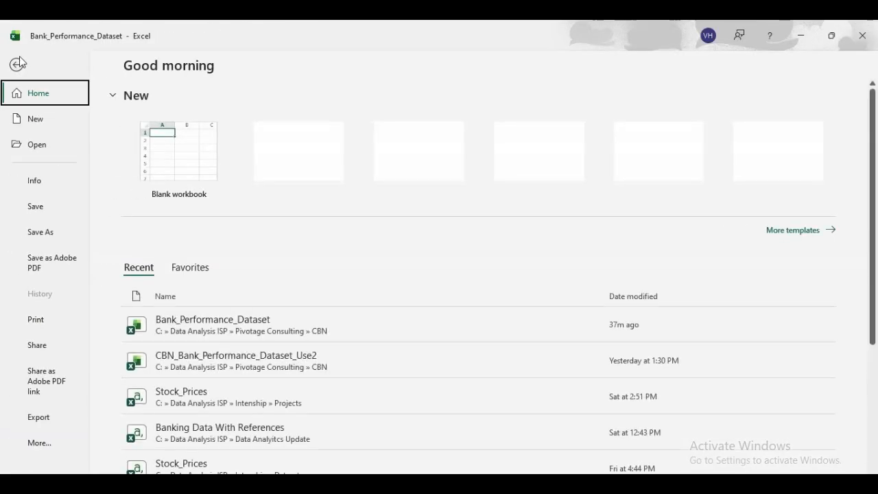
left_click(45, 443)
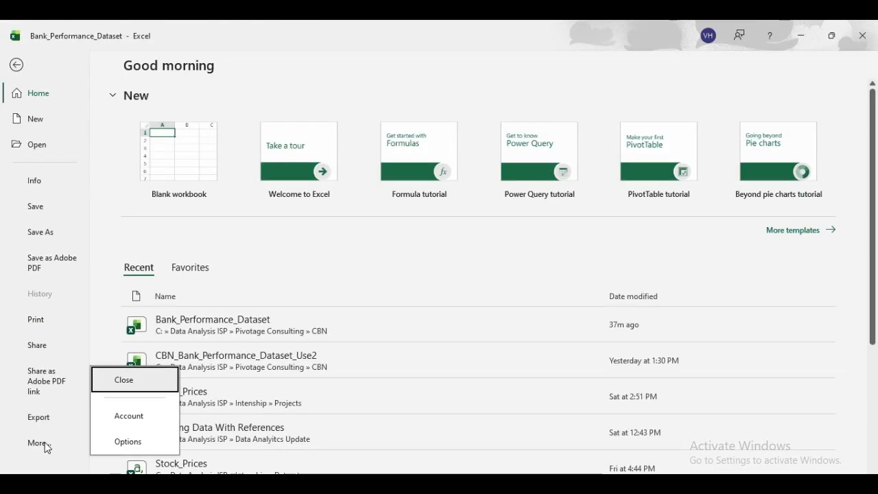
left_click(137, 417)
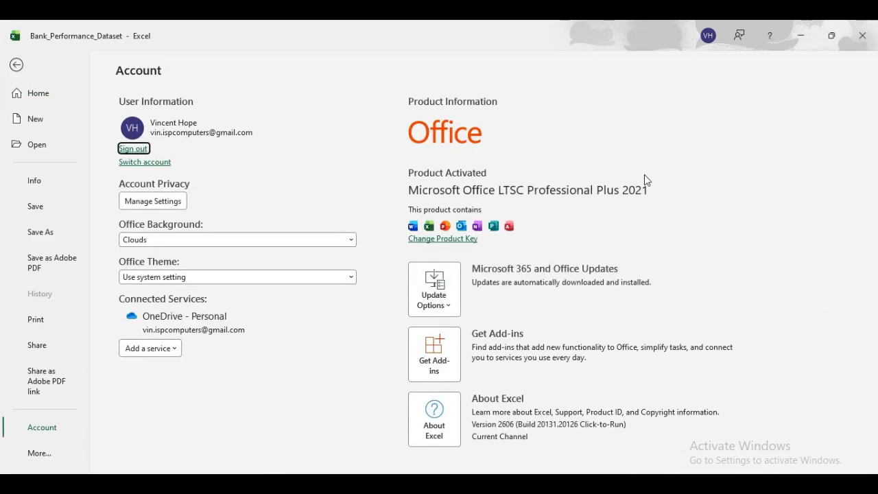
left_click(863, 46)
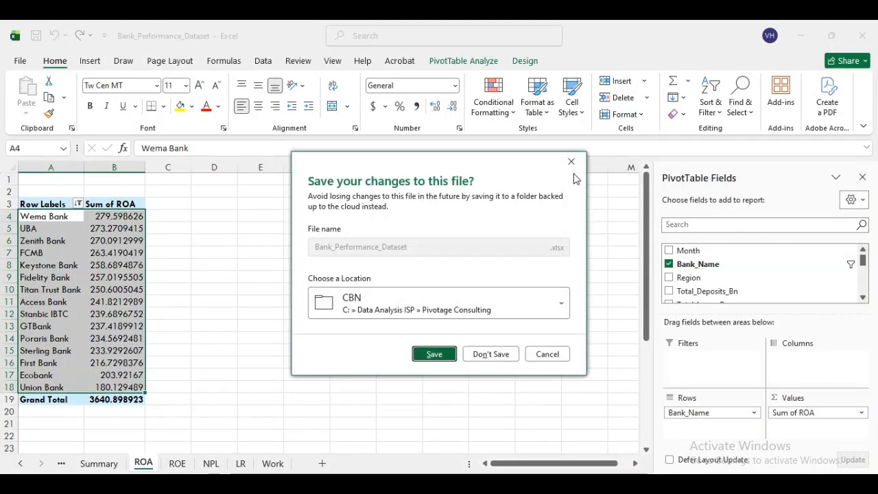
left_click(546, 353)
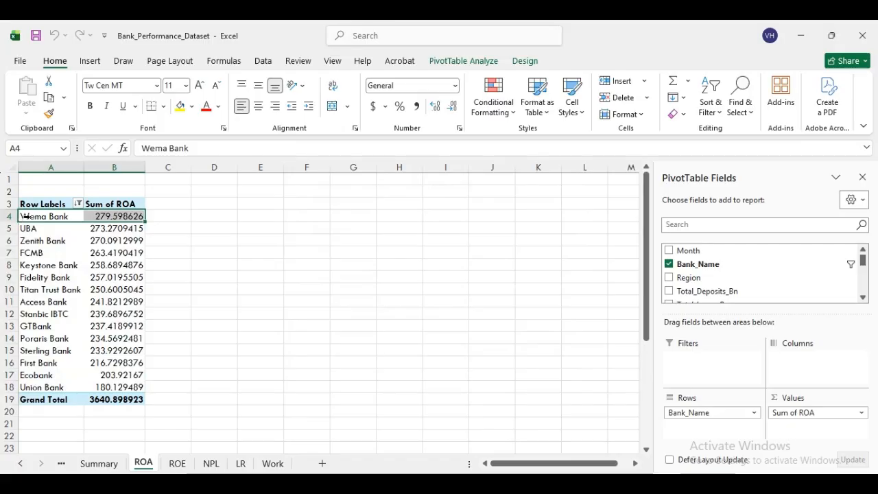
- Select the ROA pivot's bank rows and launch PivotChart from PivotTable Analyze
left_click(214, 264)
left_click(29, 215)
left_click_drag(89, 223, 163, 378)
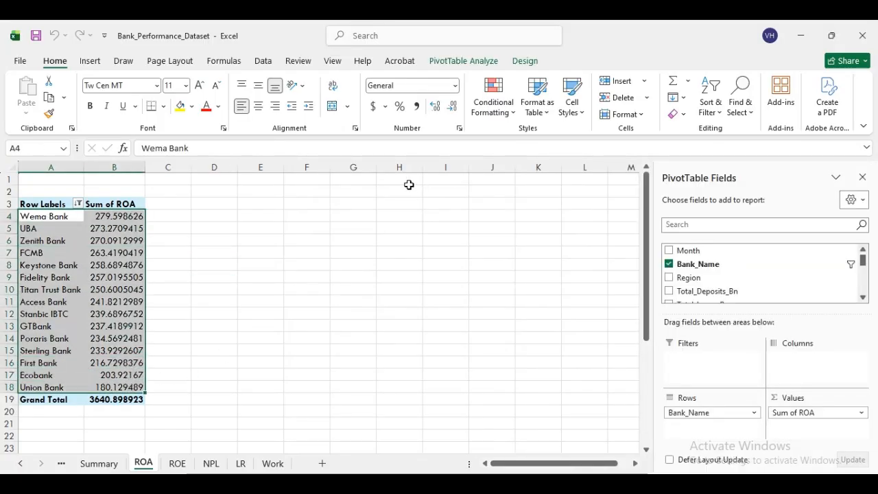
left_click(484, 63)
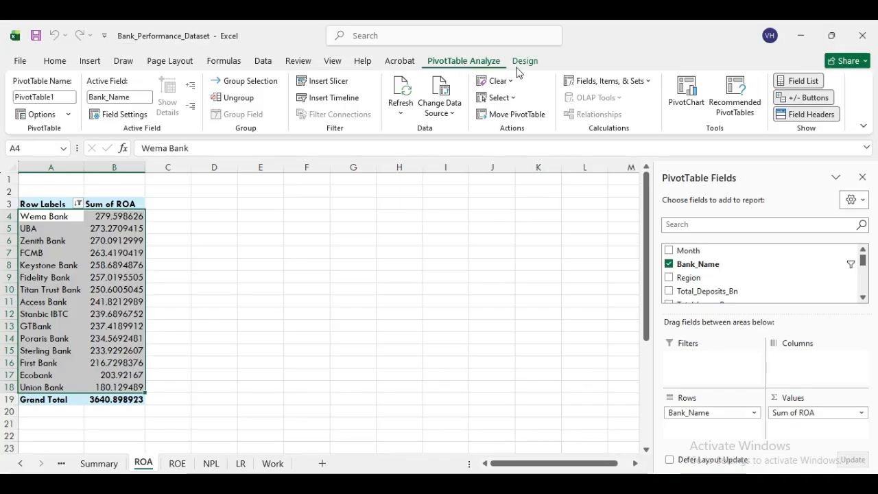
left_click(691, 87)
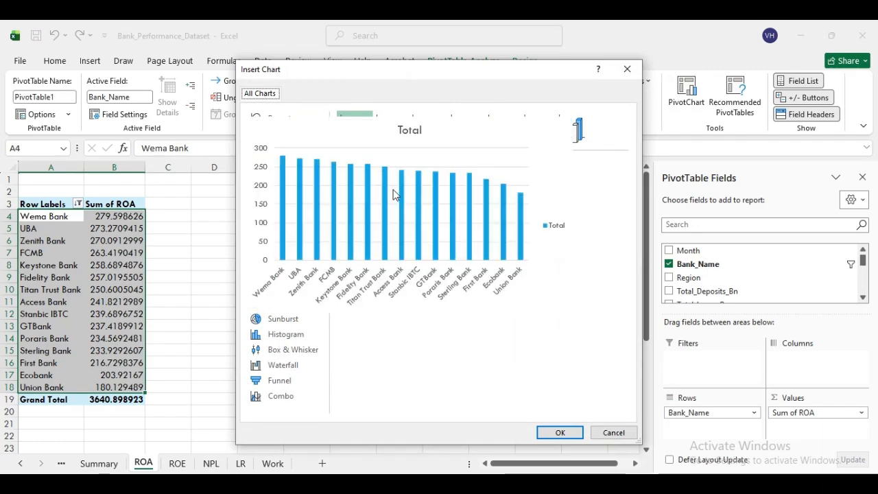
- Insert the column PivotChart beside the ROA pivot, titled ROA, then go to the ROE sheet
left_click(559, 432)
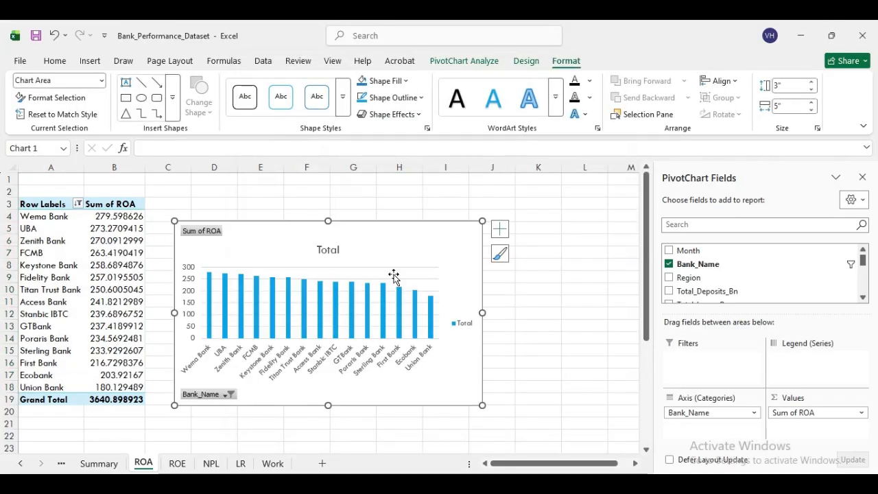
left_click_drag(390, 235, 373, 212)
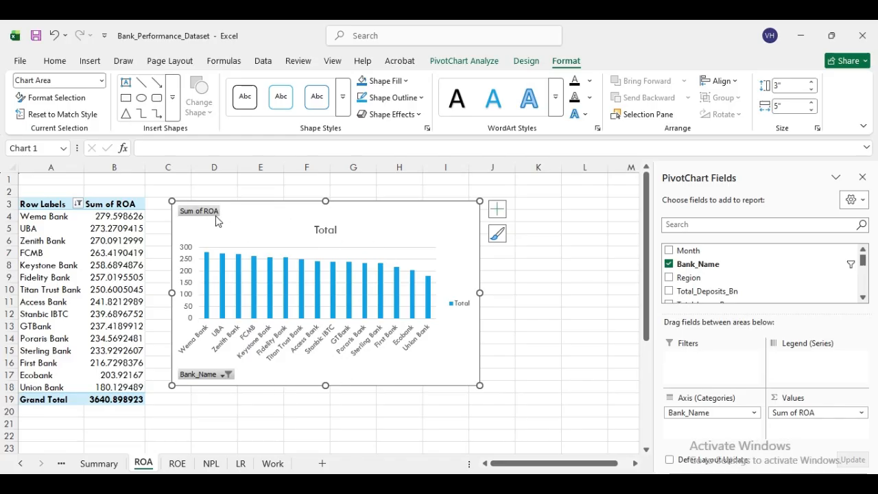
left_click(330, 235)
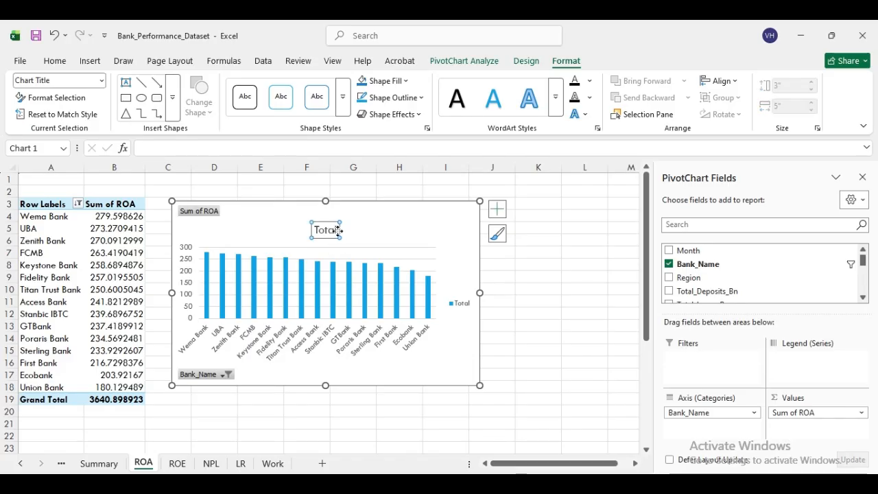
left_click_drag(338, 230, 305, 229)
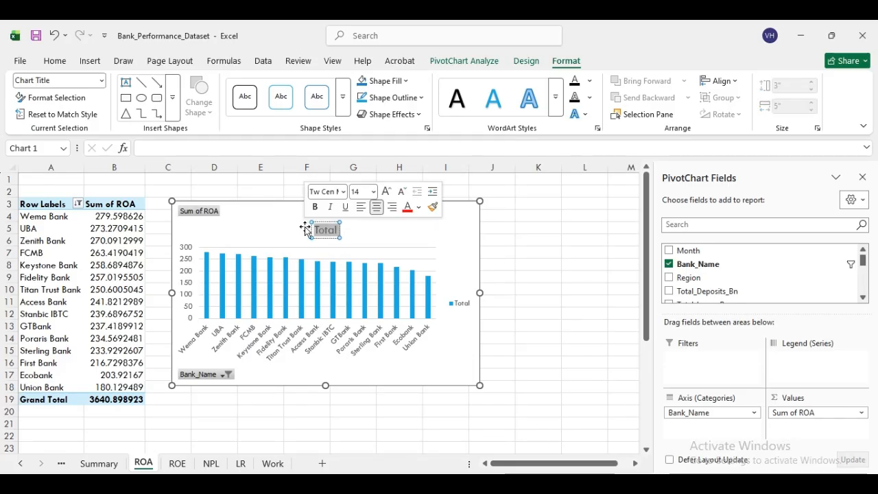
type("R")
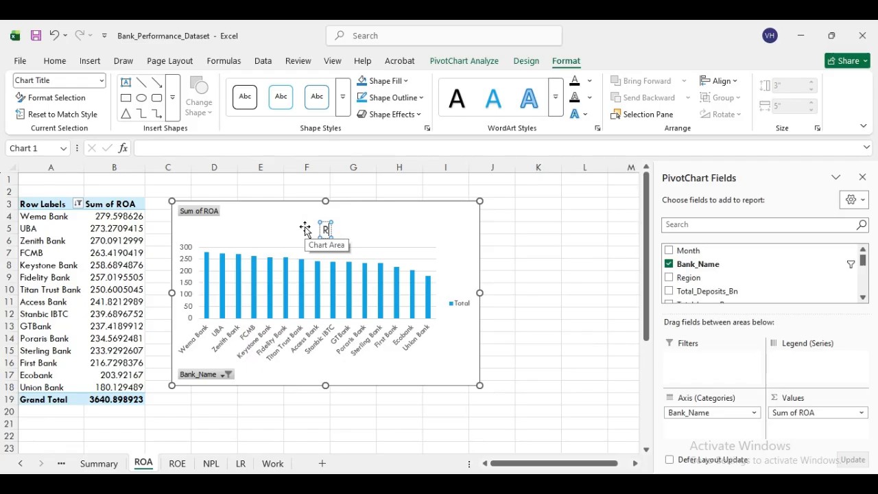
type("OA")
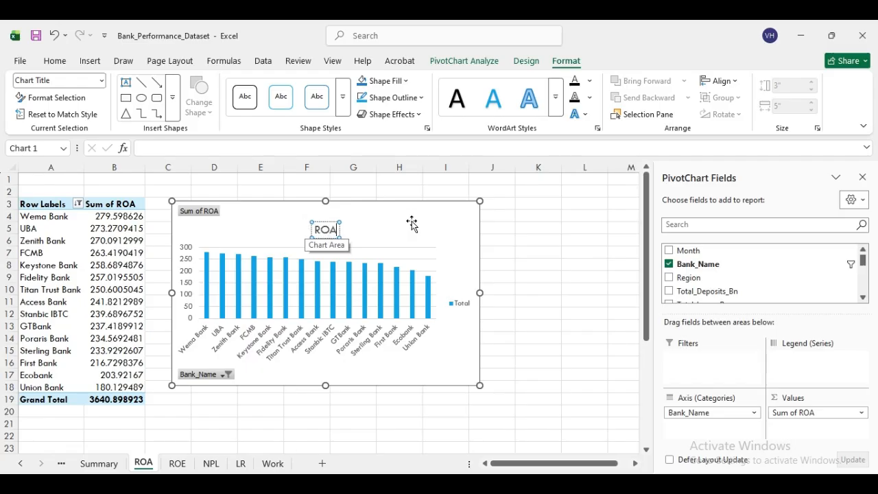
left_click(413, 234)
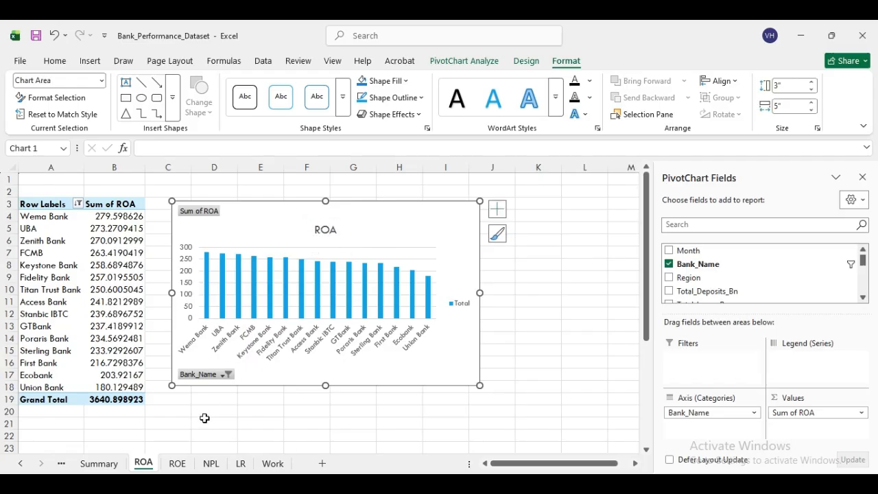
left_click(177, 463)
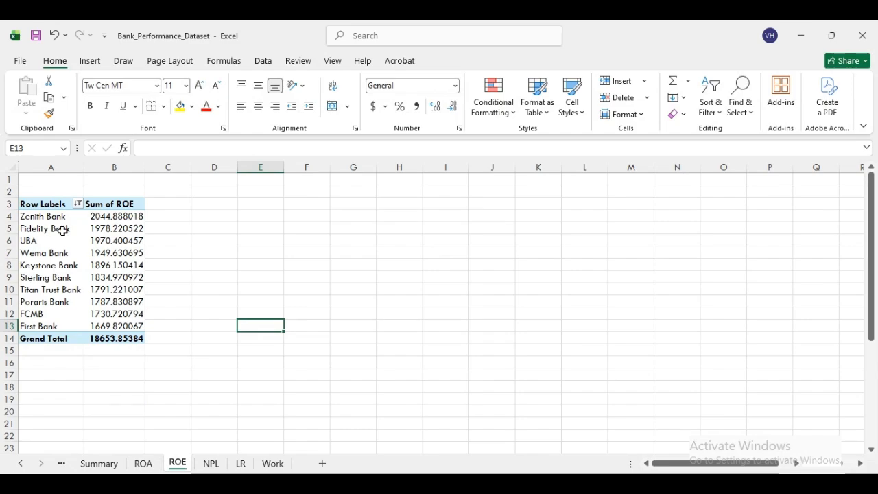
- Insert a line PivotChart from the ROE pivot's bank rows and place it beside the table
left_click_drag(29, 216, 102, 326)
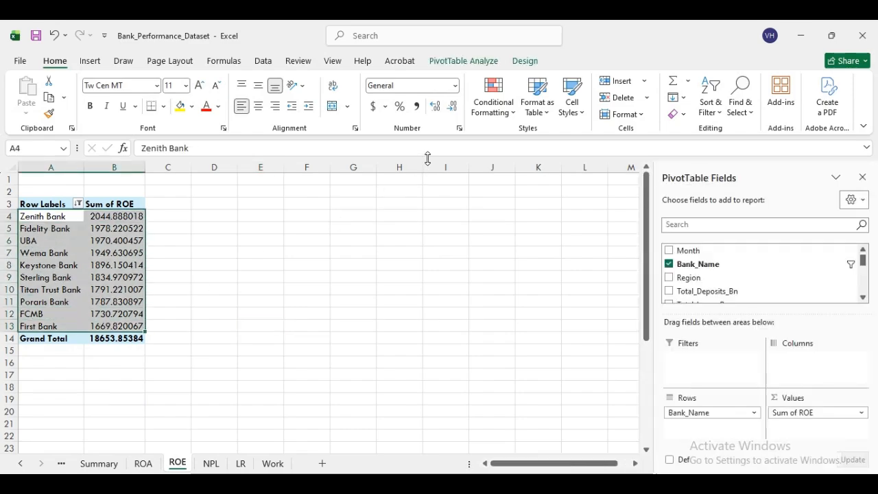
left_click(469, 62)
left_click(685, 96)
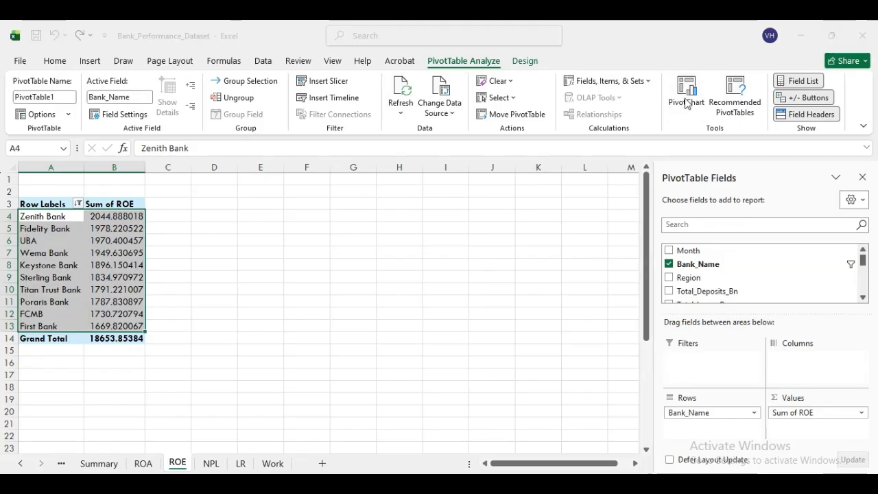
left_click(286, 165)
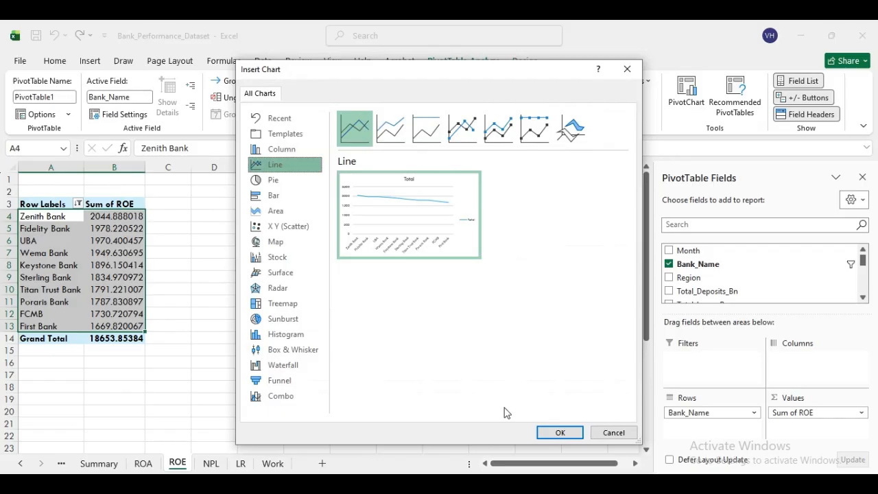
left_click(557, 433)
left_click_drag(392, 250, 398, 221)
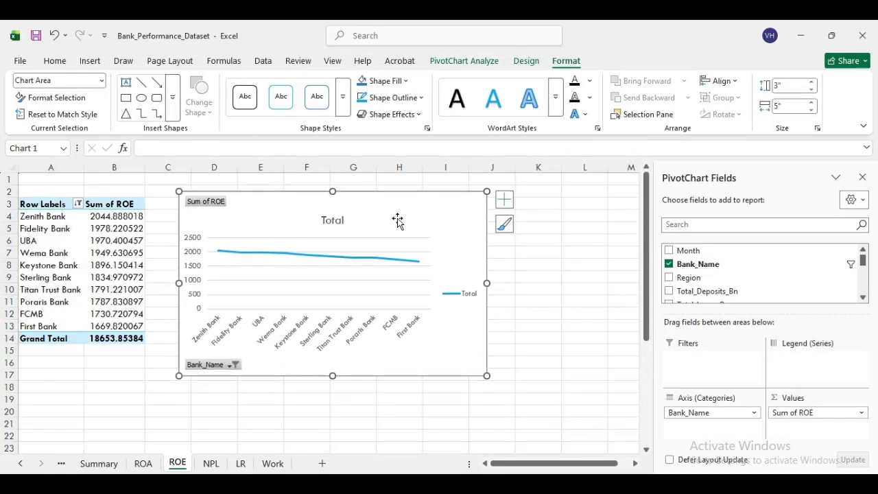
- Replace the chart title Total with ROE
left_click(343, 221)
double_click(345, 221)
left_click_drag(345, 221, 319, 222)
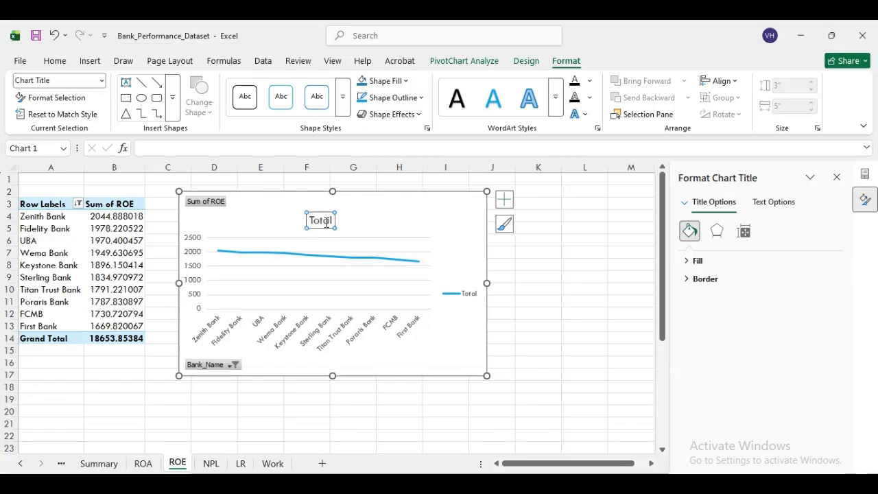
left_click(331, 221)
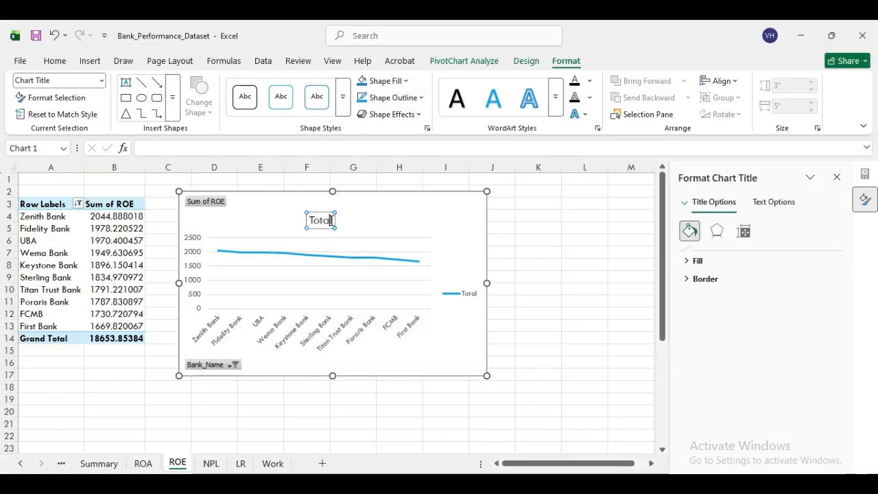
key("BackSpace")
key("BackSpace")
key("BackSpace")
key("BackSpace")
key("BackSpace")
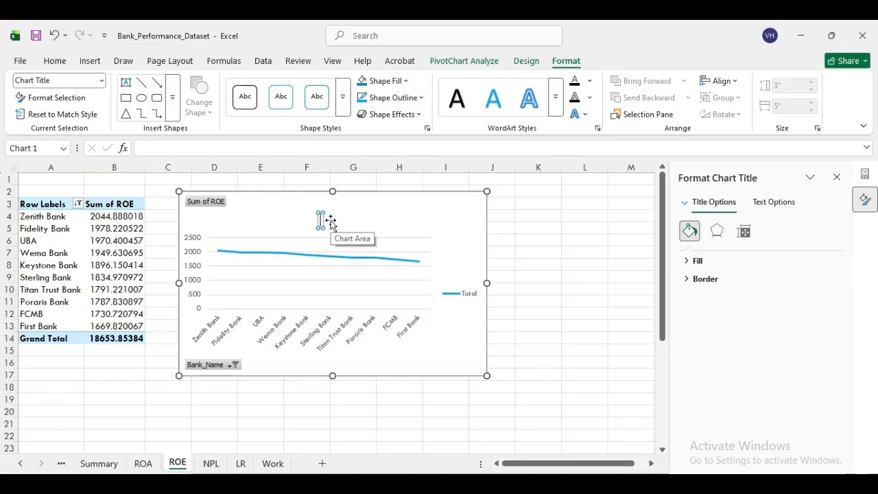
type("R")
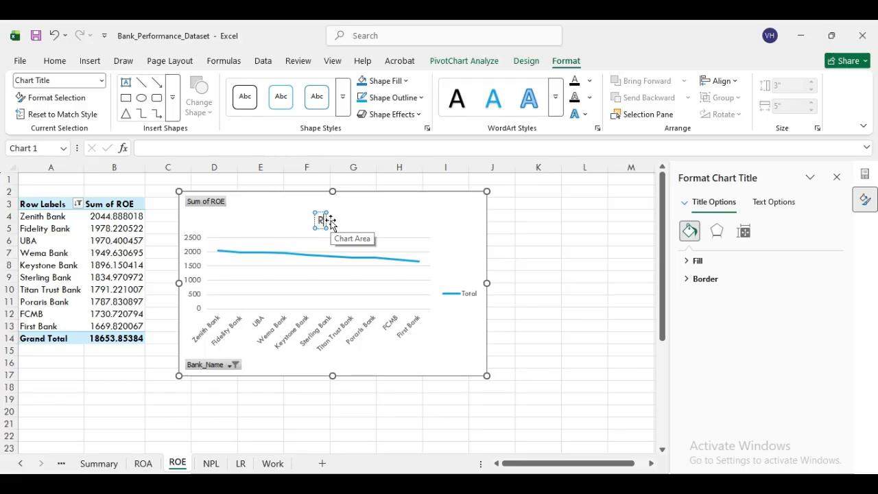
type("OE")
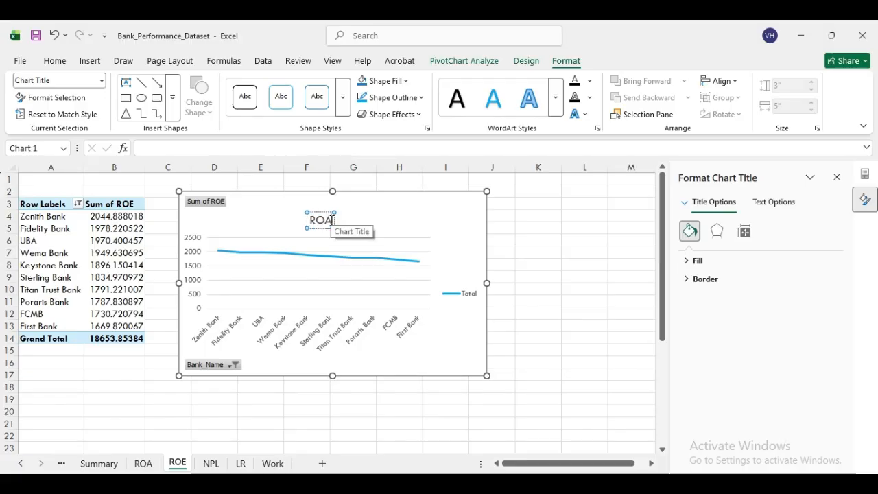
type("E")
left_click(575, 266)
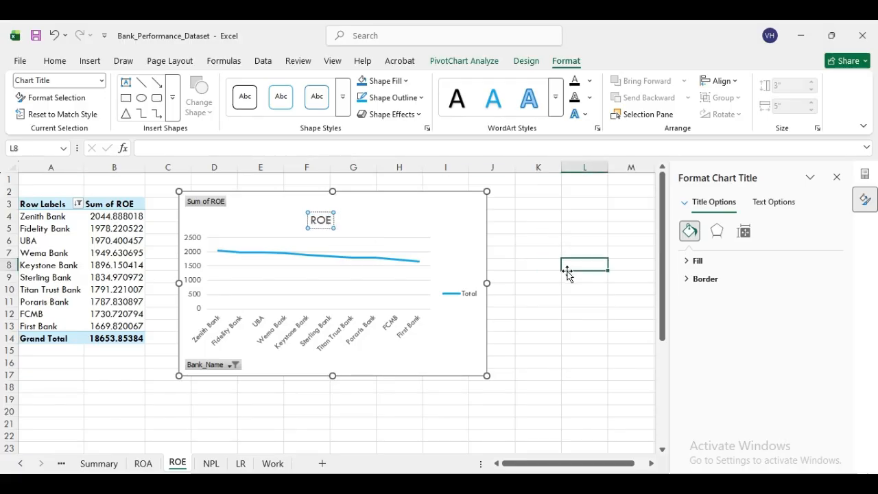
- On the NPL sheet, insert a pie PivotChart from the pivot's bank rows beside the table
left_click(211, 464)
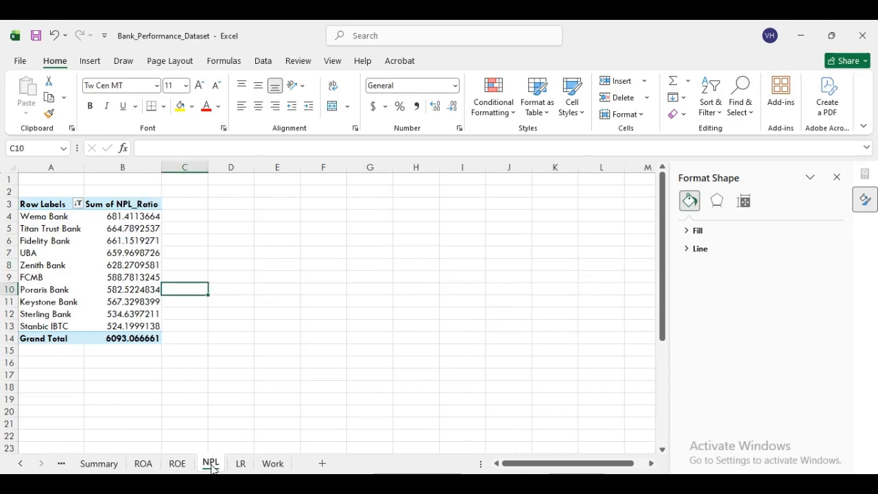
right_click(212, 466)
left_click(365, 283)
left_click_drag(25, 216, 117, 322)
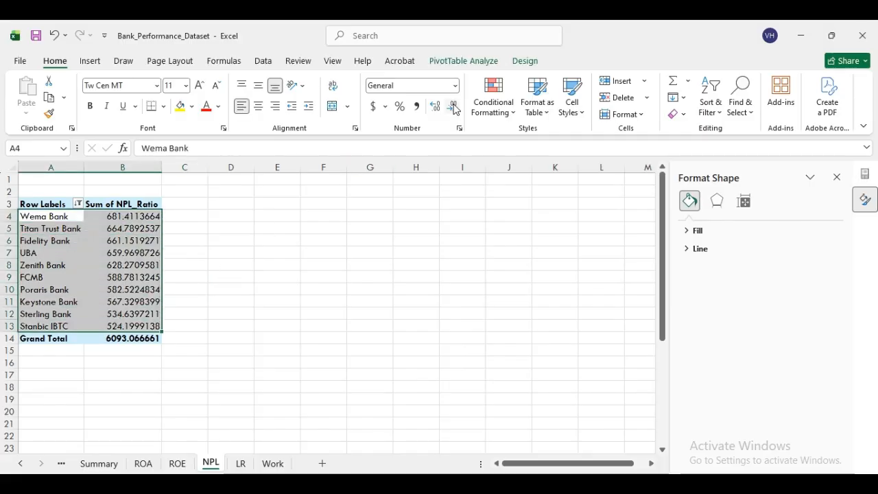
left_click(467, 62)
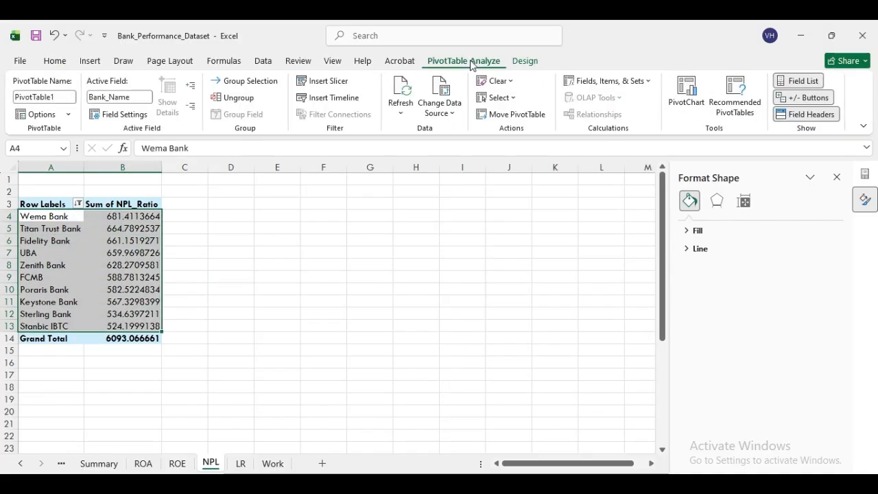
left_click(687, 95)
mouse_move(353, 198)
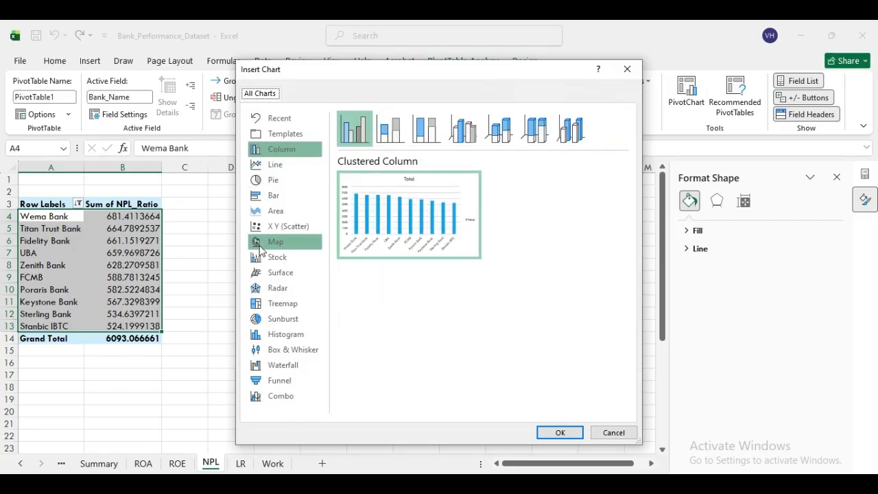
left_click(283, 184)
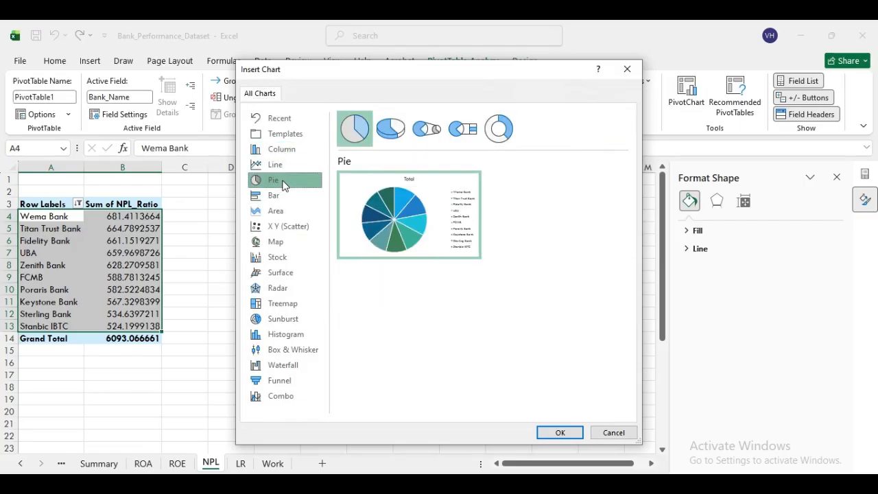
left_click(561, 433)
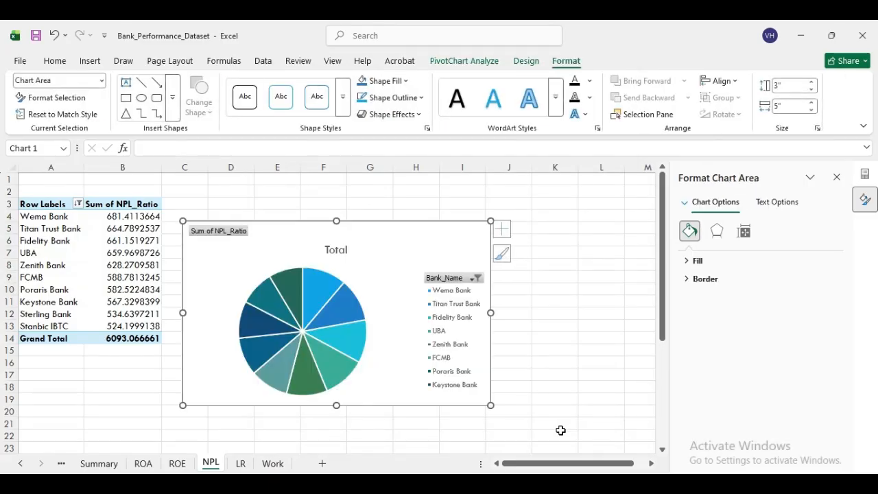
left_click_drag(373, 242, 379, 208)
- Try editing the pie chart's Total title, then delete the whole pie chart
left_click(344, 217)
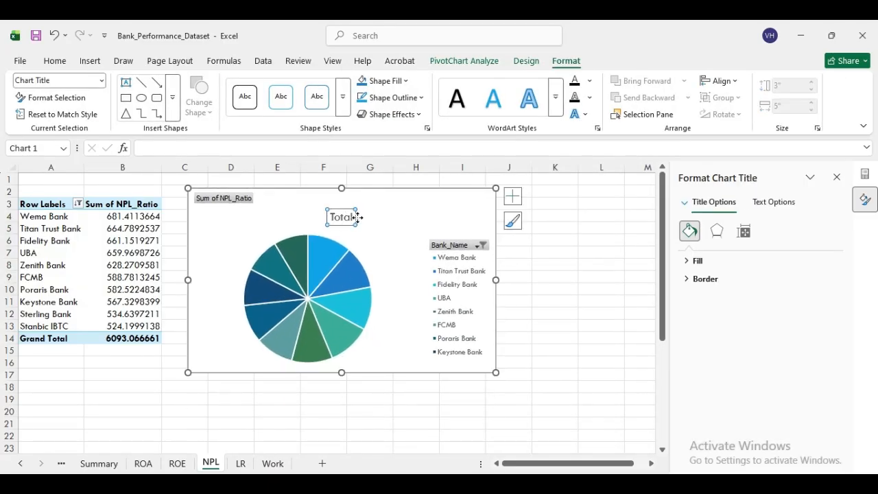
left_click(359, 224)
left_click(352, 216)
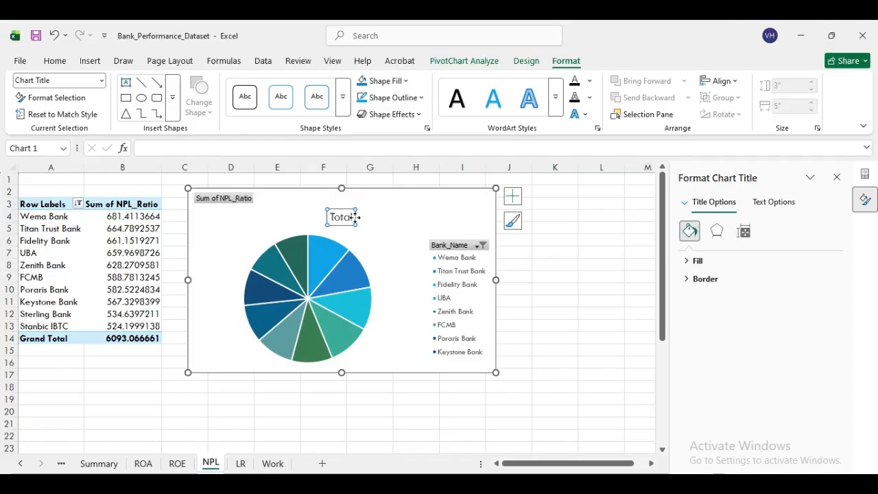
key("Delete")
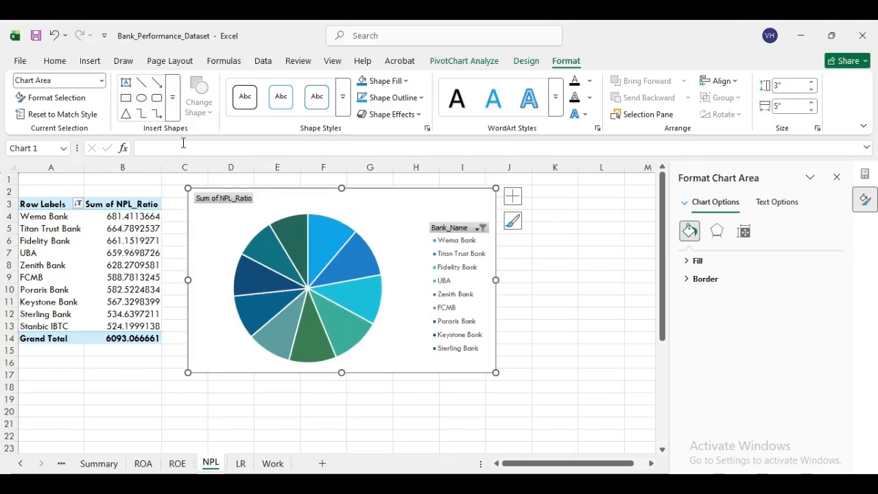
key("ctrl+z")
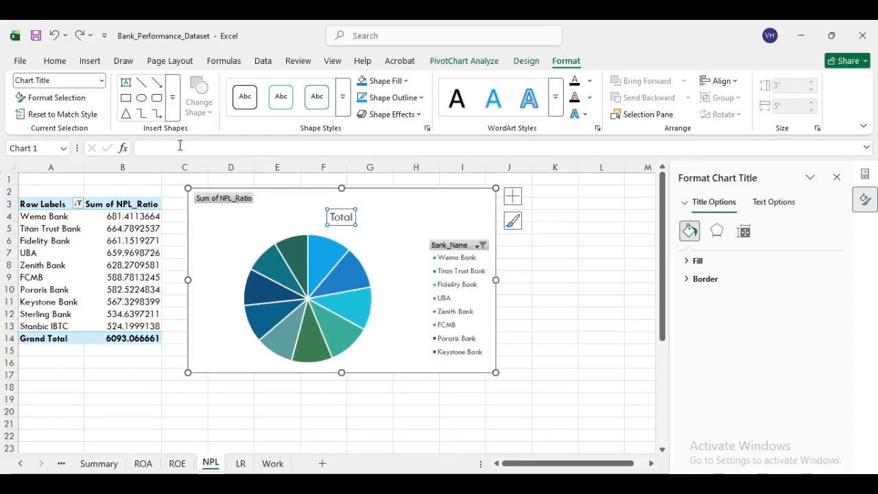
left_click(346, 218)
left_click(354, 216)
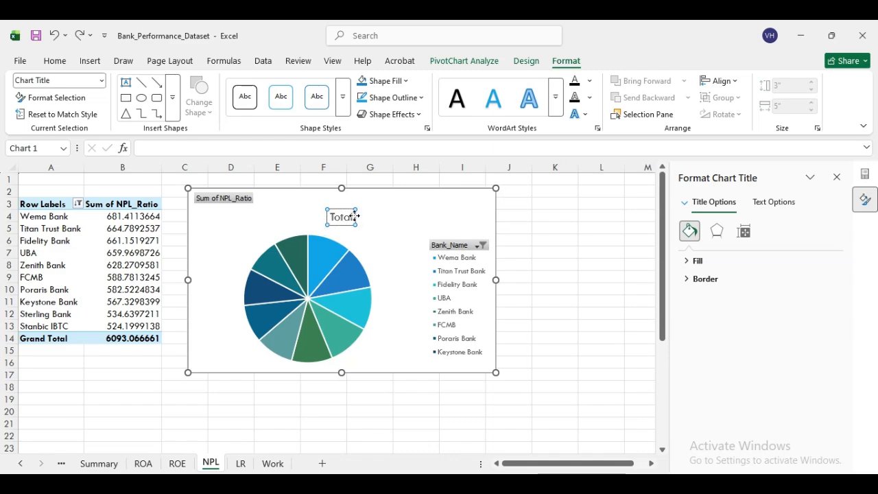
left_click(361, 217)
key("Delete")
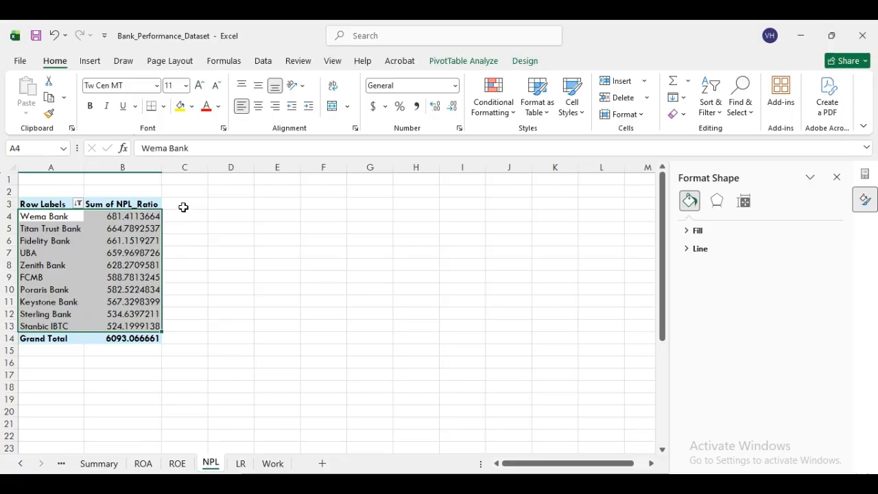
- Undo the chart changes and insert another pie PivotChart from the NPL pivot
key("ctrl+z")
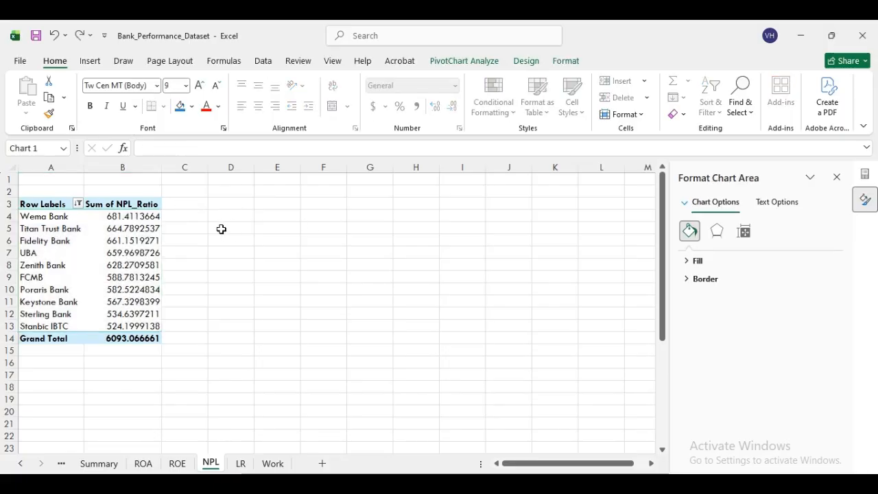
key("ctrl+z")
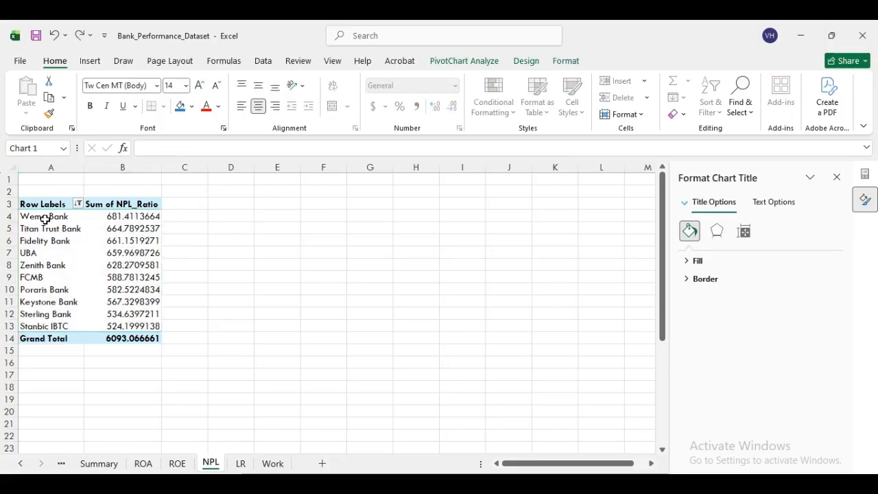
left_click(25, 215)
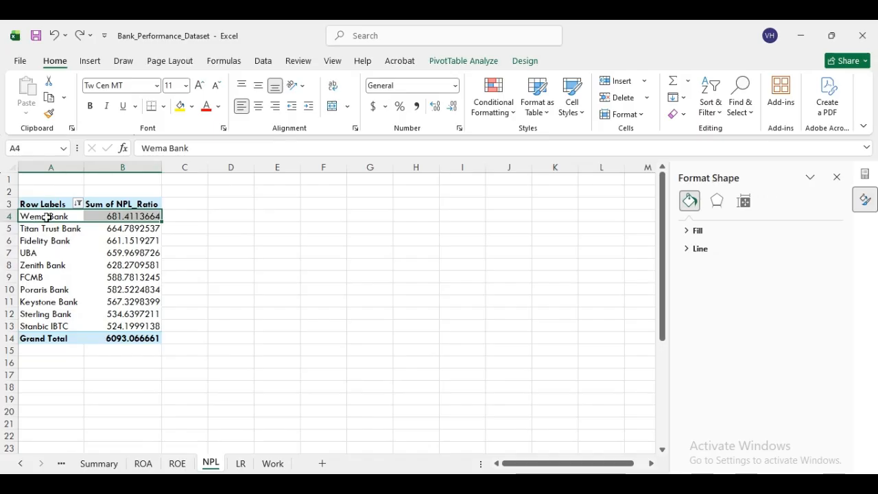
left_click(329, 277)
left_click_drag(34, 215, 163, 327)
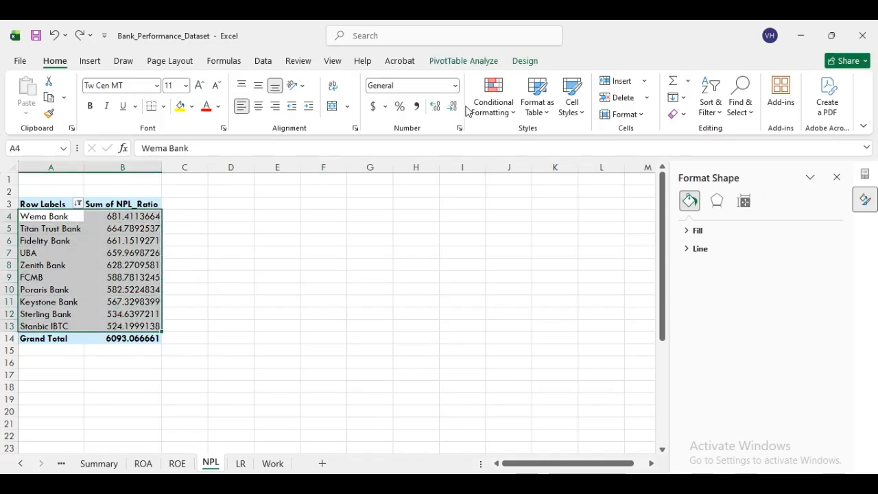
left_click(460, 63)
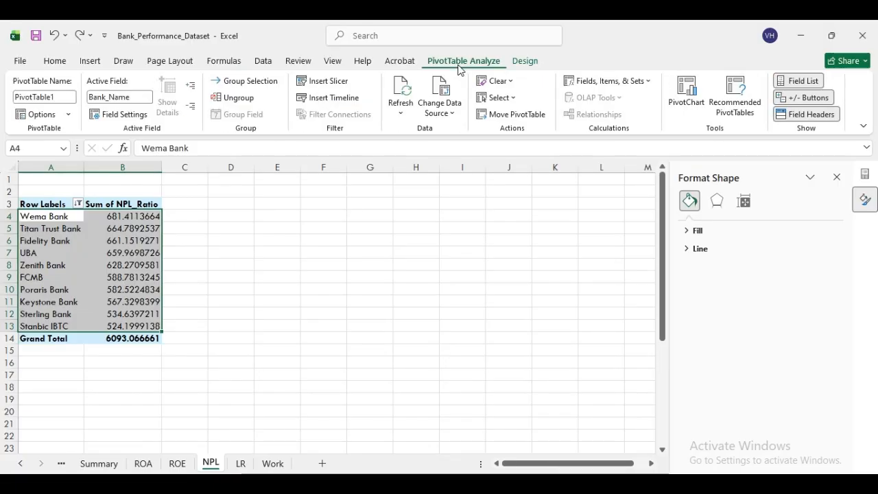
left_click(686, 93)
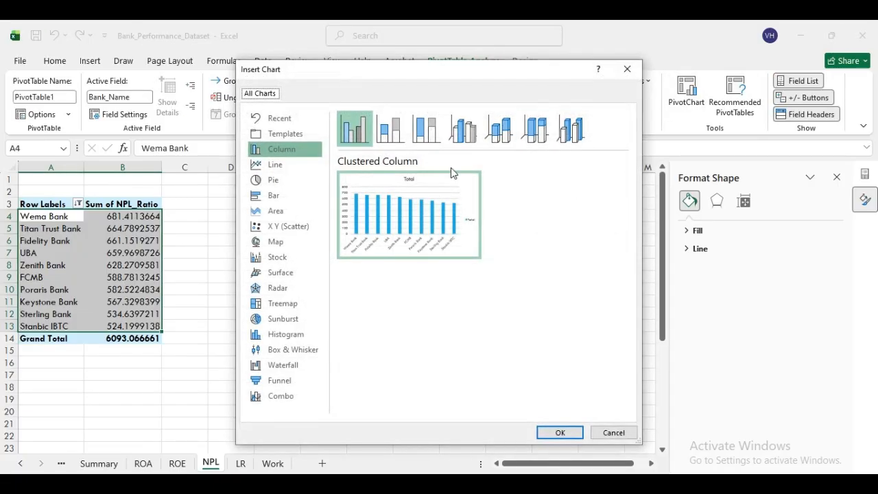
left_click(272, 181)
left_click(553, 430)
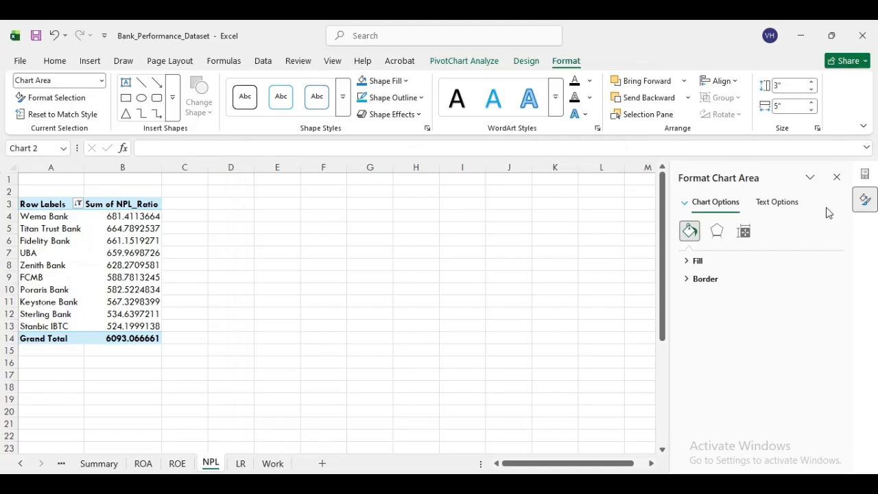
- Close the PivotChart field list, clear the selection, and go to the LR sheet
left_click(863, 173)
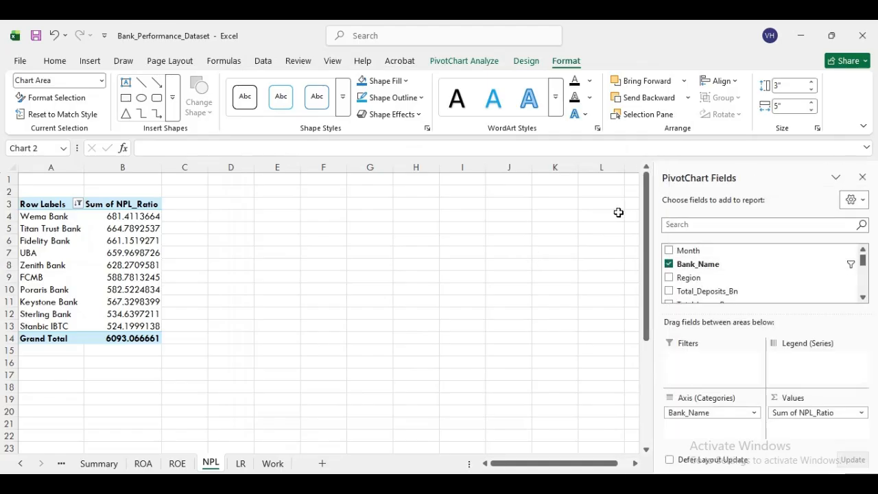
left_click(862, 178)
key("Escape")
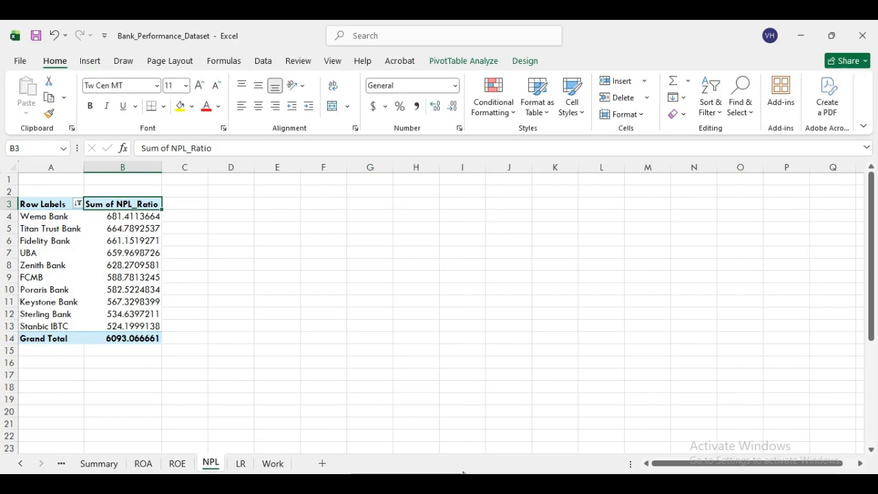
left_click_drag(871, 316, 871, 181)
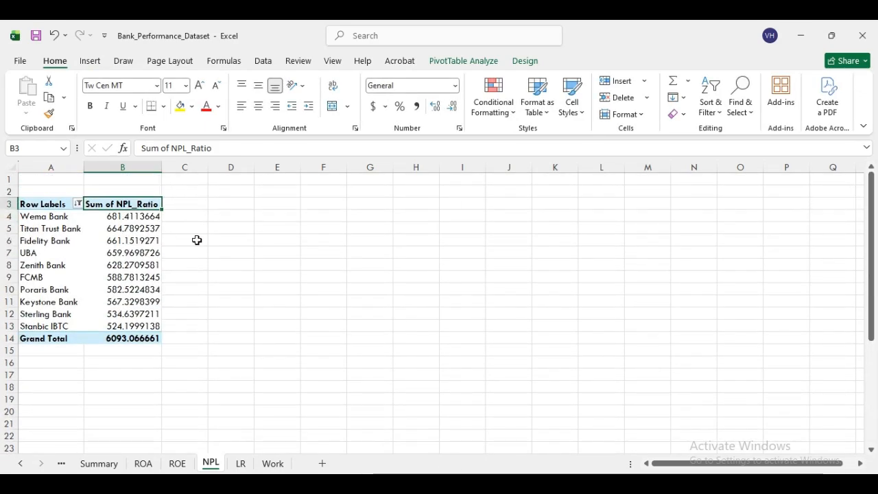
left_click(220, 243)
left_click_drag(35, 216, 123, 327)
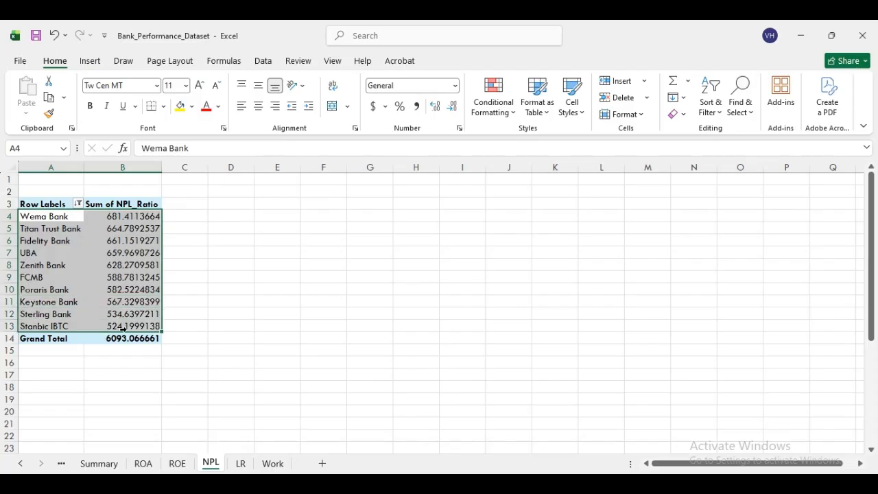
left_click(220, 257)
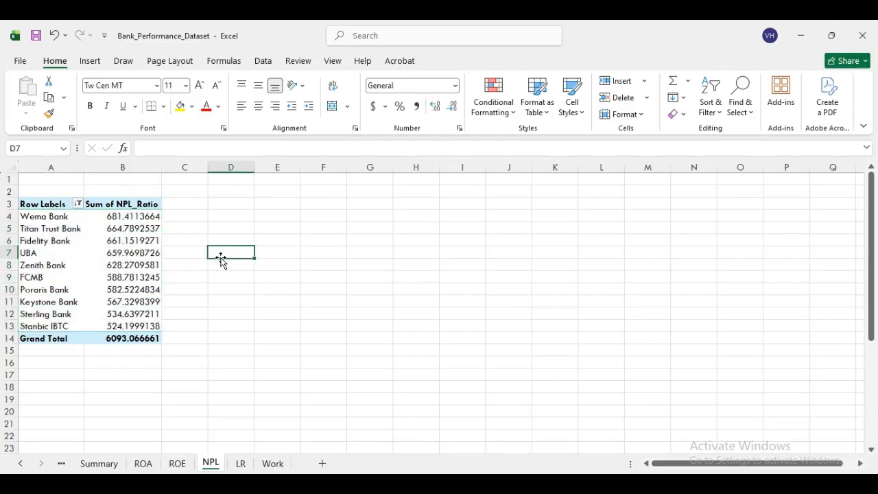
left_click(240, 463)
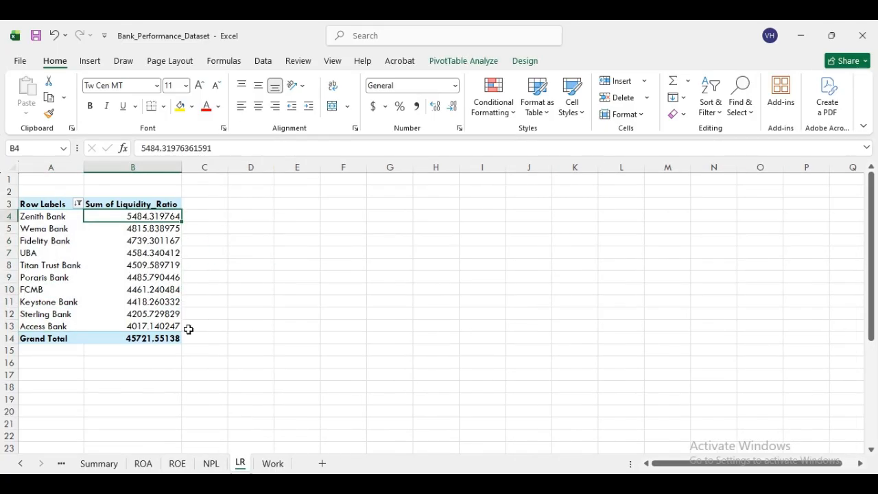
- Insert a pie PivotChart from the Liquidity_Ratio pivot table data
left_click_drag(31, 217, 133, 327)
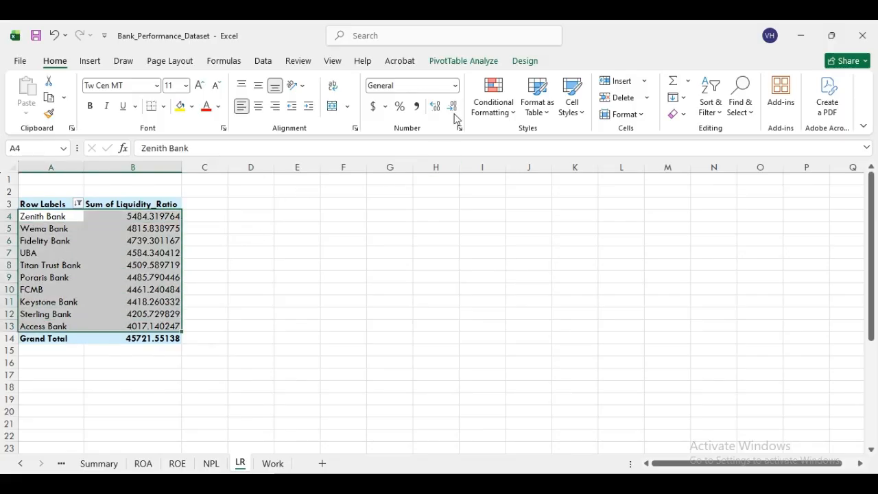
left_click(462, 61)
left_click(687, 93)
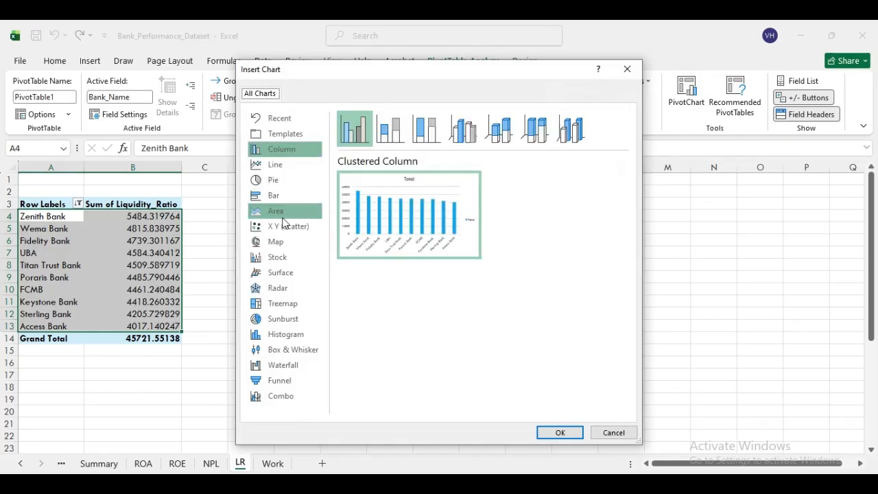
left_click(277, 181)
left_click(562, 433)
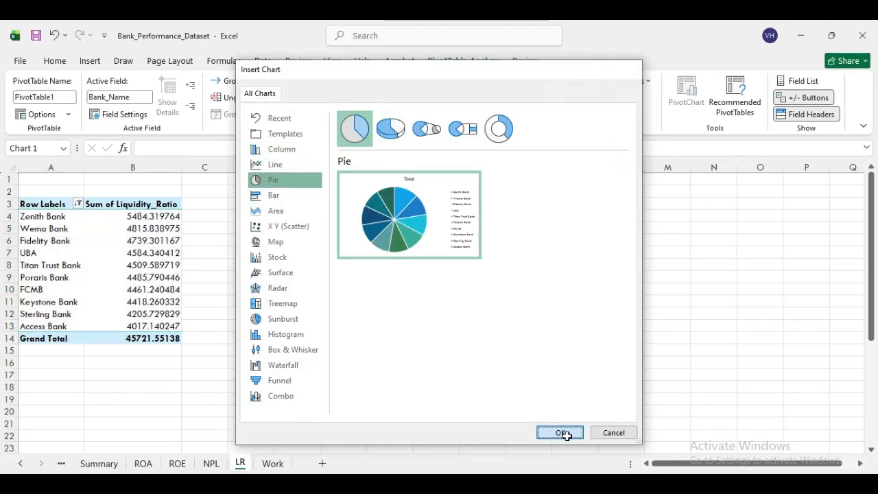
- Move the pie chart up beside the pivot table and retitle it 'LR'
left_click_drag(471, 233, 416, 188)
left_click(388, 209)
double_click(388, 209)
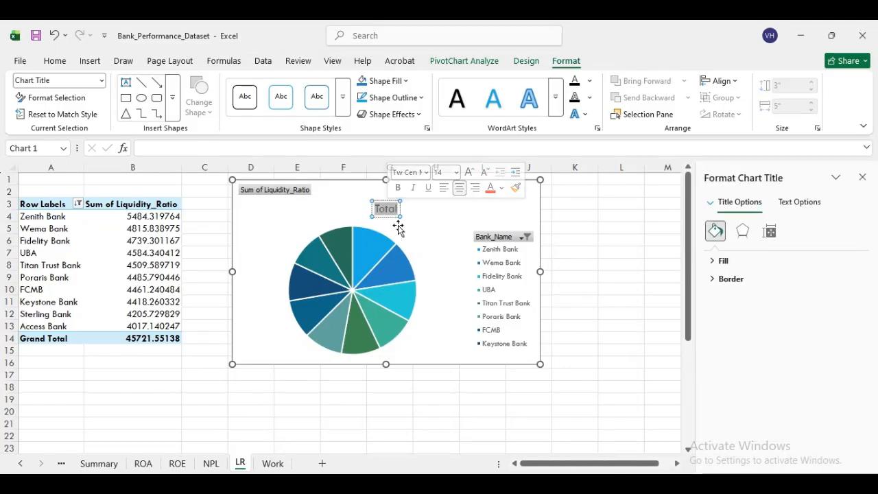
type("L")
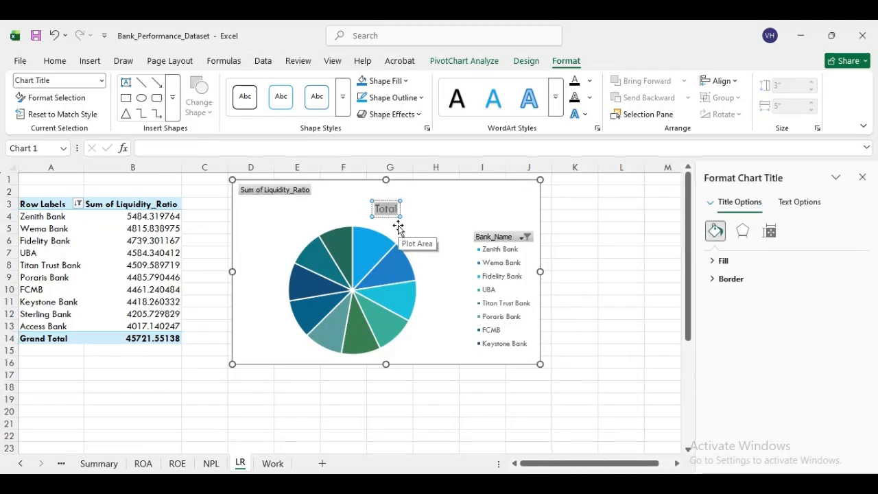
type("R")
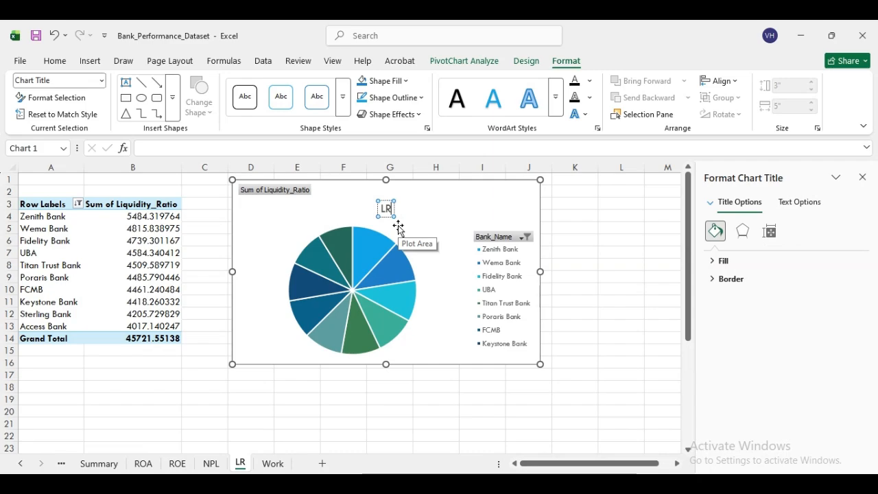
left_click(576, 228)
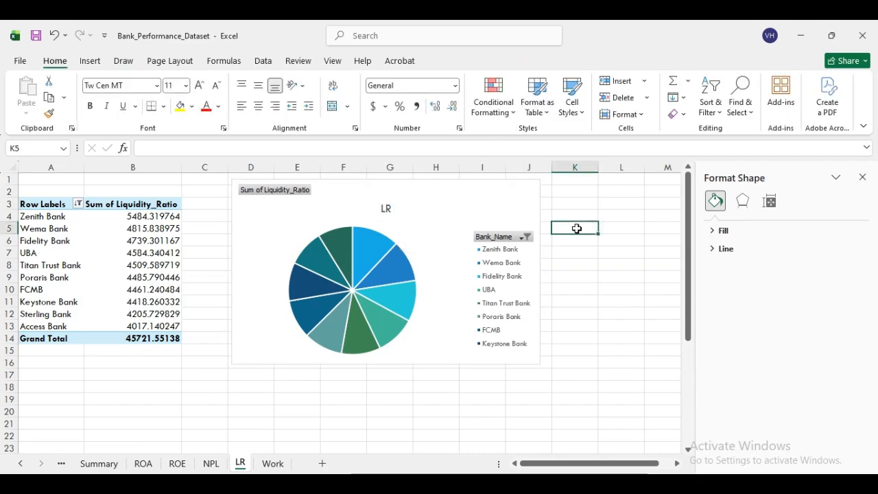
- Go to the NPL sheet and select its pivot table data
left_click(211, 464)
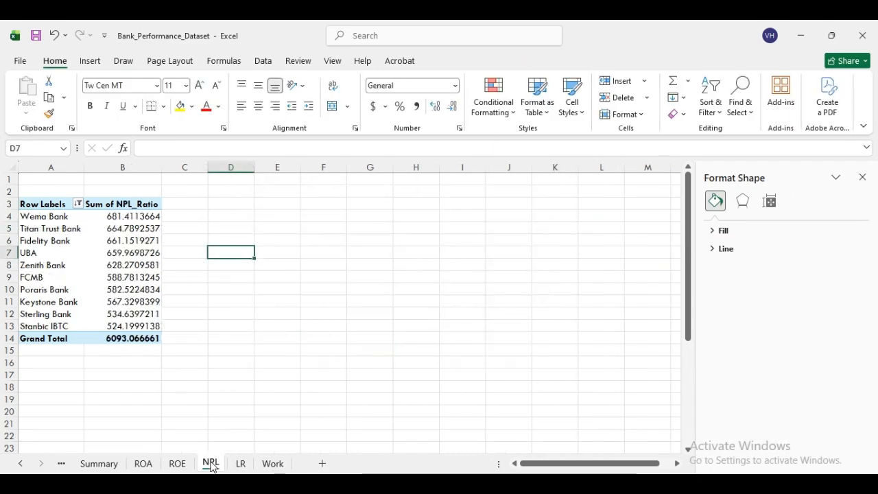
left_click_drag(50, 216, 113, 323)
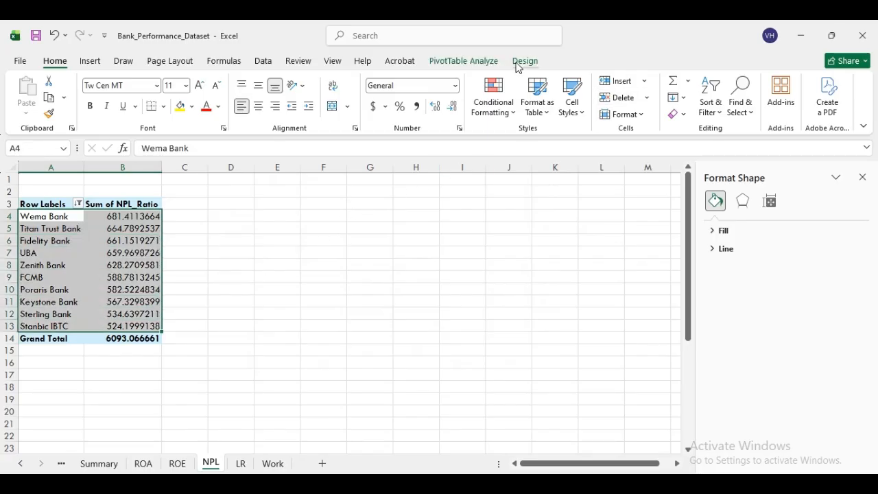
left_click(464, 61)
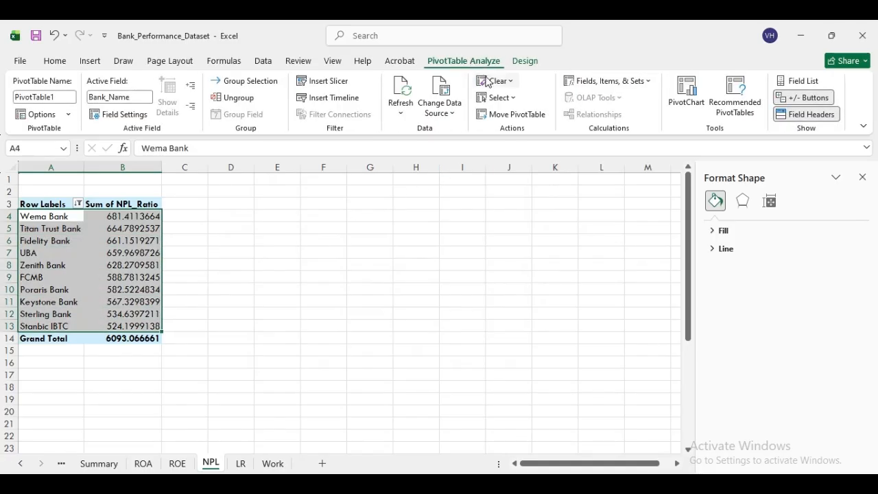
- Insert a clustered bar PivotChart for the NPL pivot data and review its chart area format options
left_click(686, 94)
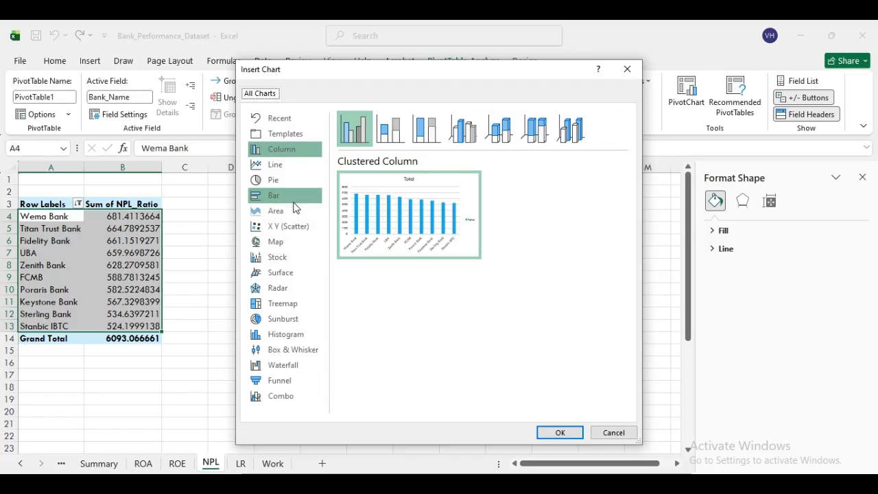
left_click(293, 202)
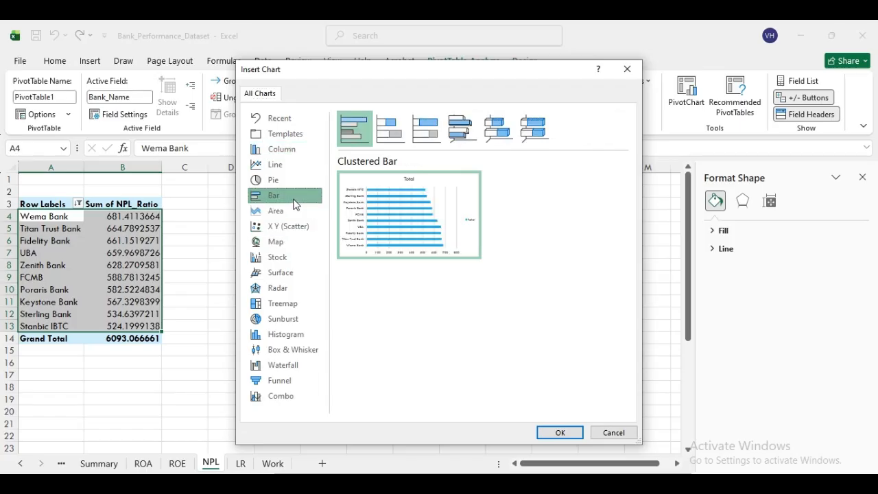
left_click(559, 434)
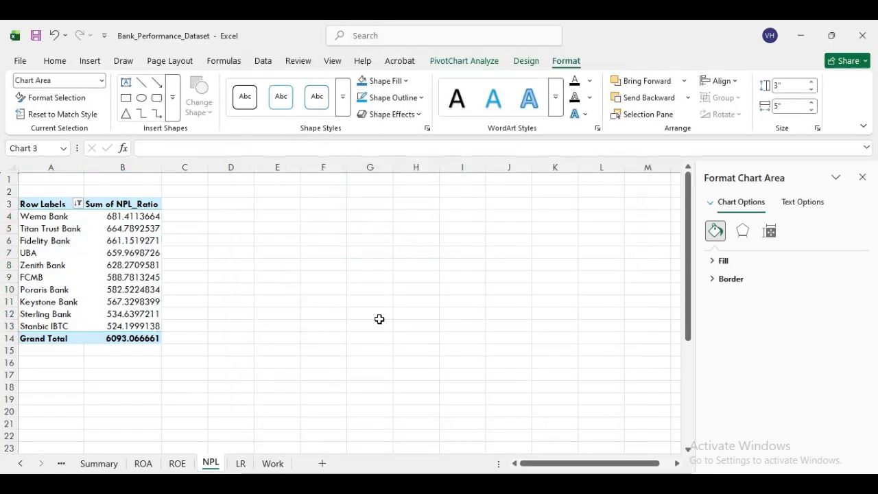
left_click(743, 233)
left_click(768, 233)
left_click(717, 234)
left_click(801, 203)
left_click(748, 202)
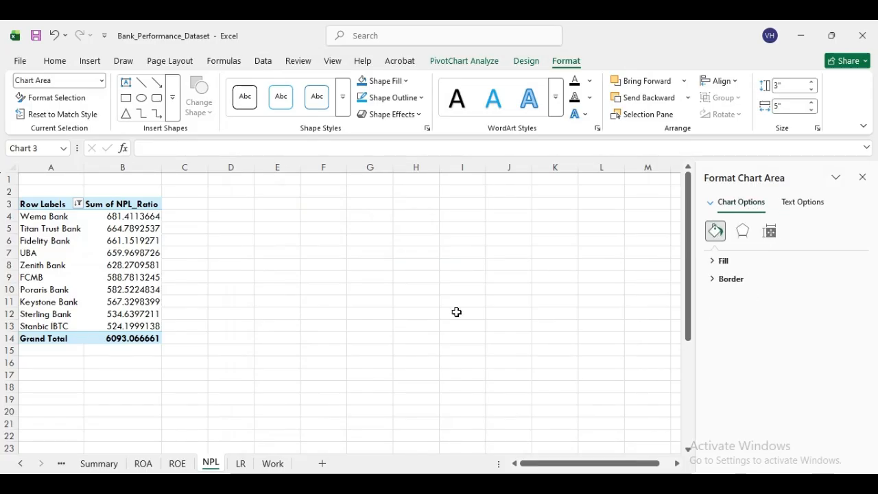
- Delete the NPL sheet, confirming the permanent deletion
right_click(218, 465)
left_click(270, 308)
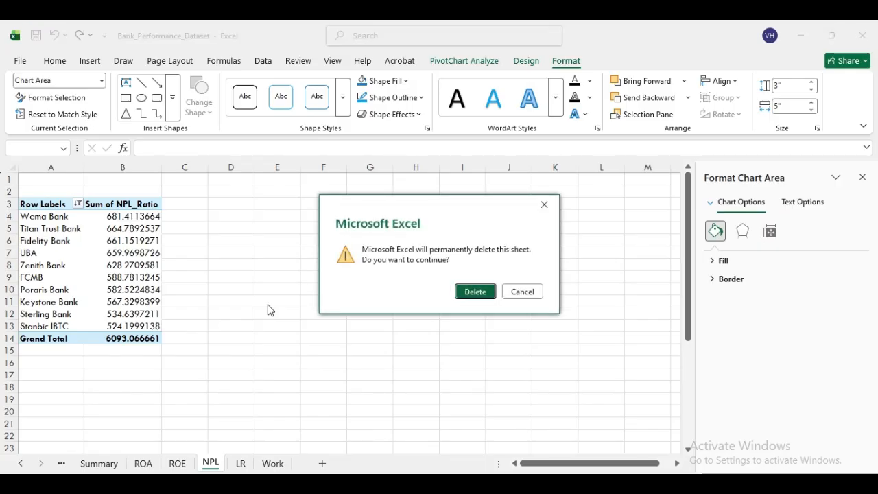
left_click(475, 291)
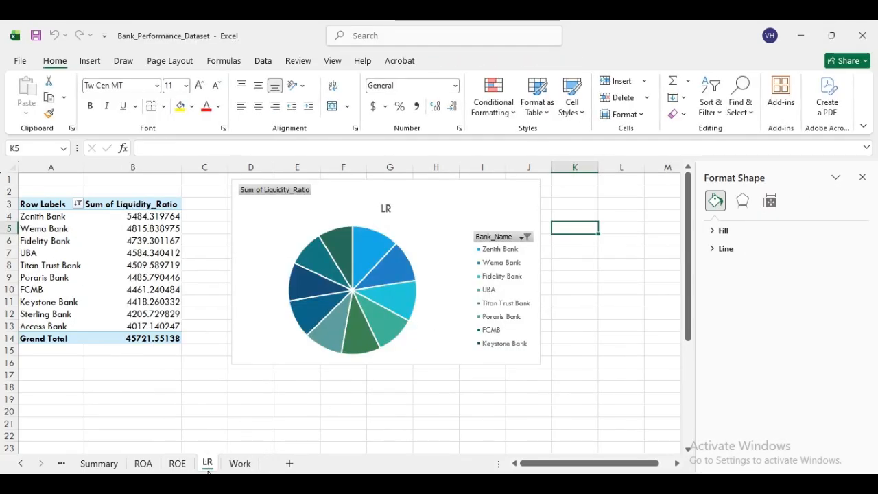
- Copy the LR sheet before Work as LR (2) and delete the copy's pie chart
left_click_drag(209, 466, 263, 467)
left_click_drag(240, 468, 237, 466, "ctrl")
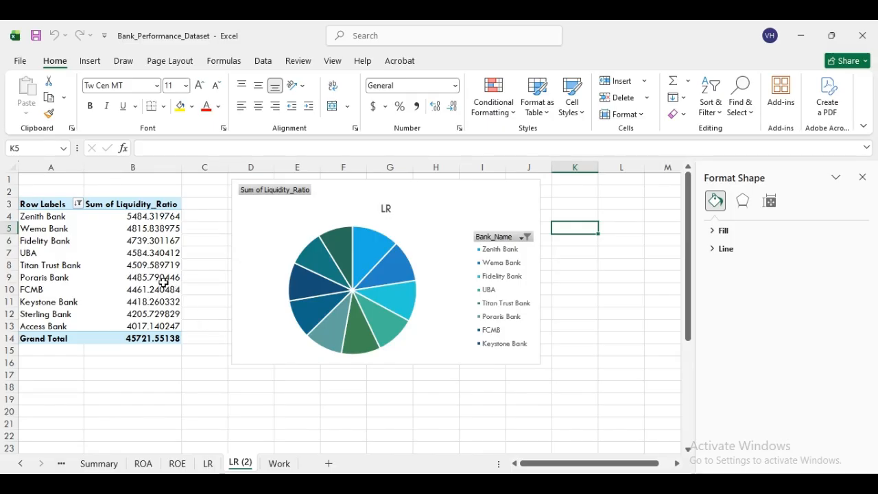
left_click(154, 266)
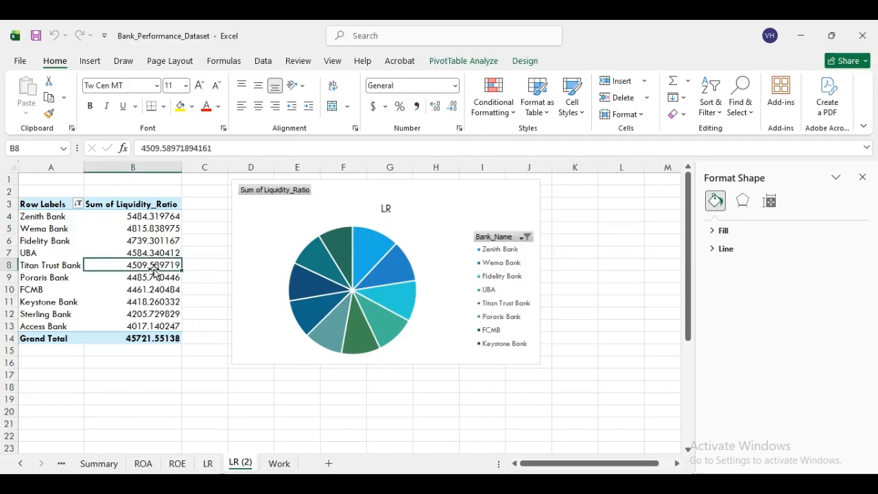
left_click(511, 237)
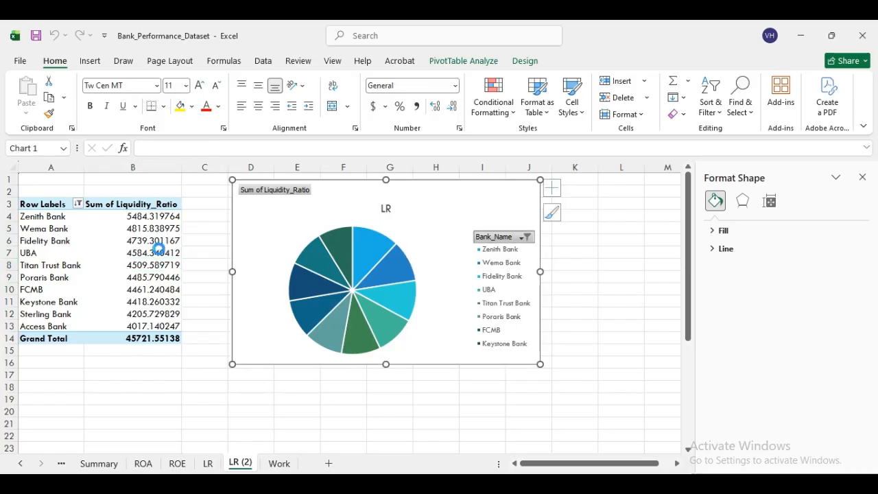
left_click(445, 296)
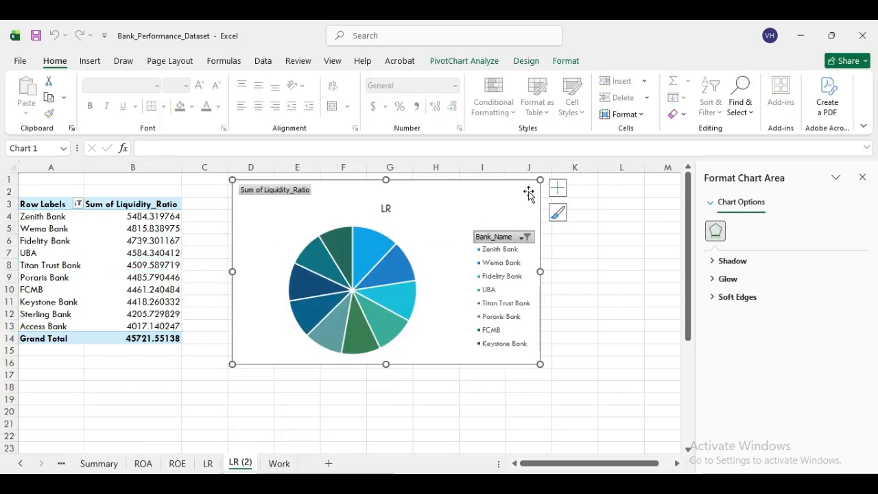
key("Delete")
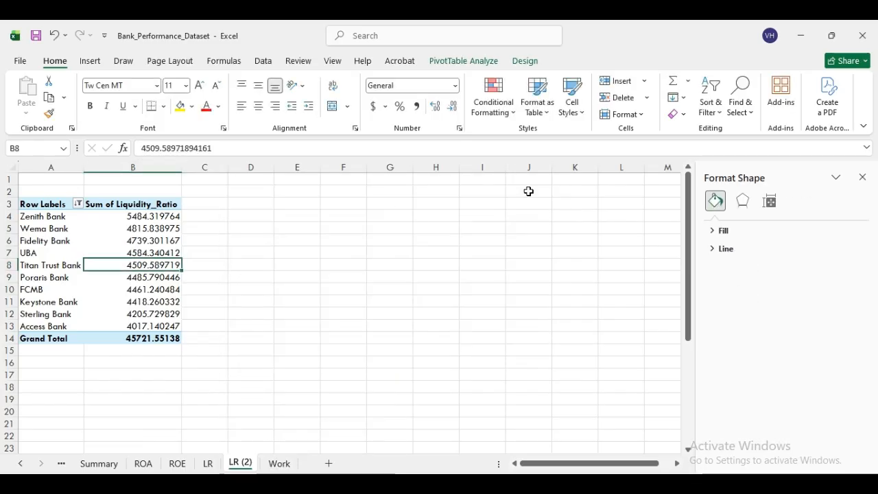
left_click(862, 177)
- Inspect the copied liquidity pivot table's bank names, values, header and Grand Total
left_click(107, 222)
left_click(48, 223)
left_click(48, 217)
left_click(133, 229)
left_click(163, 204)
left_click(172, 337)
left_click(206, 278)
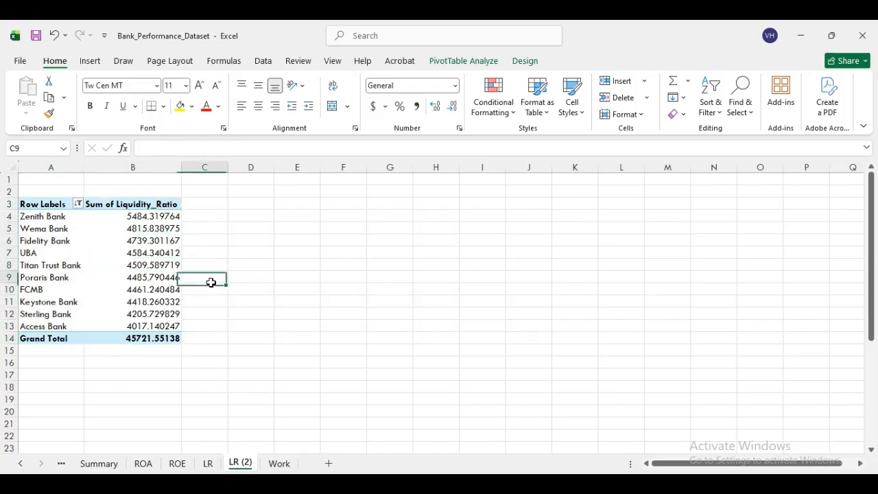
left_click(871, 246)
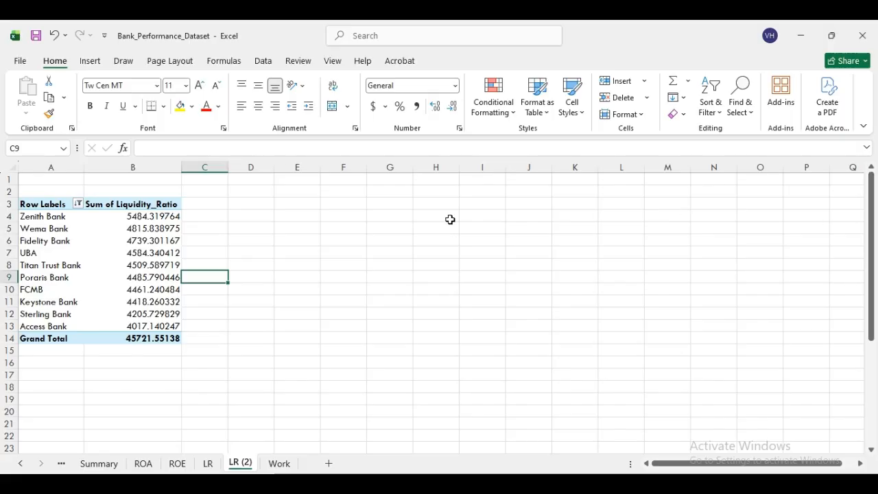
left_click(73, 208)
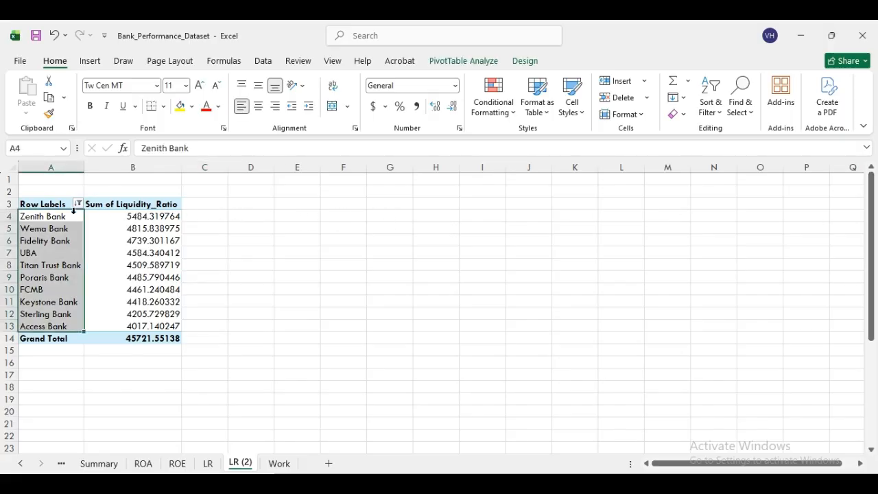
left_click(116, 232)
- Delete the LR (2) sheet and bring up the ROA sheet
right_click(239, 463)
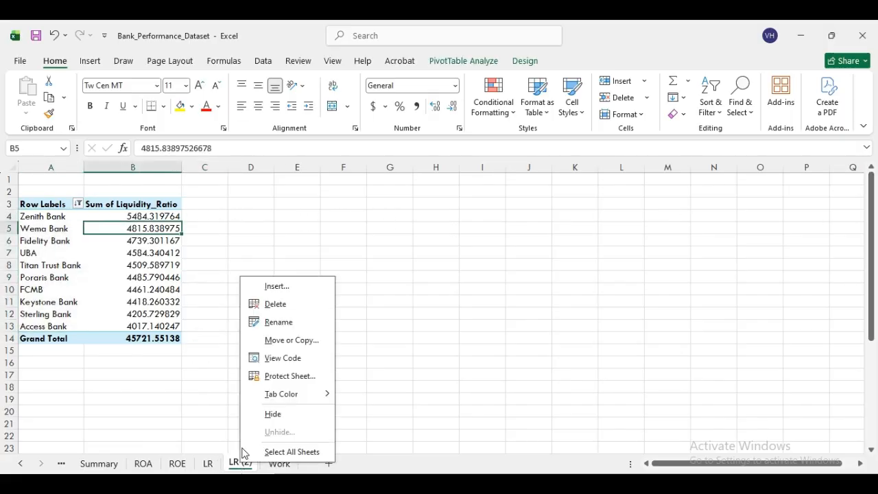
left_click(287, 305)
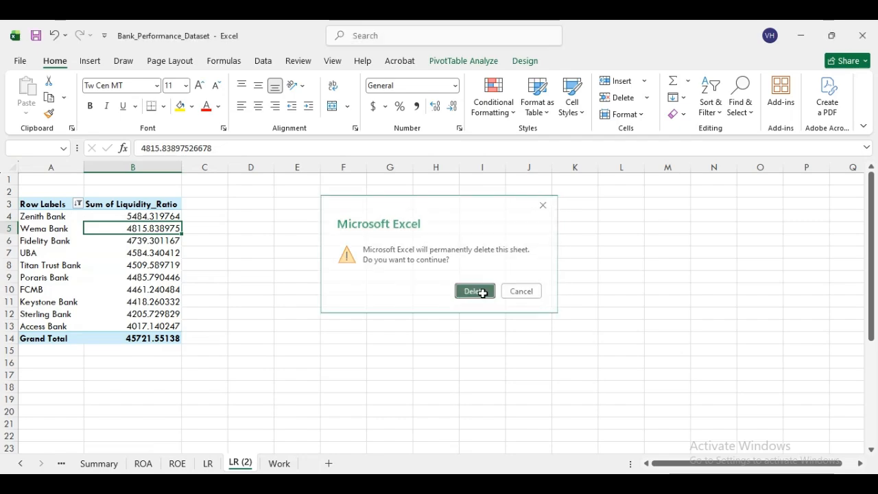
left_click(476, 294)
left_click(142, 464)
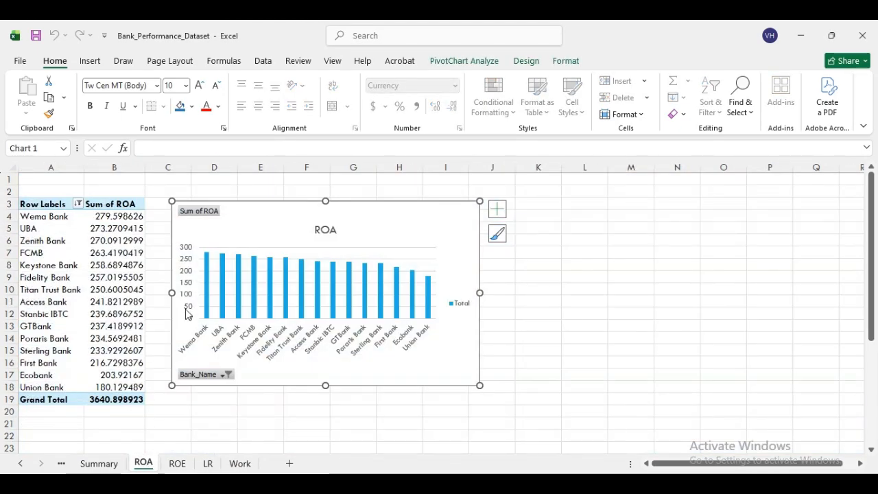
- Duplicate the ROA sheet, placing the ROA (2) copy before Work
left_click(668, 361)
left_click(71, 310)
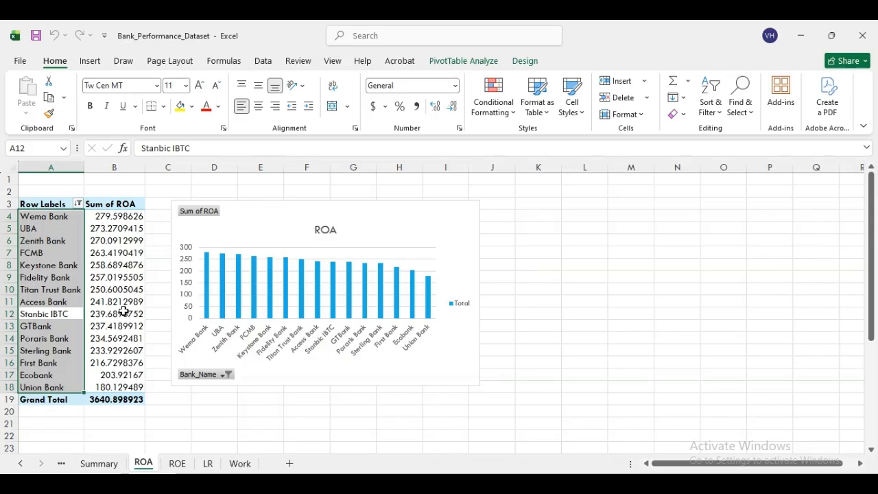
left_click(125, 312)
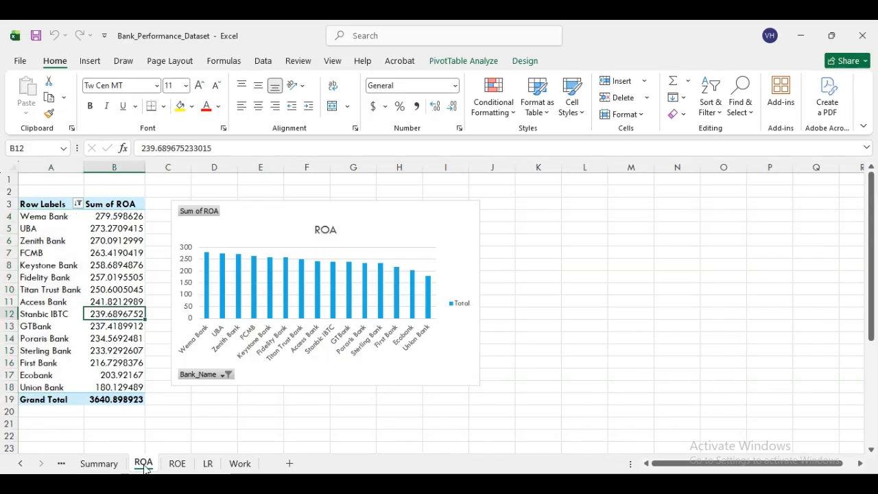
left_click_drag(168, 469, 251, 469)
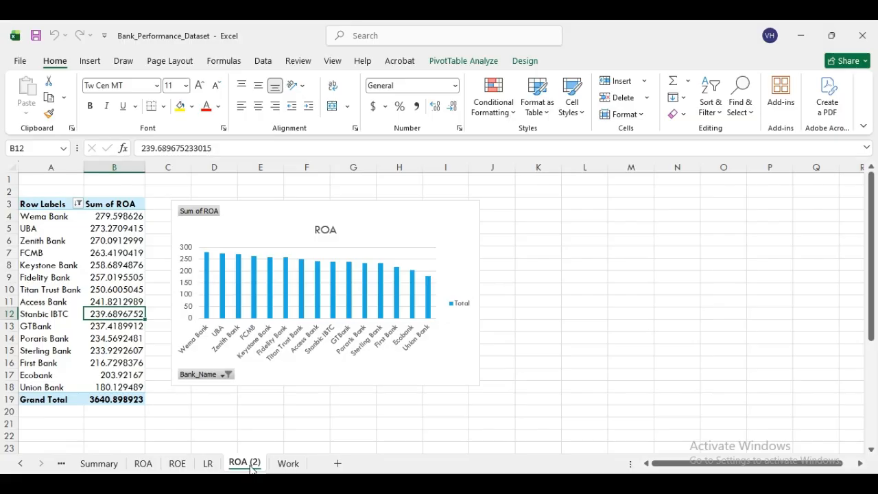
- Delete the copied ROA column PivotChart and select the pivot's bank names and ROA values
left_click(73, 247)
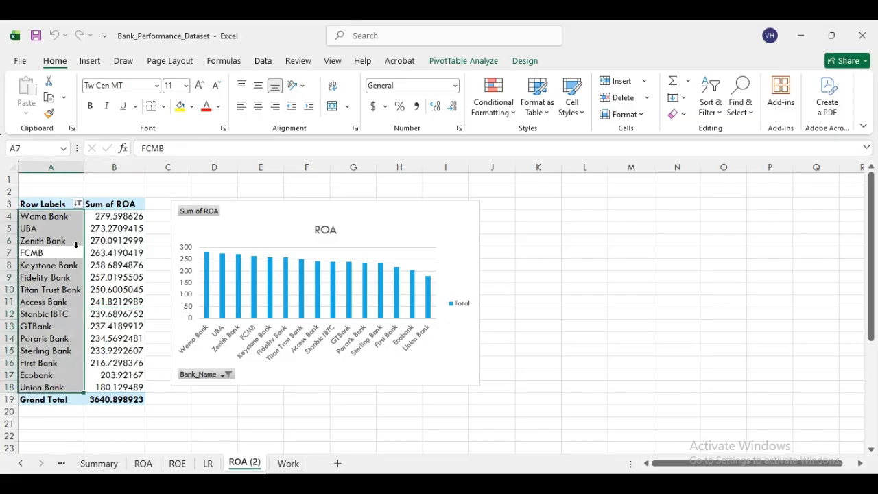
left_click(277, 415)
left_click(336, 307)
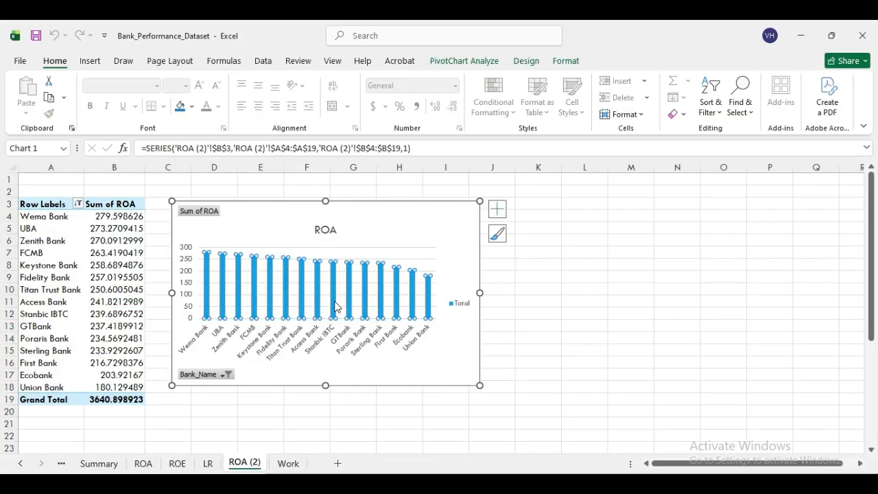
double_click(418, 223)
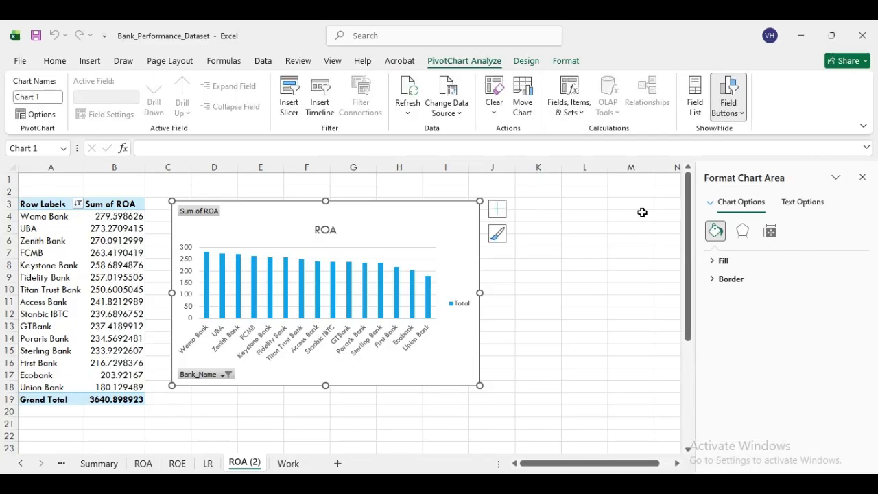
left_click(835, 179)
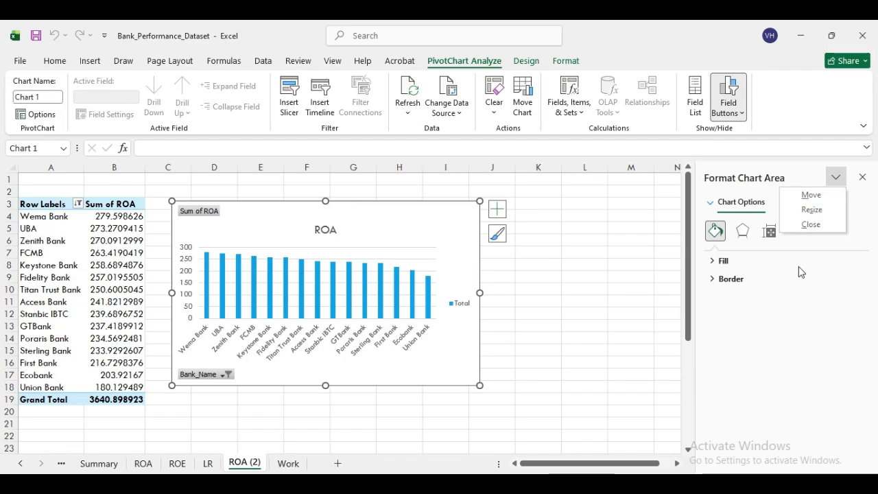
left_click(740, 207)
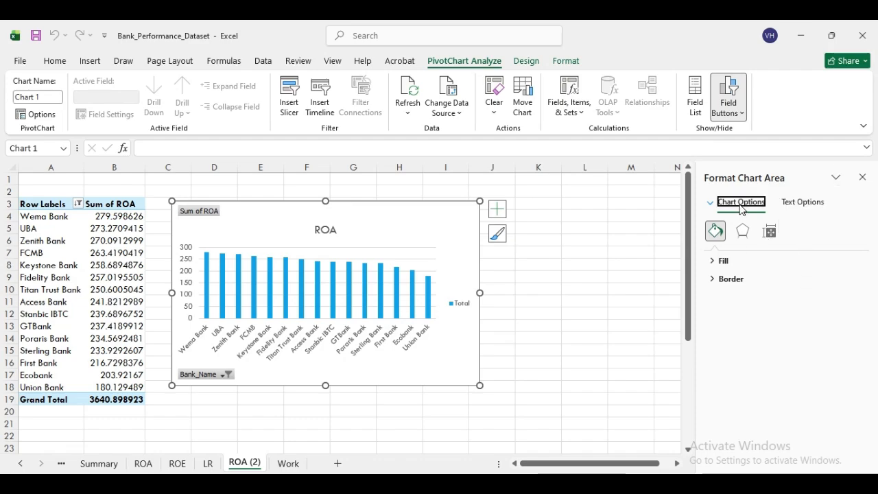
left_click(710, 206)
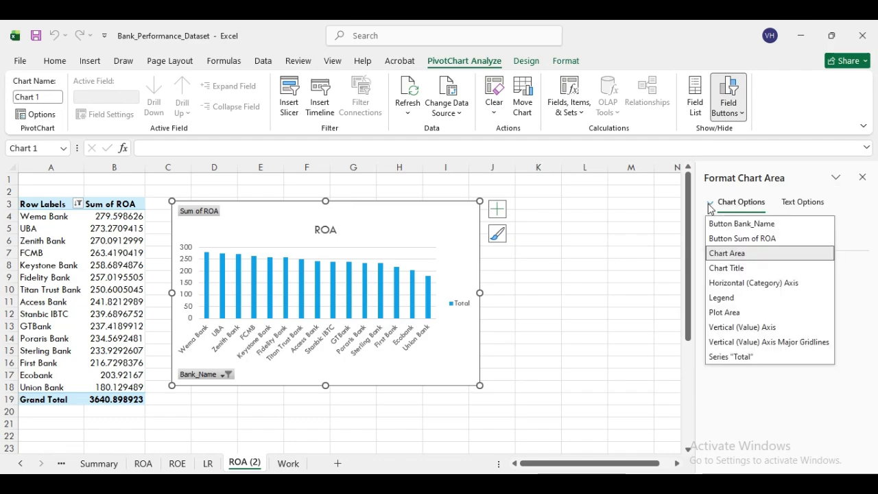
left_click(429, 254)
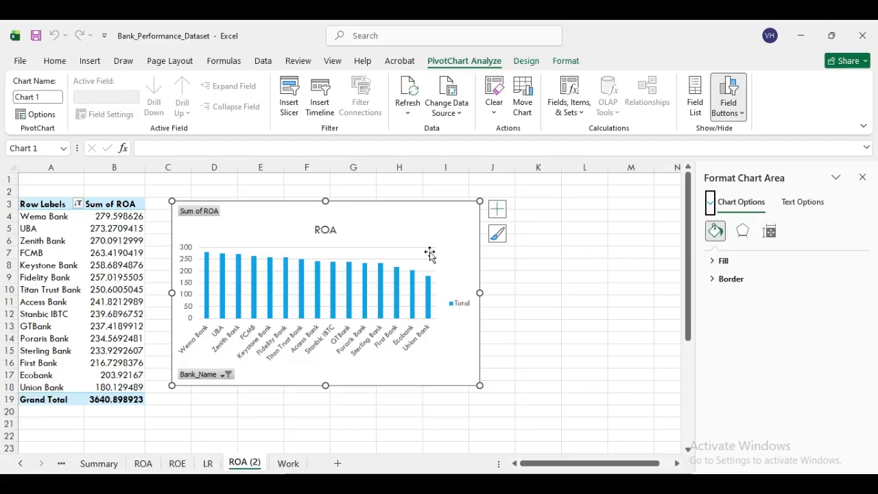
left_click(414, 253)
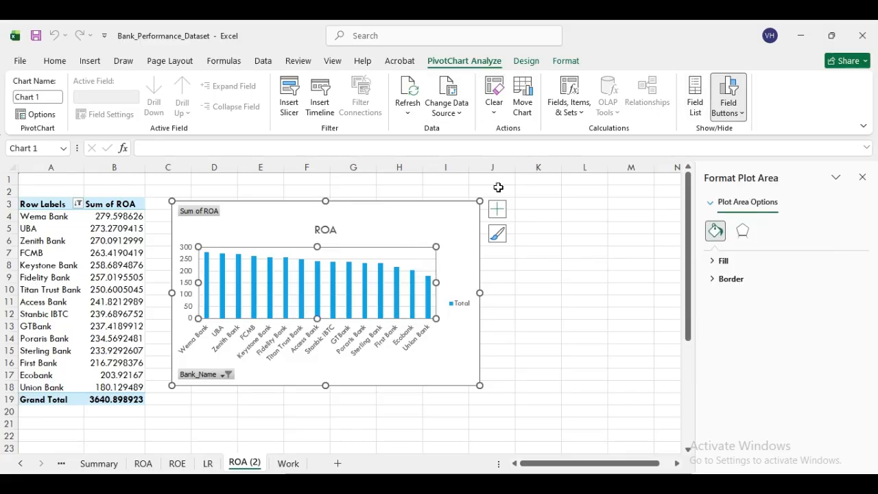
left_click(469, 217)
key("Delete")
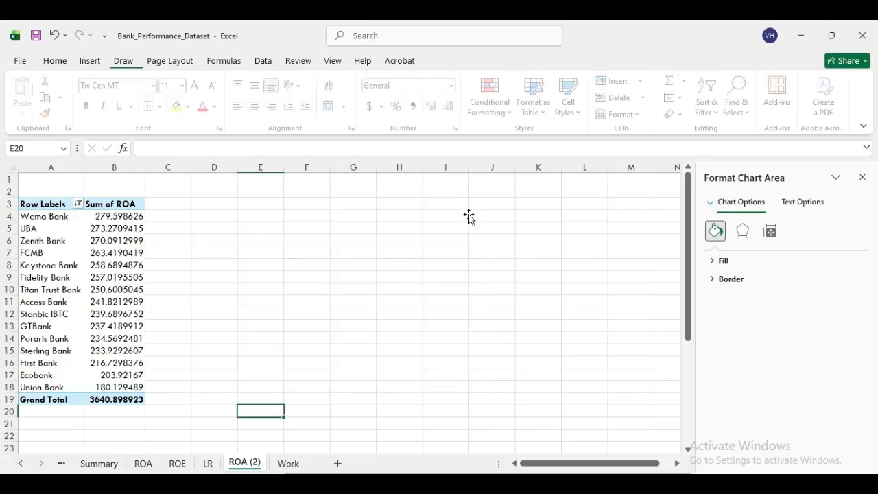
left_click_drag(25, 216, 134, 379)
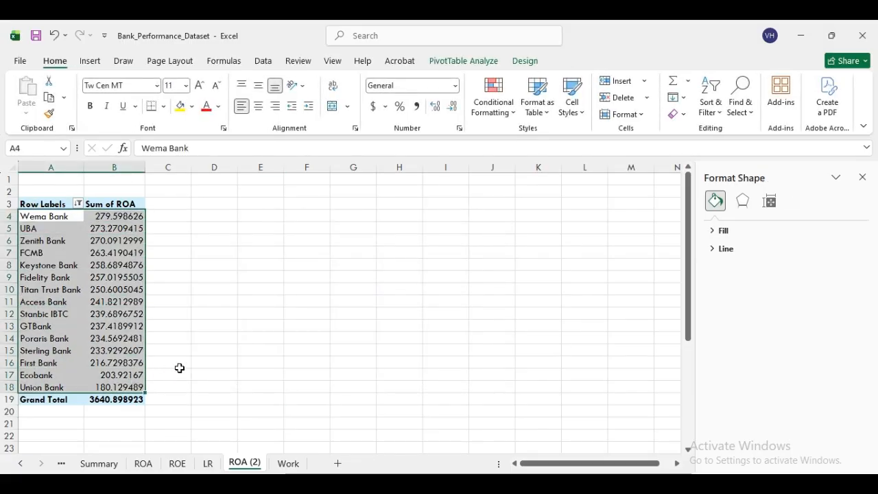
- Insert a clustered bar PivotChart of Sum of ROA by bank and move it up slightly
left_click(459, 64)
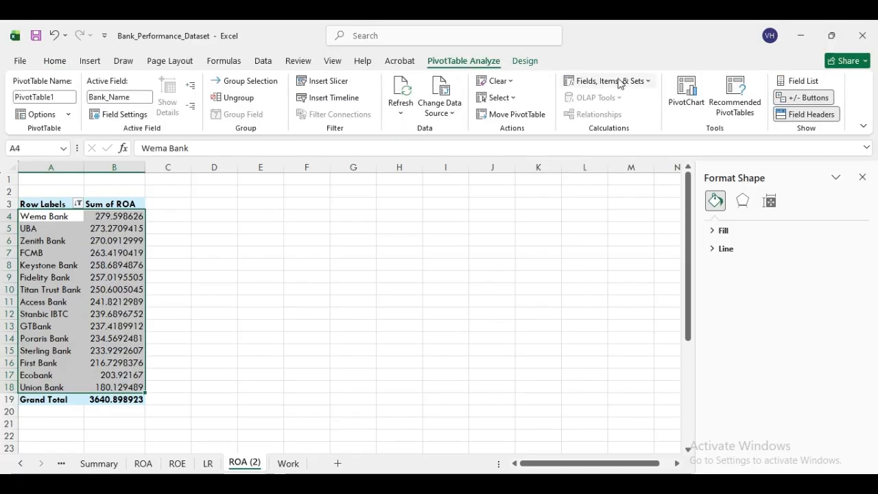
left_click(681, 99)
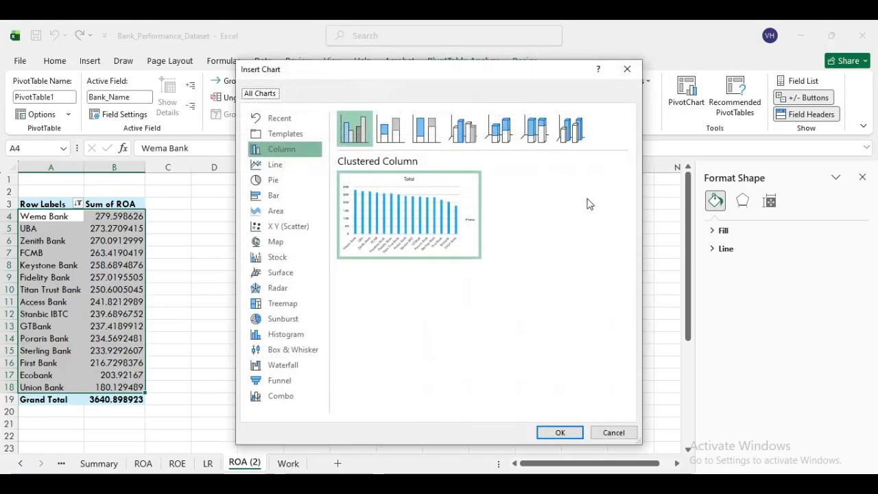
left_click(288, 196)
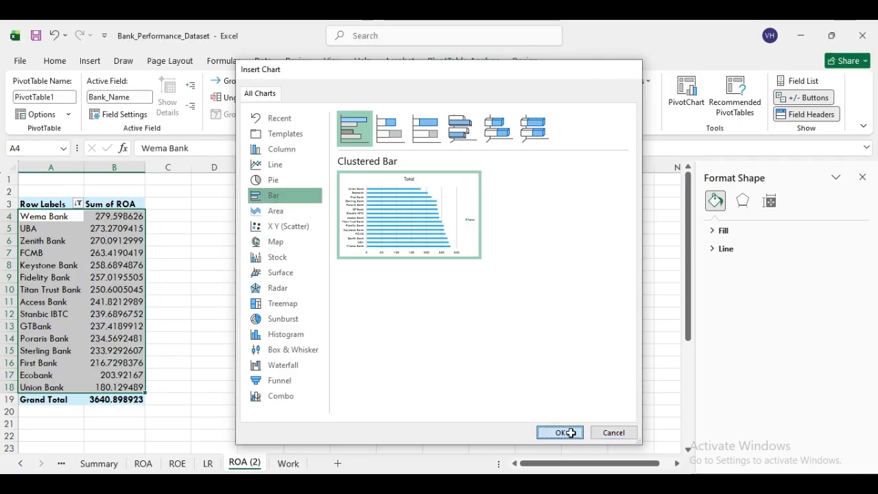
left_click(561, 432)
left_click_drag(437, 256, 436, 226)
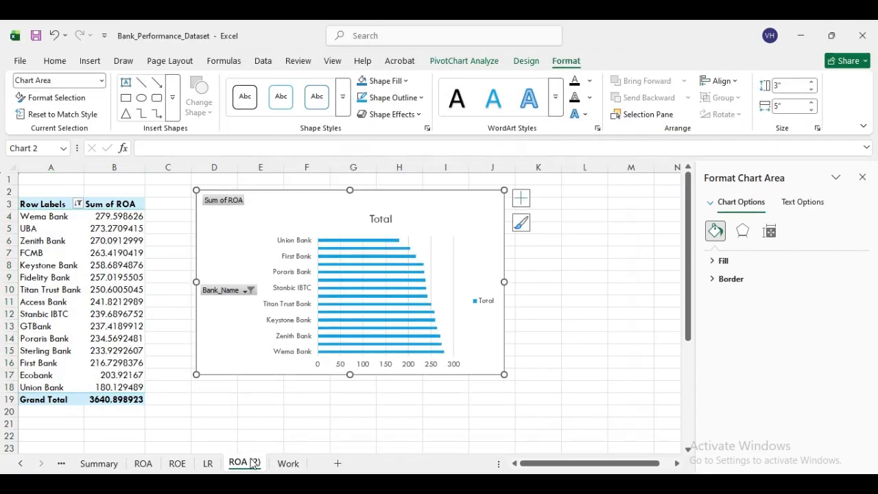
- Check the ROA (2) pivot values and chart, then review the ROA, ROE and LR sheets
left_click(107, 229)
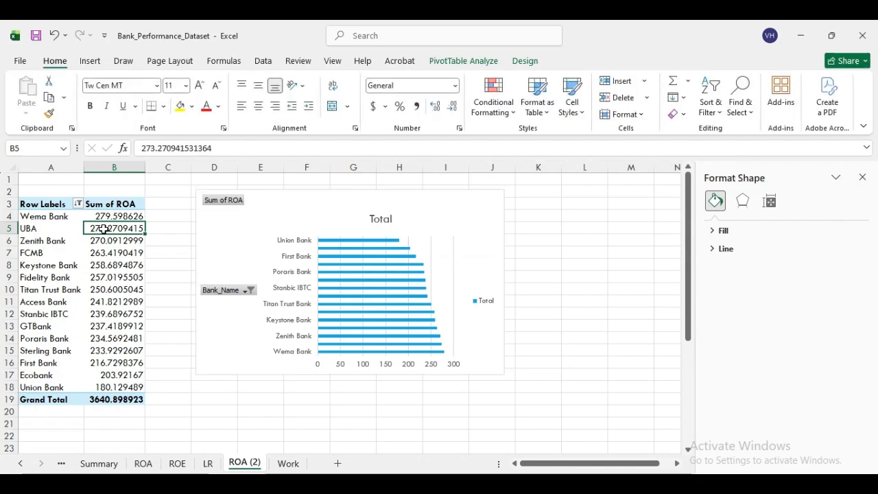
left_click(104, 205)
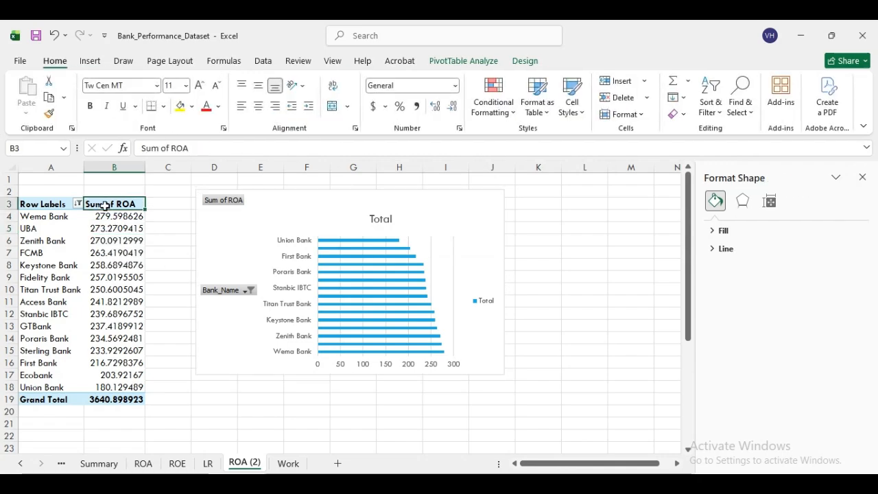
left_click(103, 216)
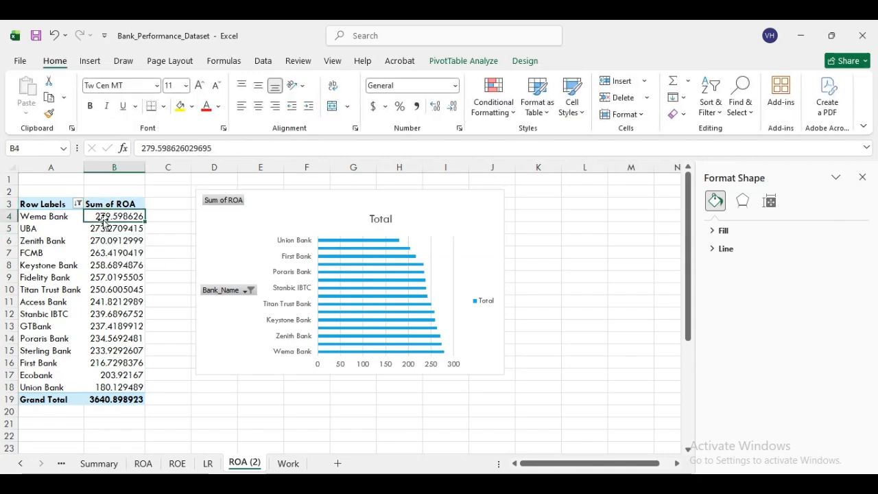
left_click(426, 230)
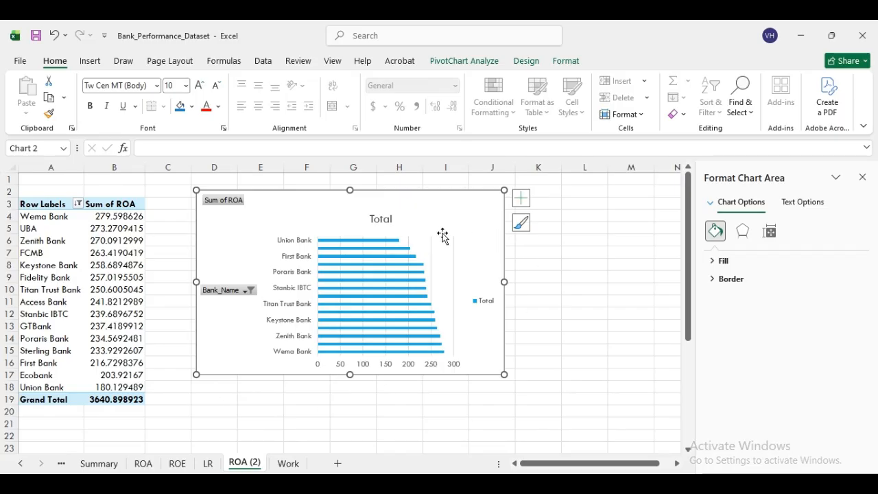
left_click(208, 388)
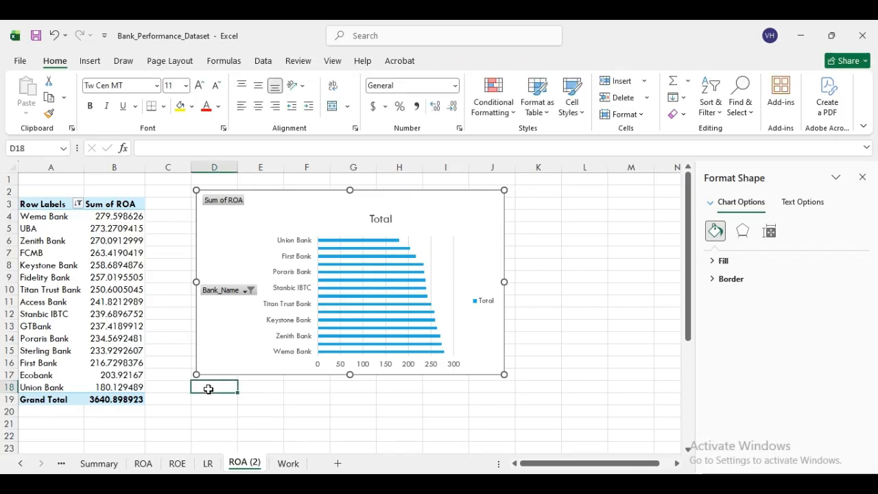
left_click(152, 467)
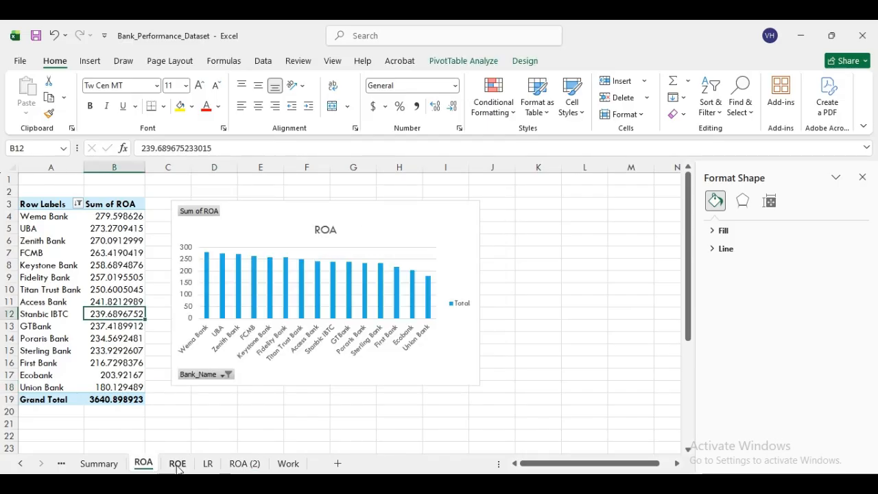
left_click(178, 466)
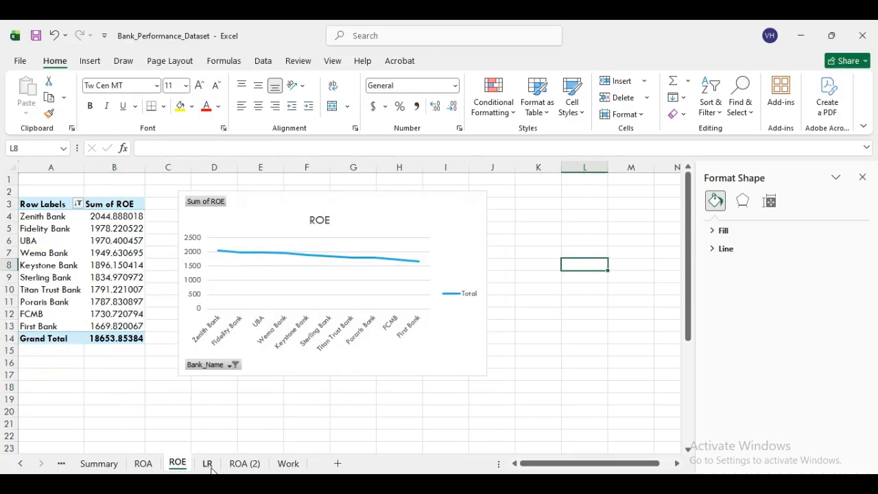
left_click(207, 465)
- Start renaming the ROA (2) sheet tab, leaving its name cleared
right_click(242, 465)
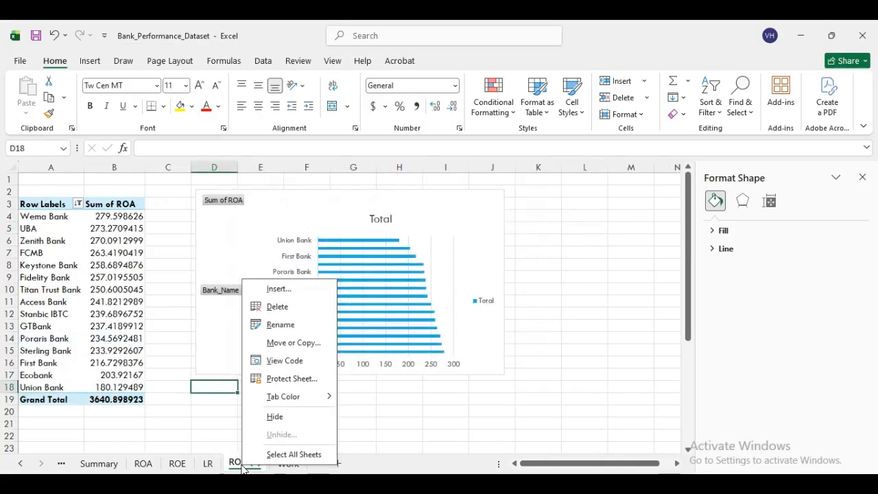
left_click(281, 325)
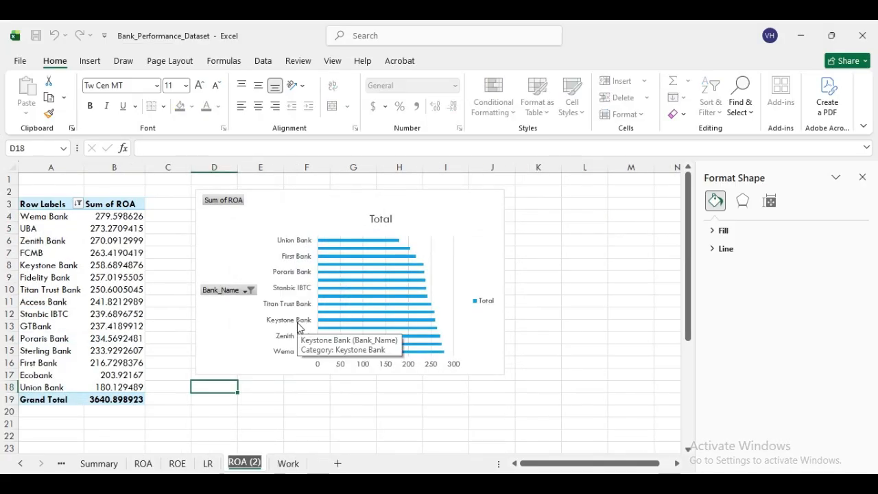
type("L")
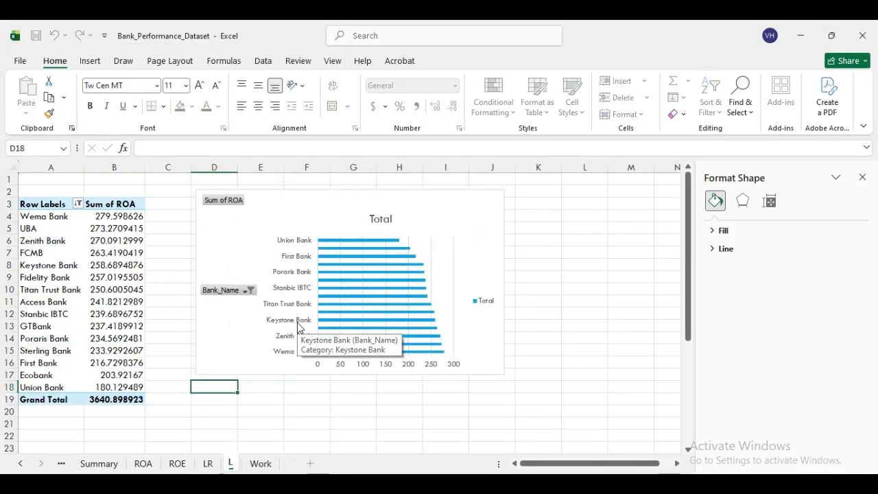
key("BackSpace")
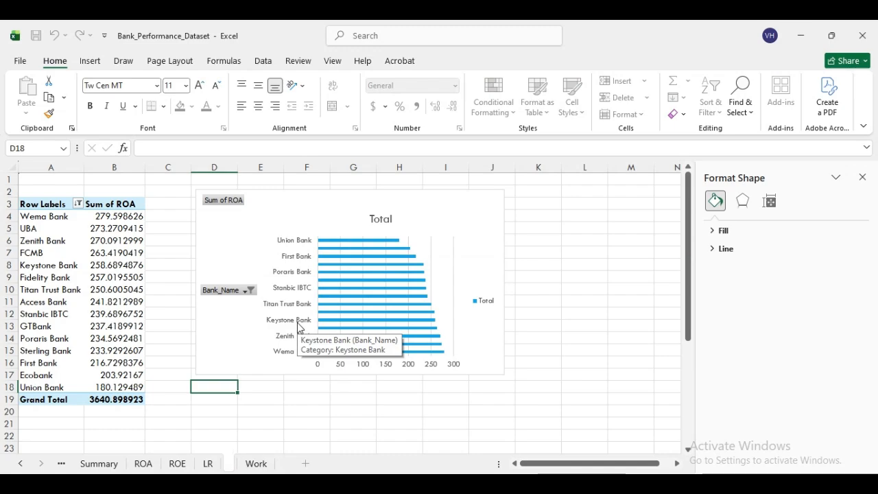
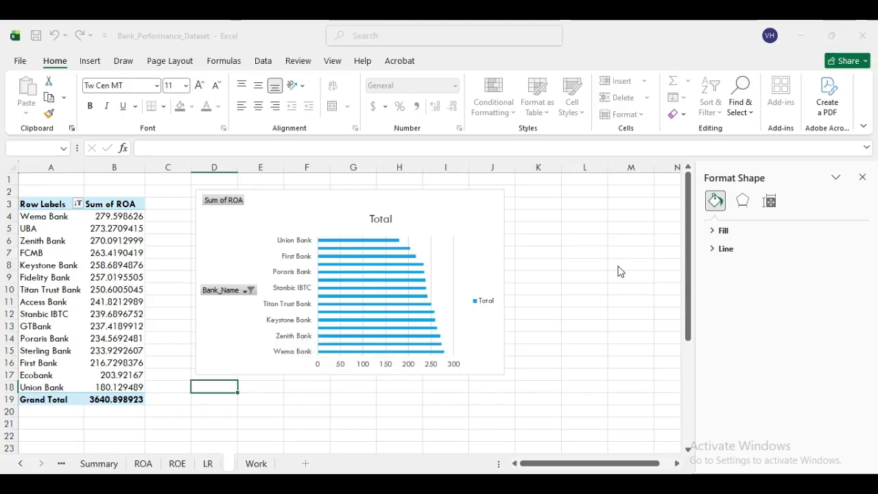
- Abandon the blank rename of the ROA (2) sheet after the invalid-name error
key("Return")
left_click(532, 325)
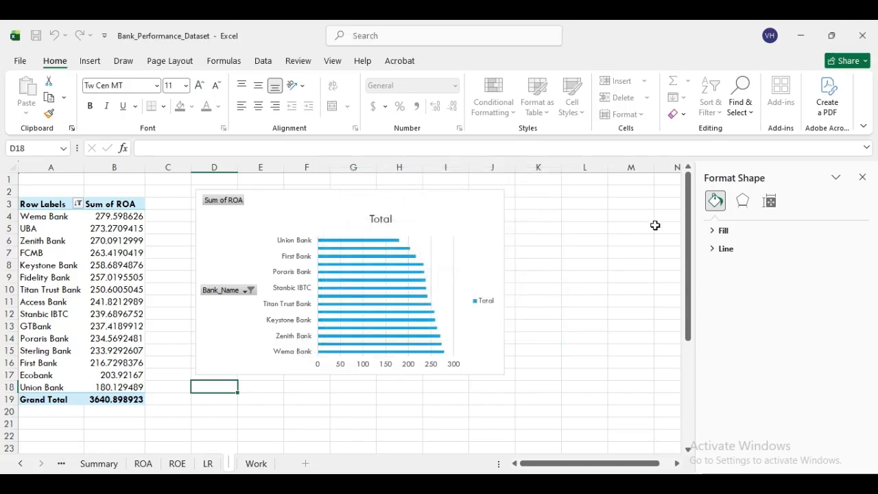
key("Escape")
- Delete the duplicate ROA (2) sheet, close the Format Shape pane and select a Work table cell
right_click(252, 463)
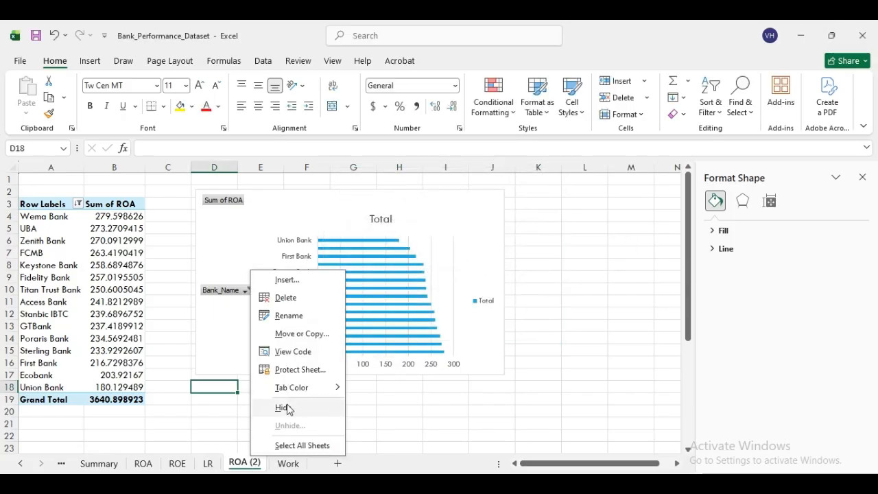
left_click(287, 297)
left_click(477, 292)
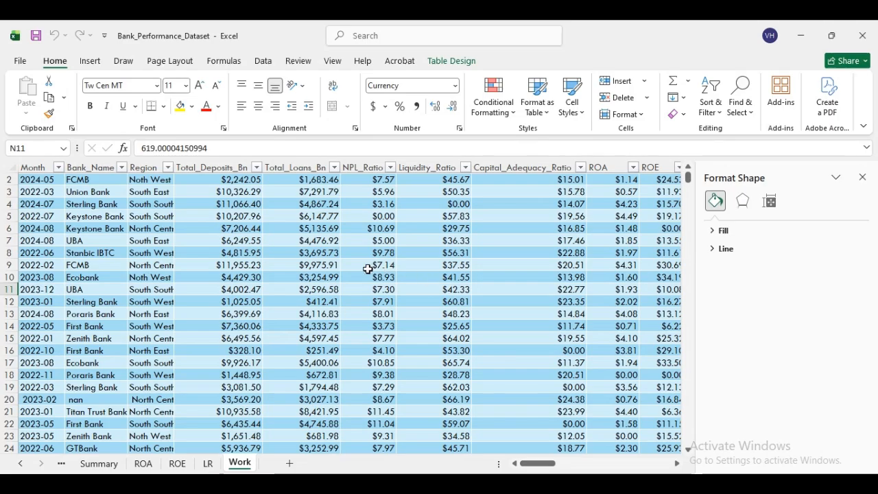
left_click(862, 177)
left_click(362, 235)
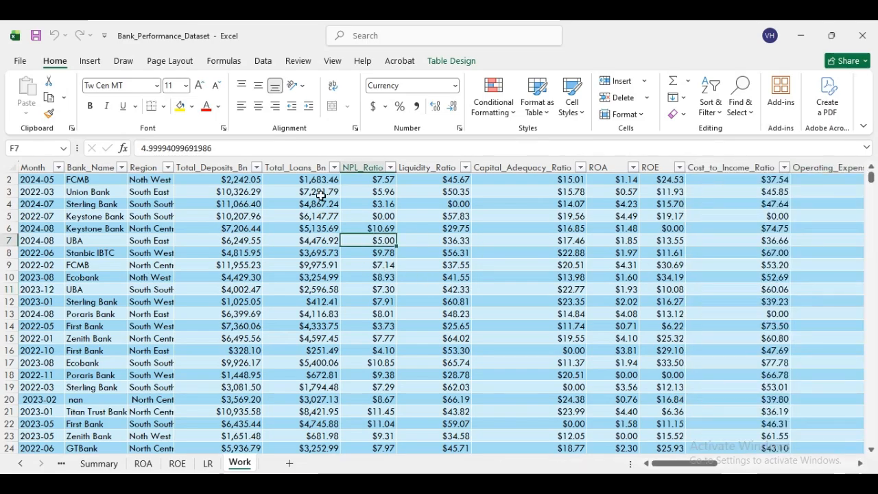
- Create a PivotTable from the data table on a new worksheet, comparing the ROA, ROE and LR sheets
left_click(91, 62)
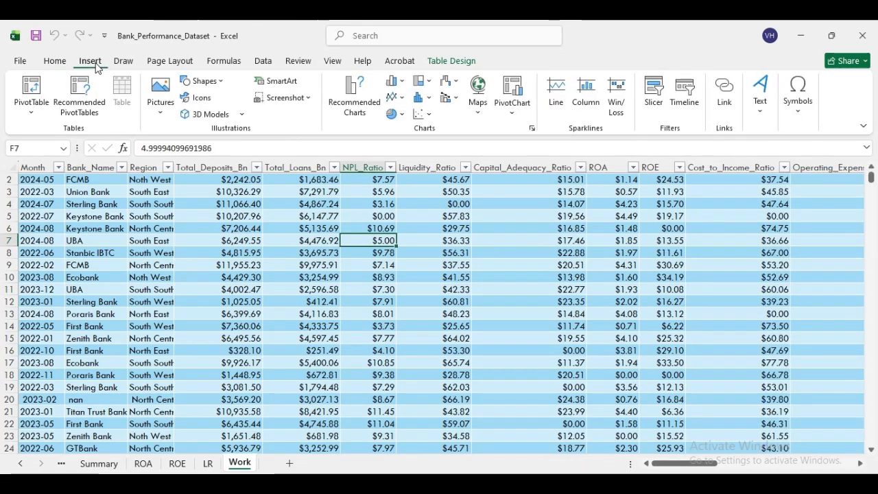
left_click(35, 86)
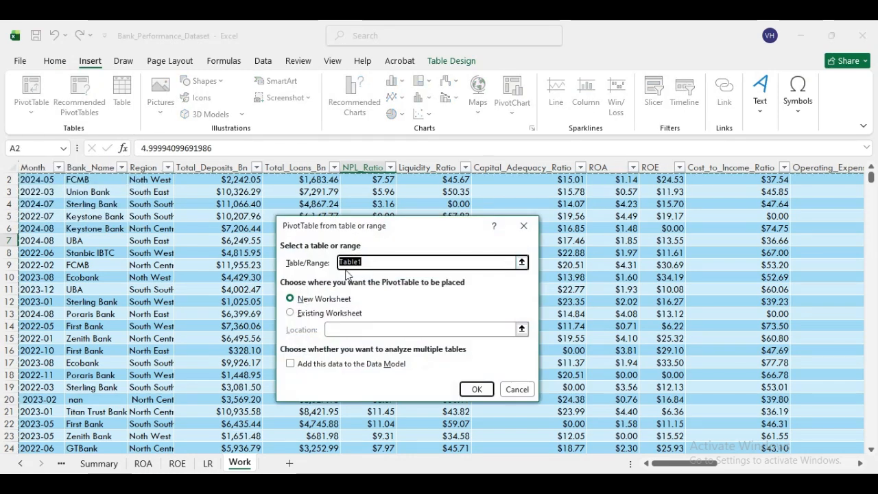
left_click(480, 389)
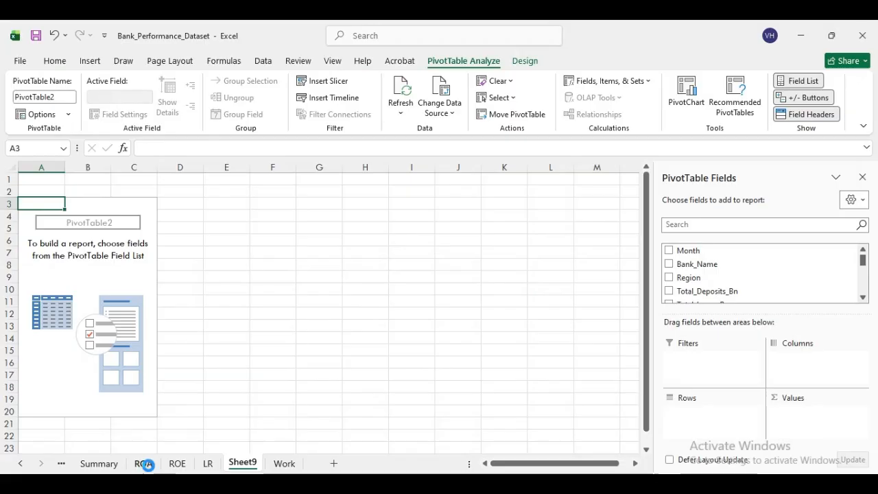
left_click(144, 465)
left_click(178, 464)
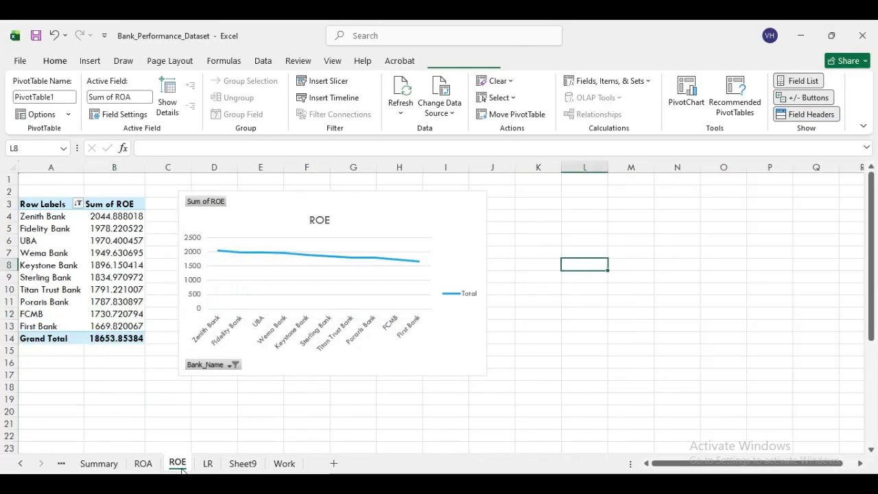
left_click(207, 464)
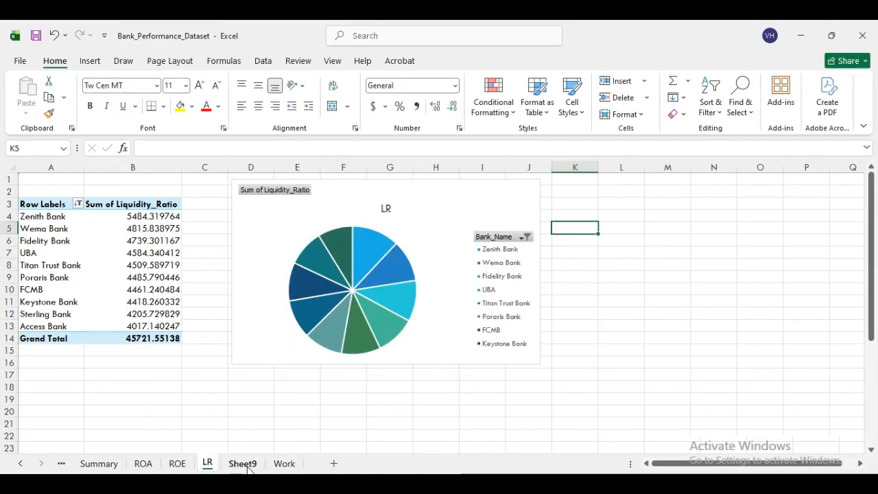
left_click(247, 466)
- Build the pivot with Bank_Name as rows and Sum of NPL_Ratio as values
right_click(249, 467)
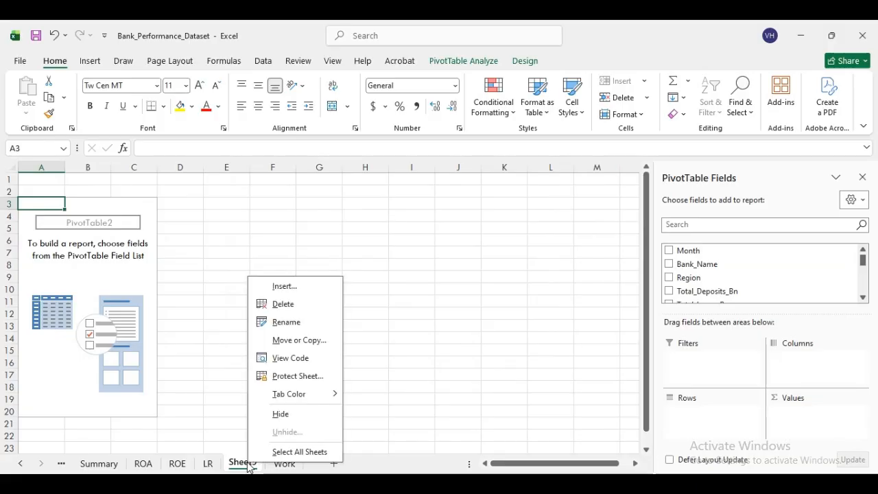
left_click(831, 266)
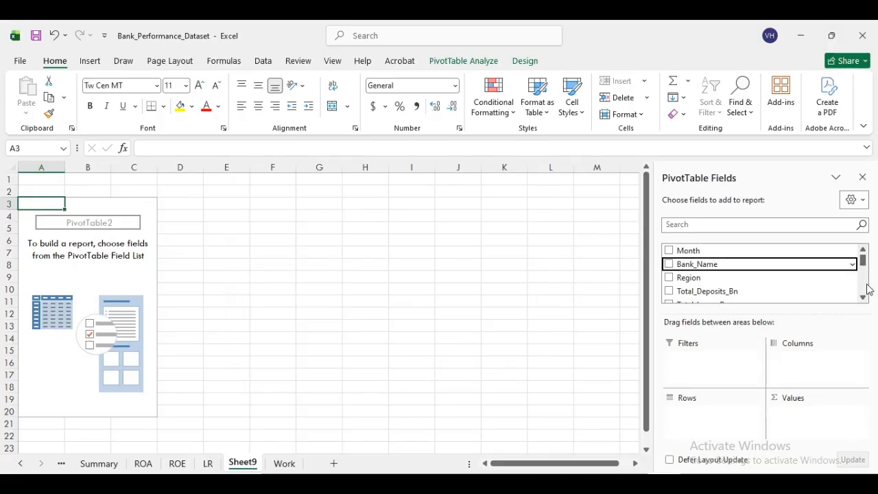
left_click(669, 265)
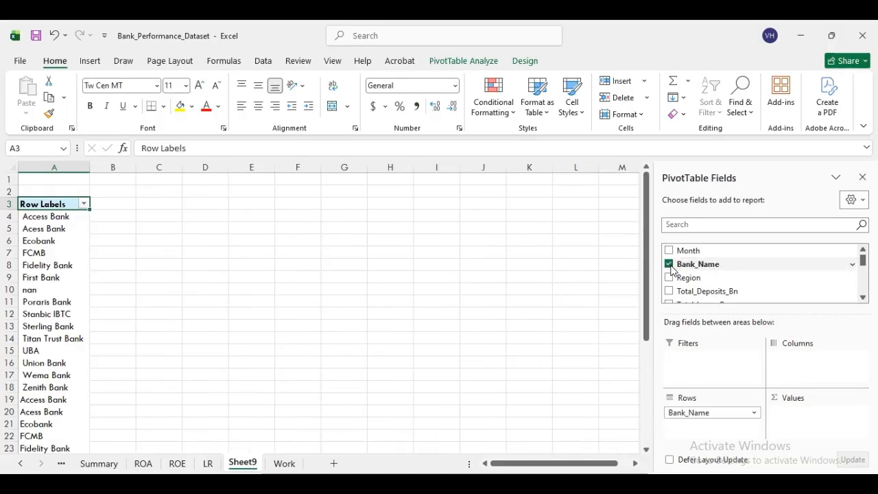
left_click(863, 297)
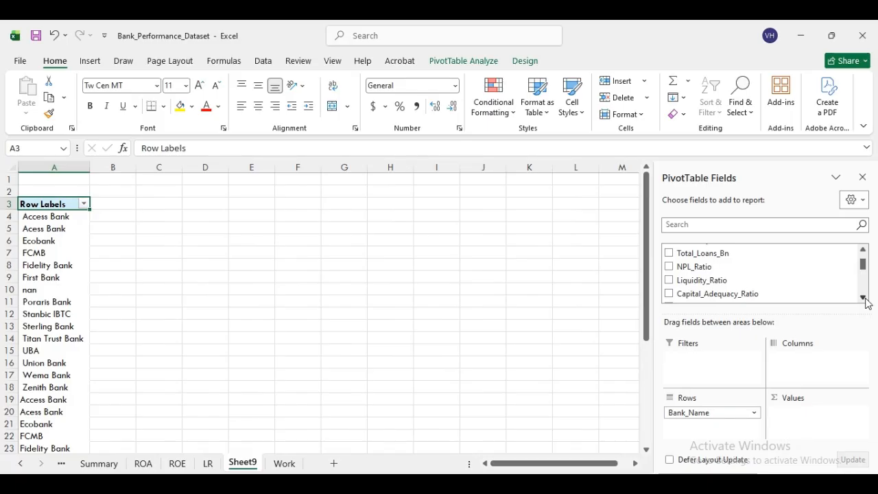
left_click(669, 267)
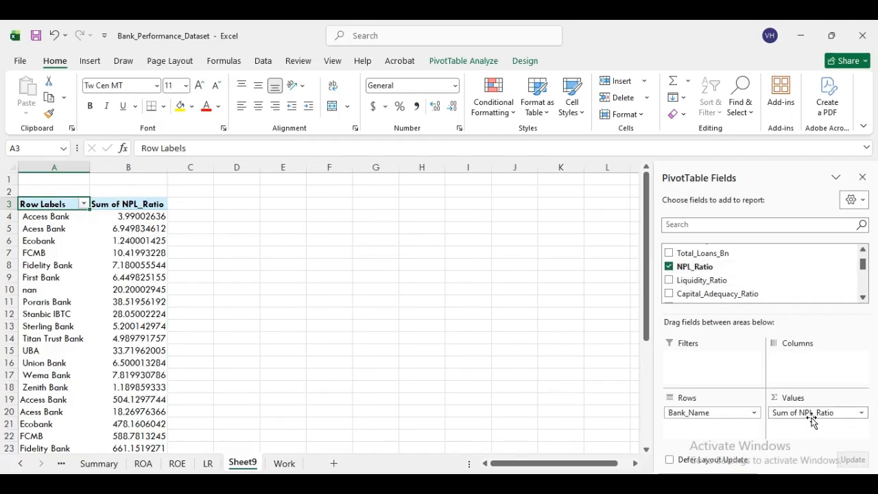
- Begin renaming Sheet9, erasing a mistyped letter
right_click(247, 466)
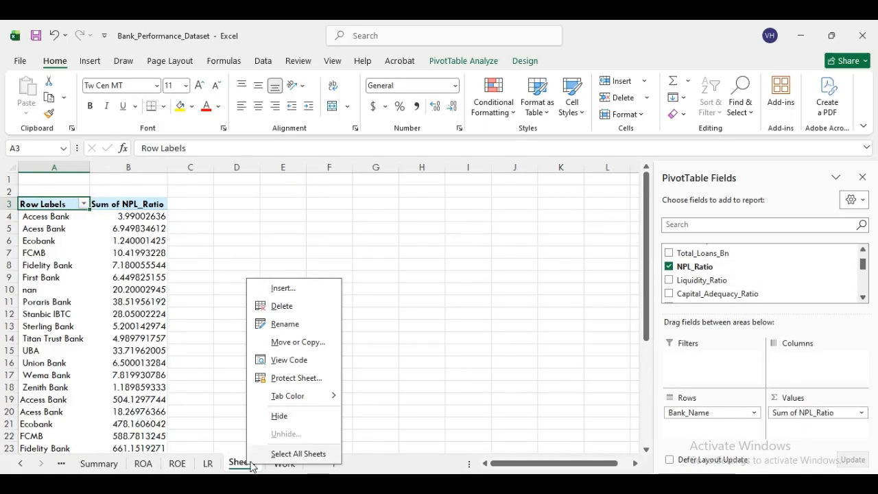
left_click(303, 323)
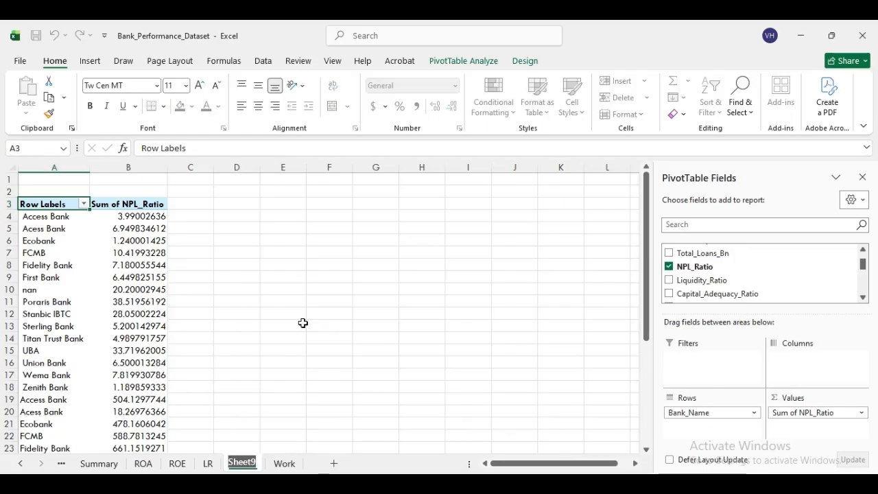
type("n")
key("BackSpace")
- Name the sheet NPL and filter the pivot to the top 10 banks
type("NPL")
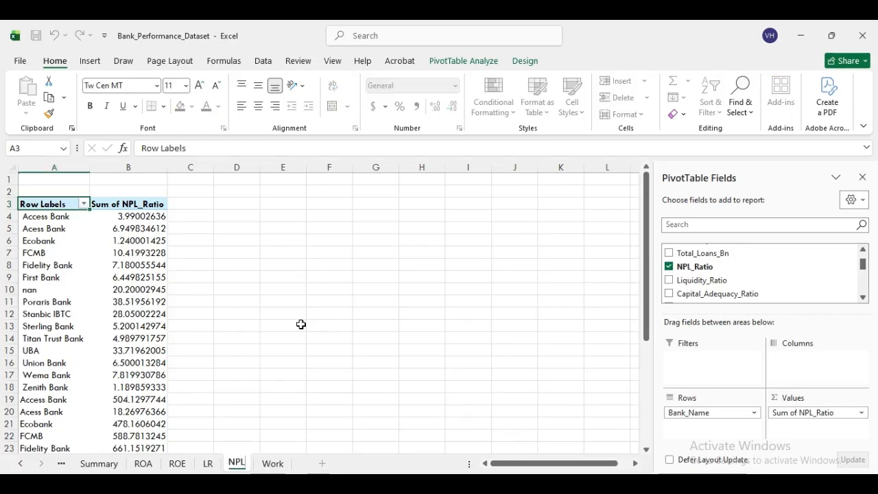
left_click(301, 324)
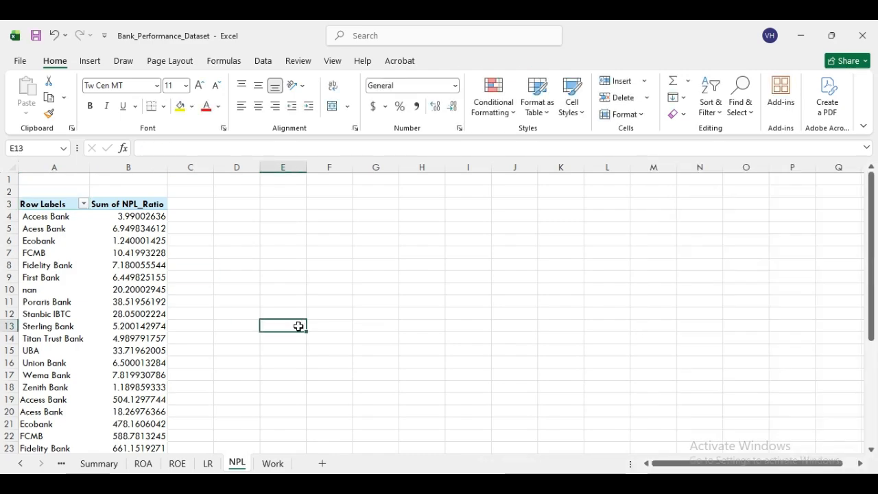
left_click(63, 218)
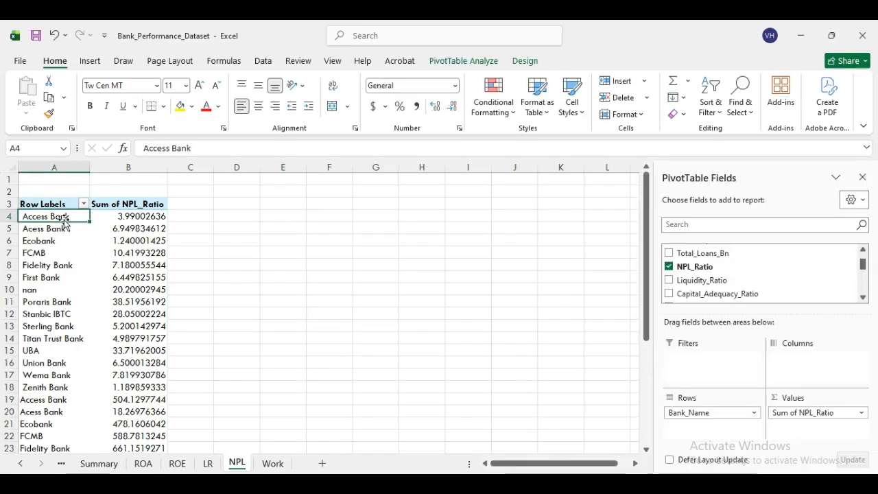
right_click(64, 217)
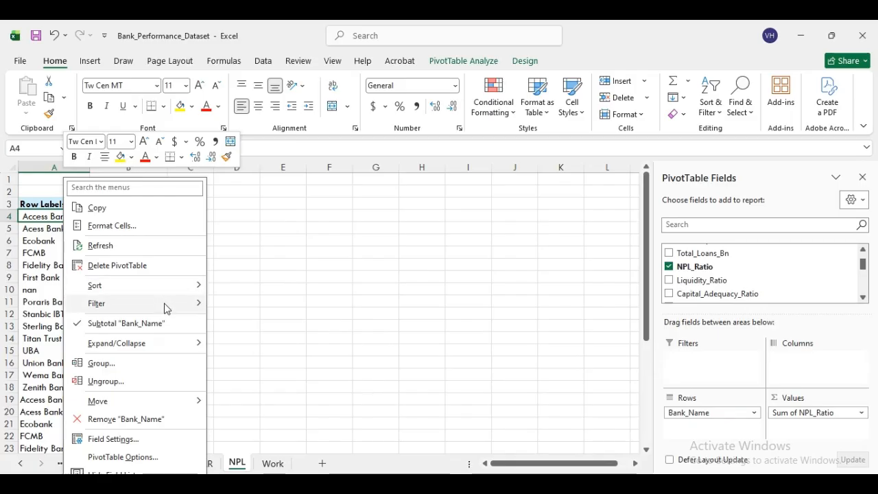
mouse_move(164, 306)
left_click(257, 364)
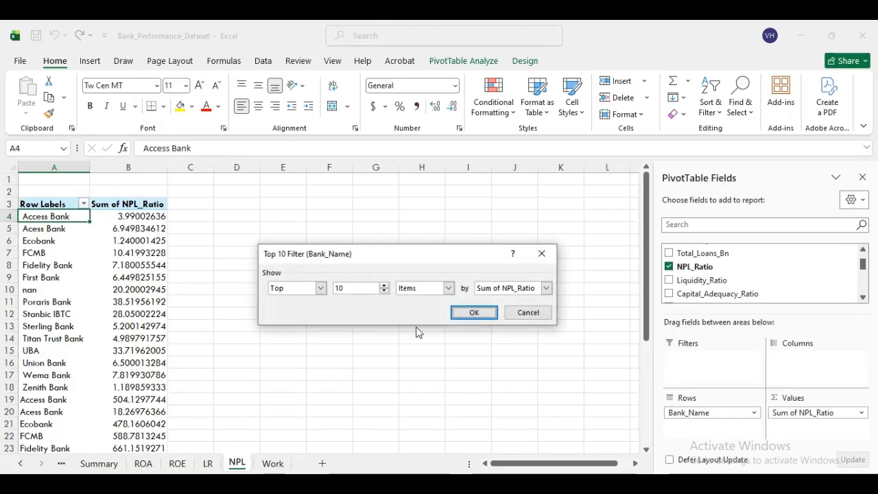
left_click(460, 312)
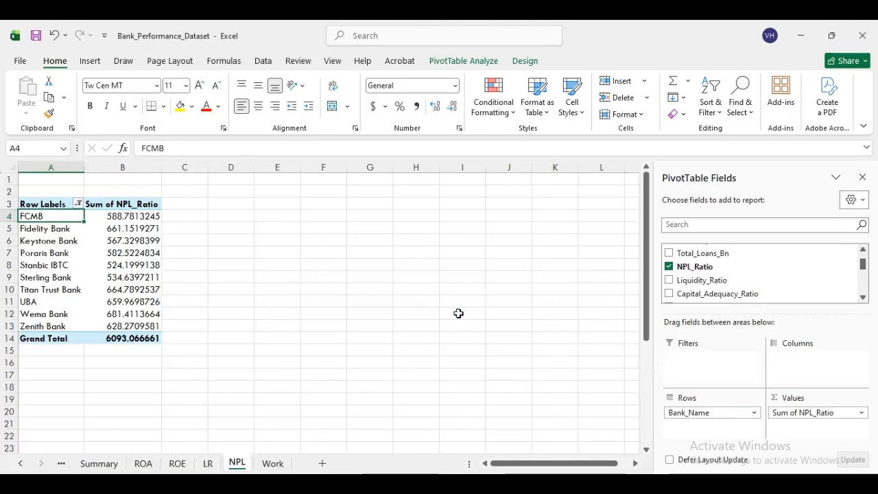
- Sort the banks by Sum of NPL_Ratio largest to smallest and select A4:B13
left_click(137, 218)
right_click(137, 218)
mouse_move(225, 346)
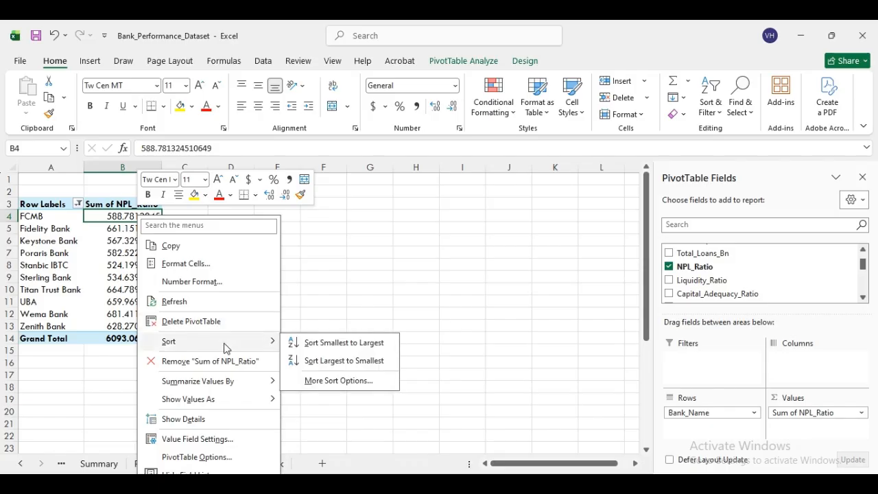
left_click(322, 361)
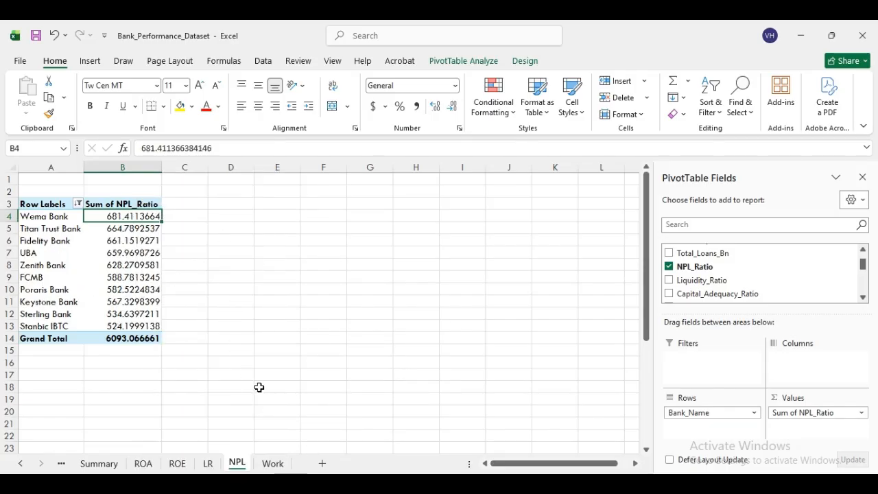
left_click_drag(35, 217, 151, 322)
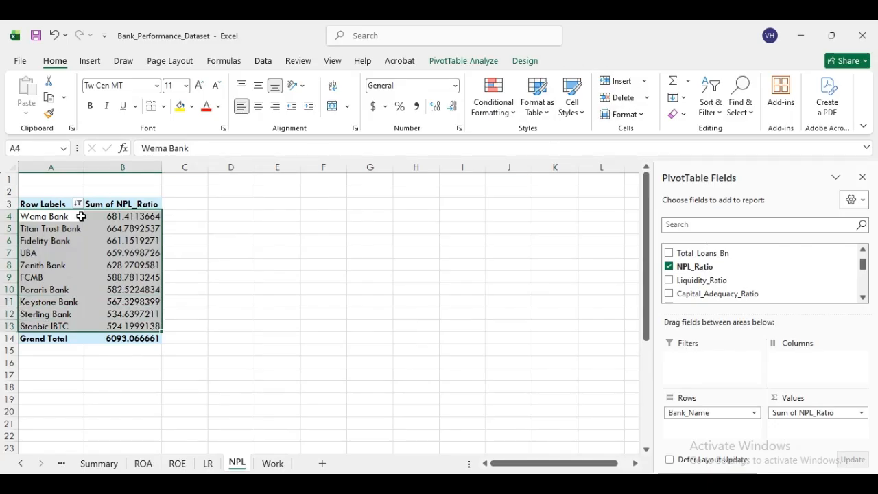
left_click(453, 61)
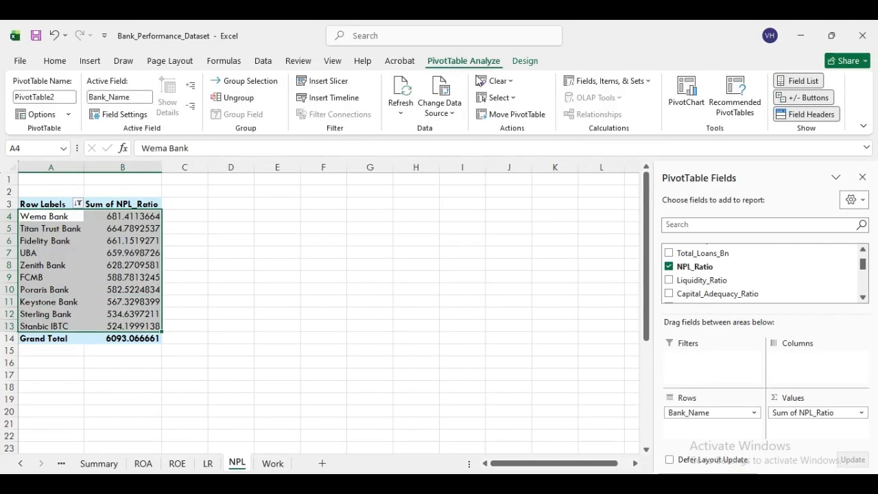
- Insert a clustered bar PivotChart of Sum of NPL_Ratio beside the pivot table
left_click(685, 92)
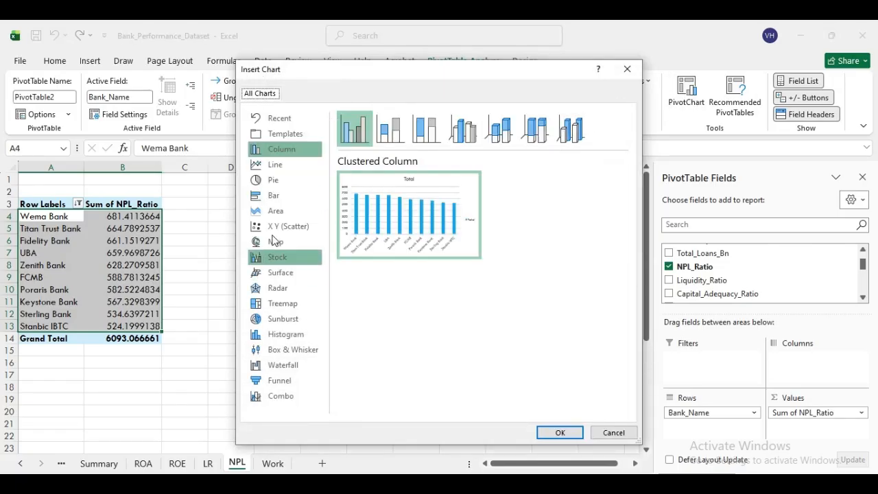
left_click(287, 197)
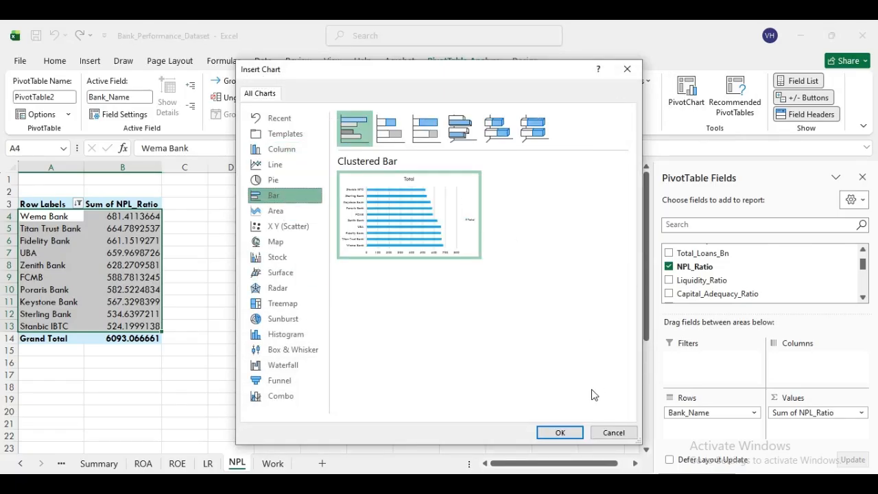
left_click(574, 432)
left_click_drag(409, 226, 402, 206)
- Retitle the chart from Total to NPL and nudge the title slightly left
left_click(388, 217)
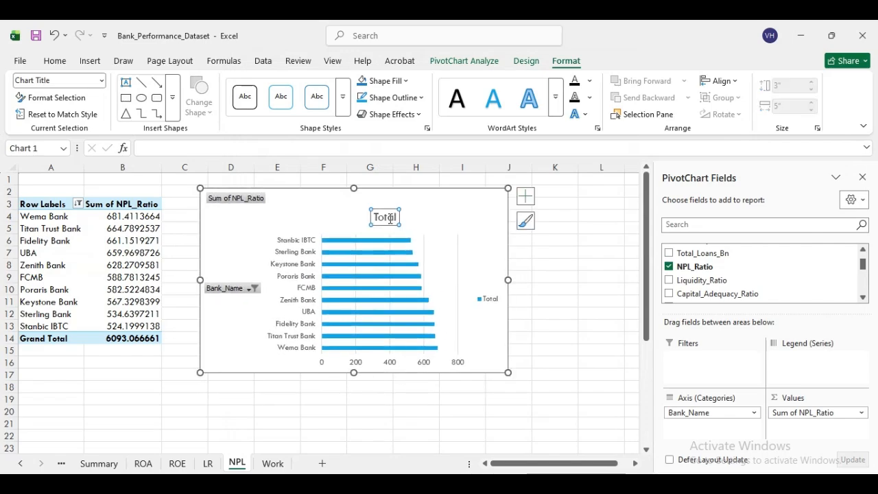
left_click(395, 217)
key("BackSpace")
key("BackSpace")
key("BackSpace")
key("BackSpace")
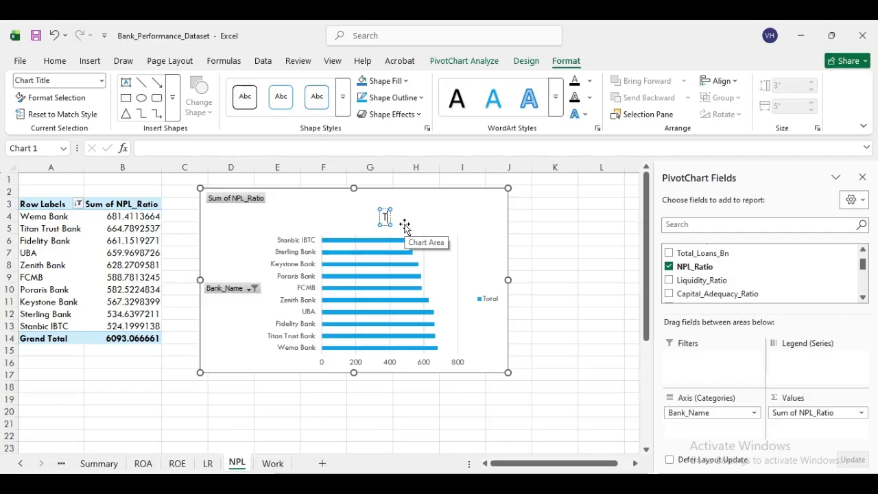
key("BackSpace")
type("NPL")
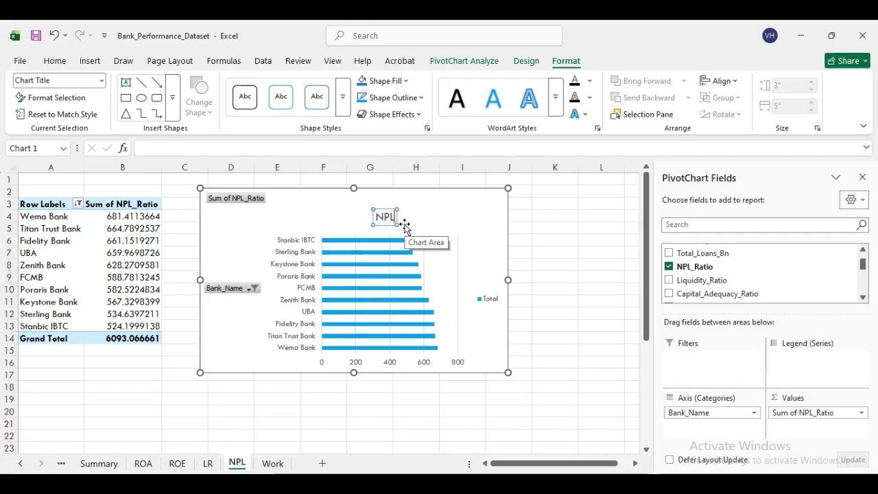
left_click(434, 225)
left_click(393, 217)
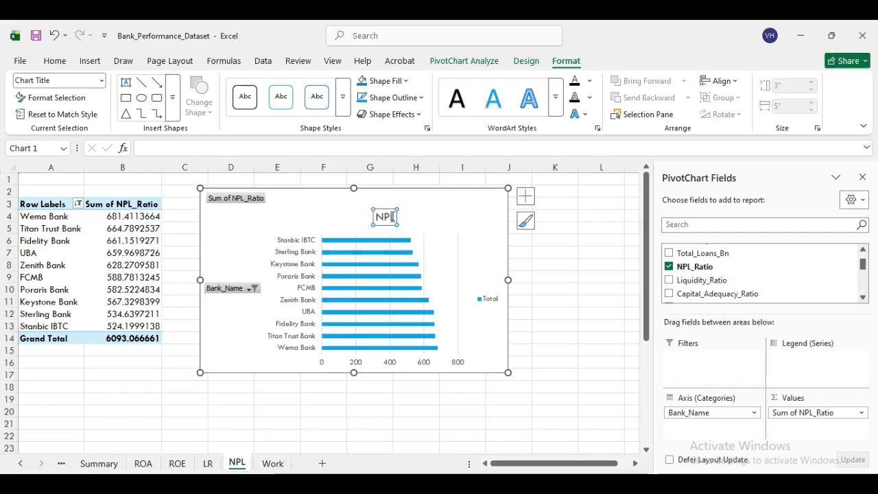
left_click_drag(392, 209, 366, 210)
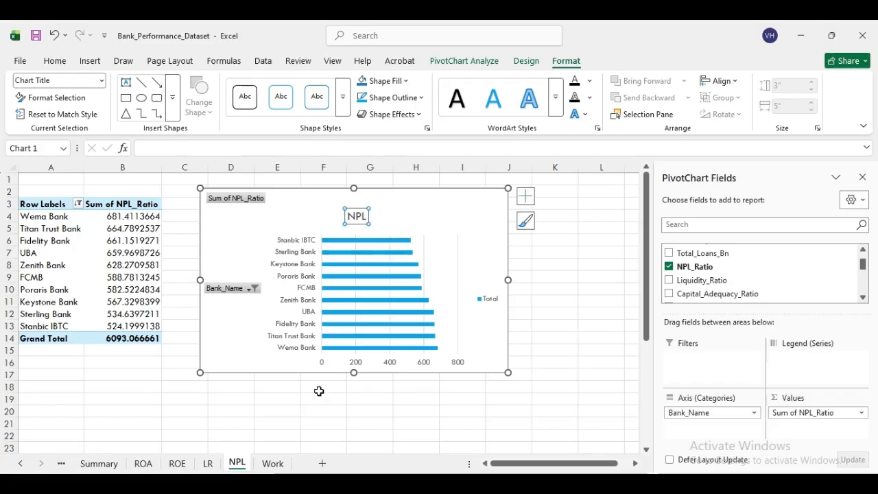
- Review the ROA, ROE, LR and NPL sheets and the Word outline, then add Sheet10 after NPL
left_click(143, 463)
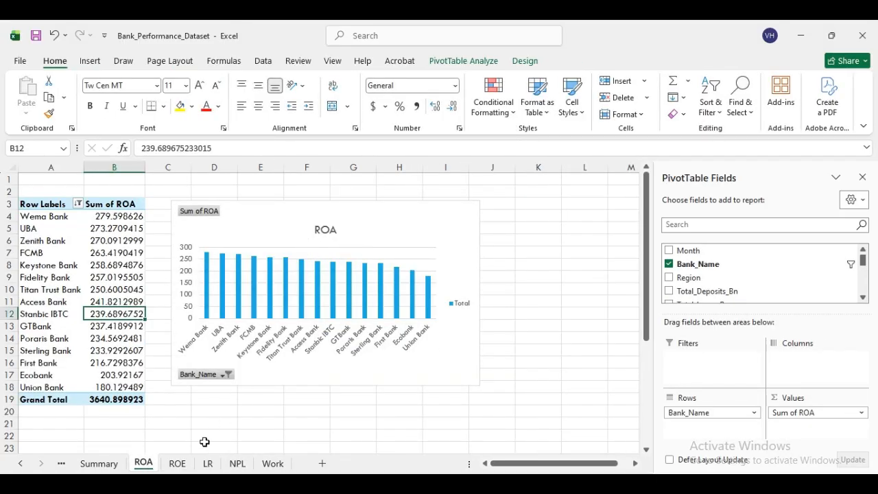
left_click(178, 464)
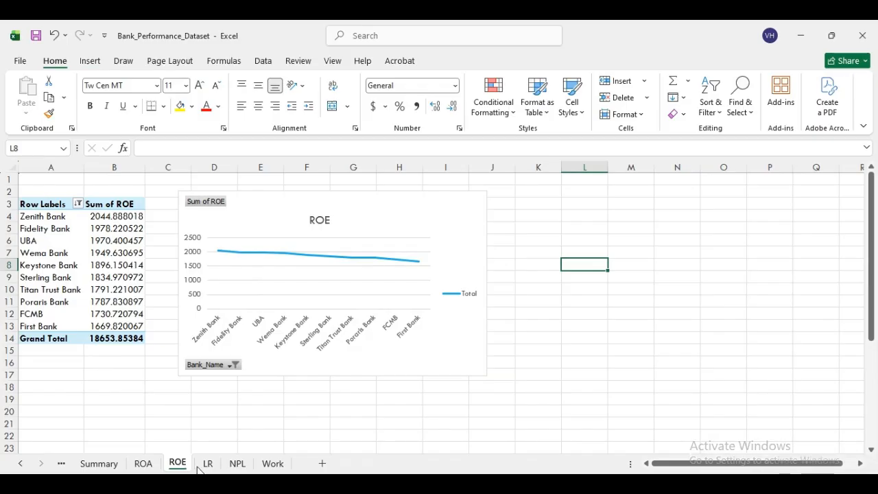
left_click(208, 464)
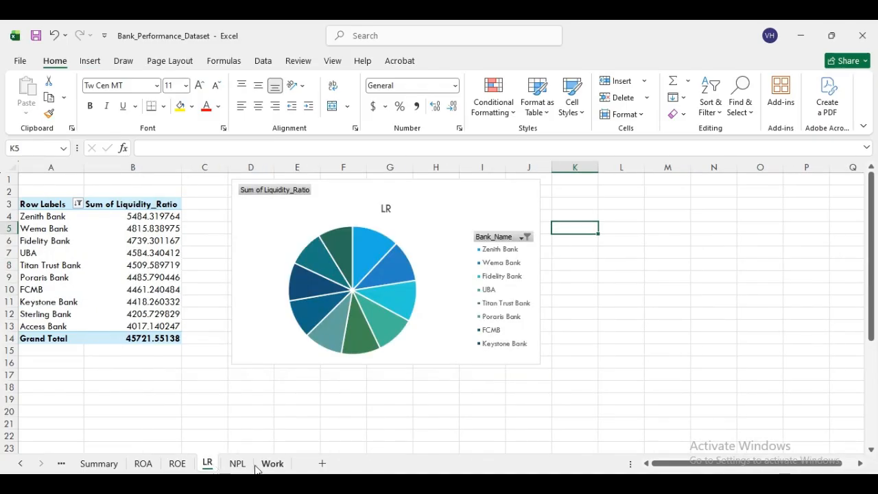
left_click(236, 465)
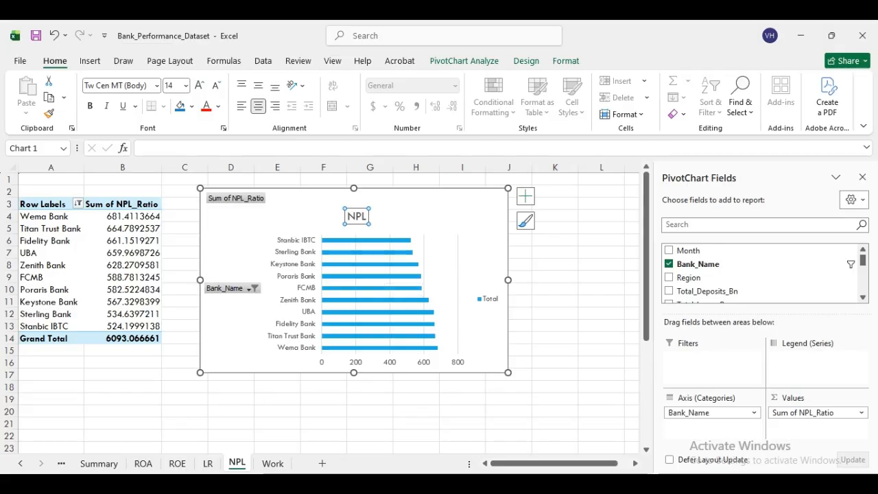
key("alt+Tab")
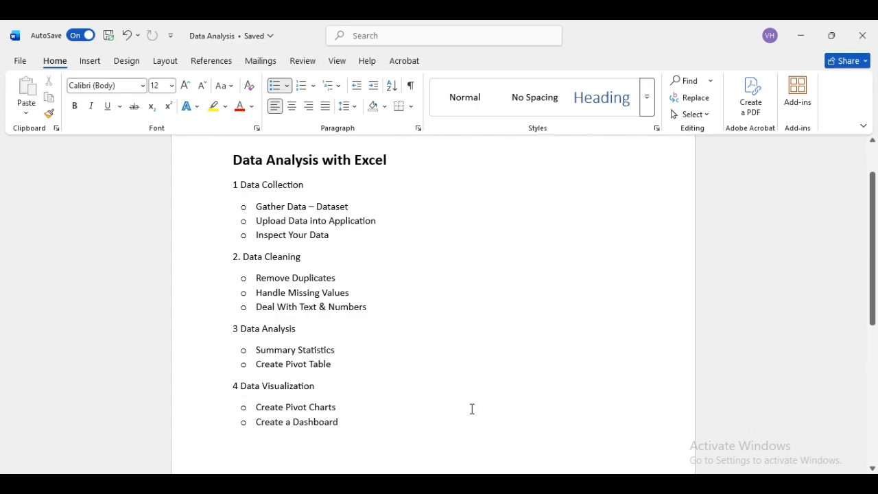
key("alt+Tab")
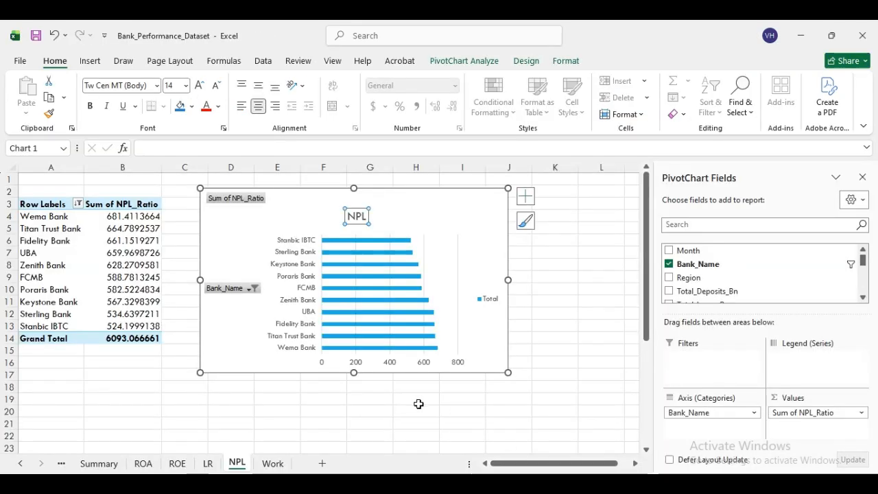
left_click(322, 463)
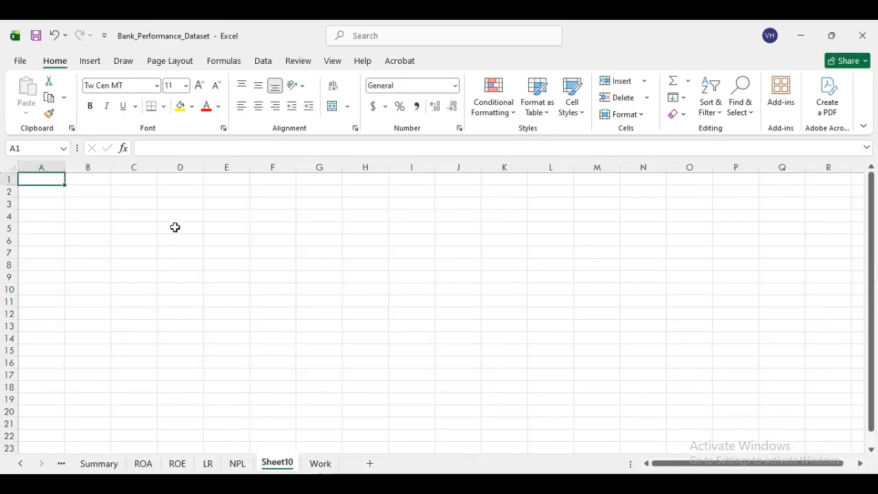
- Rename Sheet10 to Dashboard
right_click(283, 465)
left_click(320, 322)
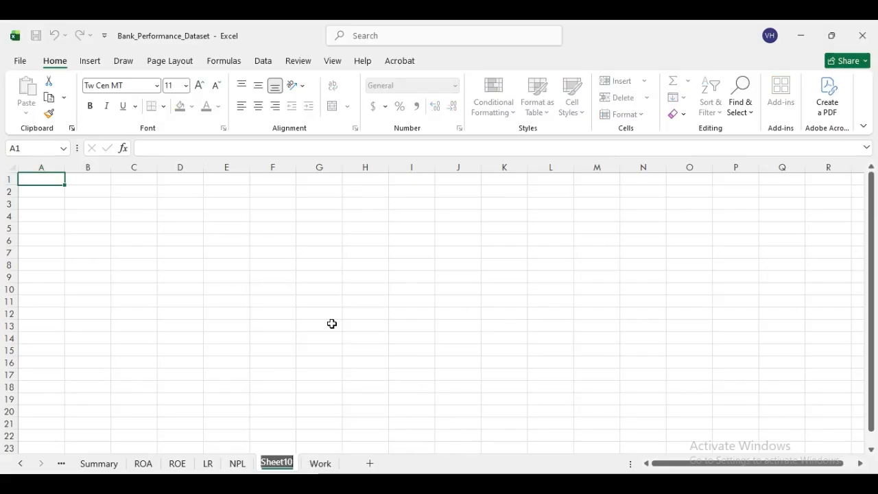
type("Da")
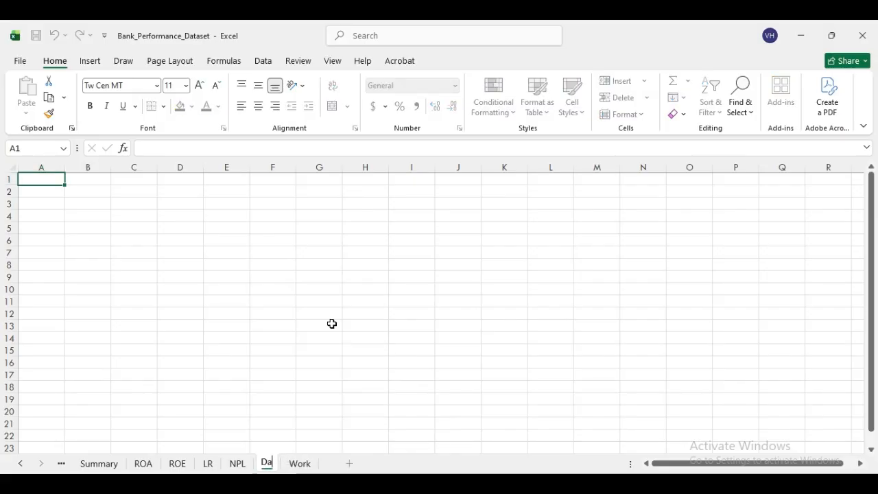
type("shbo")
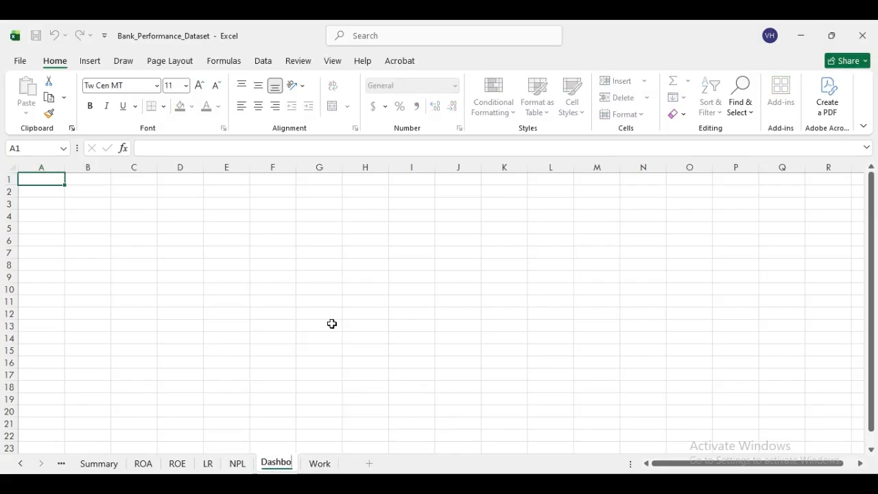
type("ard")
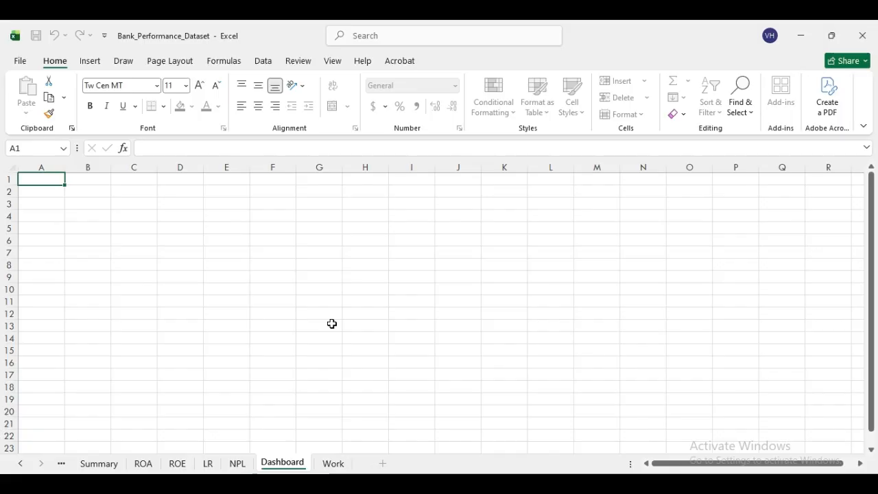
left_click(332, 324)
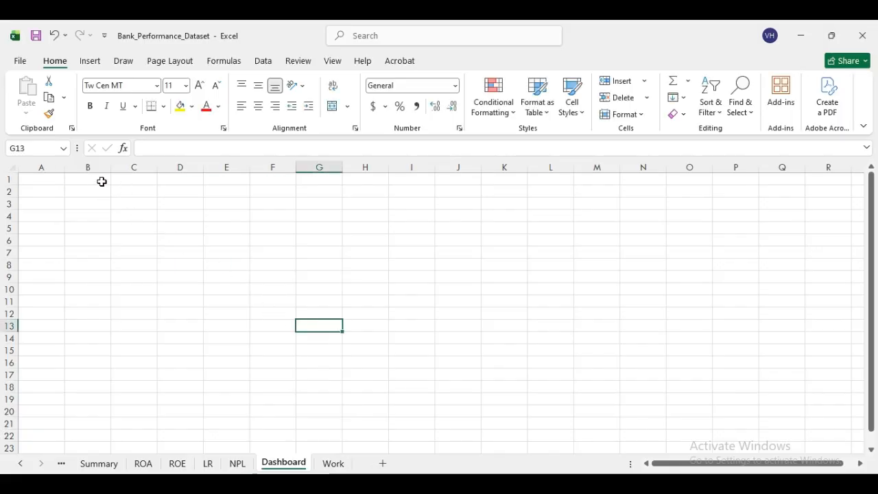
- Merge and centre B1:Q2 and enter the title 'Banking Perfomance Dashboard'
left_click_drag(87, 180, 800, 196)
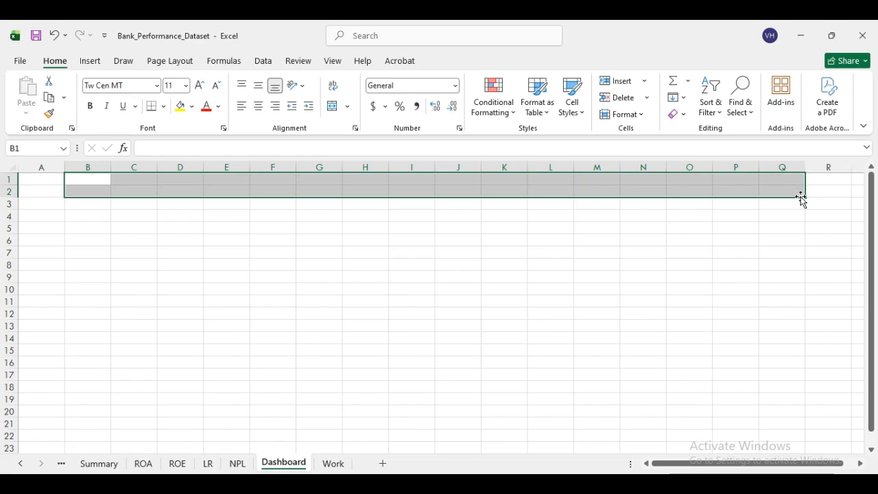
left_click(333, 110)
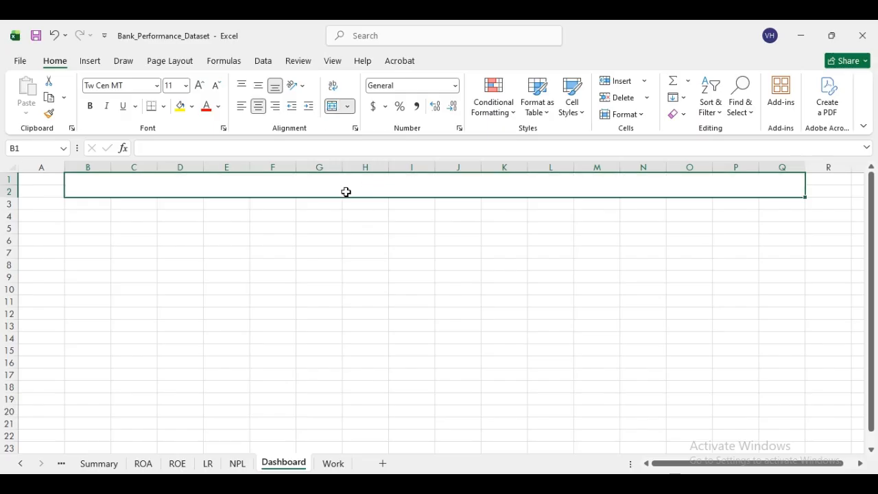
type("Ban")
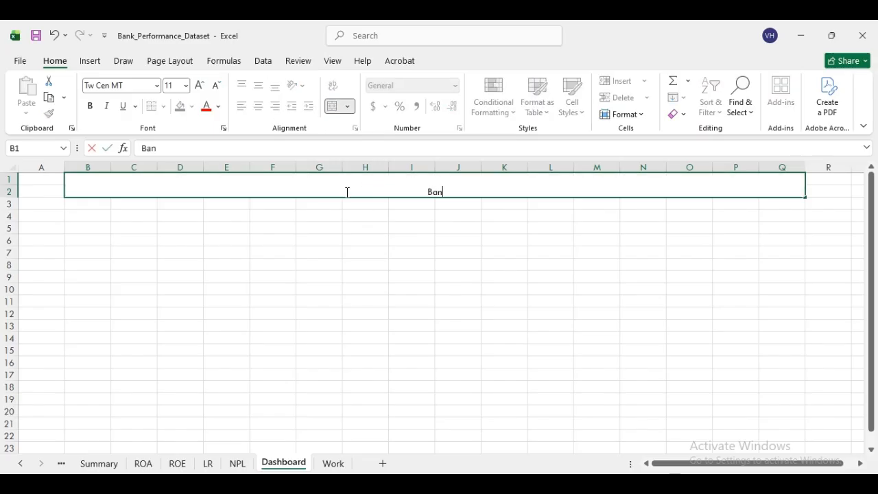
type("king ")
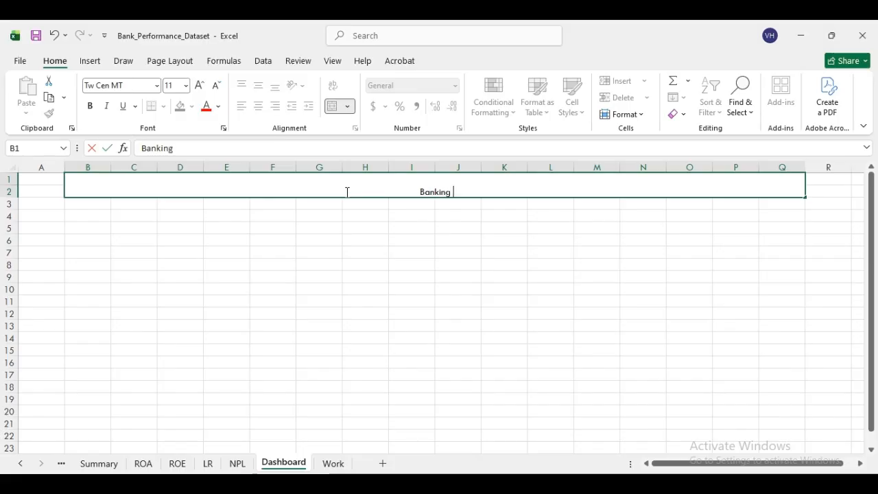
type("perfomance")
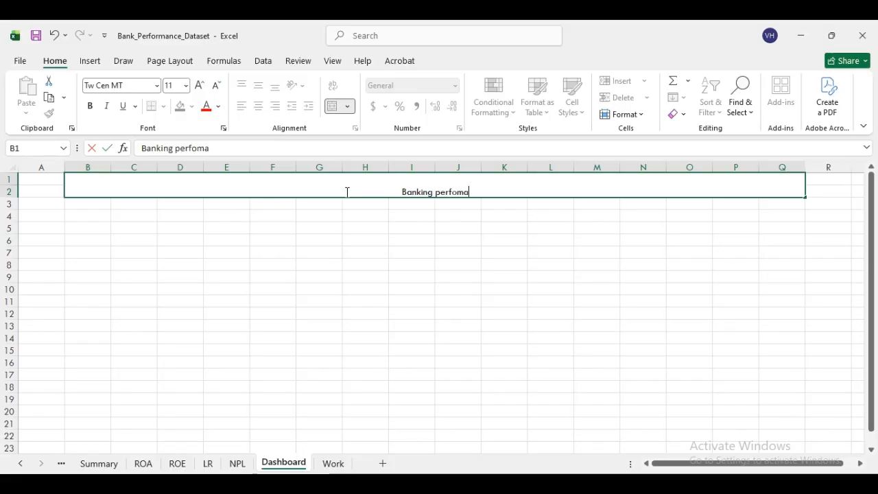
key("BackSpace")
key("BackSpace")
key("BackSpace")
key("BackSpace")
key("BackSpace")
key("BackSpace")
key("BackSpace")
key("BackSpace")
key("BackSpace")
key("BackSpace")
key("BackSpace")
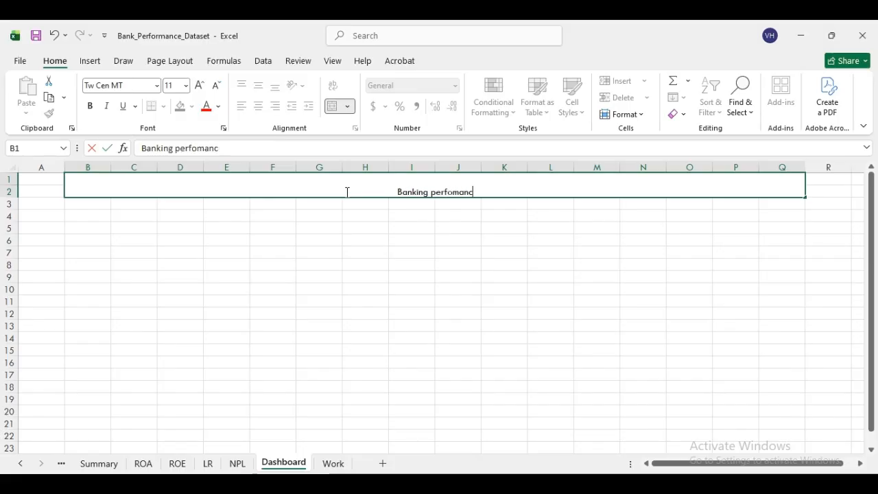
type("P")
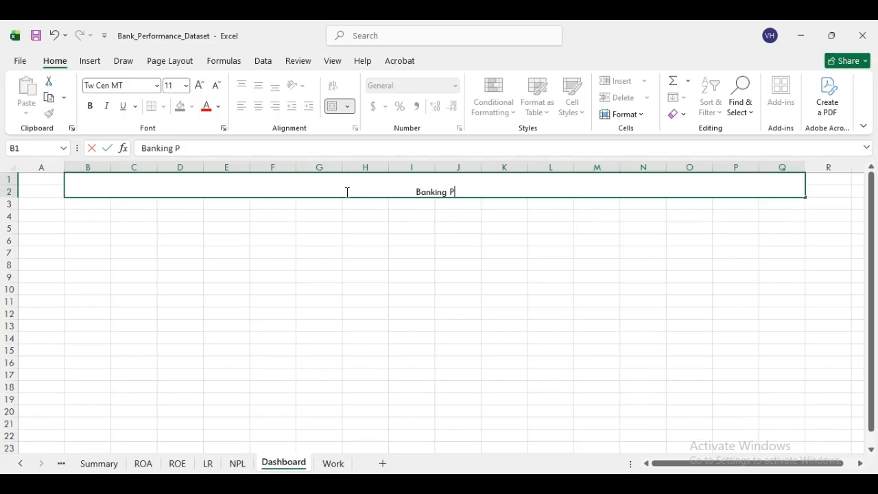
type("erfomanc")
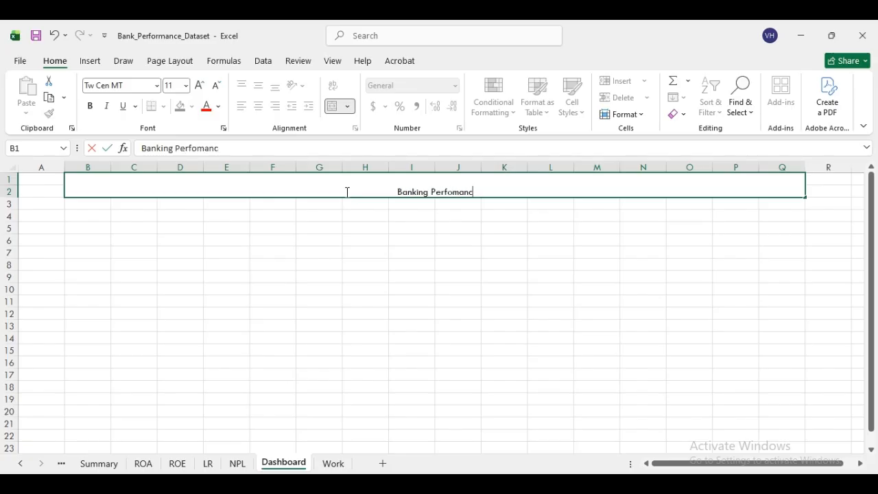
type("e Dashboard")
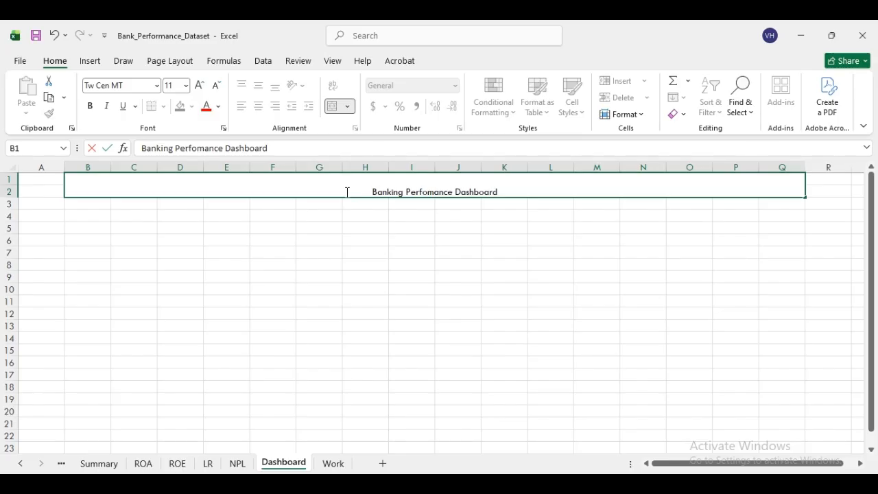
left_click(447, 244)
left_click(423, 203)
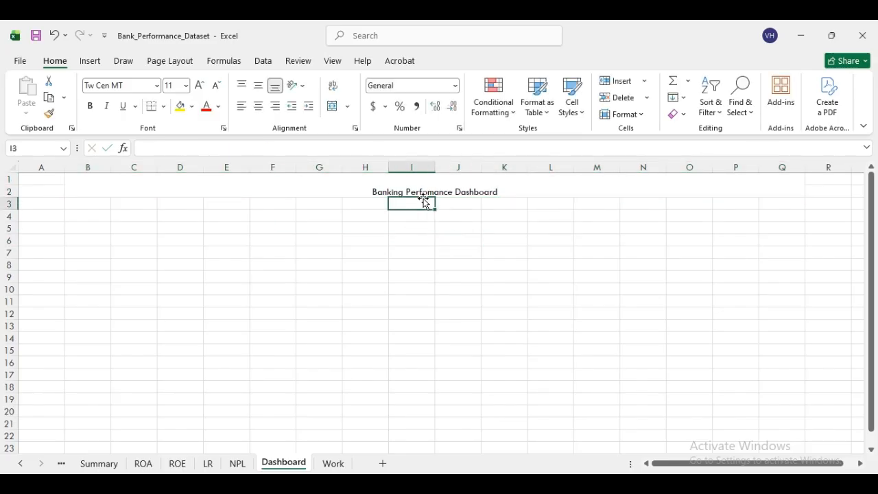
left_click(425, 191)
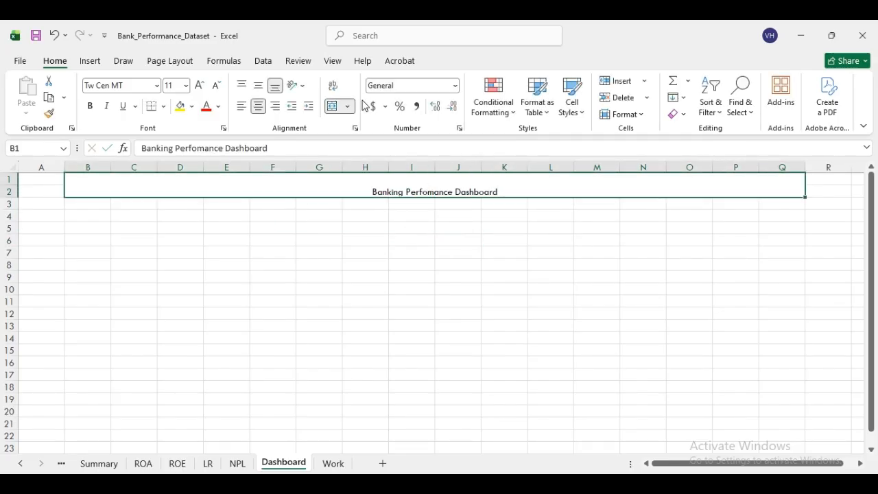
- Set the title font size to 26 and fill it light blue
left_click(185, 85)
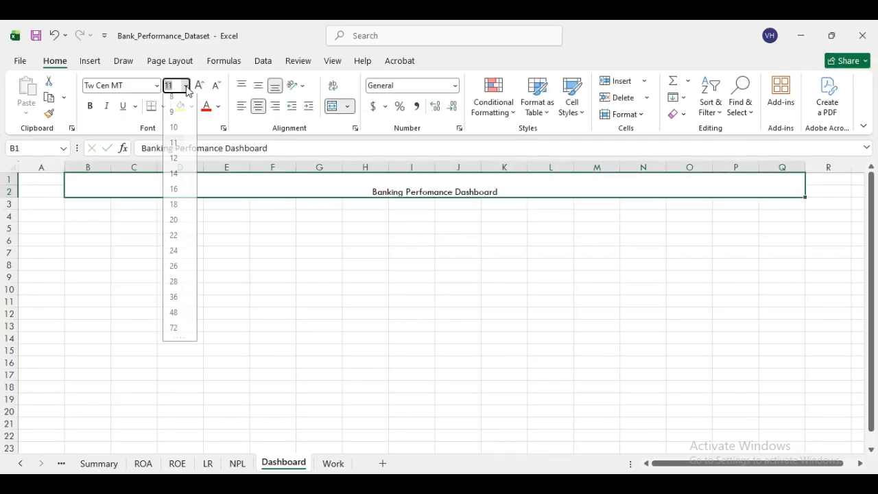
left_click(177, 272)
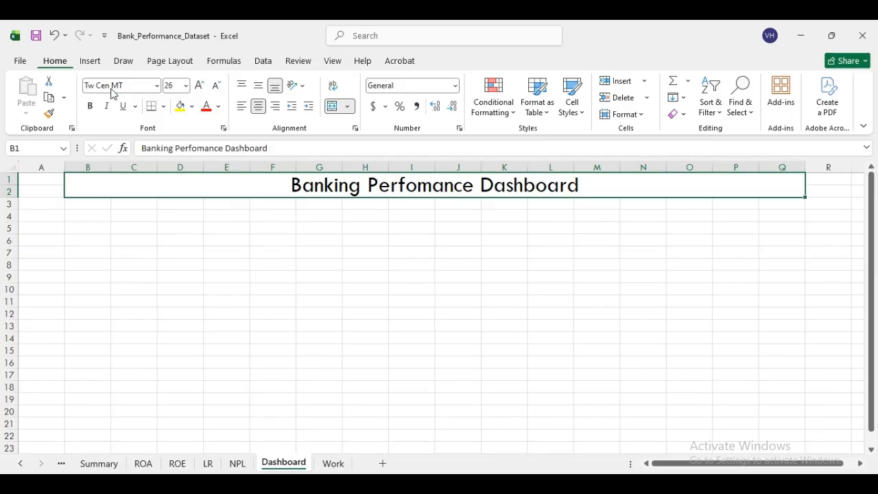
left_click(191, 106)
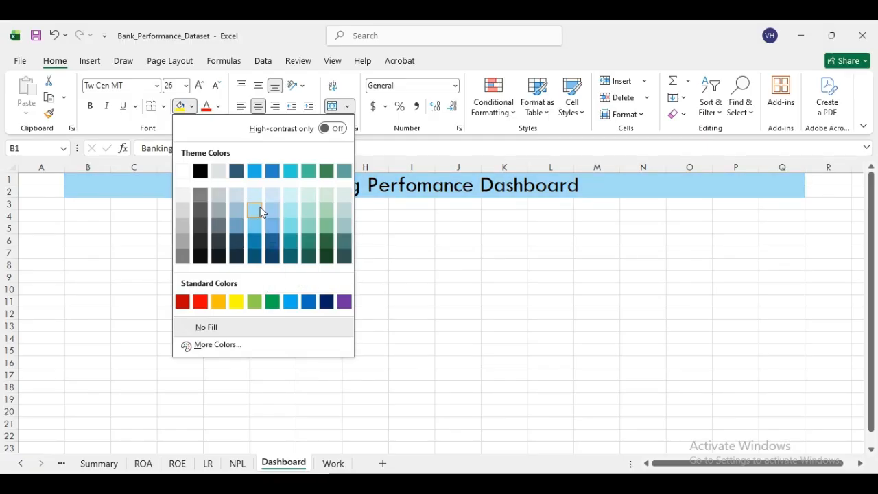
left_click(260, 208)
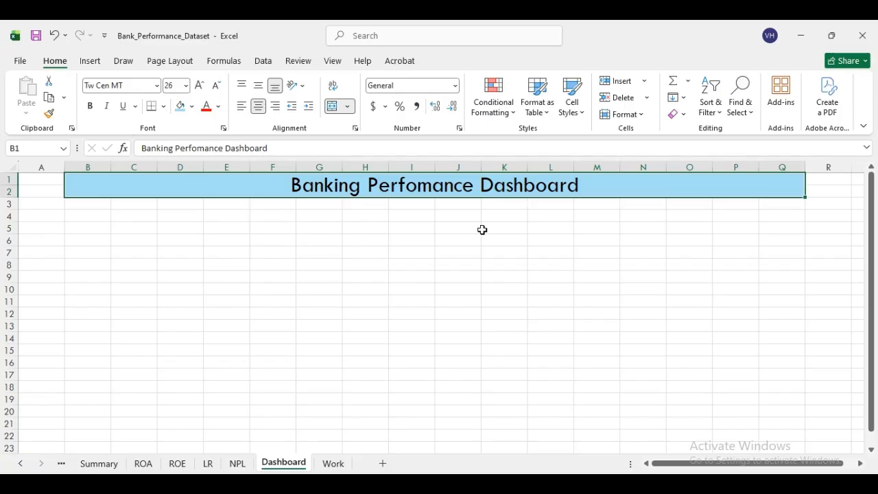
left_click(350, 241)
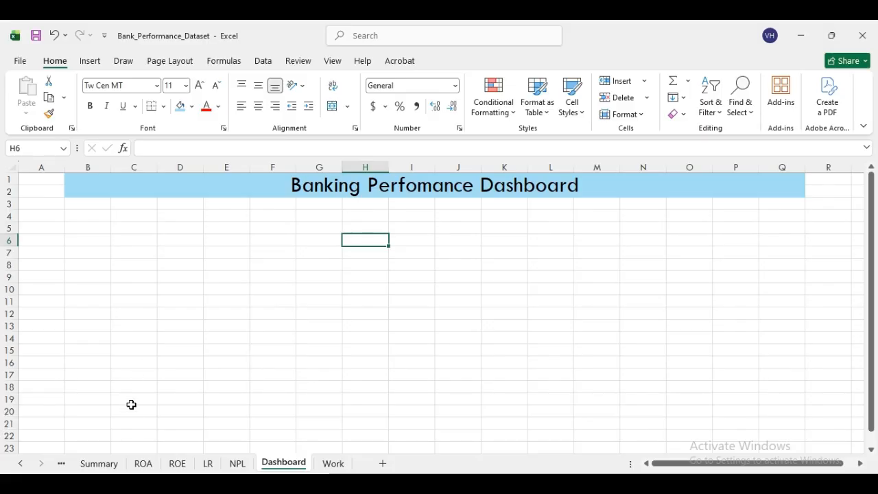
- Paste the ROA bar chart at E6 with the destination theme and move it under the title
left_click(143, 463)
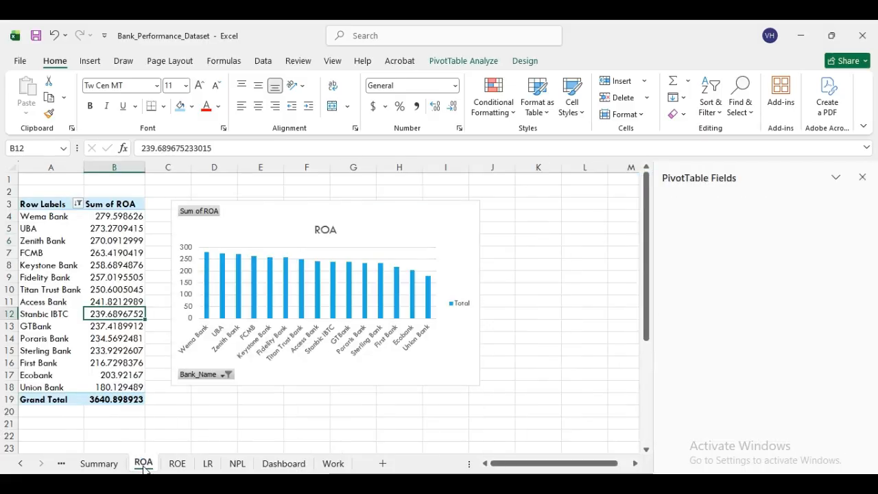
left_click(312, 215)
right_click(312, 213)
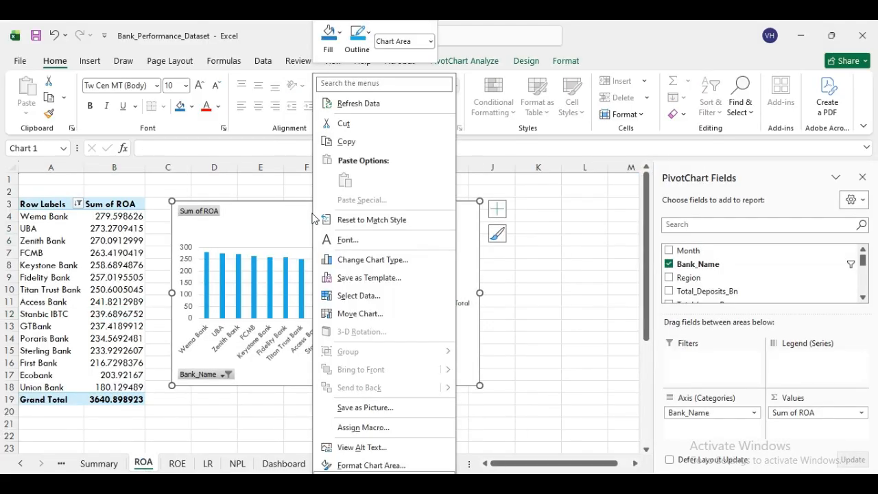
left_click(366, 141)
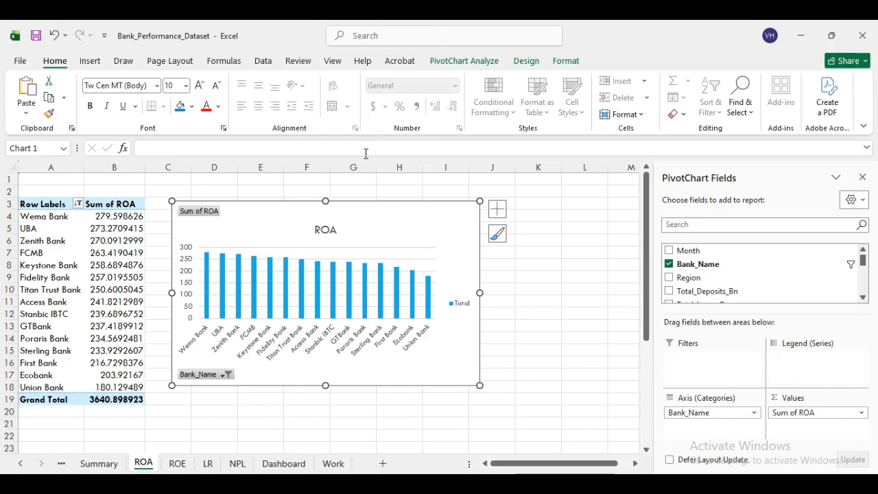
left_click(282, 464)
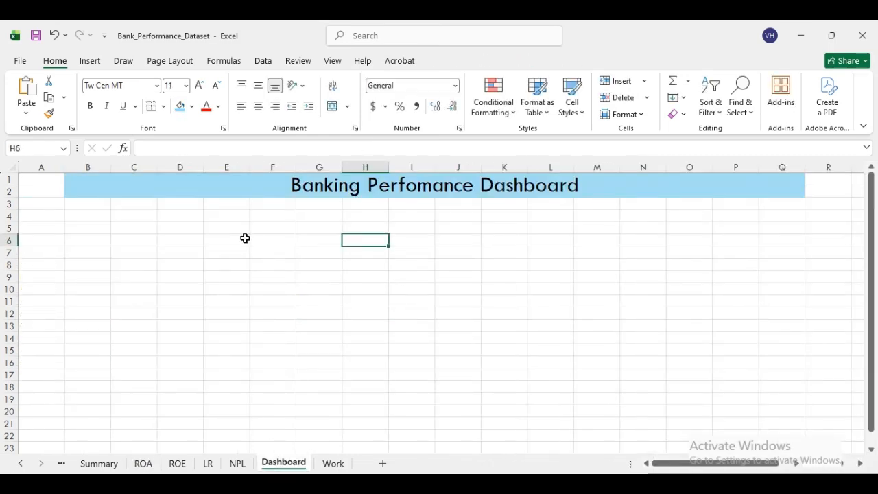
right_click(245, 238)
left_click(277, 211)
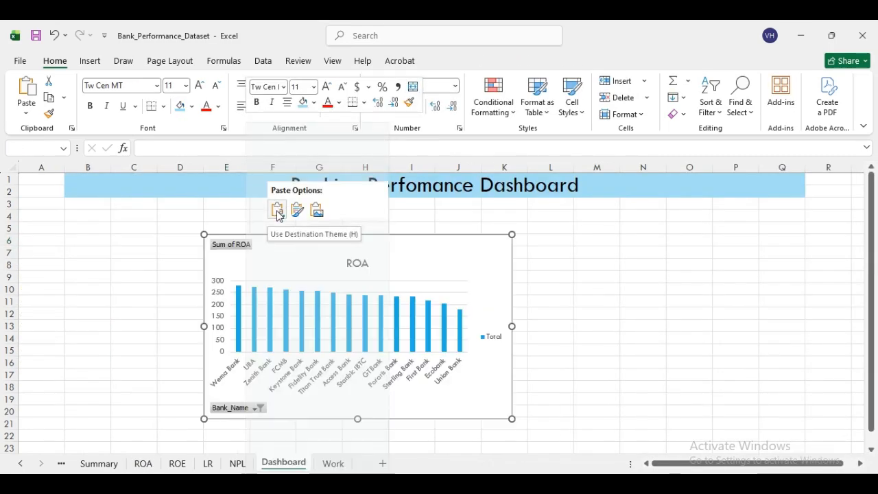
left_click(277, 212)
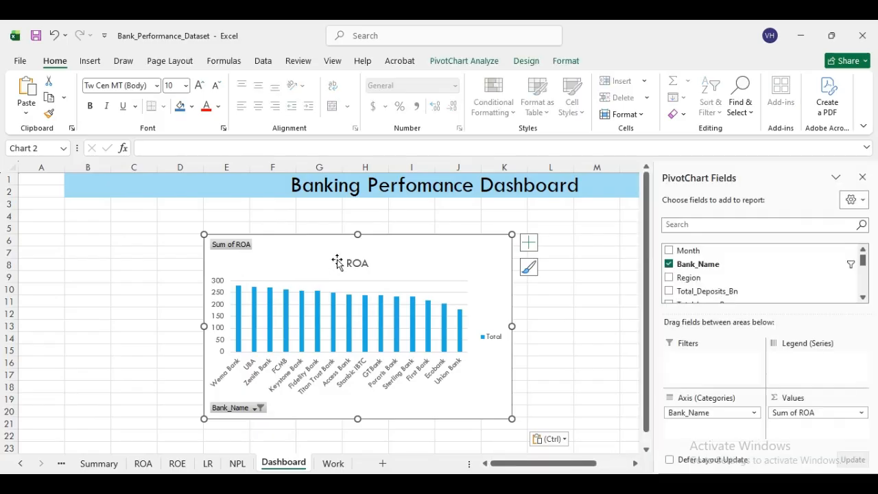
left_click_drag(379, 247, 288, 211)
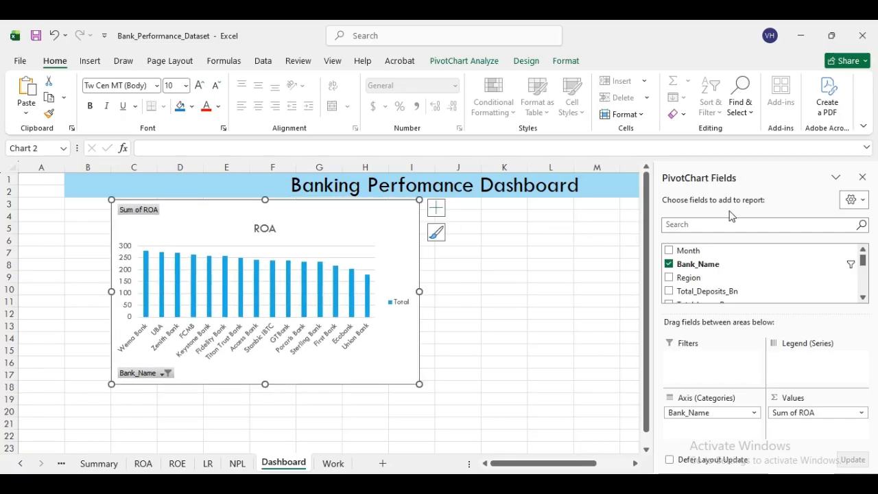
left_click(862, 178)
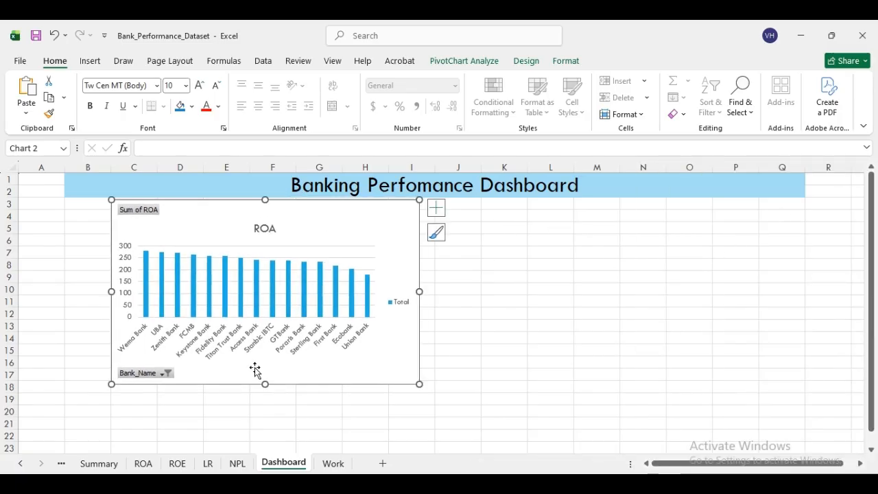
- Paste the ROE line chart at K5 and line it up beside the ROA chart
left_click(177, 463)
left_click(392, 214)
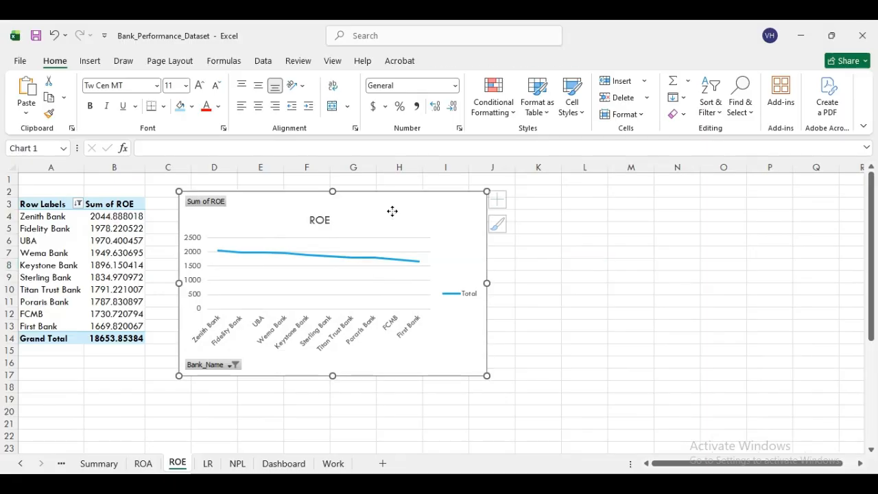
right_click(393, 215)
left_click(441, 141)
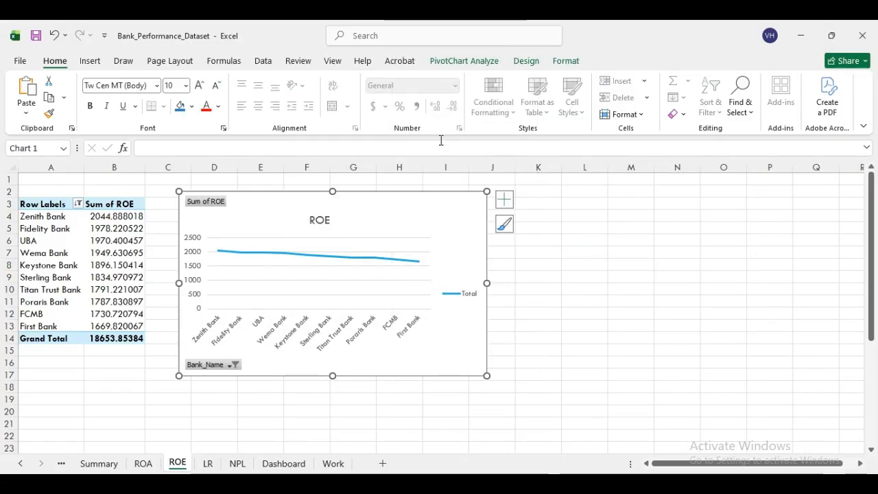
left_click(287, 464)
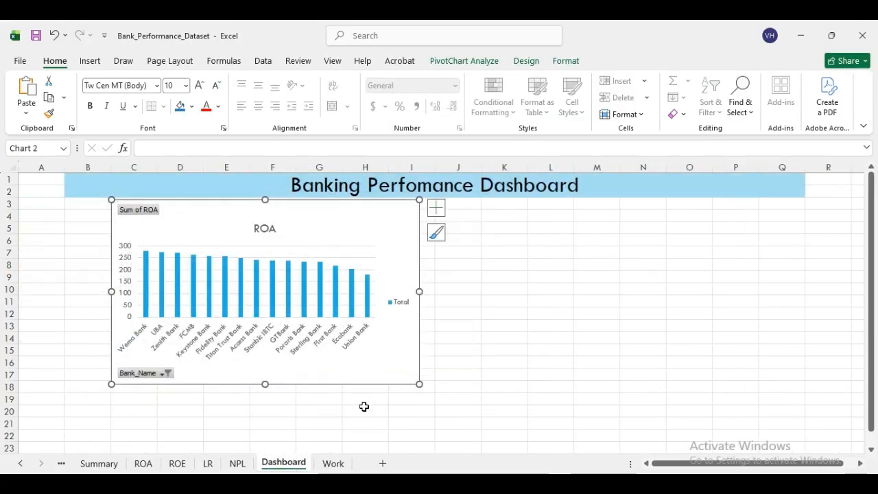
right_click(517, 236)
left_click(549, 212)
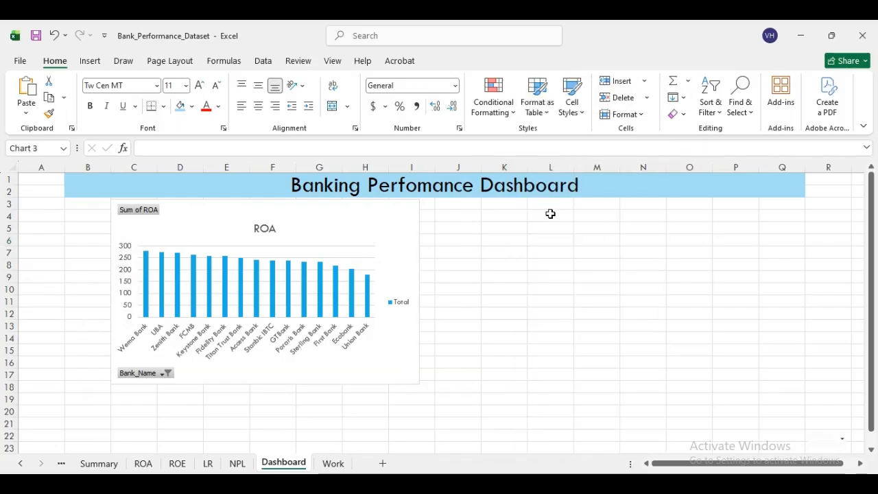
left_click_drag(606, 242, 606, 203)
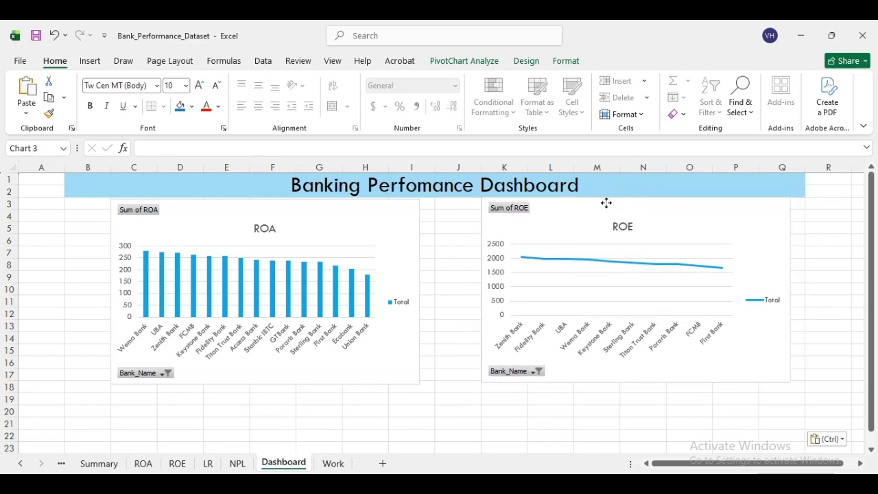
left_click_drag(263, 206, 318, 208)
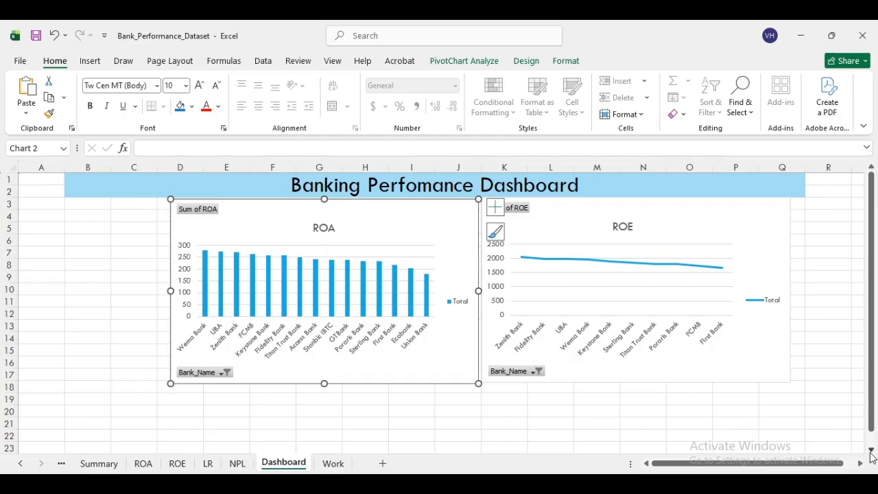
scroll(871, 453, "down", 1)
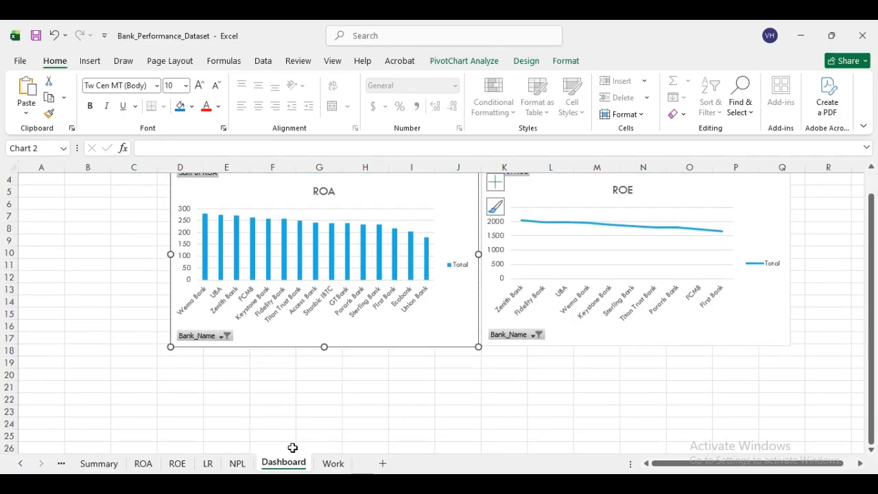
- Paste the LR pie chart at F22 and move it up under the ROA chart
left_click(208, 463)
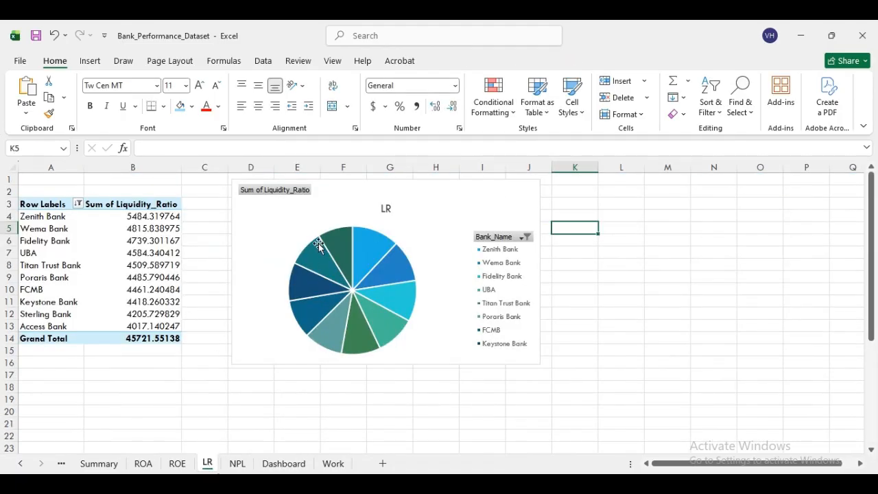
left_click(343, 206)
right_click(343, 206)
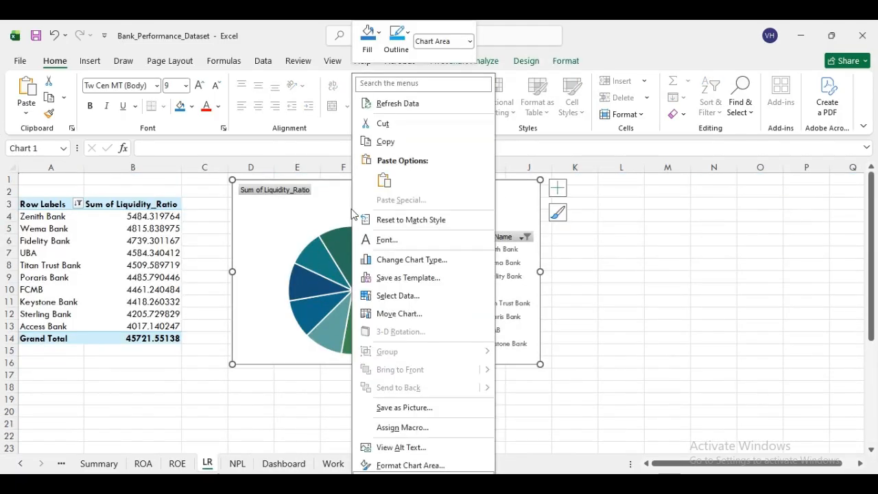
left_click(390, 141)
left_click(283, 463)
left_click(280, 400)
right_click(280, 400)
left_click(315, 123)
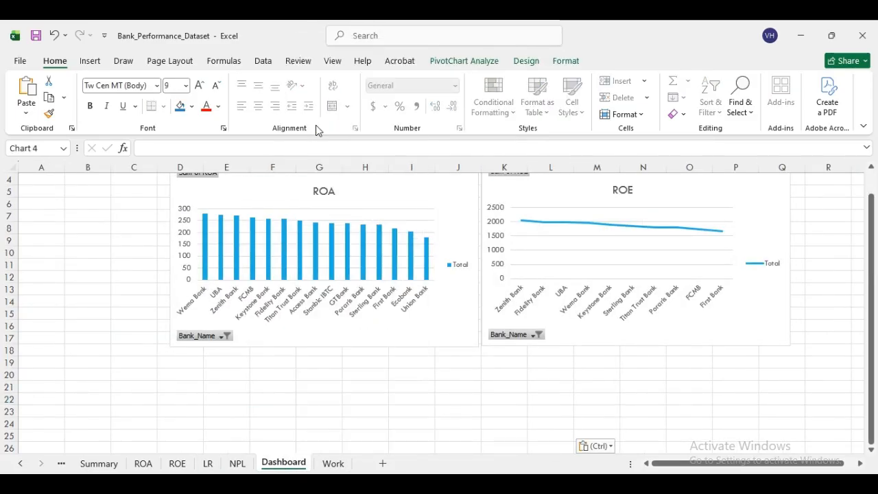
left_click_drag(445, 405, 362, 362)
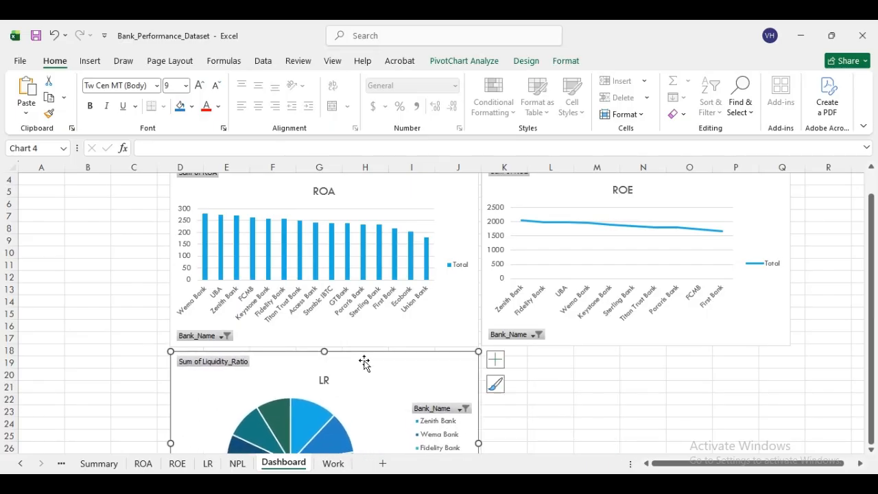
- Copy the NPL bar PivotChart onto the Dashboard at L20 and position it below the ROE chart
left_click(237, 463)
right_click(426, 211)
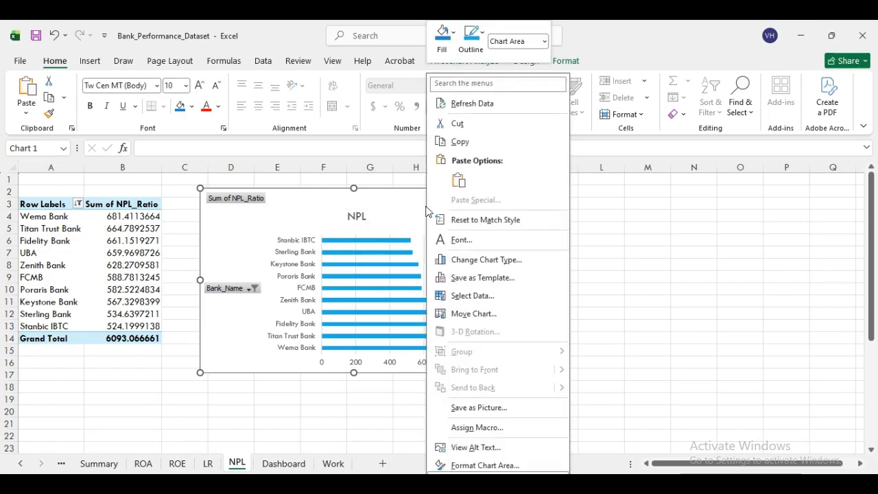
left_click(466, 143)
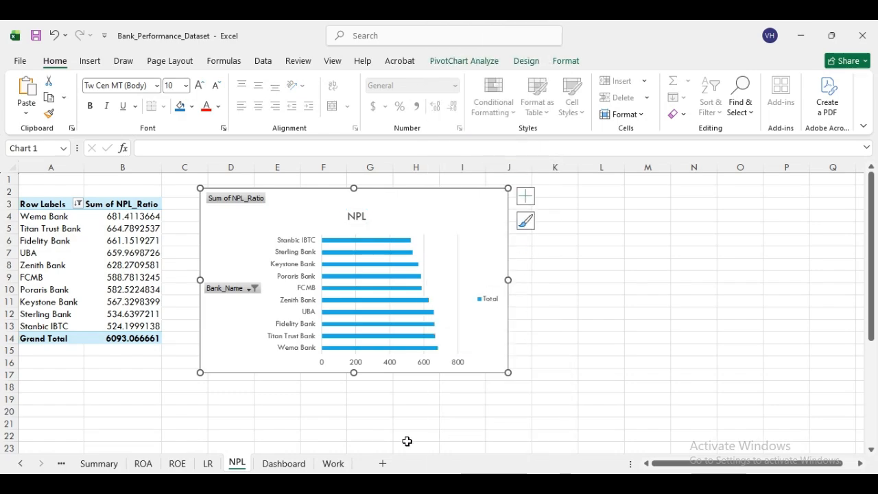
left_click(283, 463)
left_click(564, 372)
right_click(567, 371)
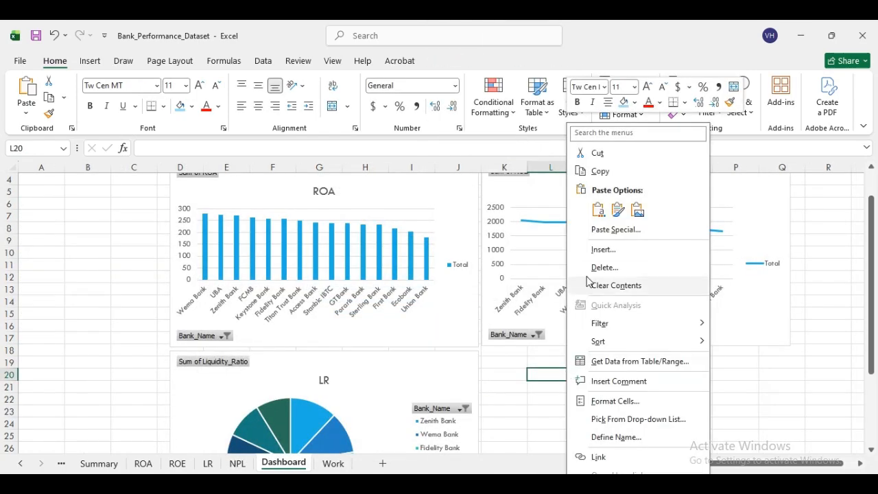
left_click(598, 209)
left_click_drag(632, 379, 585, 357)
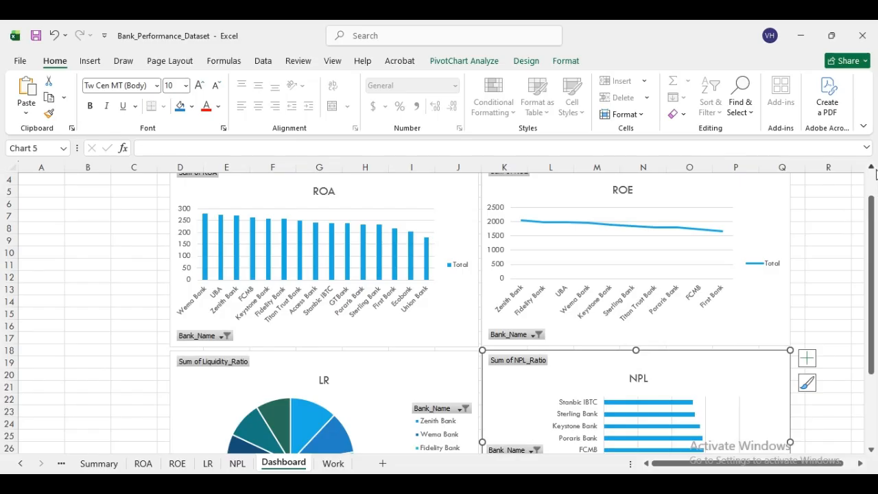
- Shorten the ROA chart and move the LR chart up beneath it
scroll(637, 299, "up", 1)
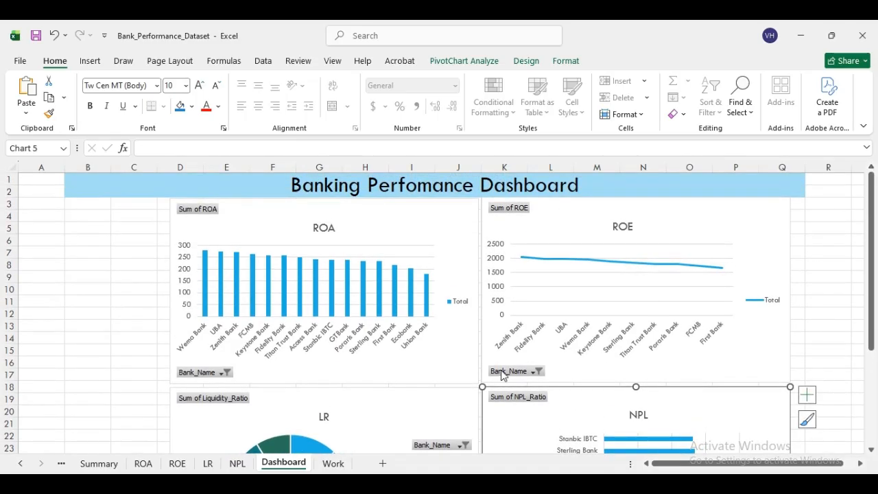
left_click(402, 367)
left_click_drag(324, 382, 336, 353)
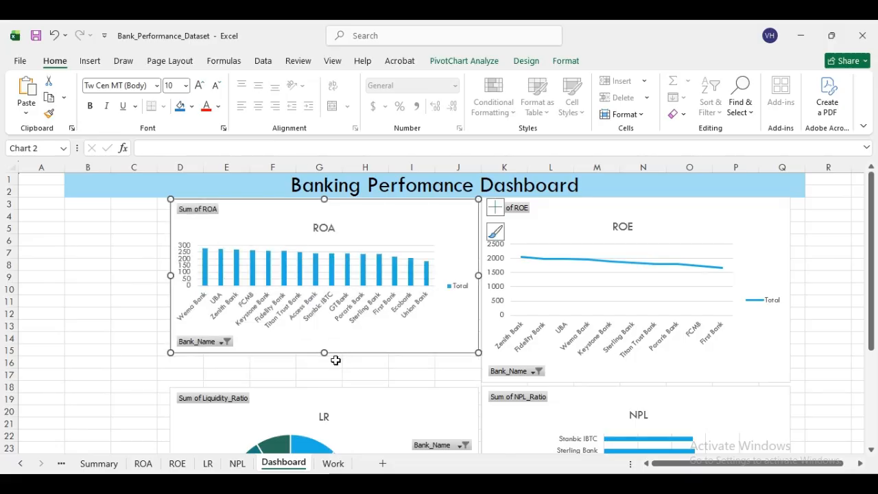
left_click_drag(334, 420, 335, 387)
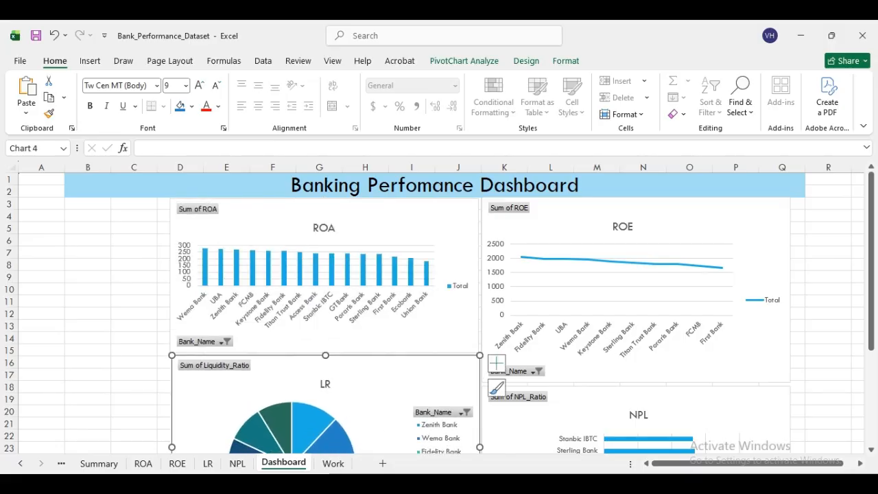
left_click(870, 450)
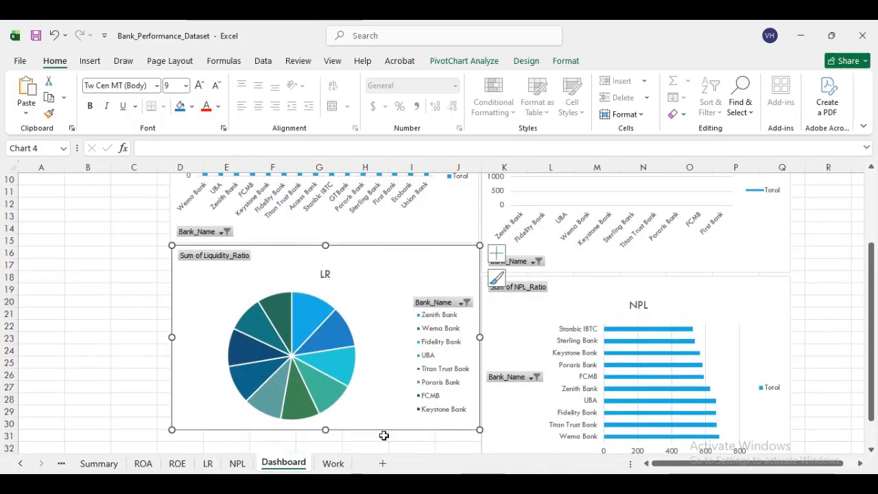
left_click_drag(327, 423, 333, 406)
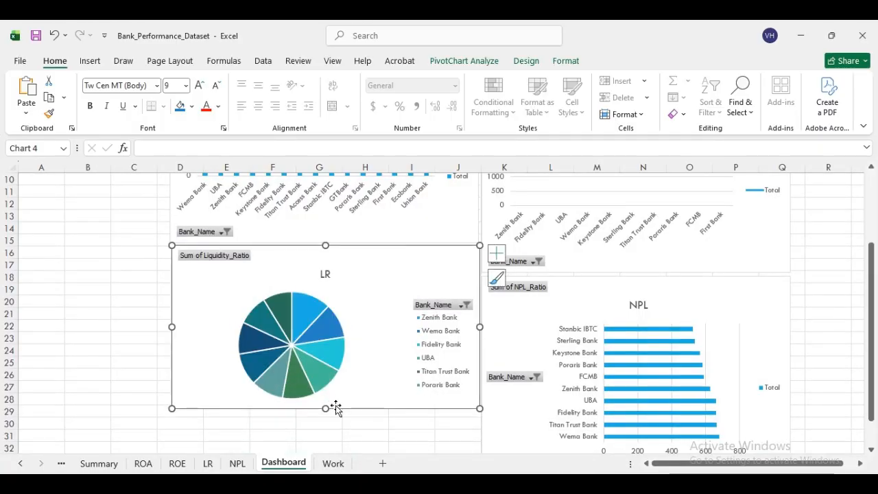
left_click(870, 170)
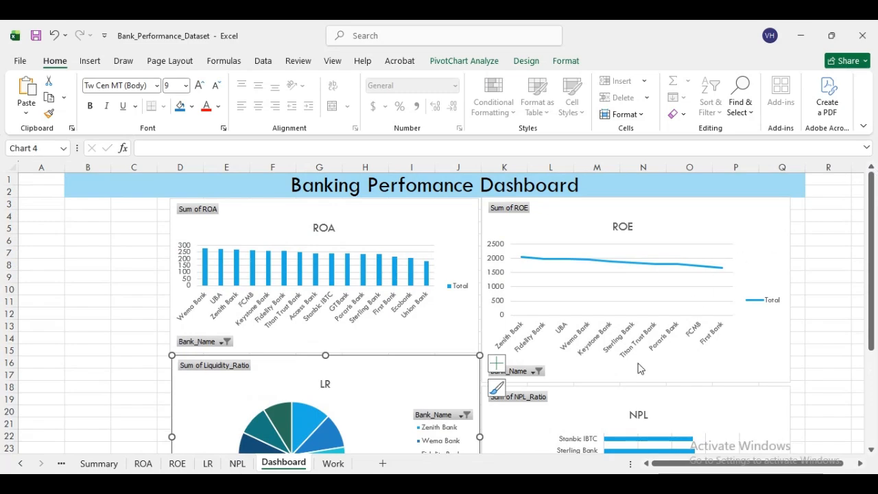
- Shorten the ROE and NPL charts and pull the NPL chart up under ROE
left_click(625, 362)
left_click_drag(637, 382, 637, 352)
left_click_drag(648, 407, 649, 377)
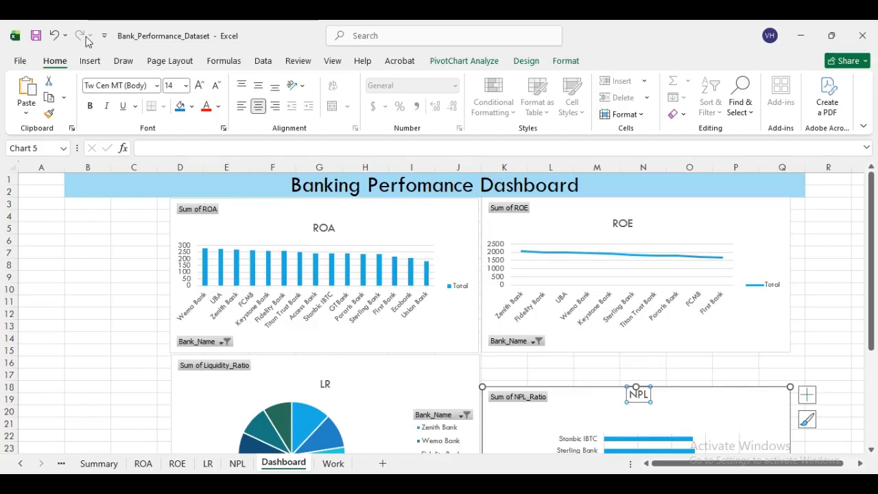
left_click(54, 35)
left_click_drag(718, 412, 719, 380)
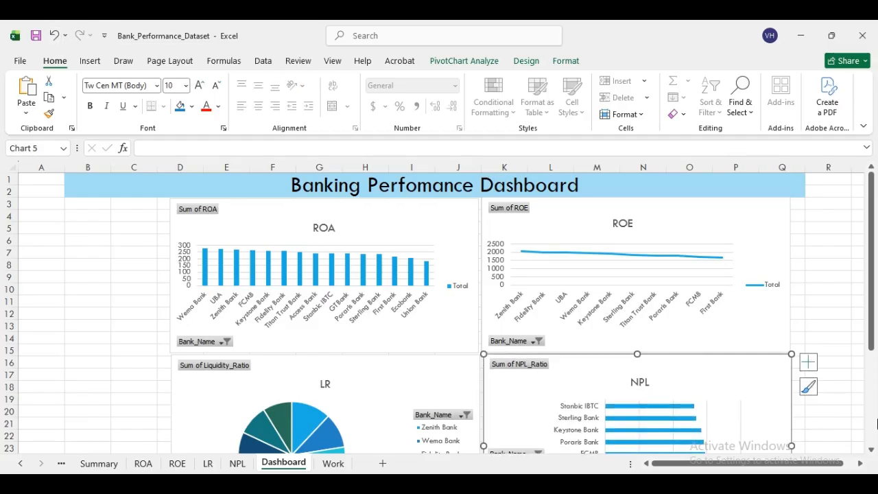
scroll(873, 455, "down", 4)
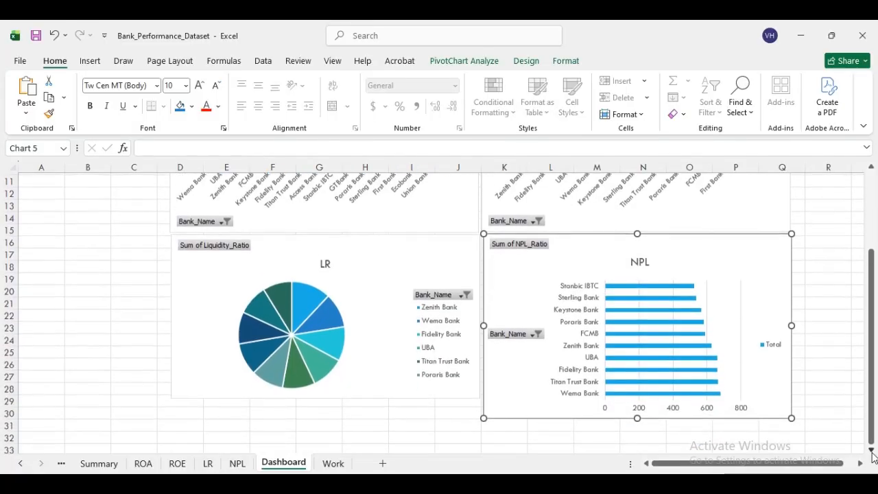
left_click_drag(636, 404, 636, 384)
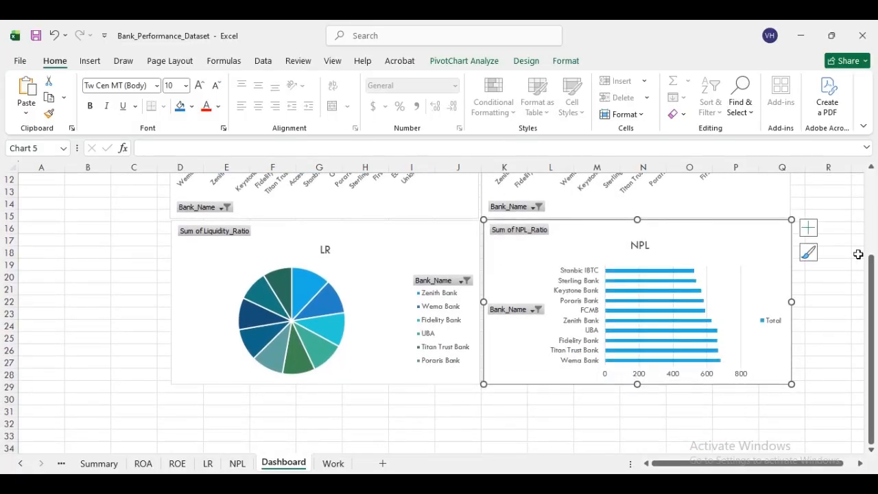
scroll(872, 280, "up", 3)
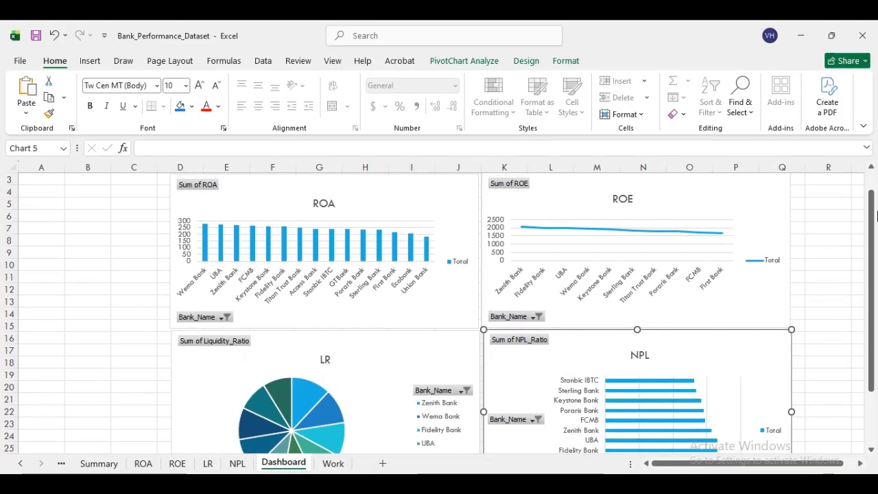
left_click_drag(873, 237, 872, 209)
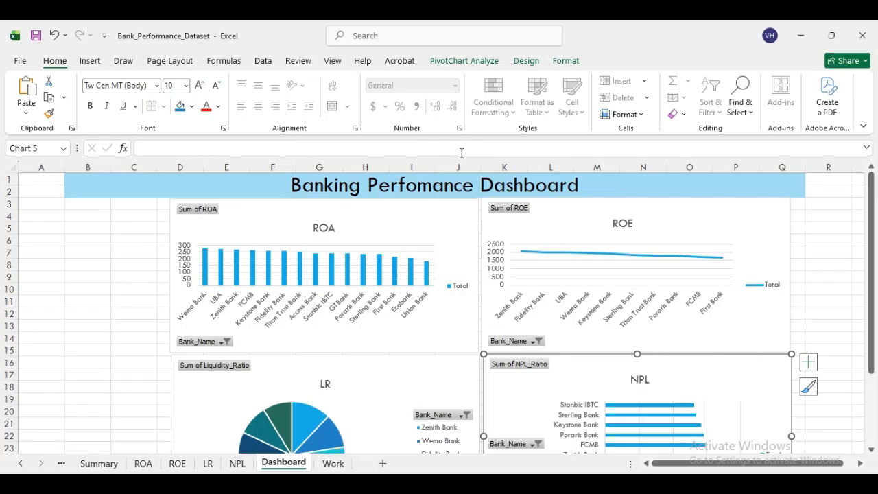
- Insert Bank_Name and Region slicers connected to the ROA PivotChart
left_click(476, 64)
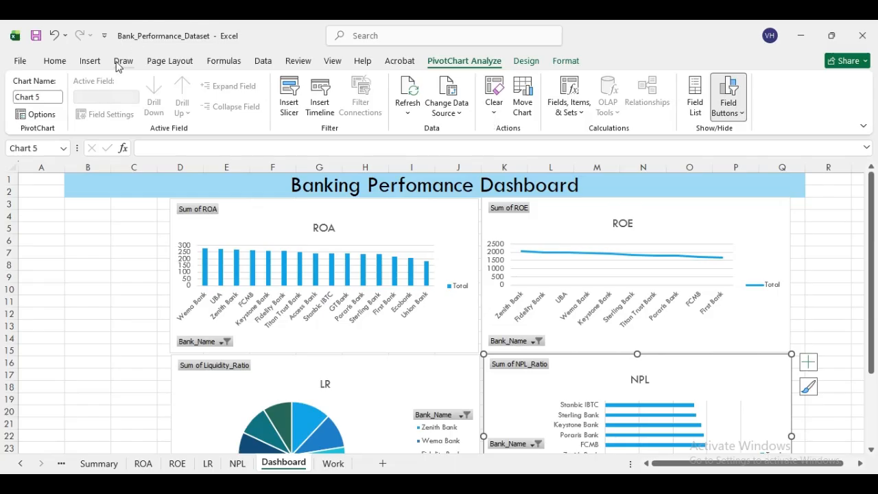
left_click(89, 65)
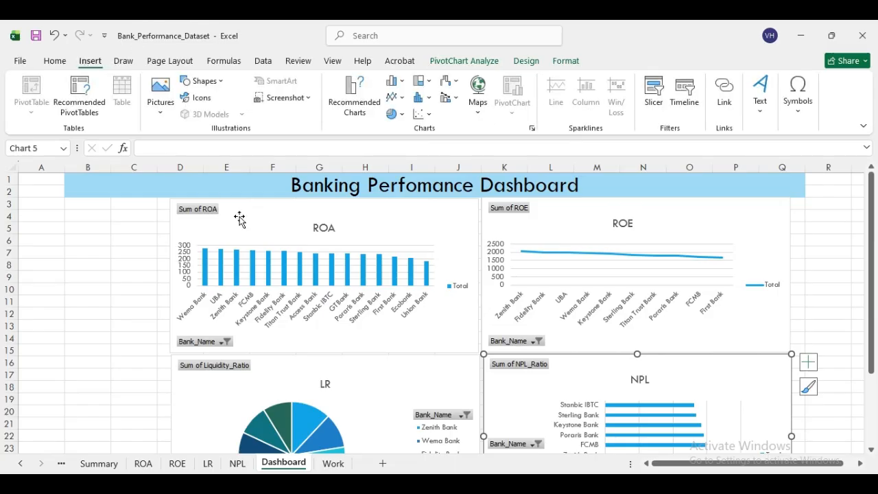
left_click(382, 227)
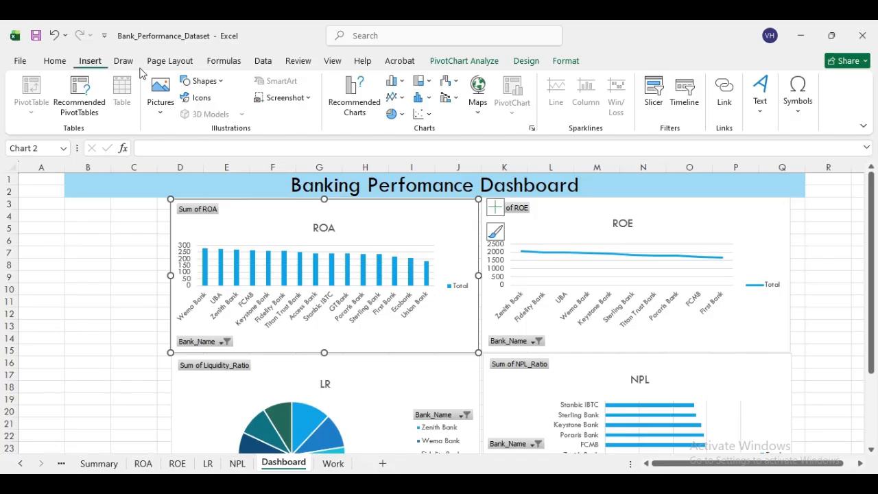
left_click(654, 92)
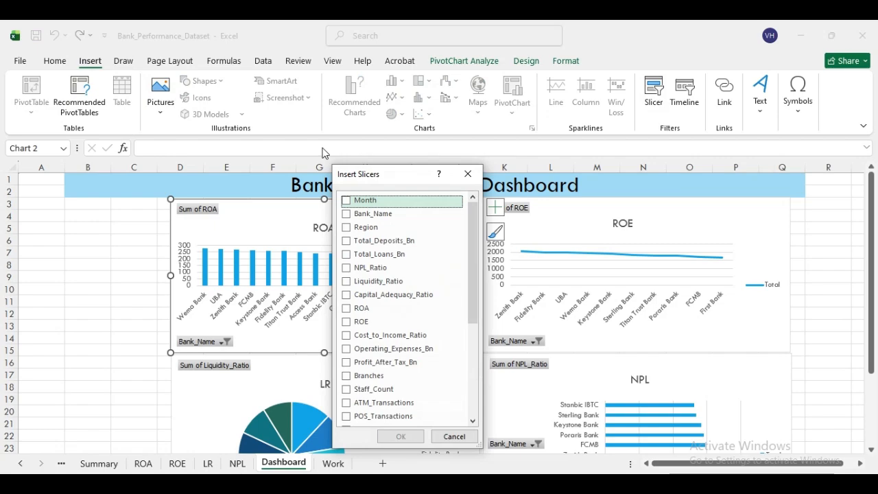
left_click(347, 216)
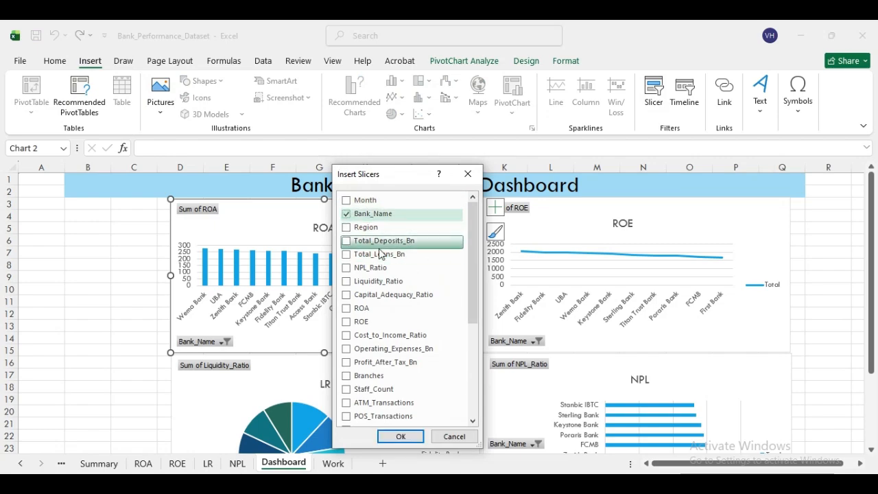
left_click(362, 231)
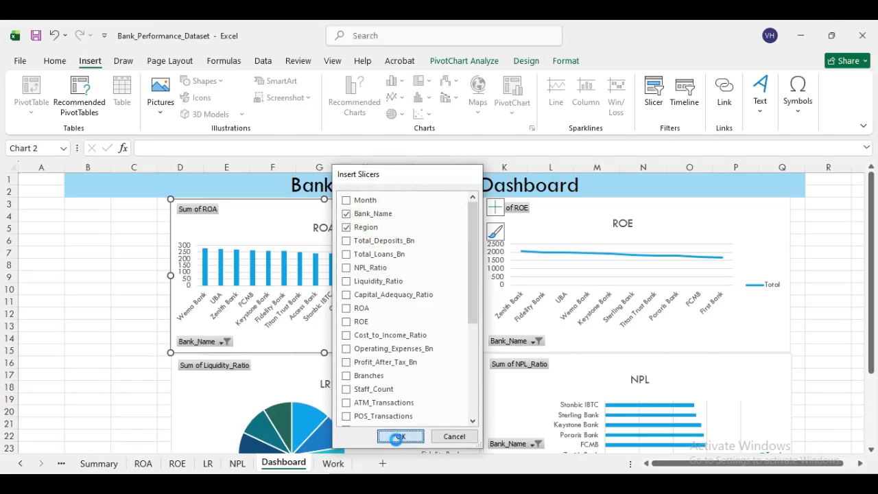
left_click(399, 437)
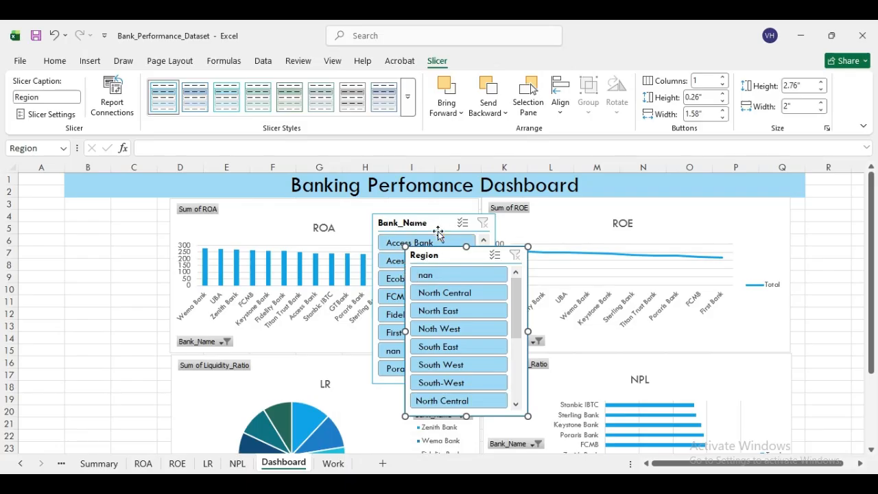
- Place the Bank_Name slicer at rows 3–16 on the left with the Region slicer below it
left_click_drag(440, 224, 130, 344)
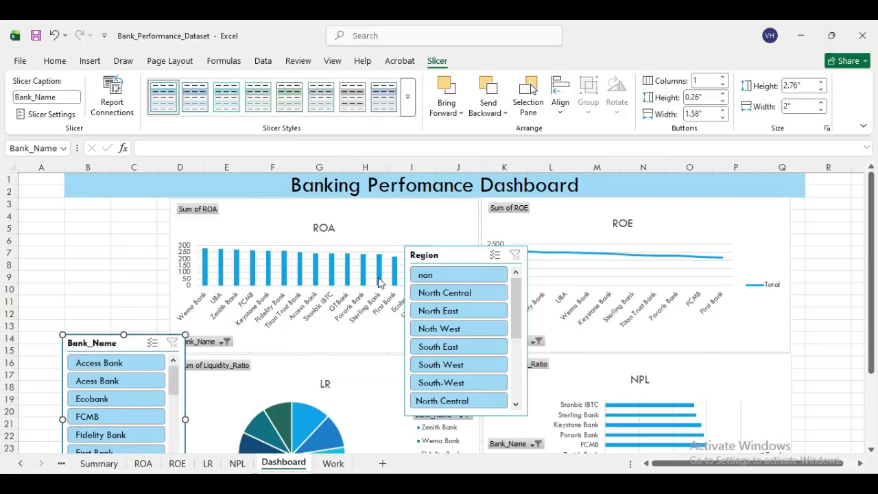
left_click_drag(458, 256, 487, 282)
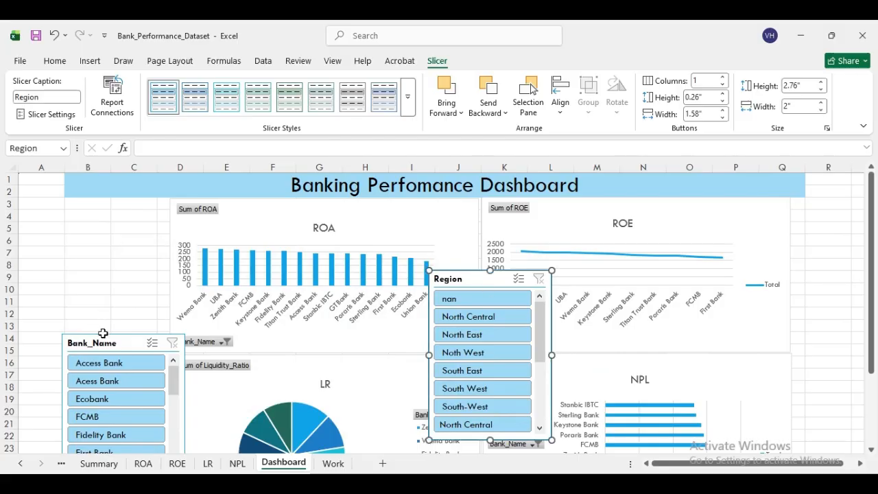
left_click_drag(107, 342, 106, 207)
left_click_drag(498, 277, 127, 381)
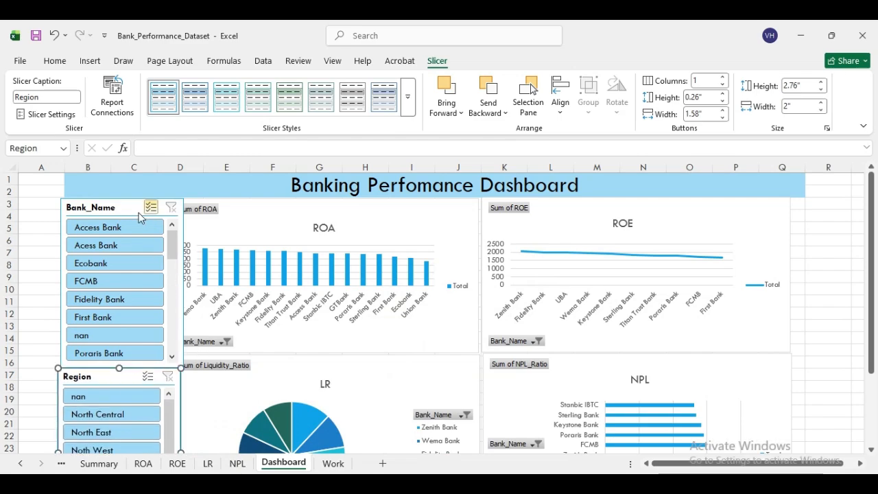
left_click_drag(117, 208, 115, 207)
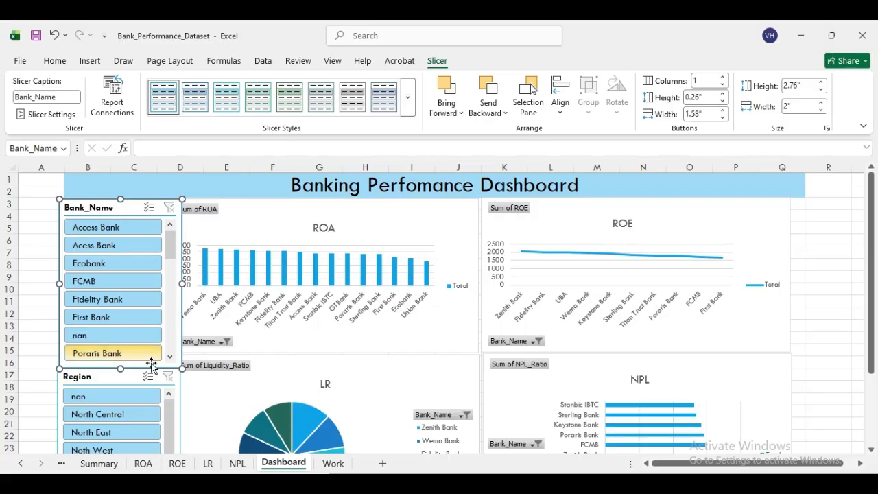
- Narrow the Bank_Name slicer to 1.83 inches and the Region slicer to match
left_click_drag(181, 283, 171, 282)
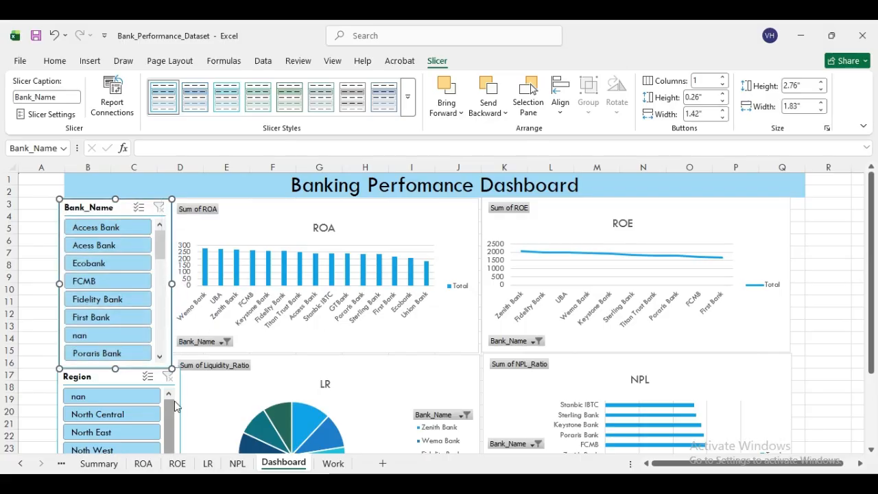
left_click(181, 419)
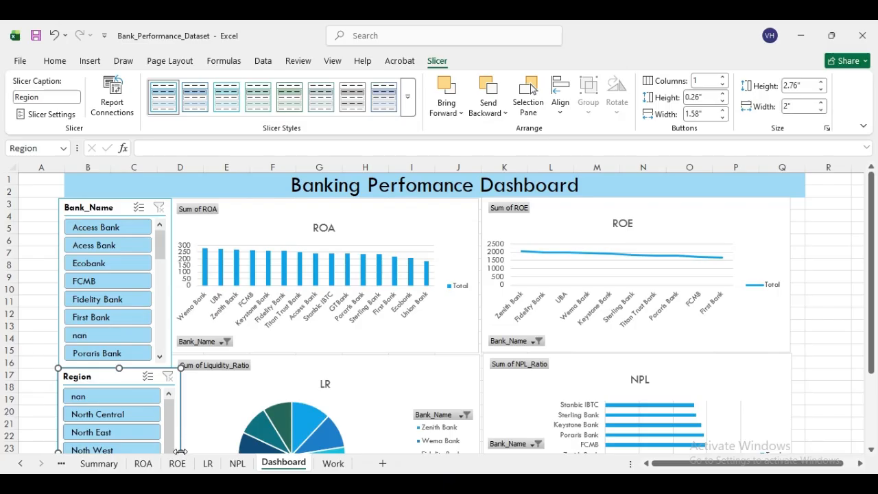
left_click_drag(181, 450, 169, 429)
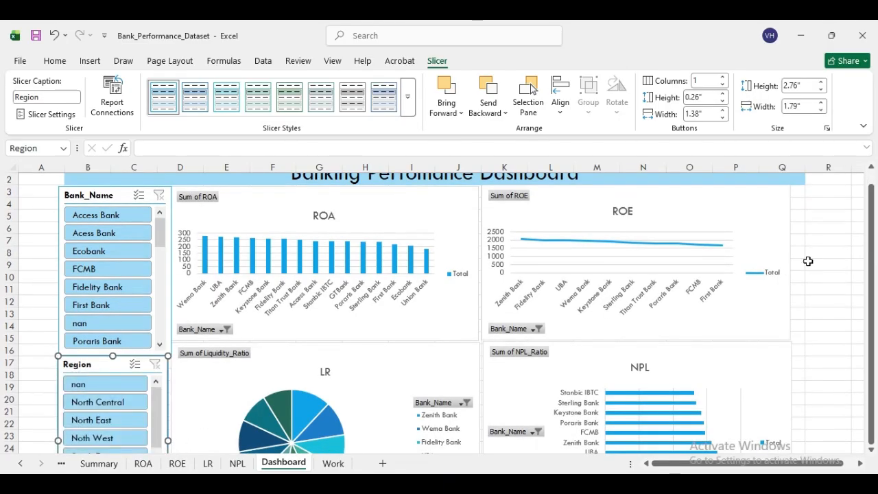
left_click(851, 264)
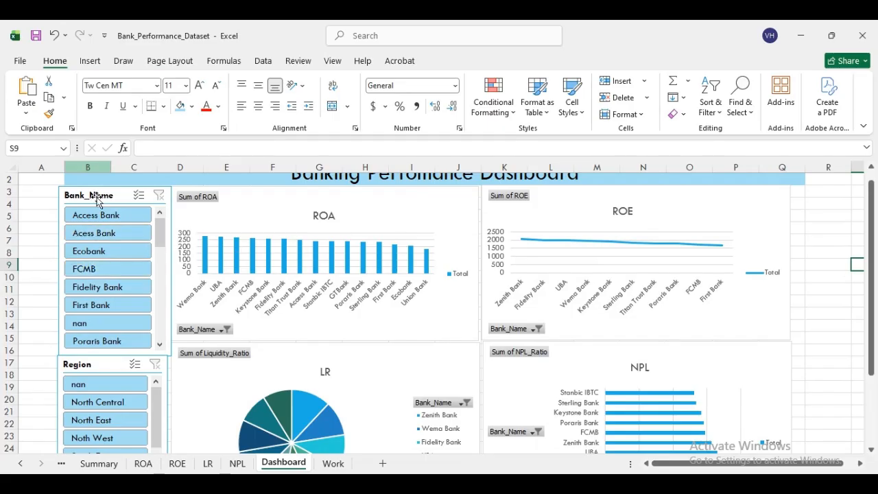
- Test the Bank_Name slicer by filtering to Access Bank, Ecobank, then FCMB
scroll(845, 184, "up", 1)
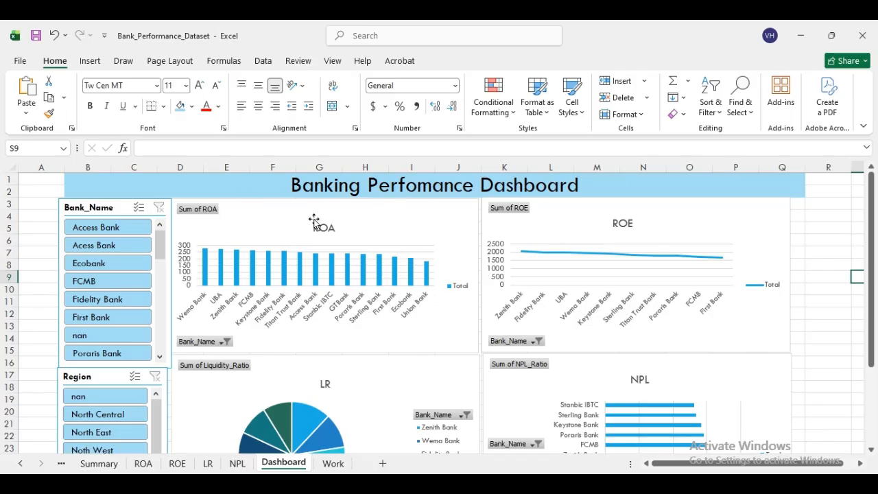
left_click(119, 230)
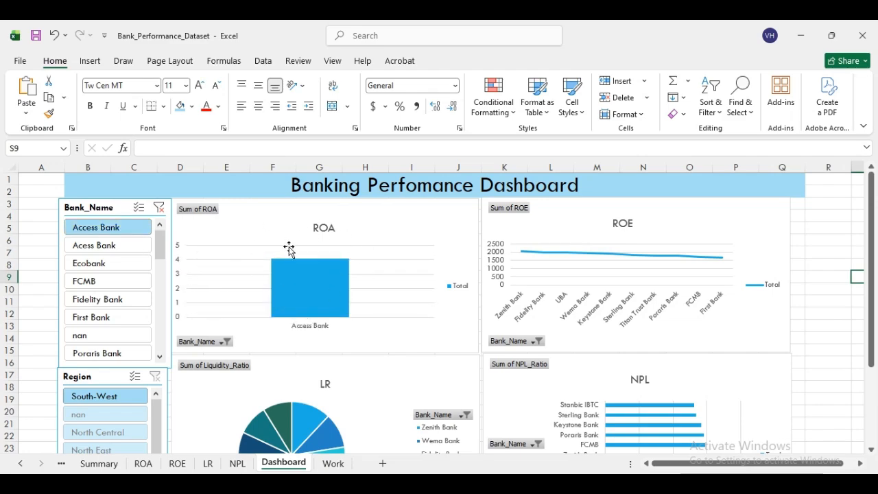
left_click(100, 265)
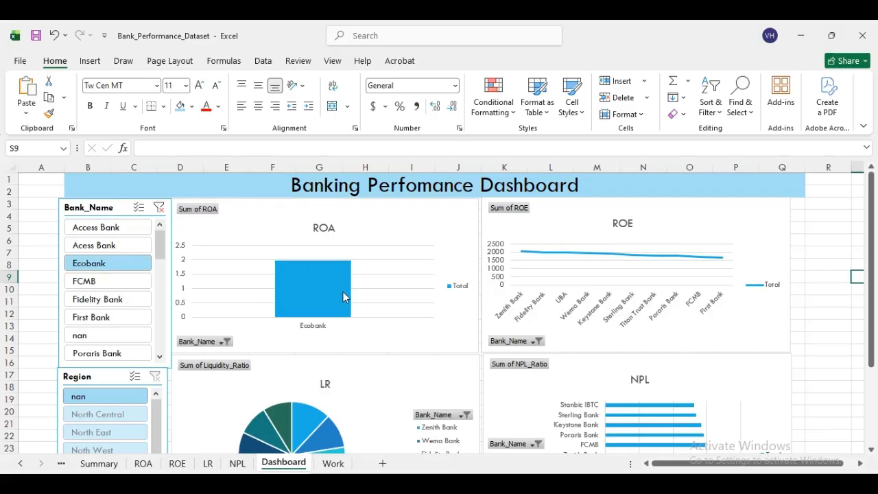
left_click(127, 283)
mouse_move(330, 303)
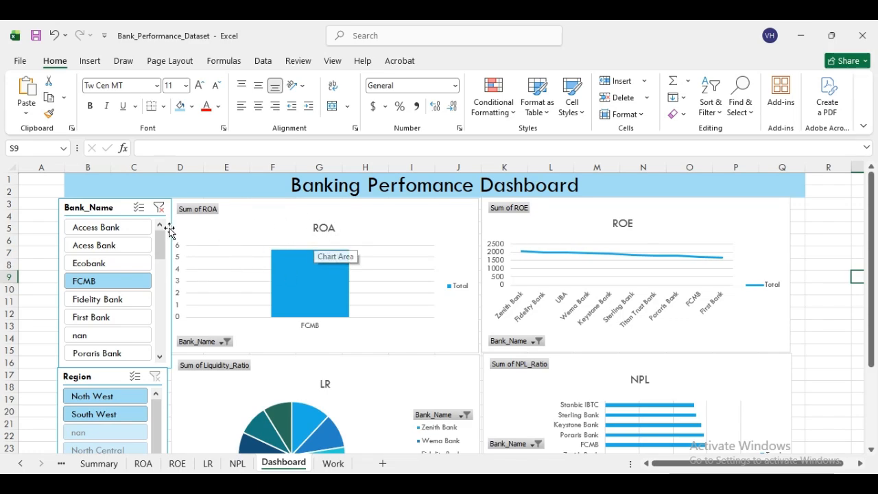
left_click(116, 208)
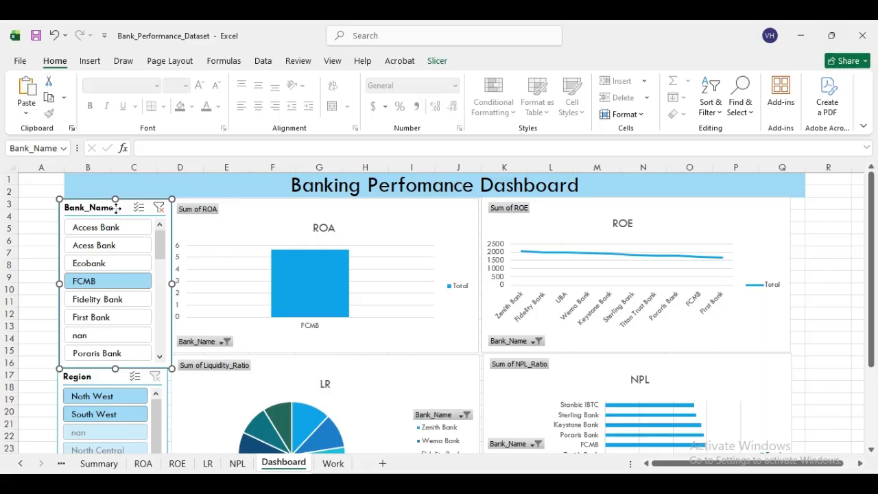
- Add the NPL (PivotTable2) and ROE (PivotTable1) pivots to the Bank_Name slicer's Report Connections
right_click(118, 214)
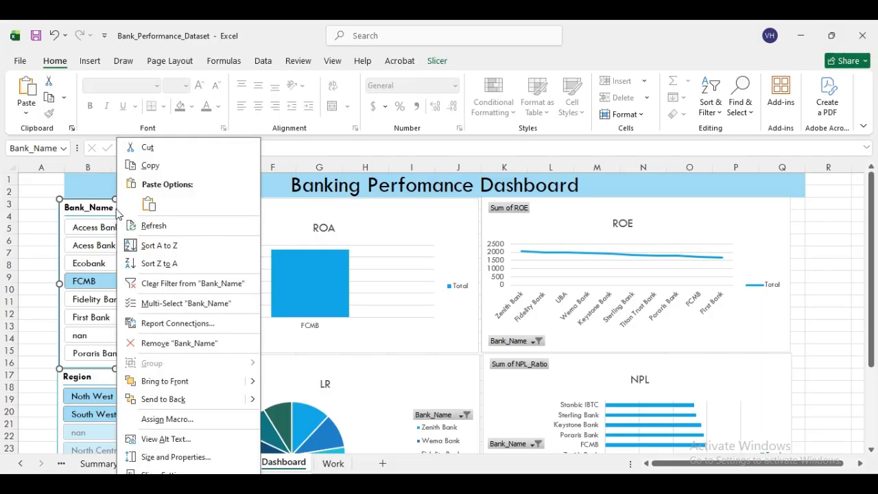
left_click(192, 330)
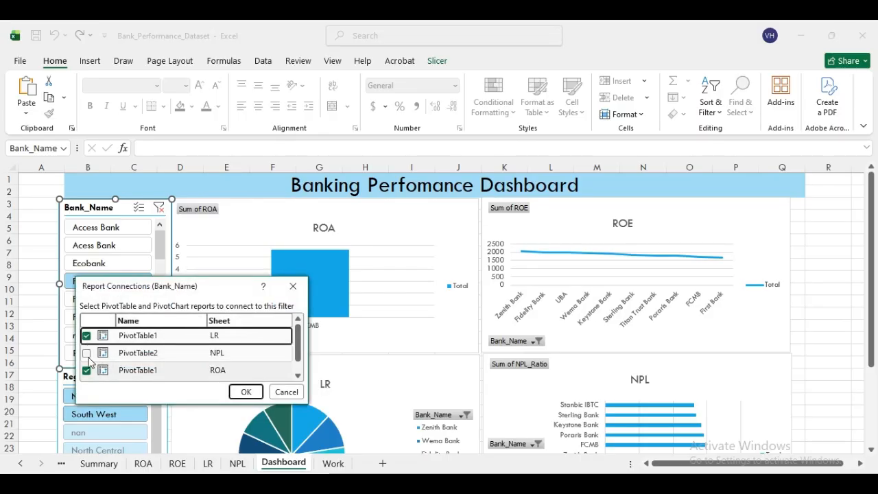
left_click(86, 352)
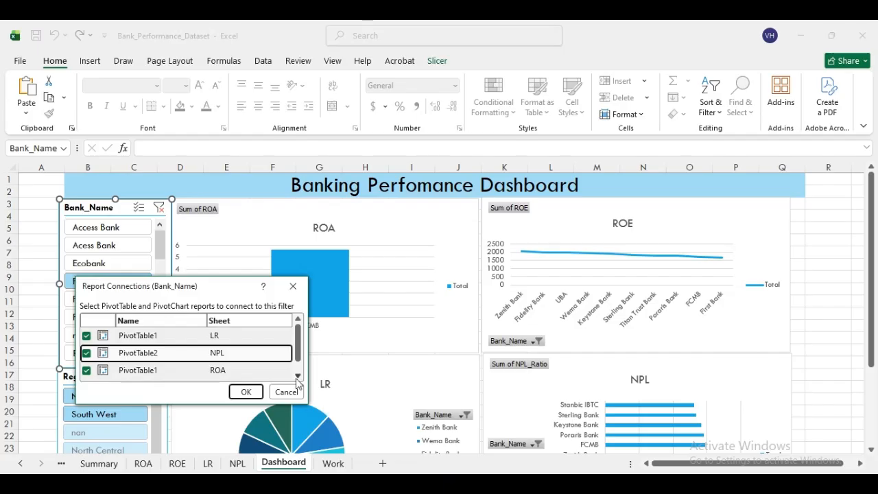
scroll(162, 374, "down", 2)
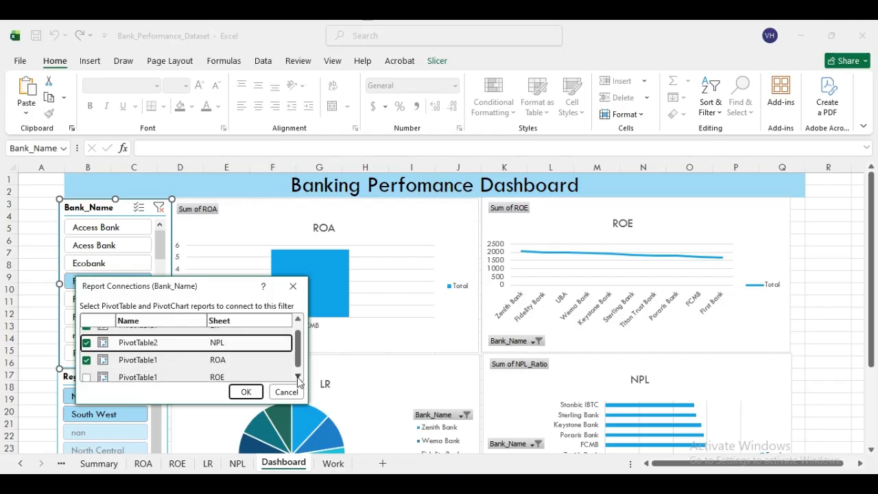
left_click(86, 374)
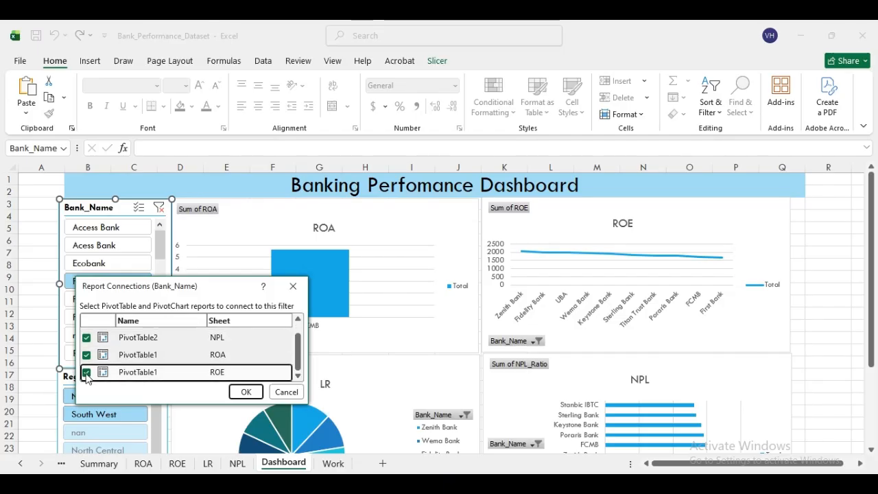
left_click(245, 391)
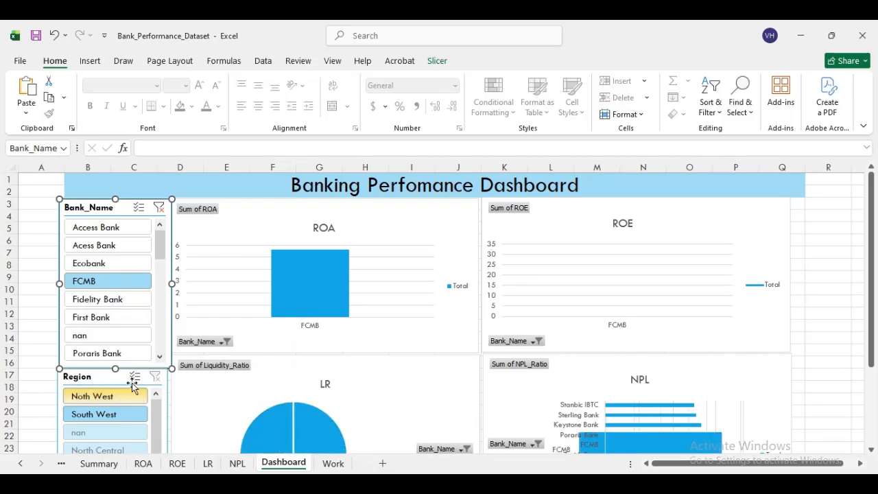
- Test the Bank_Name slicer across Access Bank, FCMB, Fidelity Bank and First Bank
left_click(107, 233)
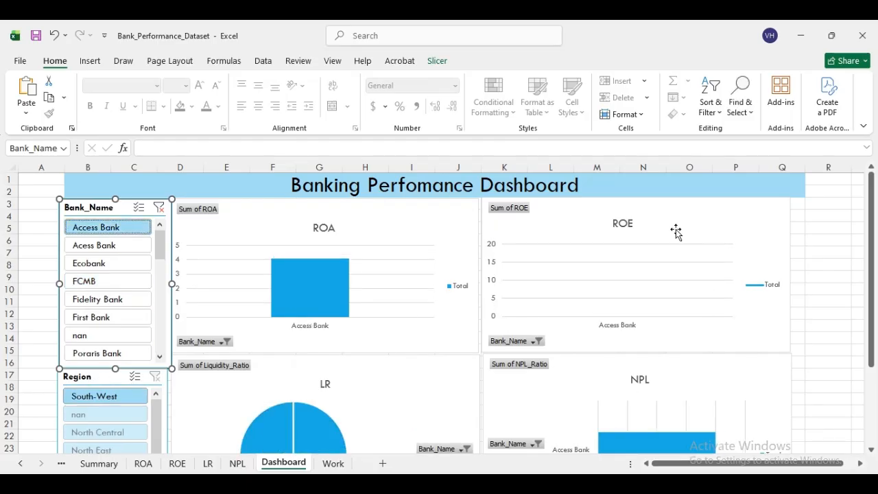
left_click(98, 286)
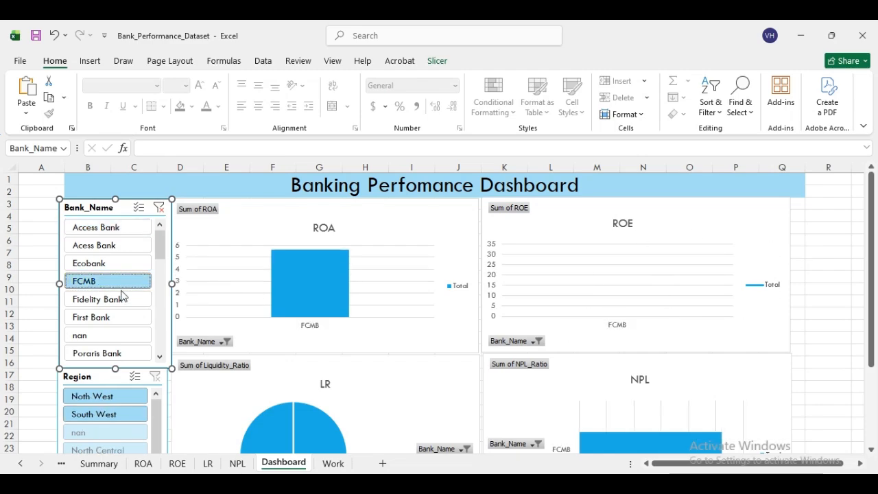
left_click(109, 306)
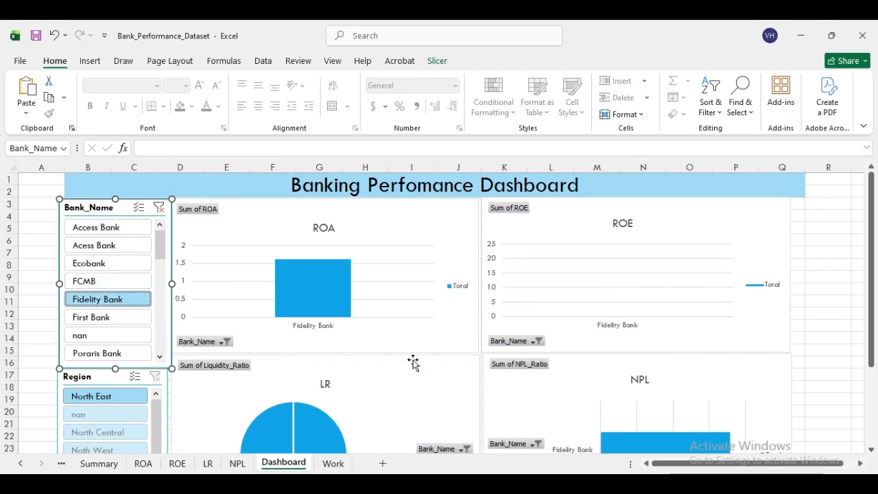
left_click(110, 325)
left_click(126, 229)
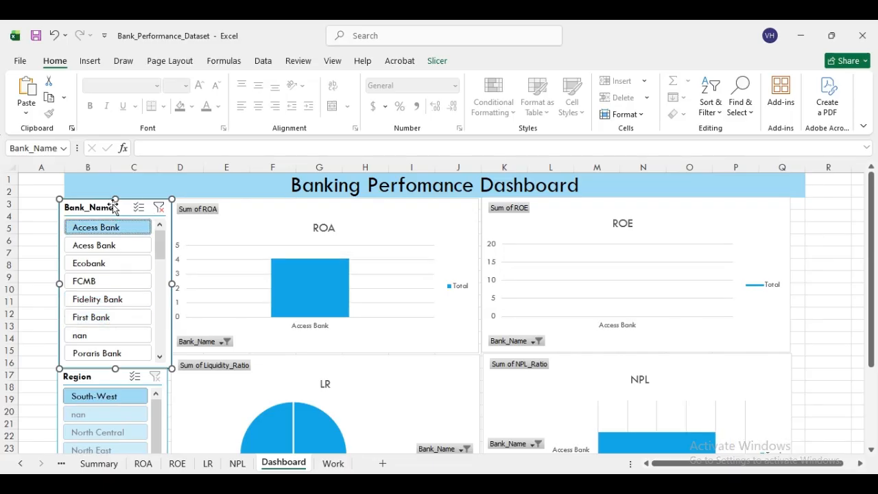
- Enable Multi-Select on the Bank_Name slicer and clear its filter
right_click(115, 207)
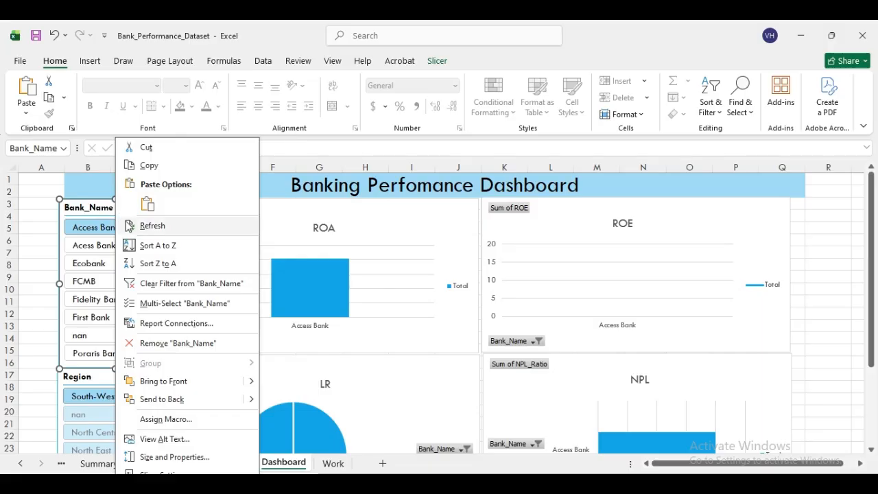
left_click(163, 310)
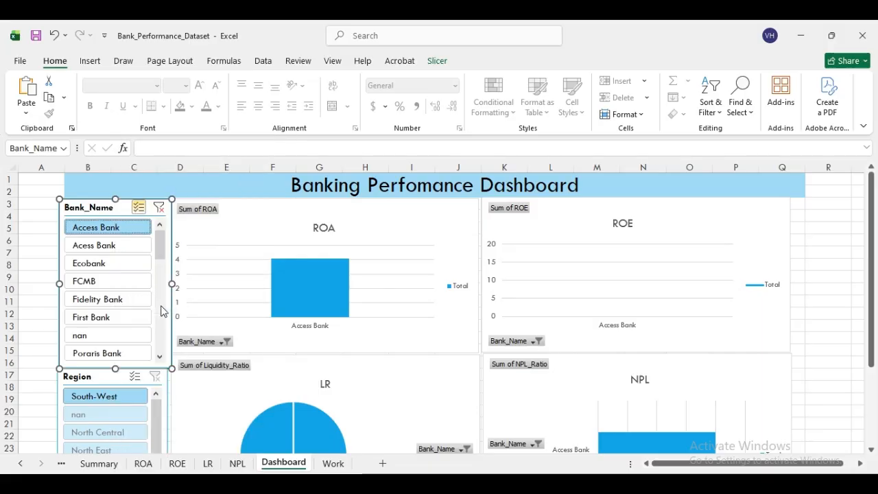
right_click(121, 217)
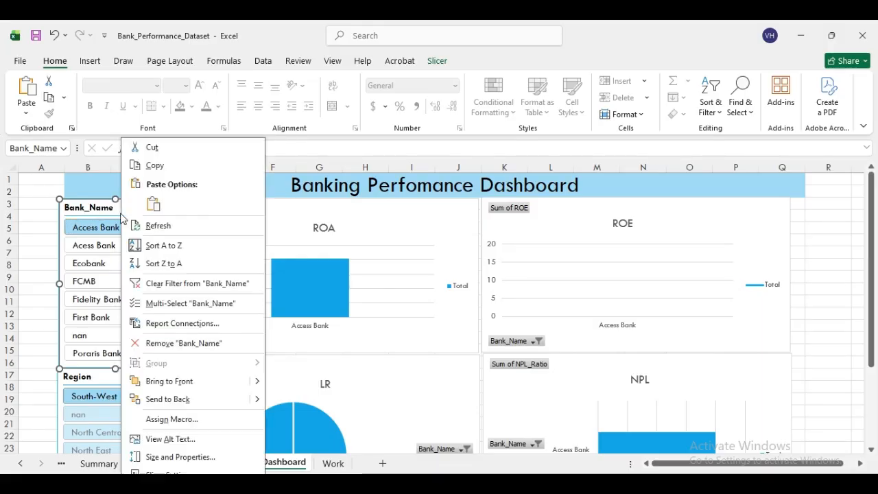
left_click(168, 283)
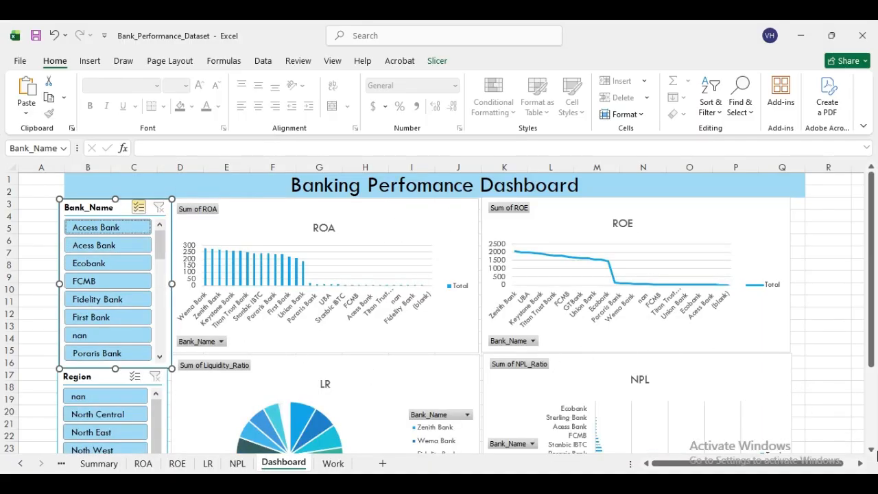
scroll(554, 405, "down", 3)
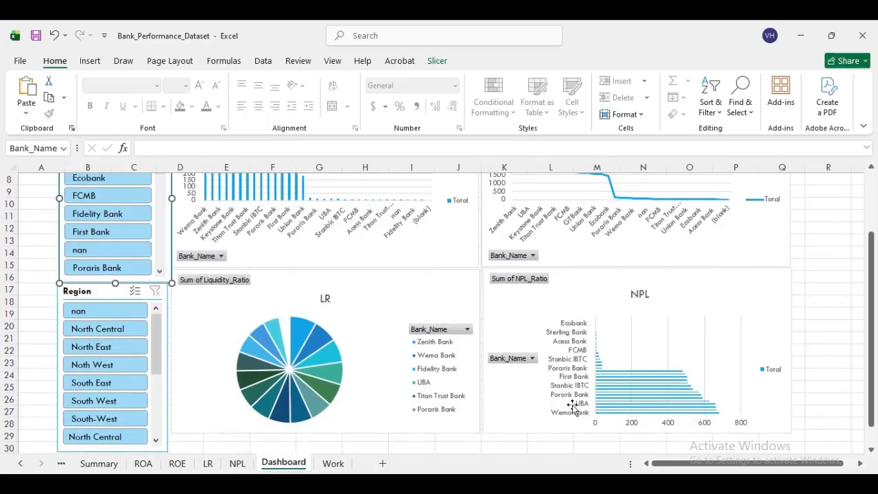
- Connect the Region slicer to the LR, NPL and ROE pivot tables
left_click(92, 291)
right_click(96, 291)
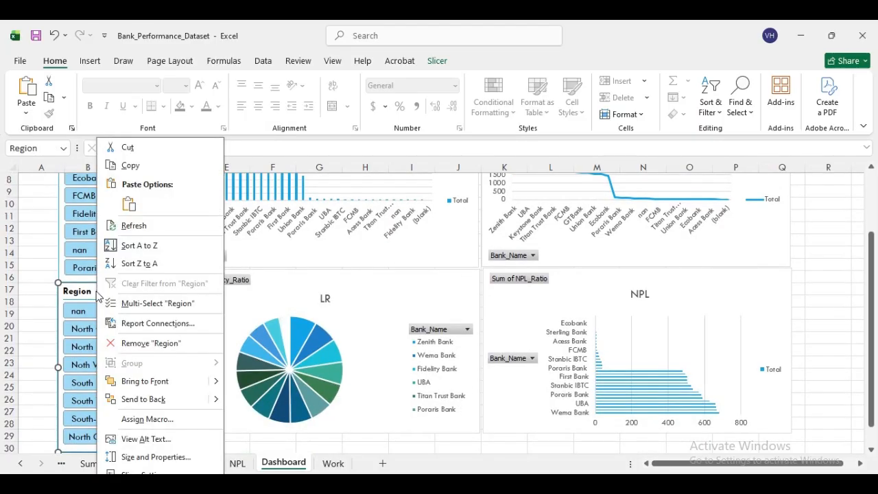
left_click(132, 329)
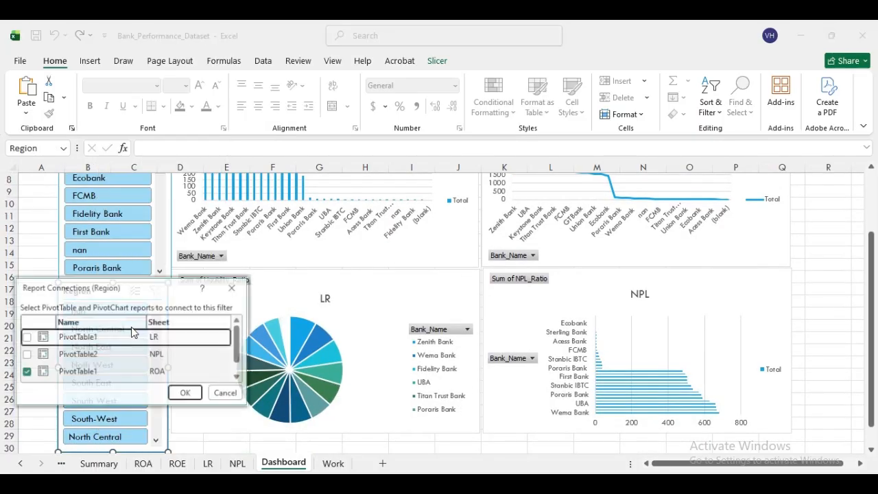
left_click(26, 338)
left_click(26, 354)
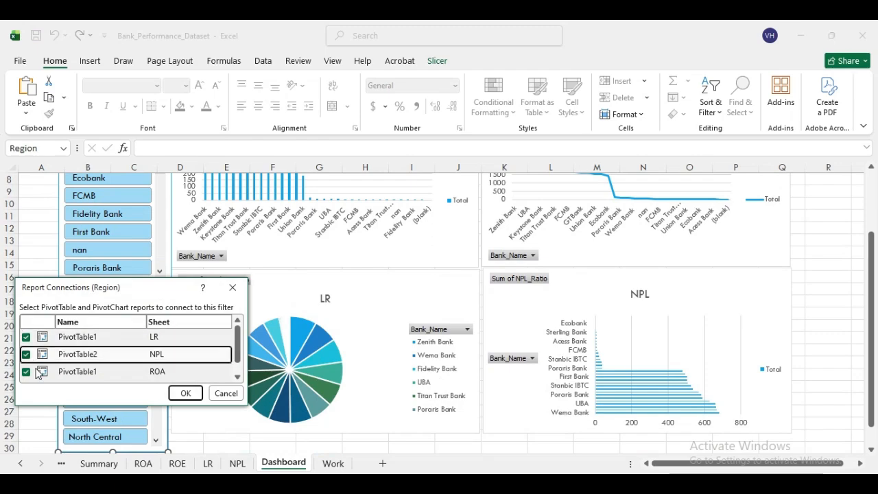
left_click(237, 378)
left_click(26, 373)
left_click(185, 393)
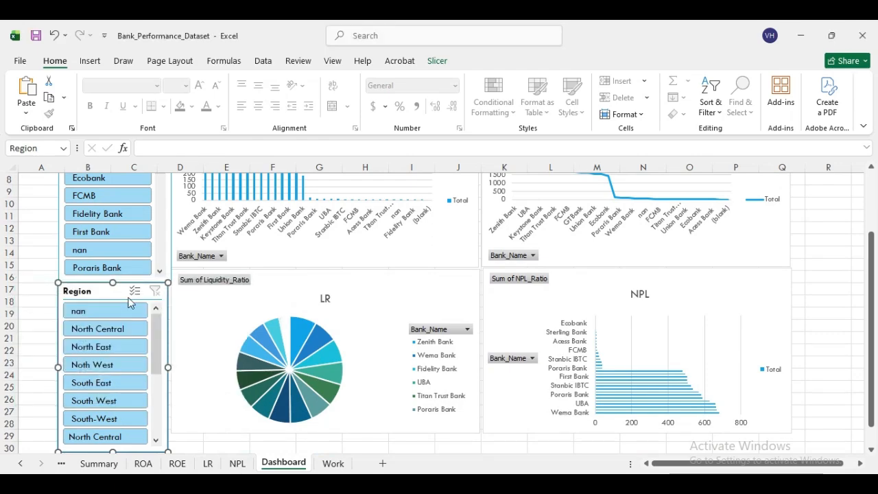
- Filter the dashboard by Region, trying North Central and North East before settling on Noth West
left_click(117, 327)
left_click(113, 348)
left_click(114, 364)
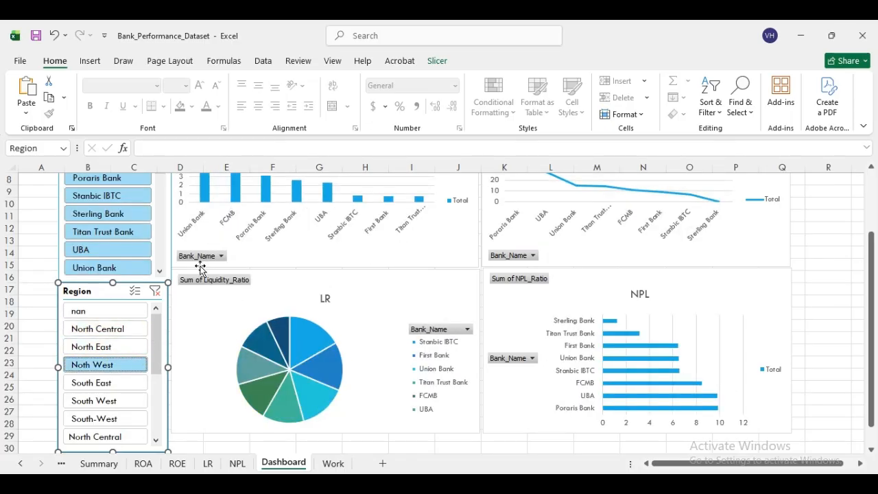
scroll(870, 169, "up", 3)
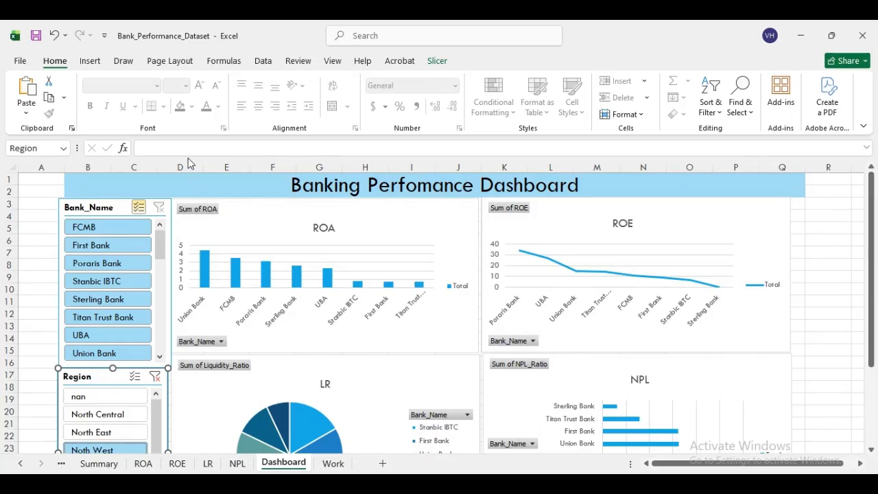
- Hide the Dashboard sheet's gridlines and row and column headings
left_click(335, 67)
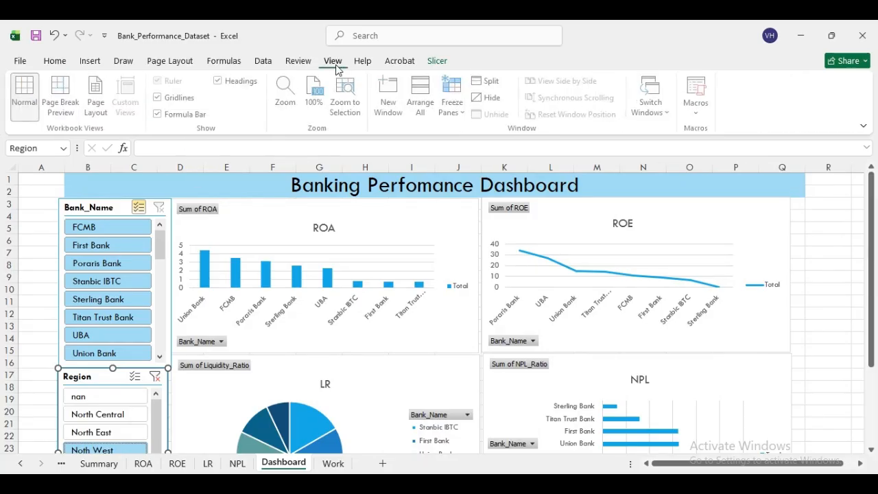
left_click(159, 98)
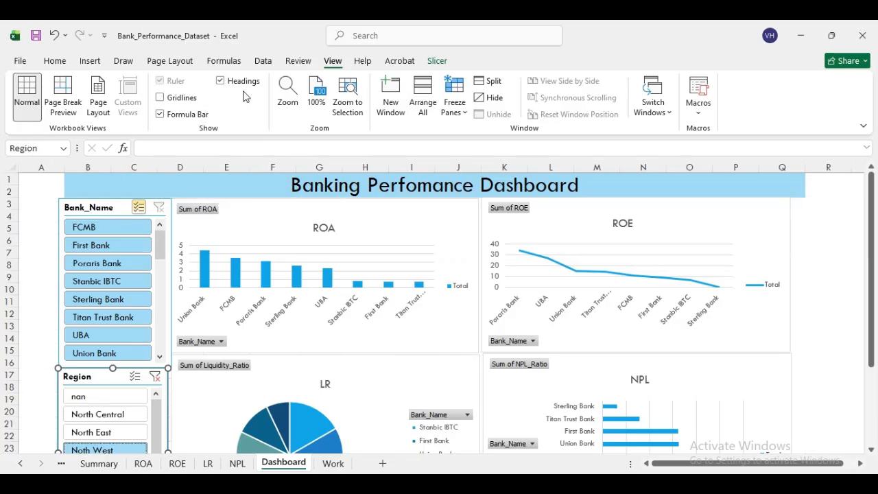
left_click(221, 81)
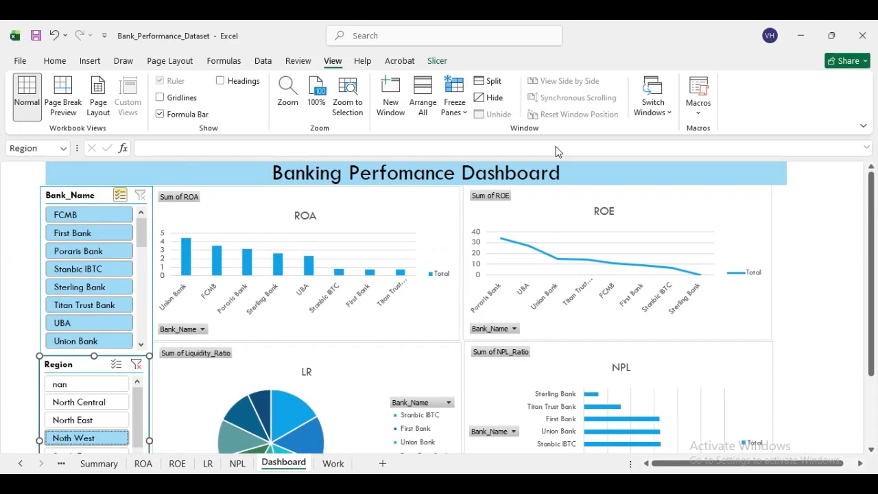
left_click(220, 80)
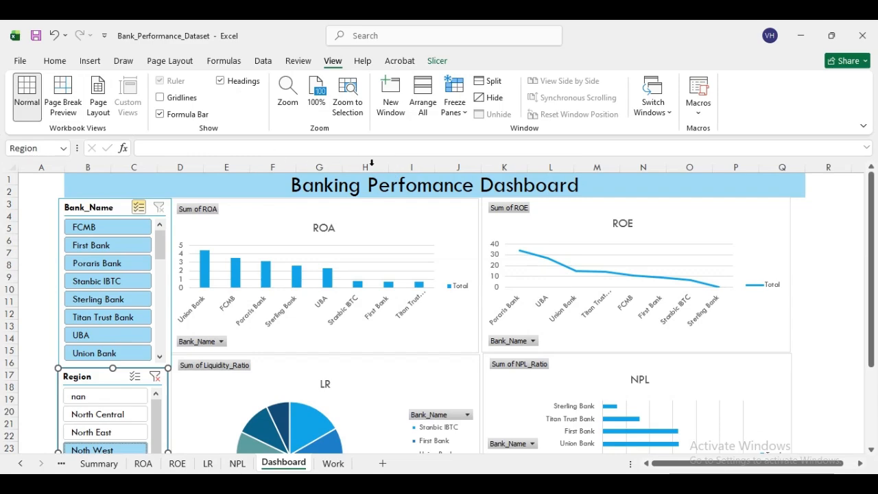
left_click(220, 81)
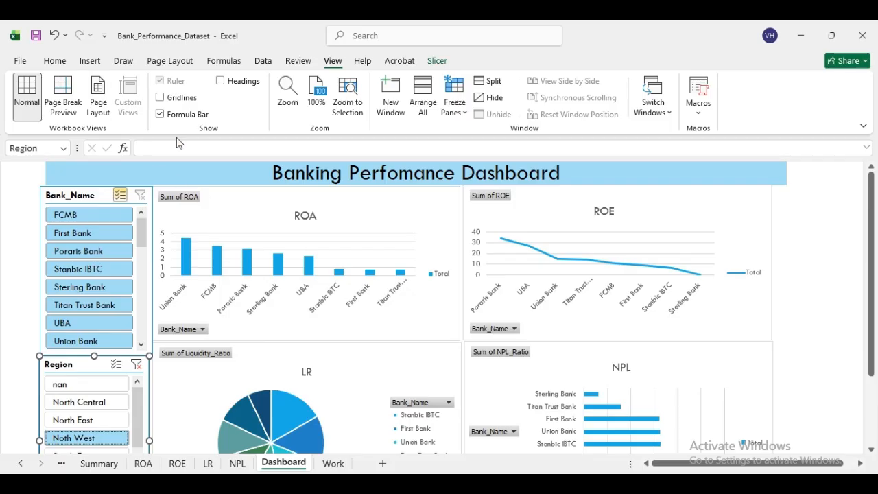
- Locate the workbook Themes options on the Page Layout ribbon
left_click(55, 61)
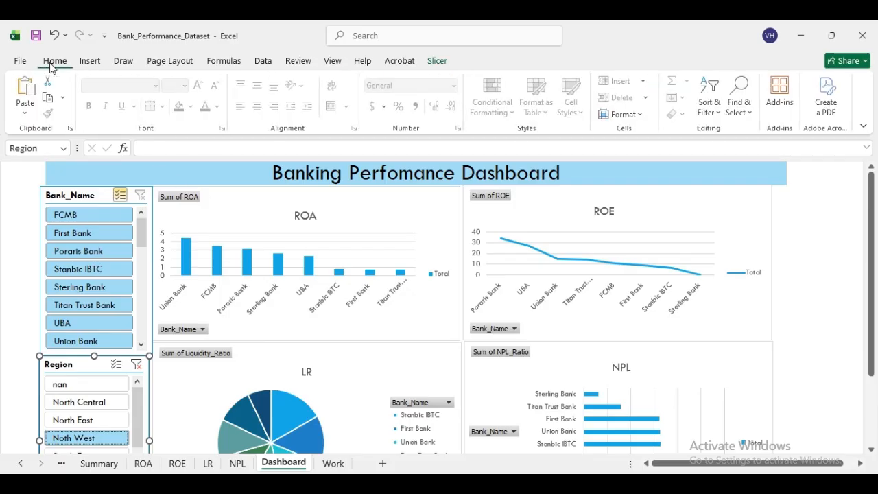
left_click(91, 61)
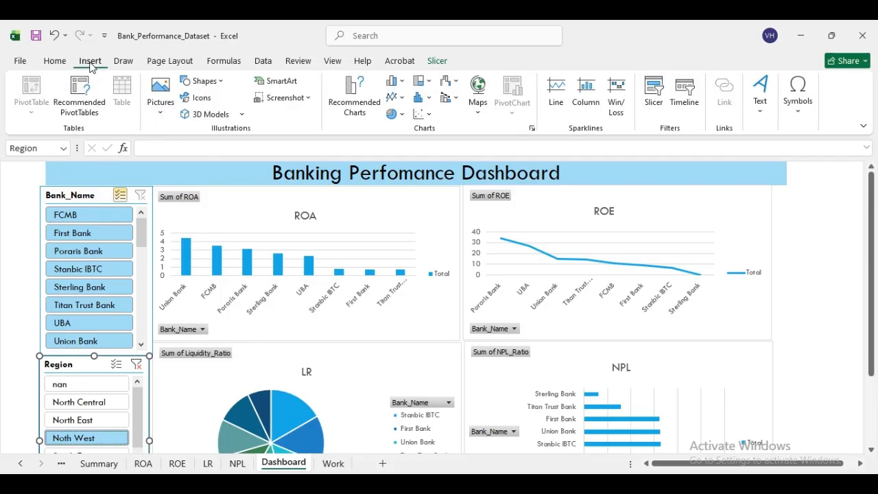
left_click(172, 63)
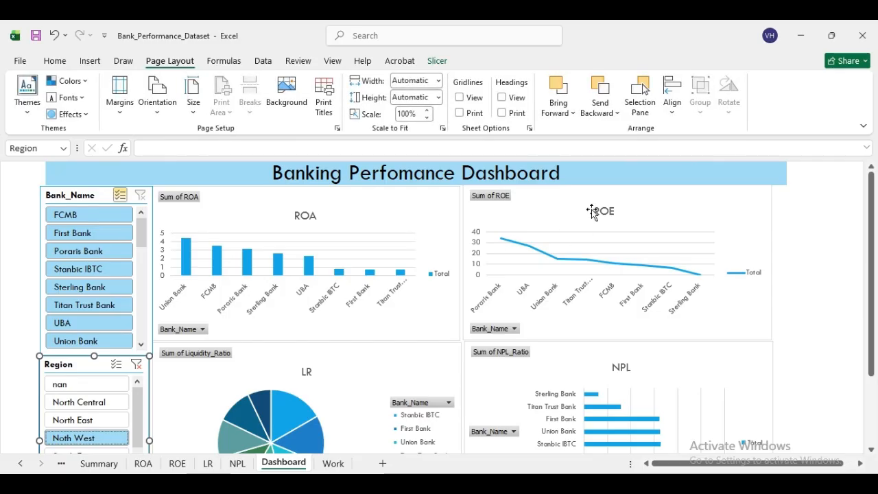
- Apply the green Facet theme to the dashboard workbook
left_click(27, 103)
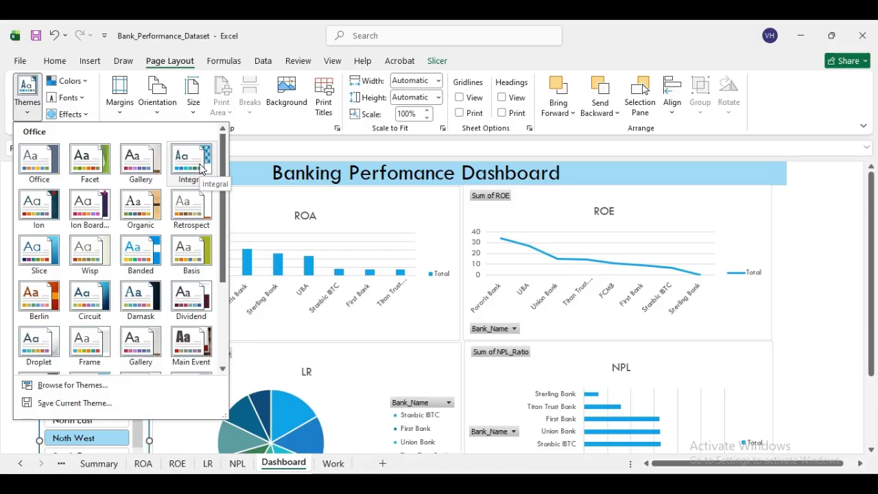
left_click(199, 165)
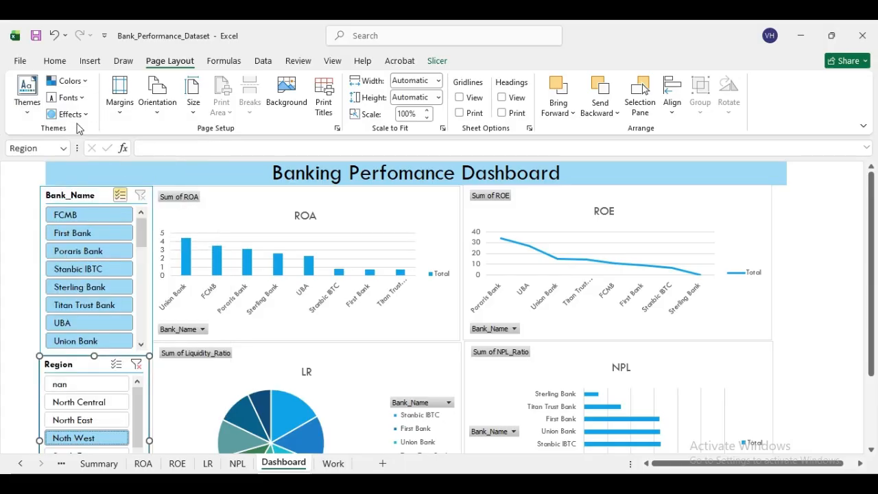
left_click(28, 103)
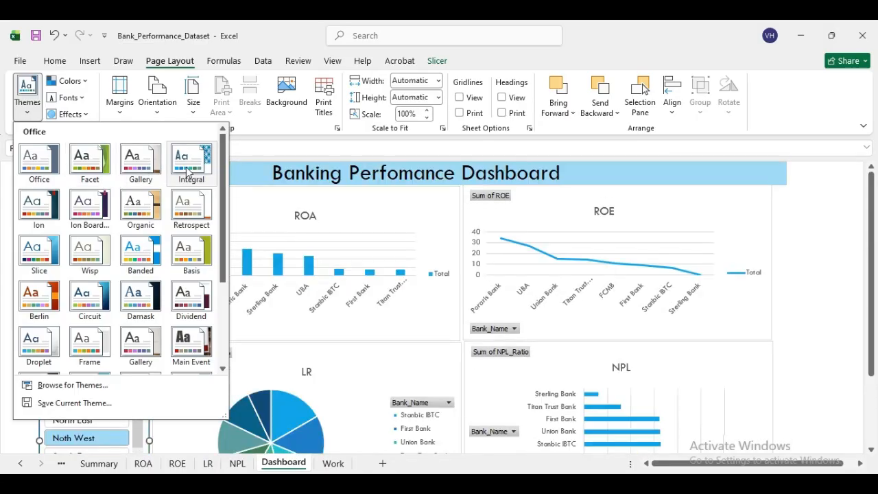
left_click(81, 161)
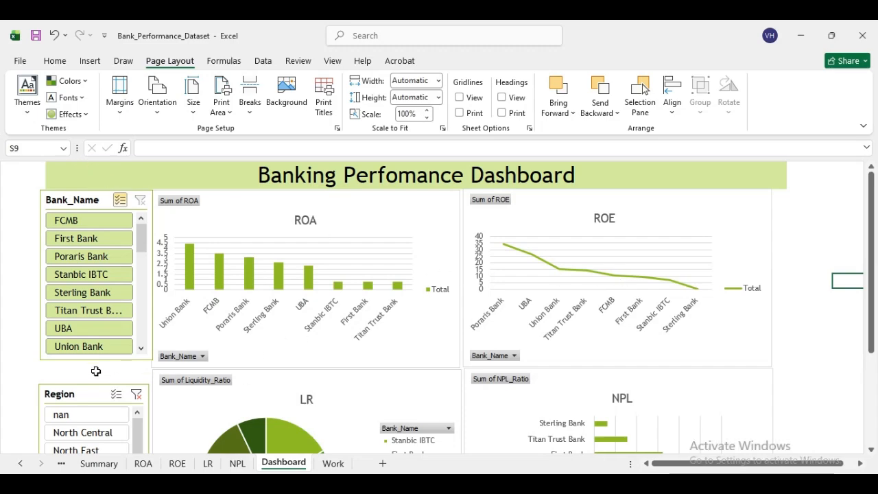
mouse_move(872, 184)
left_mouse_down()
mouse_move(874, 205)
mouse_move(875, 189)
left_mouse_up()
mouse_move(872, 243)
left_mouse_down()
mouse_move(873, 255)
mouse_move(871, 242)
left_mouse_up()
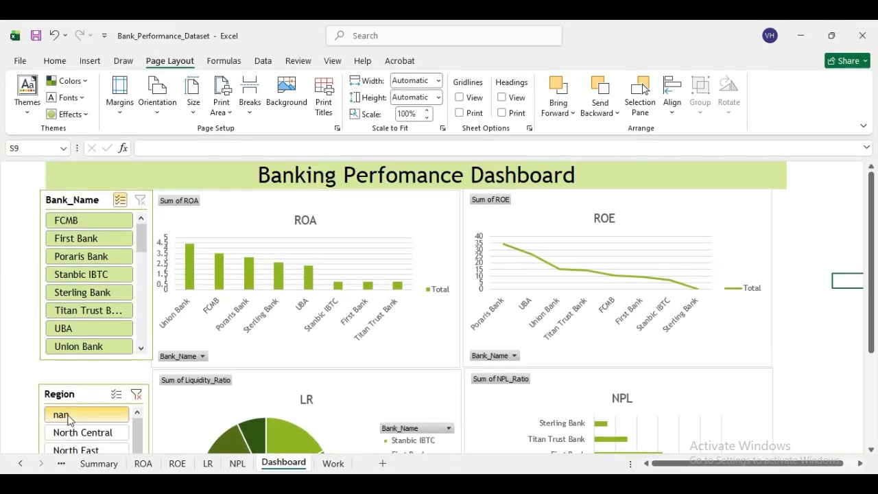
left_click(22, 465)
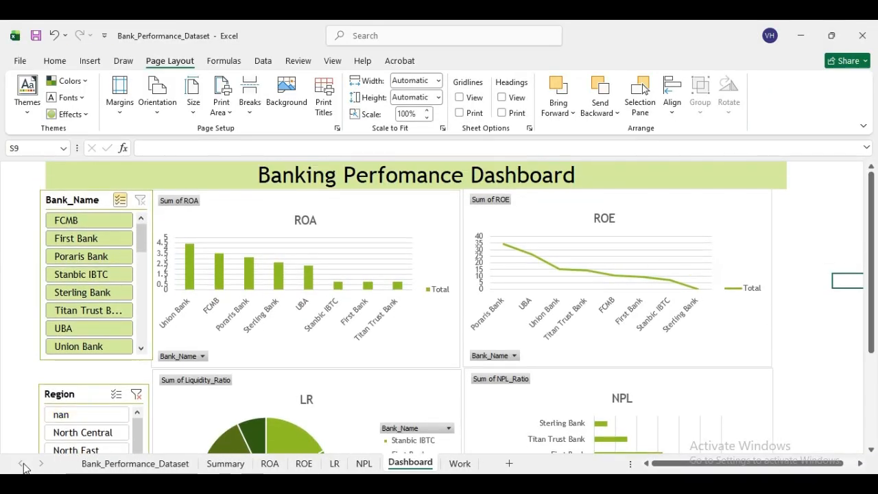
left_click(127, 464)
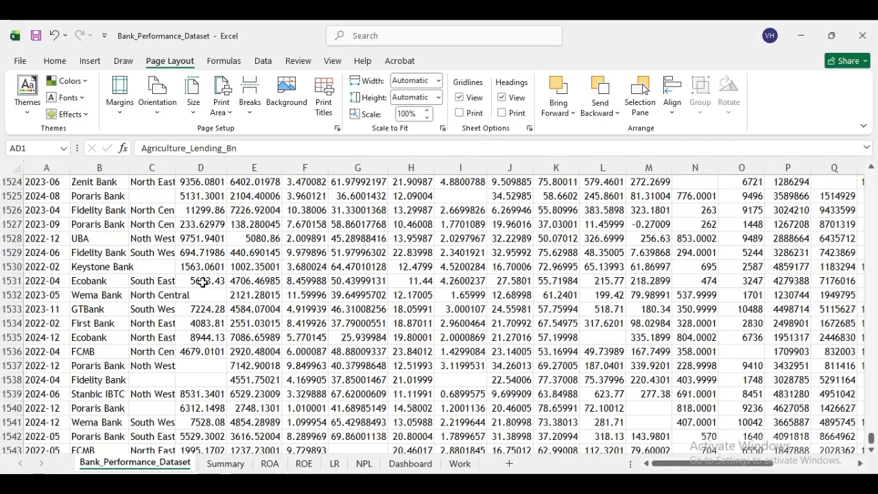
left_click(463, 466)
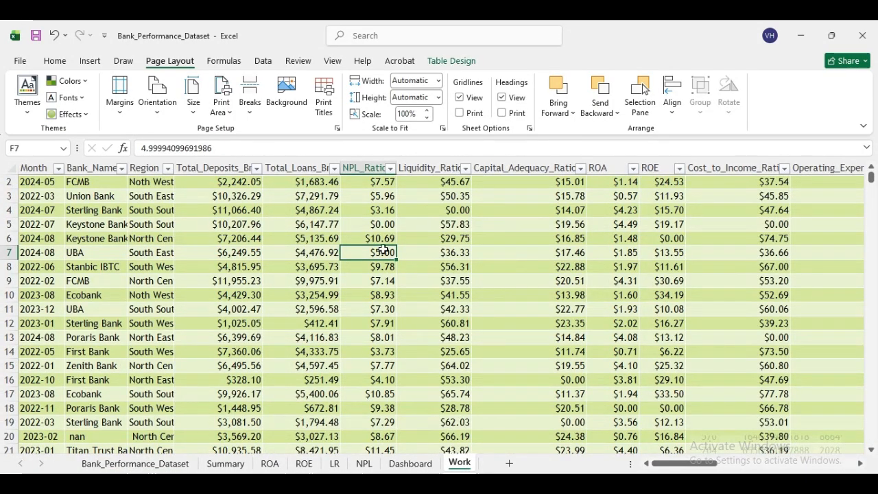
left_click(226, 464)
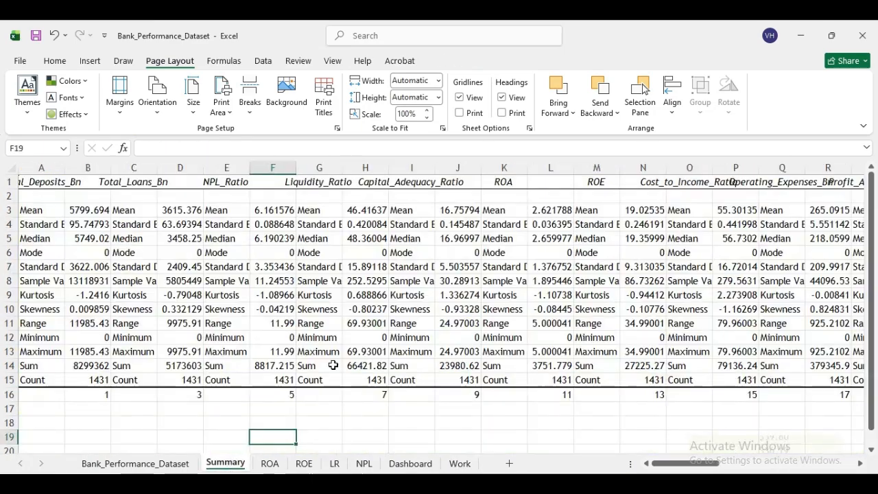
left_click(270, 465)
left_click(304, 464)
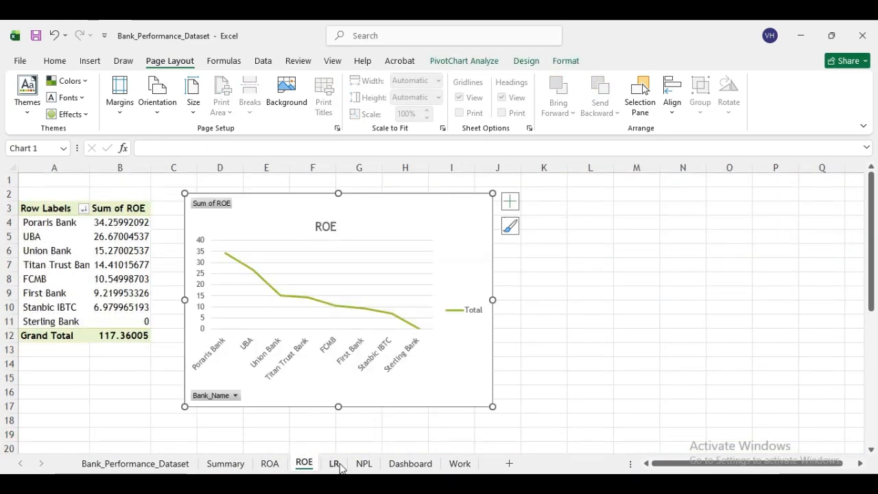
left_click(334, 464)
left_click(363, 464)
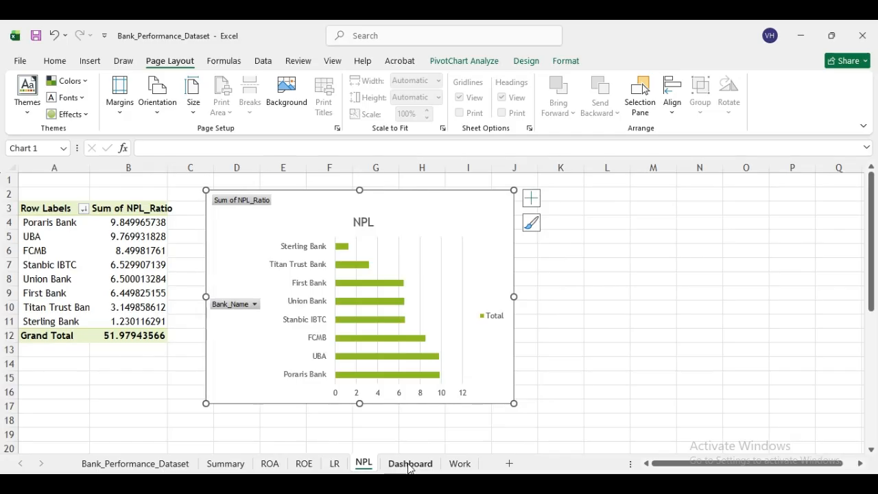
left_click(409, 464)
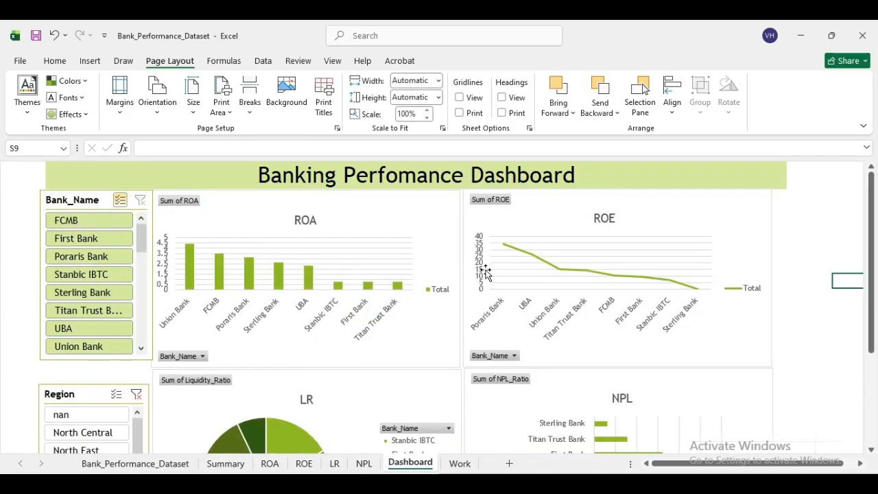